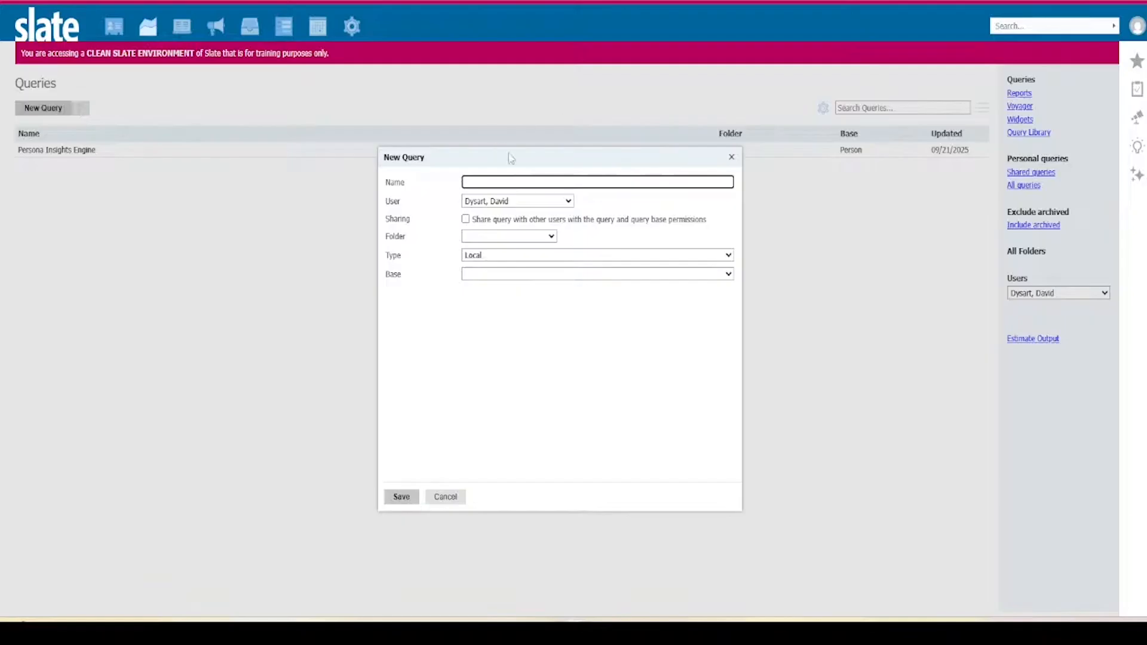
- Create a query named Engagement Insights Engine with type Configurable Joins, category Records and base Person
{"action": "type", "text": "Engagement Insights Engine"}
{"action": "left_click", "coordinate": [551, 237]}
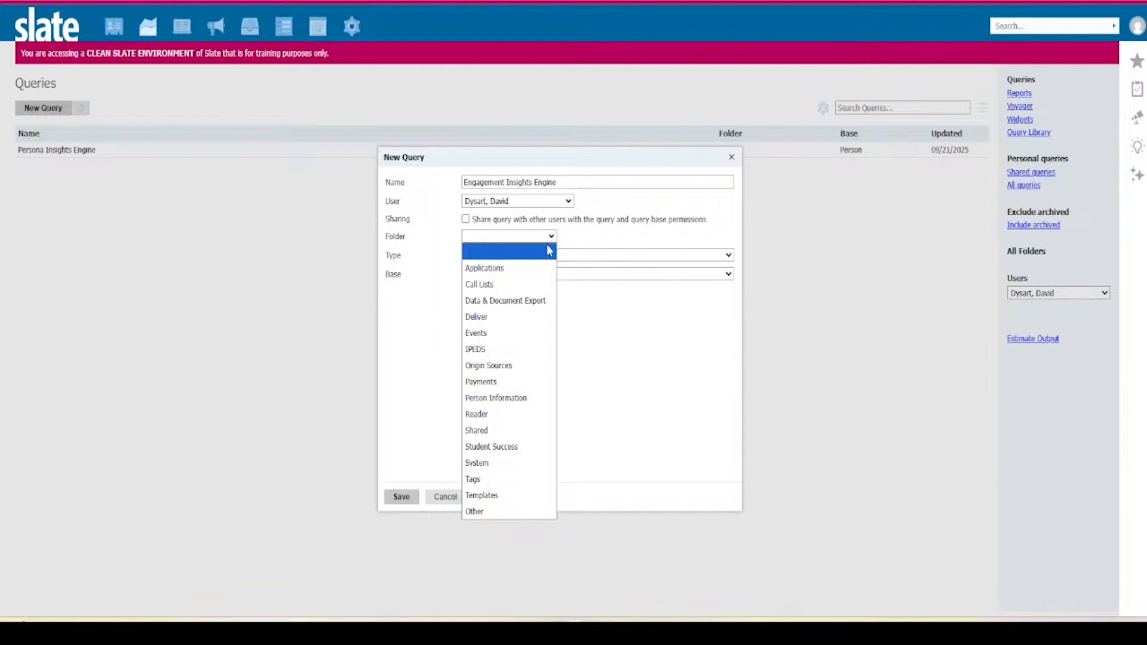
{"action": "left_click", "coordinate": [547, 258]}
{"action": "left_click", "coordinate": [550, 257]}
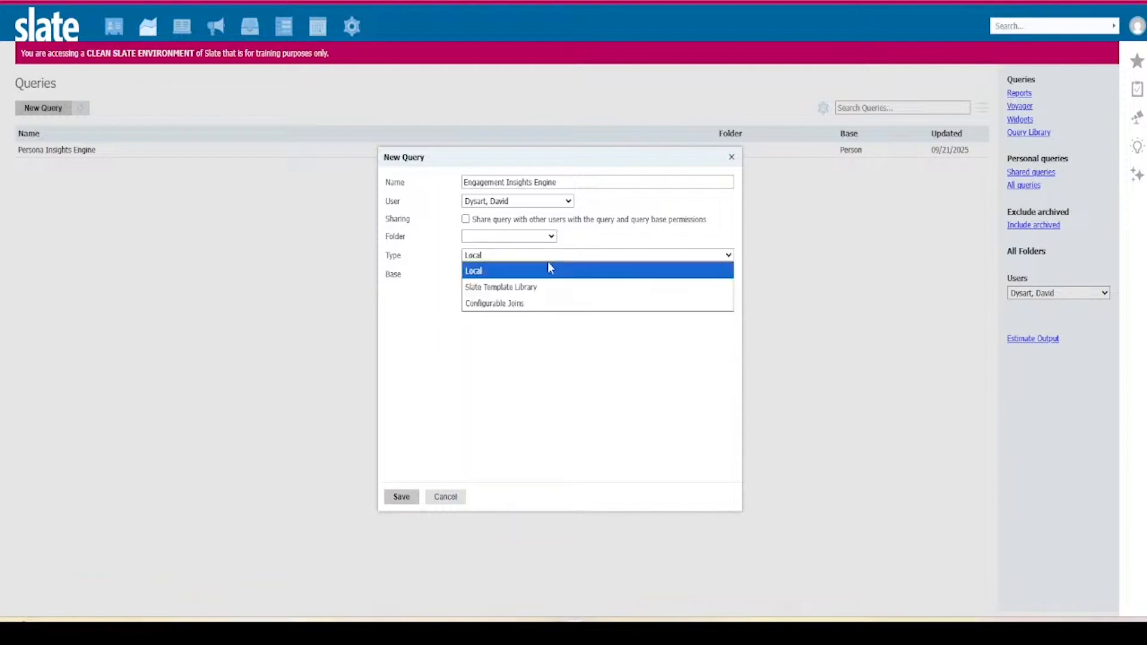
{"action": "left_click", "coordinate": [538, 304]}
{"action": "left_click", "coordinate": [531, 293]}
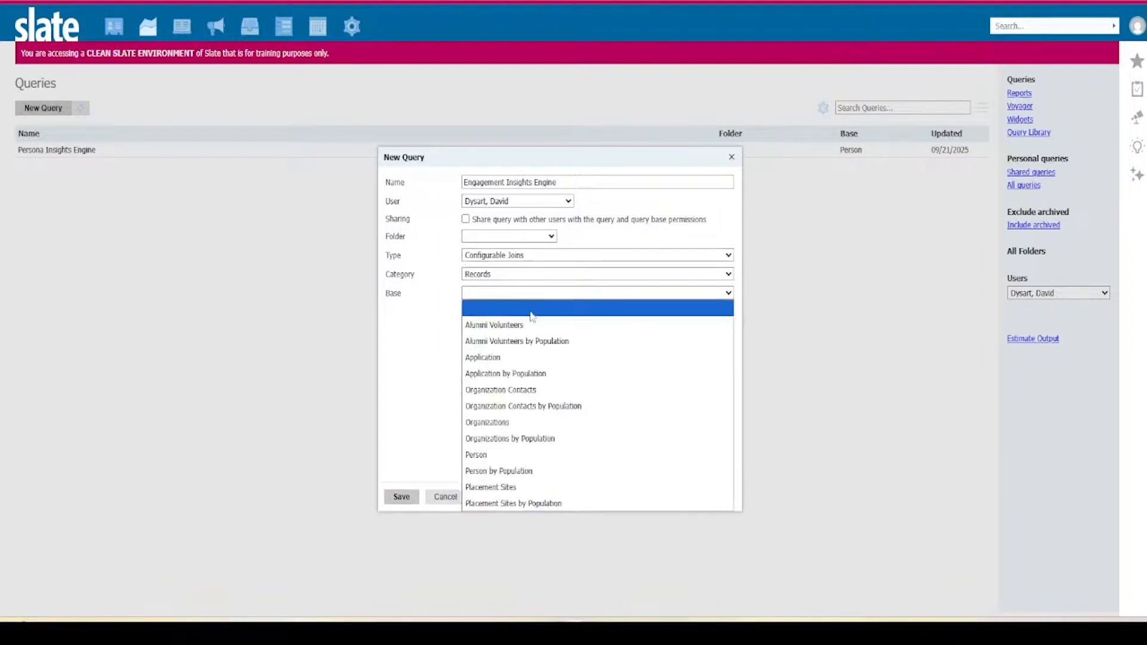
{"action": "left_click", "coordinate": [511, 455]}
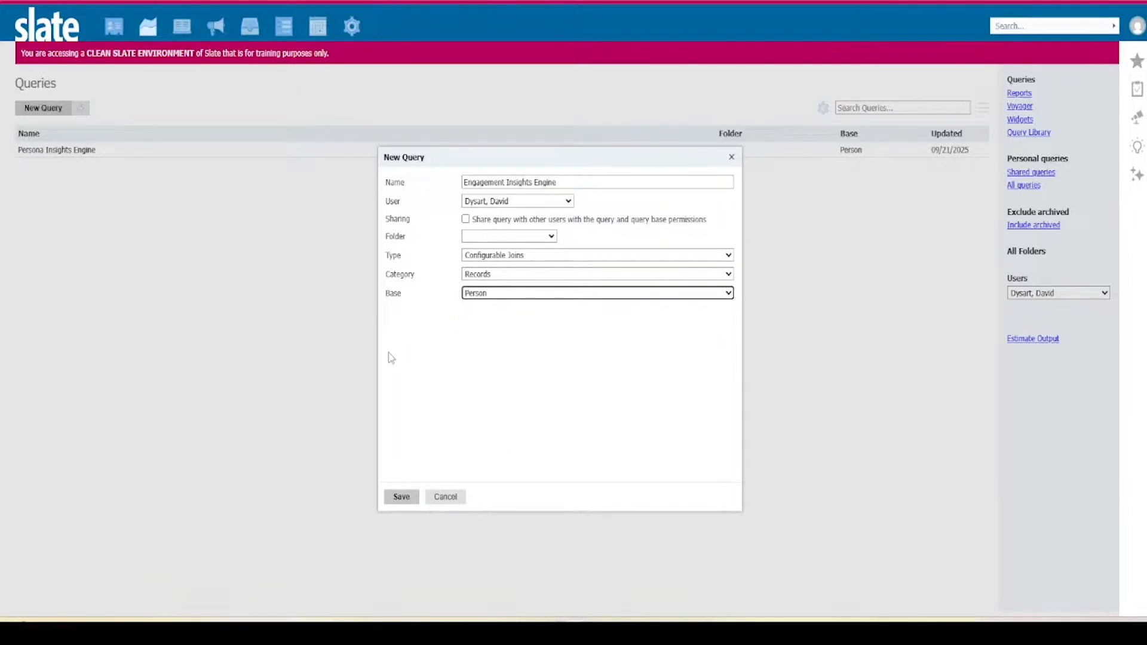
{"action": "left_click", "coordinate": [404, 497]}
{"action": "left_click", "coordinate": [405, 497]}
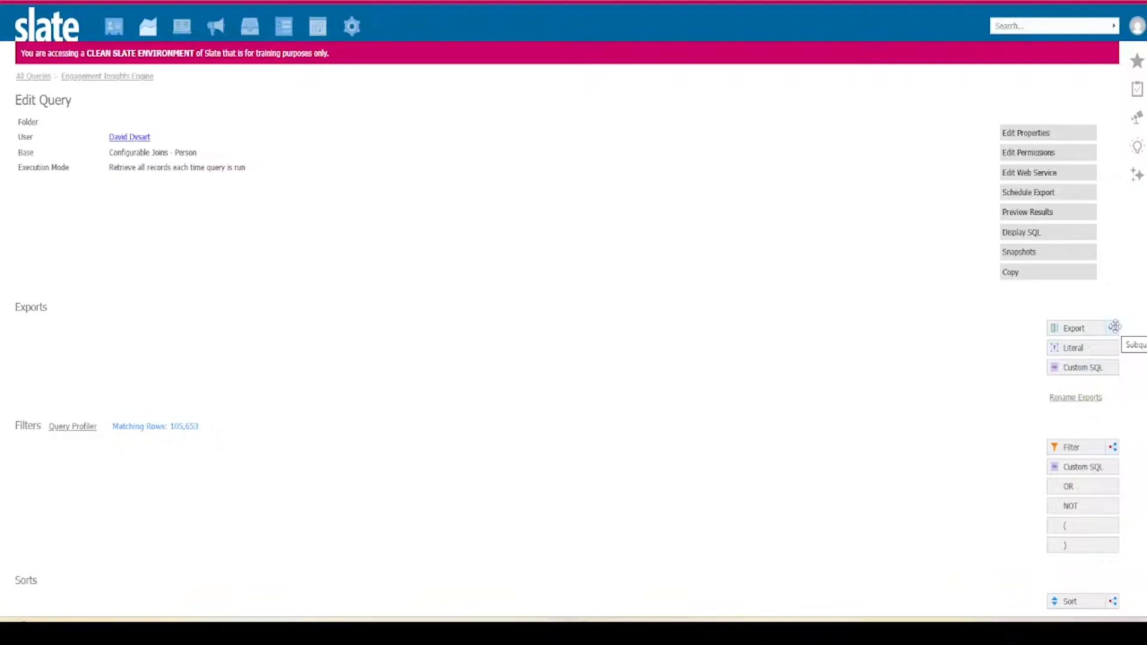
- Add an Application by Rank Submitted join with rank 1 to the query
{"action": "scroll", "coordinate": [1027, 418], "scroll_direction": "down", "scroll_amount": 2}
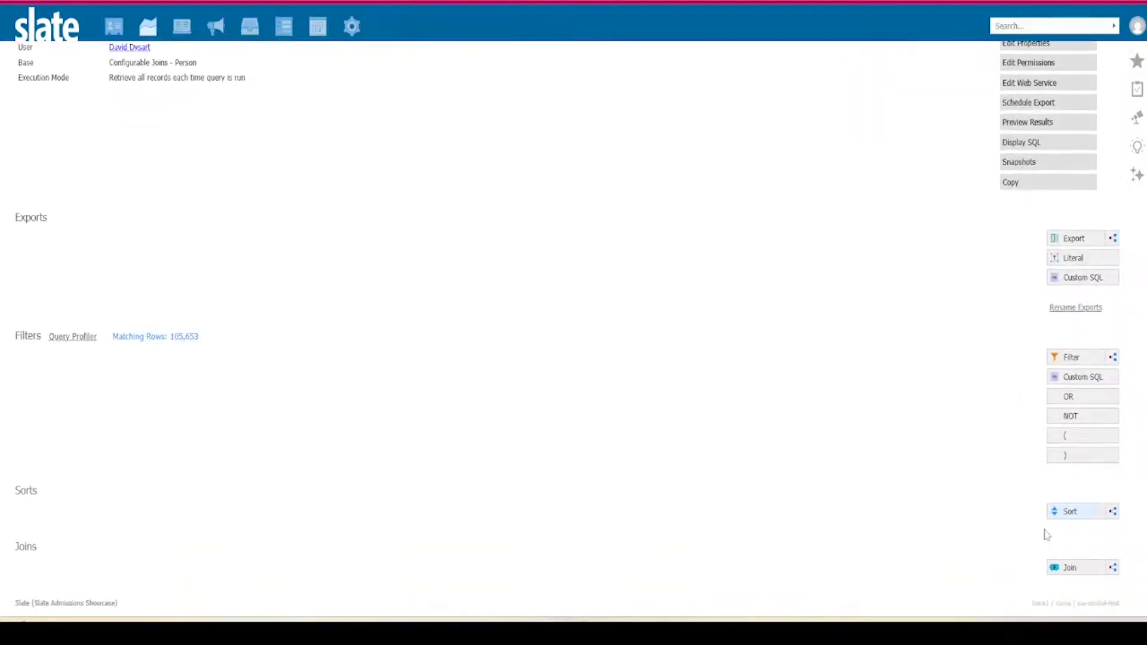
{"action": "left_click", "coordinate": [1069, 566]}
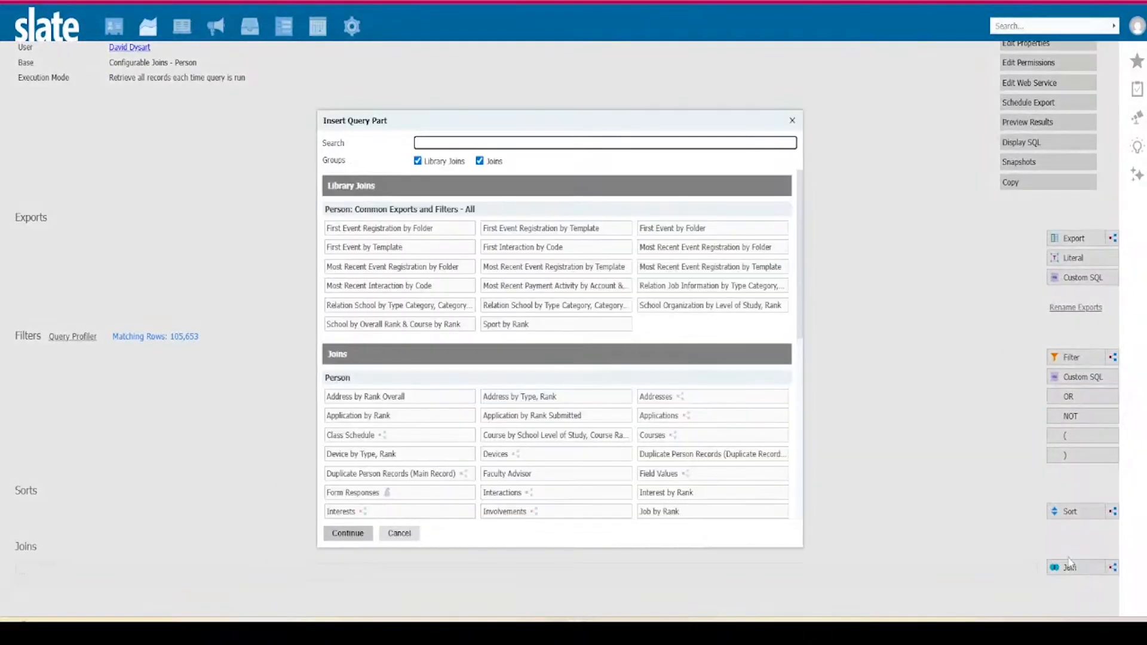
{"action": "type", "text": "applica"}
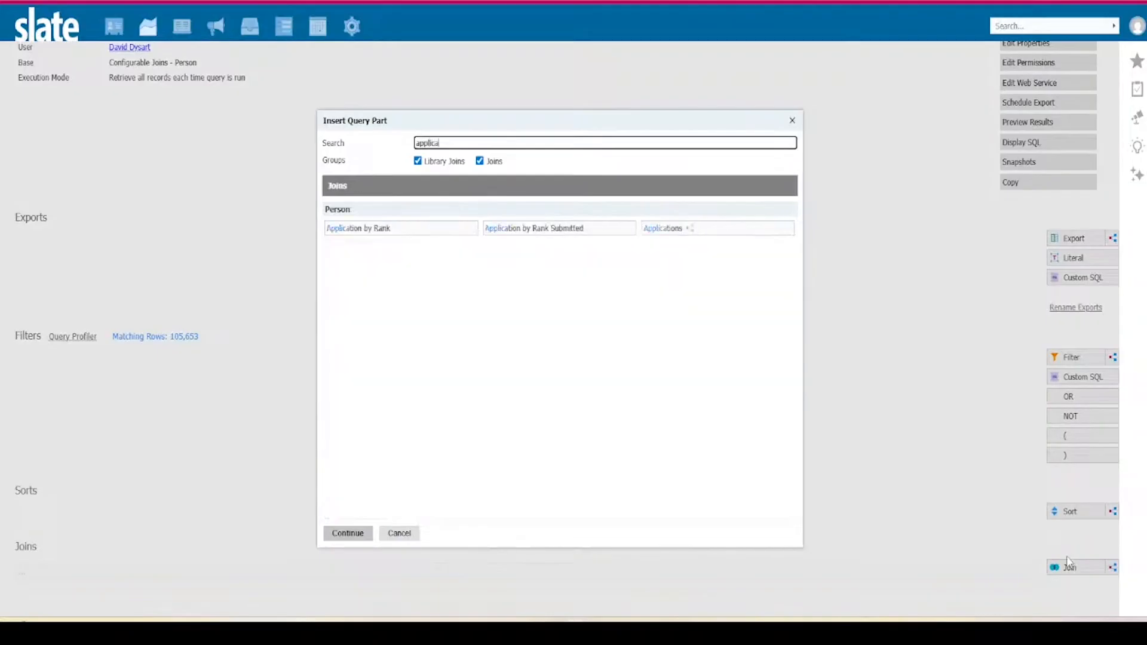
{"action": "left_click", "coordinate": [442, 233]}
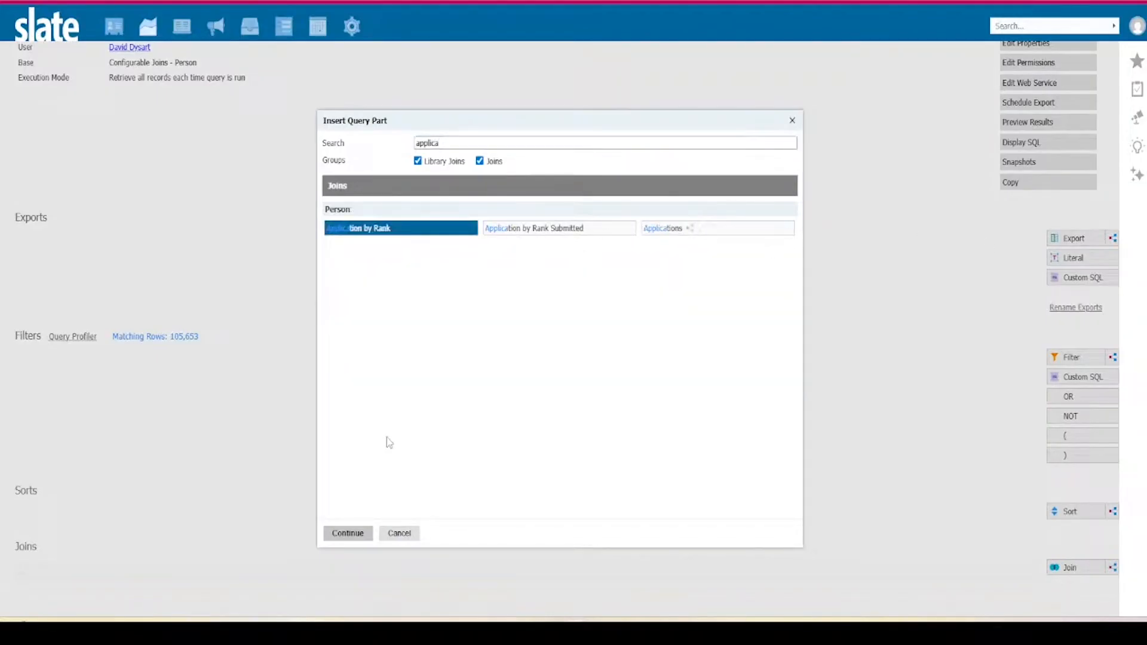
{"action": "left_click", "coordinate": [550, 233]}
{"action": "left_click", "coordinate": [365, 532]}
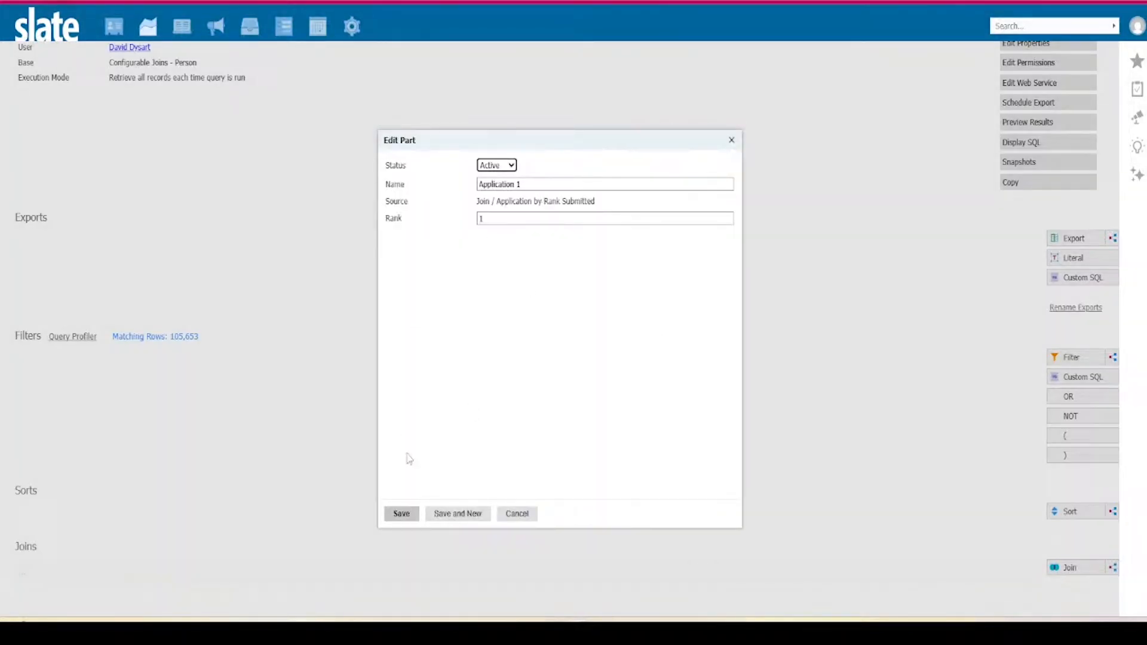
{"action": "left_click", "coordinate": [402, 518]}
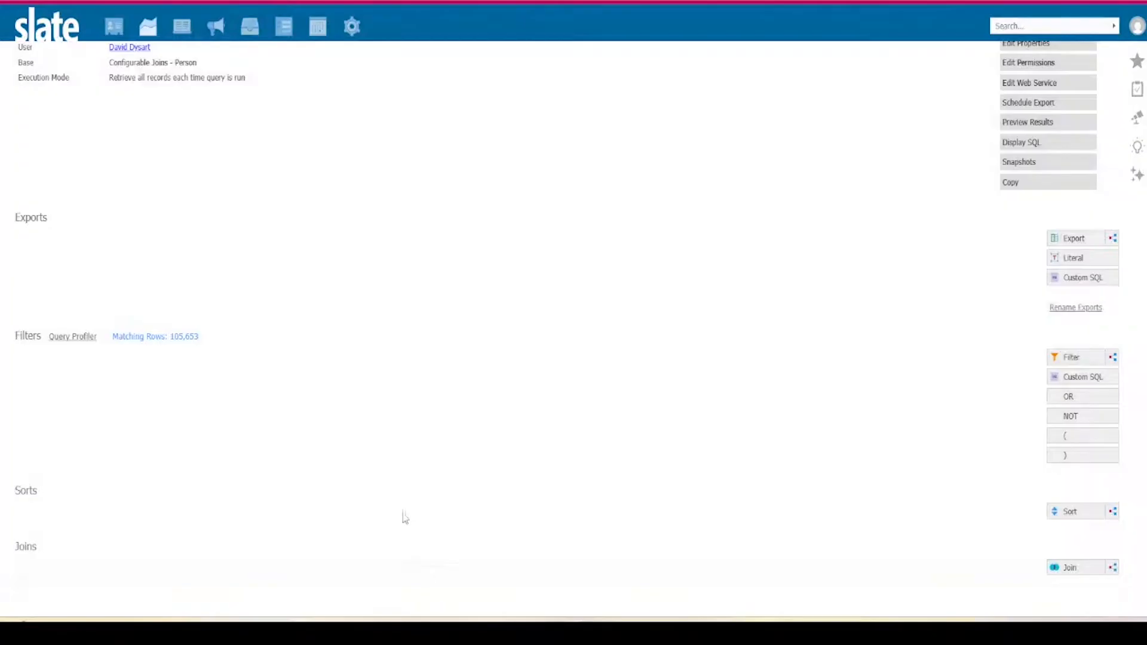
- Add a subquery export named Campus Visit Count with Distance Bonus and set its output to Formula
{"action": "mouse_move", "coordinate": [1008, 581]}
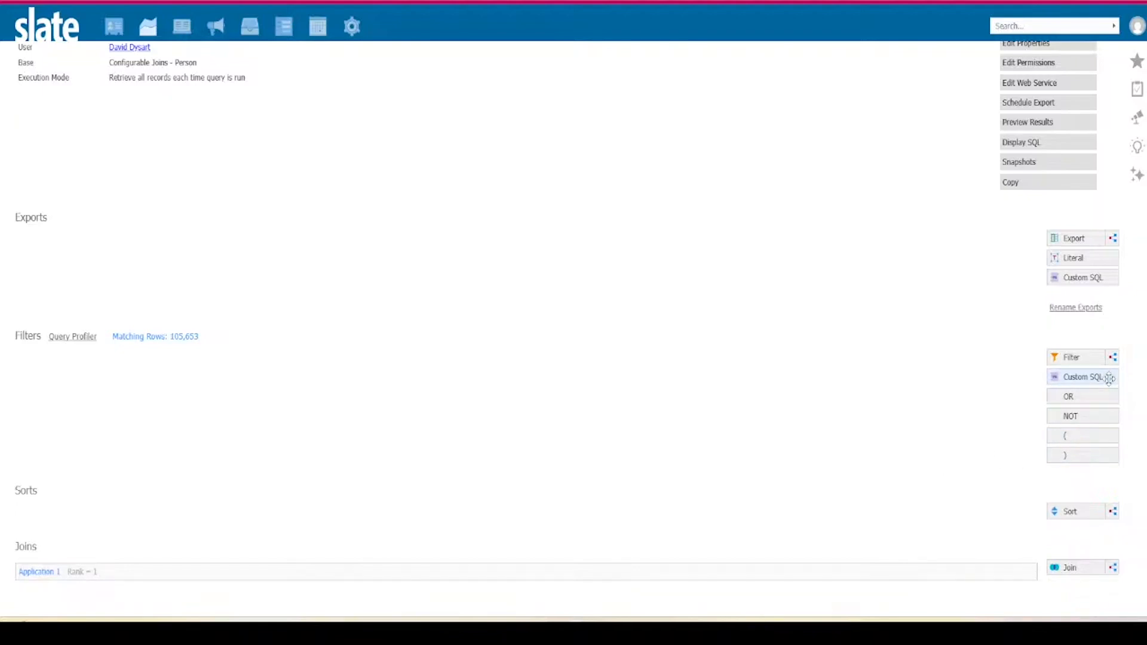
{"action": "scroll", "coordinate": [632, 405], "scroll_direction": "up", "scroll_amount": 3}
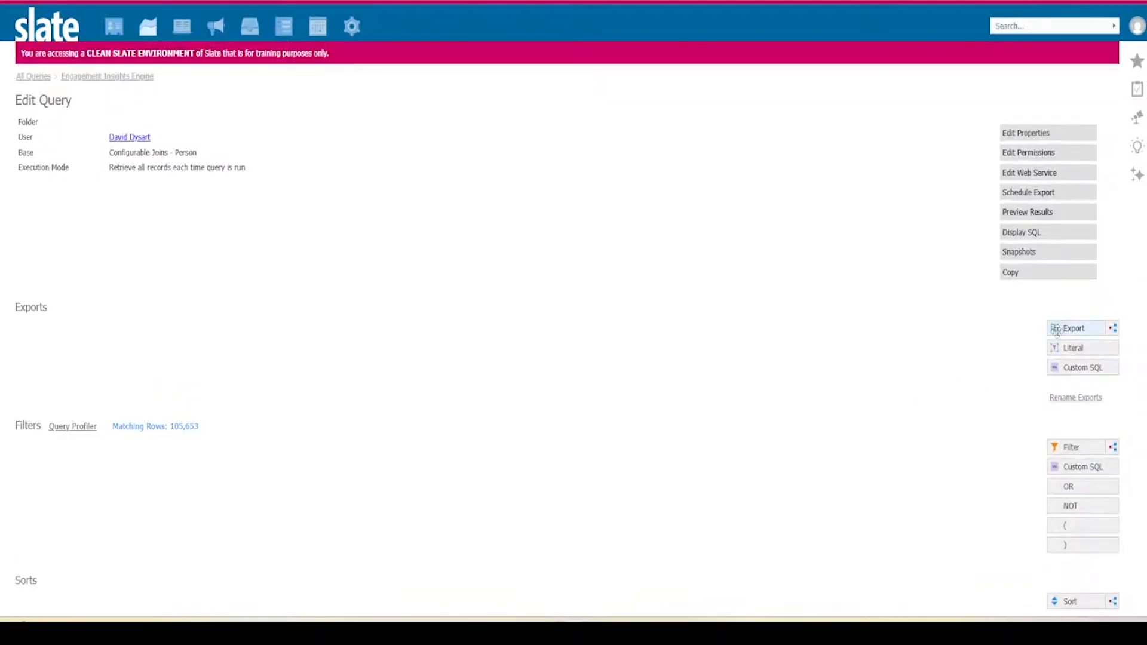
{"action": "left_click", "coordinate": [1113, 329]}
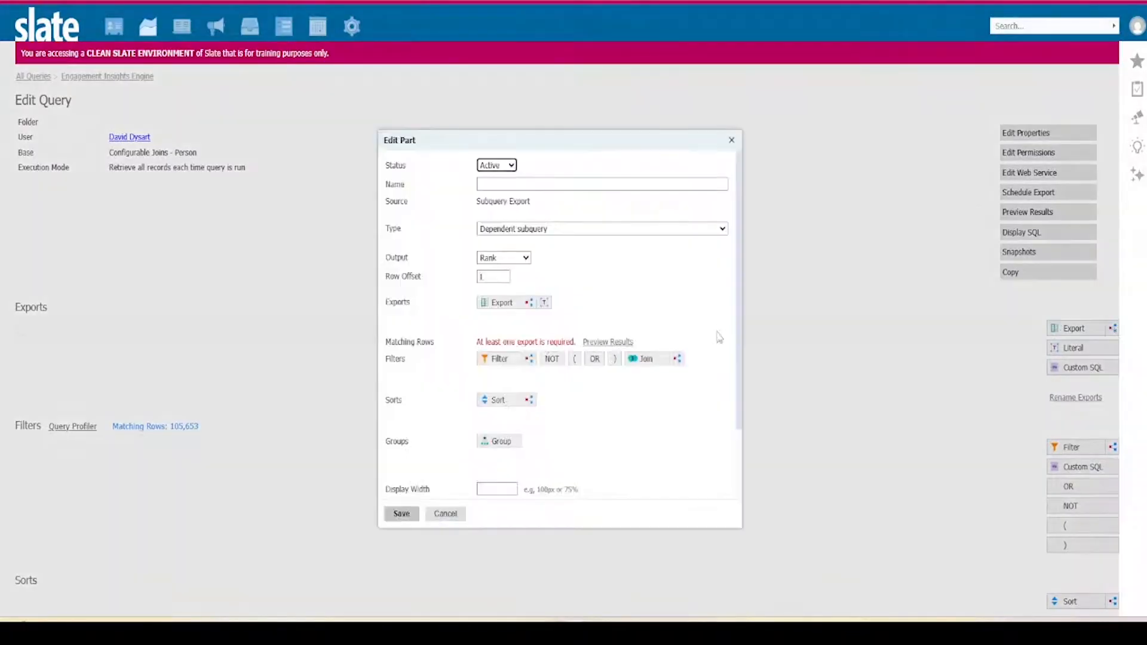
{"action": "key", "text": "Tab"}
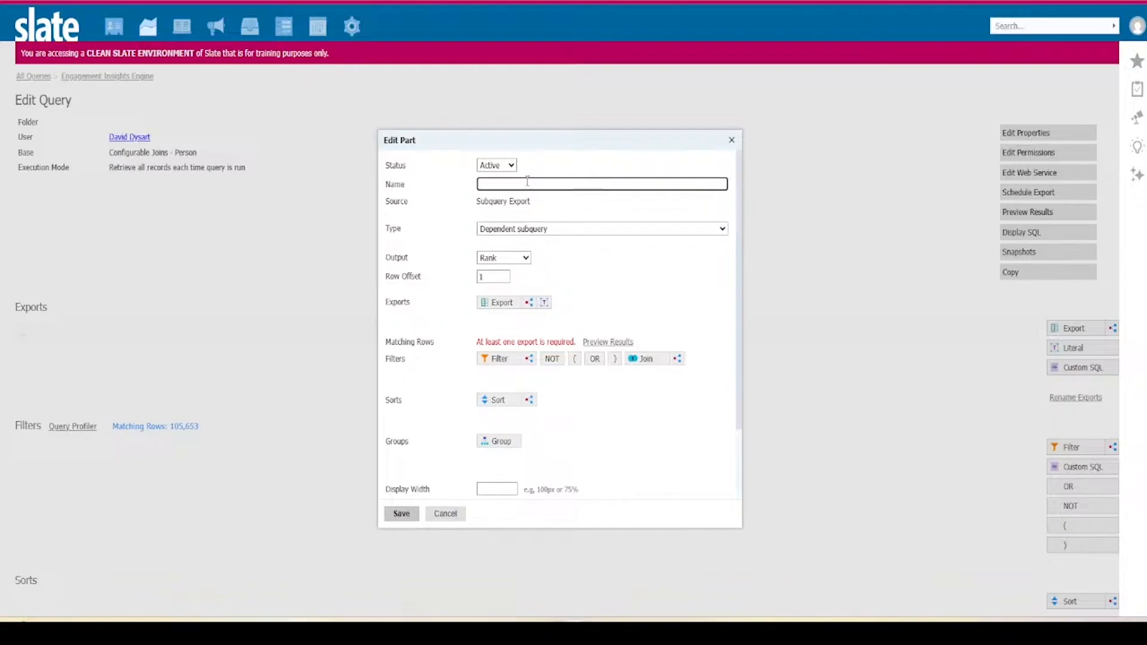
{"action": "type", "text": "Campus Visit Count with Distance Bonus"}
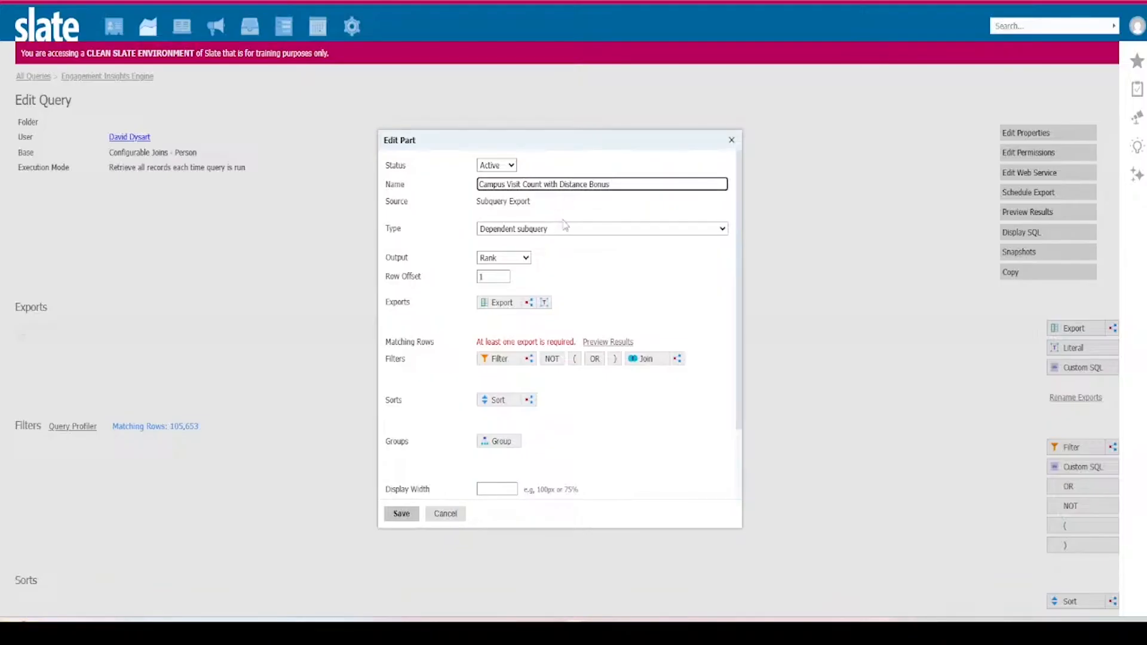
{"action": "left_click", "coordinate": [527, 258]}
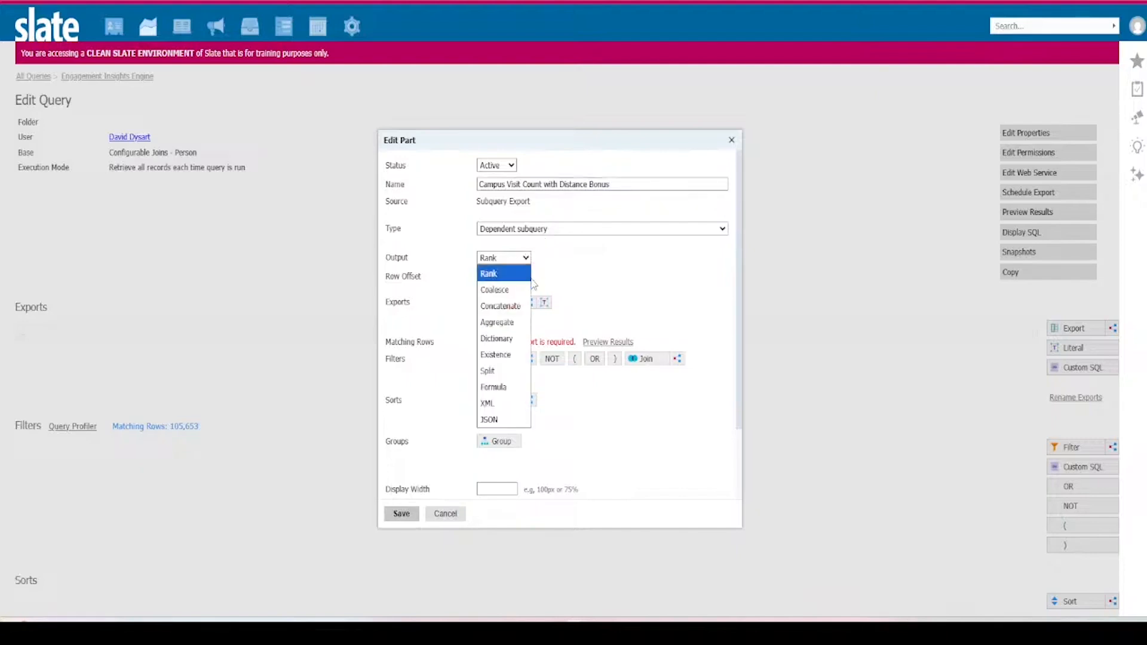
{"action": "left_click", "coordinate": [505, 386]}
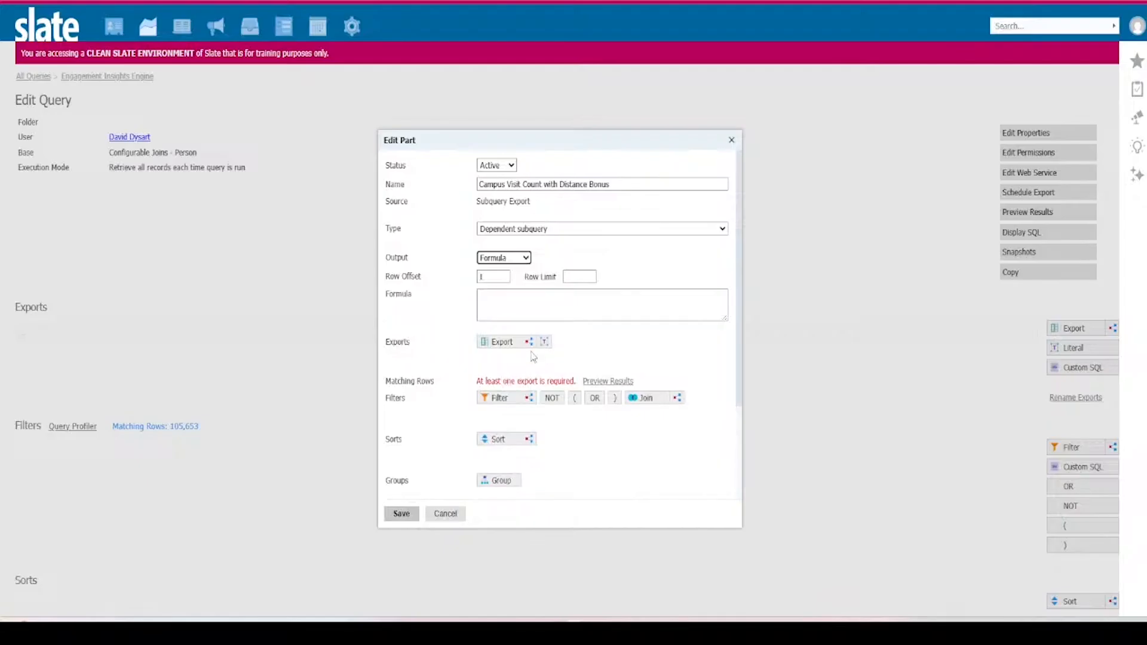
- Add a nested subquery export named Count of Person-Scoped Events with Aggregate output using Count
{"action": "left_click", "coordinate": [530, 346]}
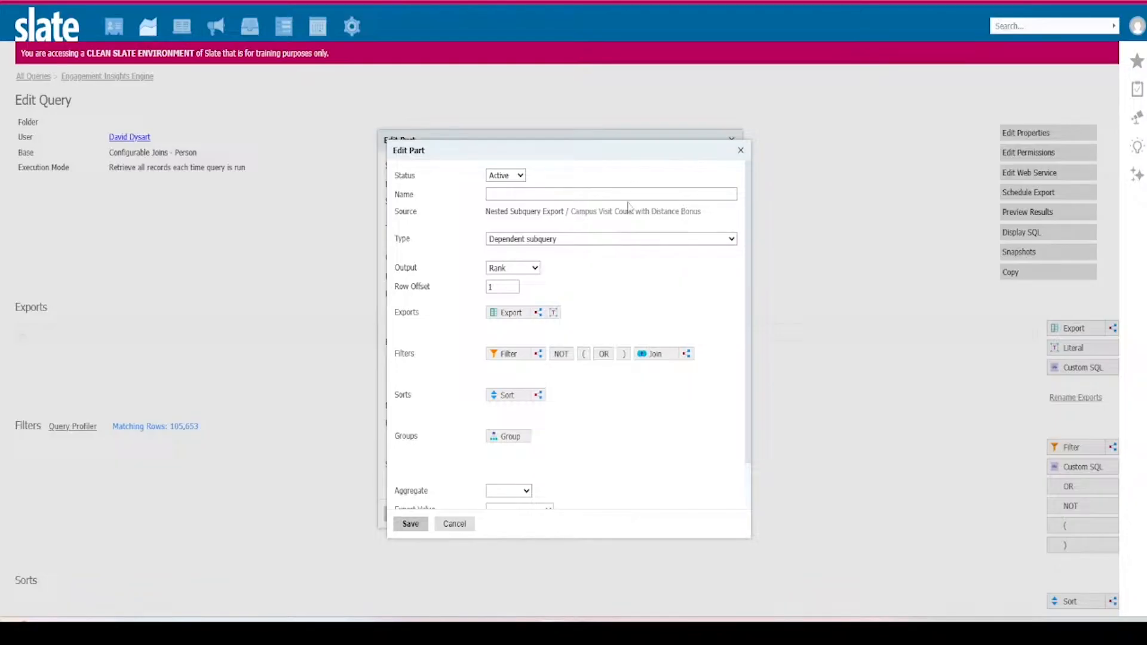
{"action": "left_click", "coordinate": [599, 195]}
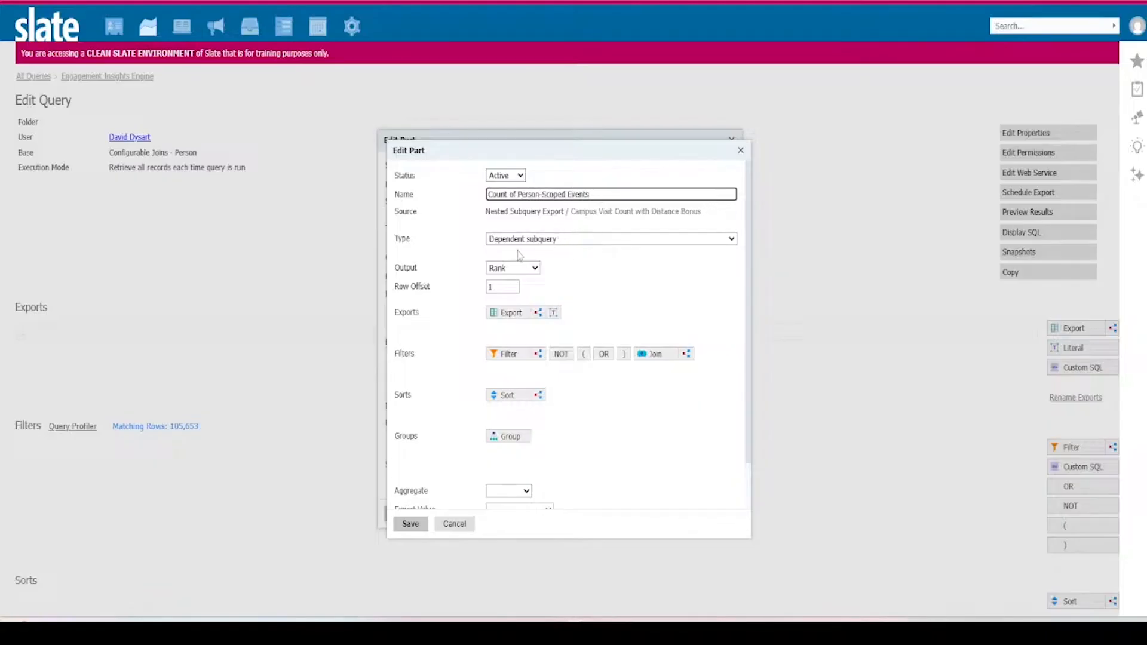
{"action": "left_click", "coordinate": [523, 269]}
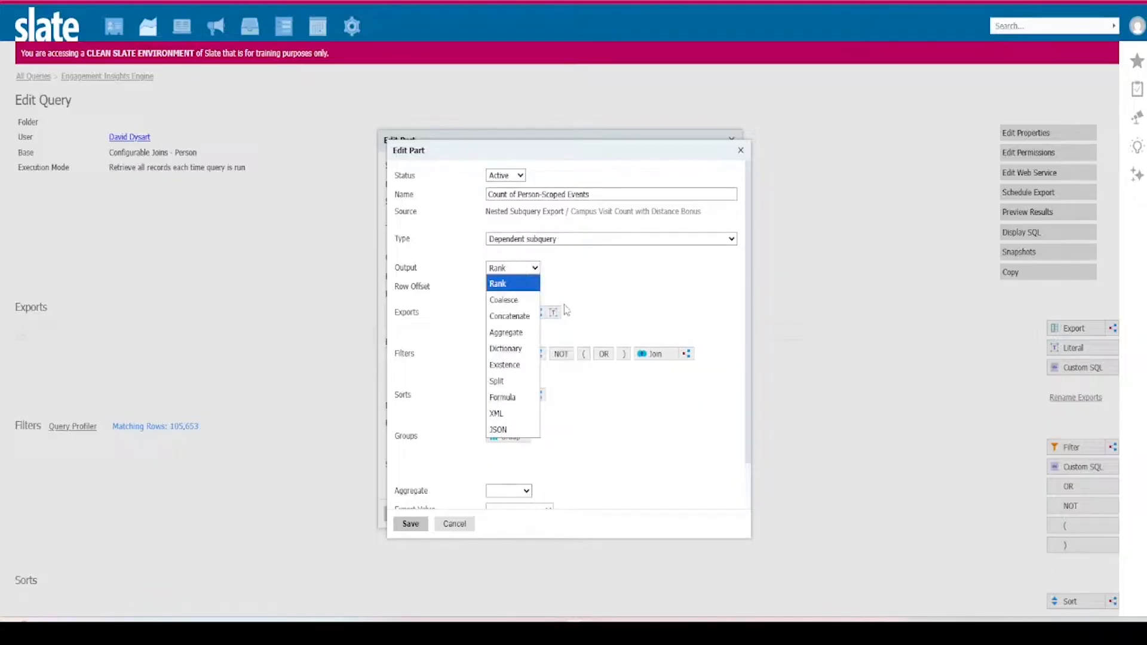
{"action": "left_click", "coordinate": [529, 338]}
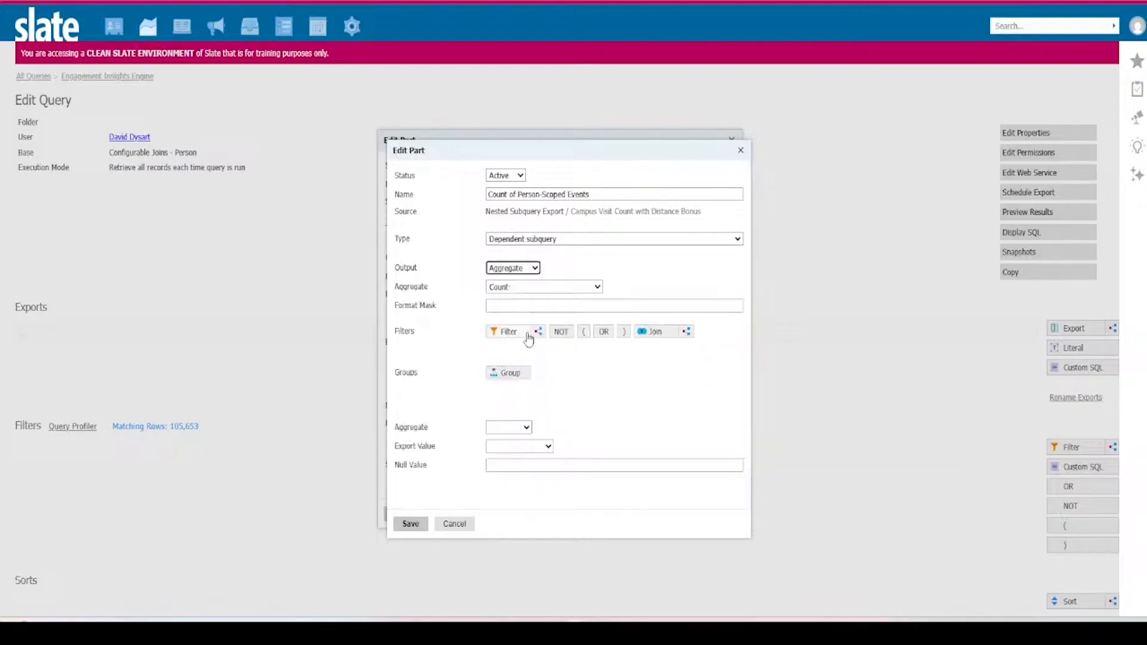
{"action": "left_click", "coordinate": [506, 290]}
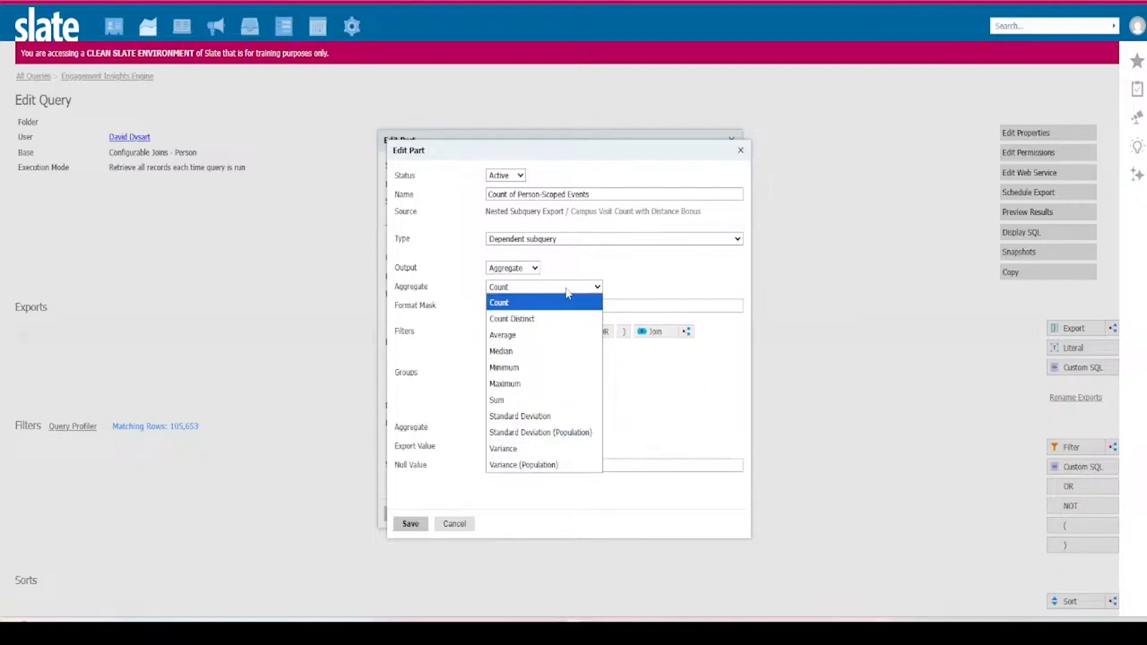
{"action": "left_click", "coordinate": [609, 272]}
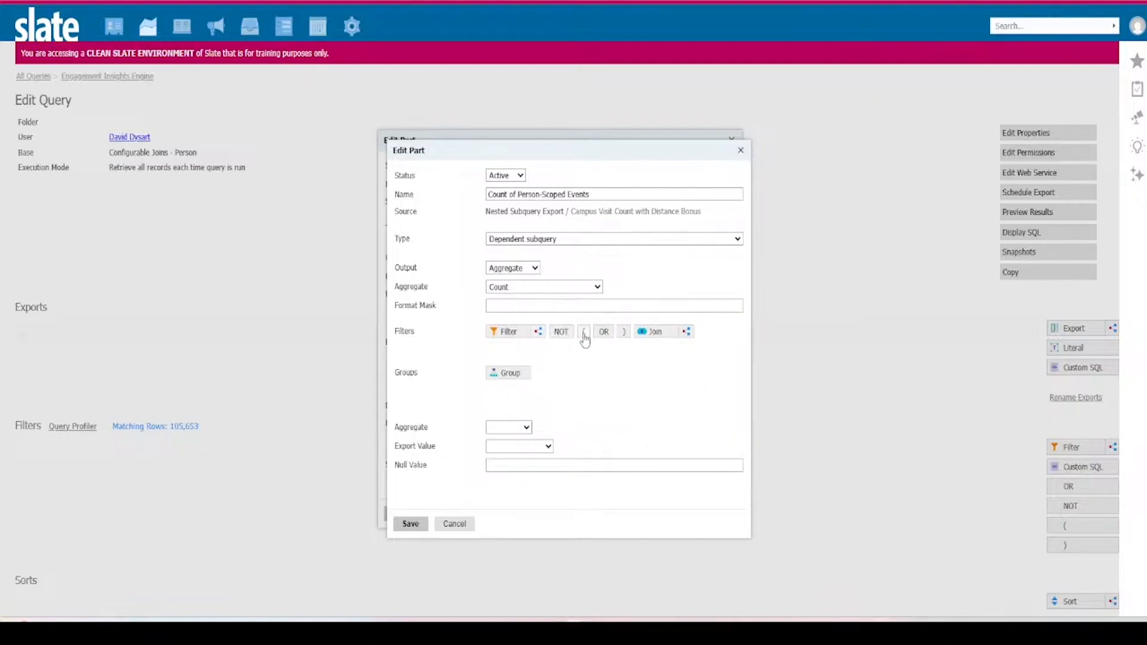
- Join the nested subquery to the Person's Form Responses, covering all forms and events
{"action": "left_click", "coordinate": [651, 333]}
{"action": "type", "text": "Form Respon"}
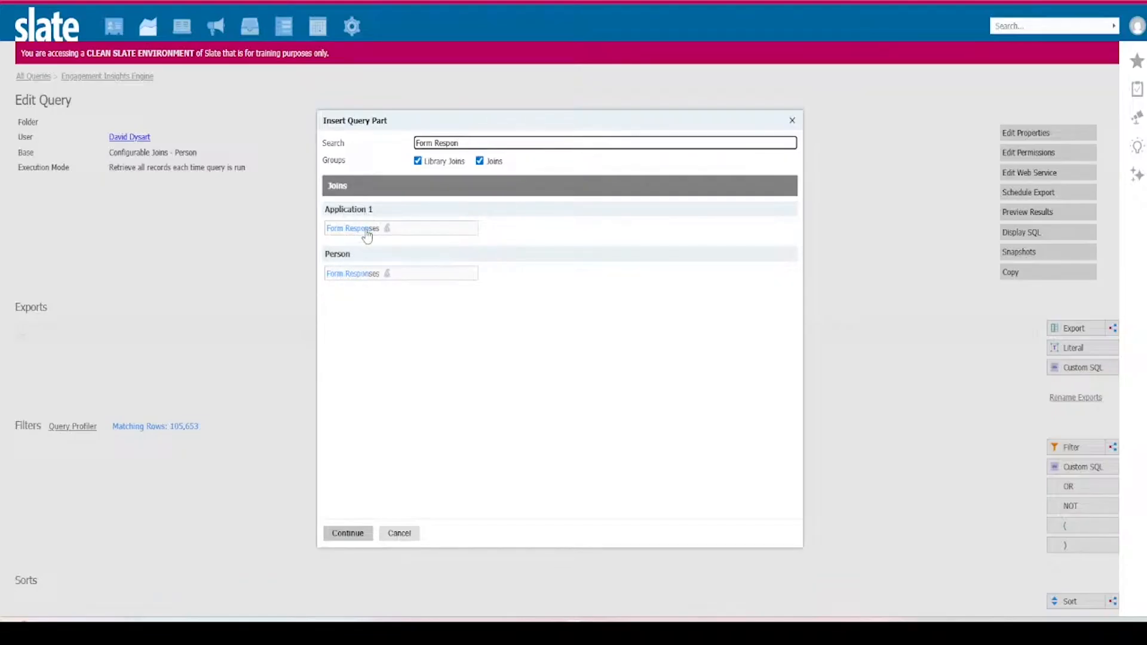
{"action": "left_click", "coordinate": [356, 278]}
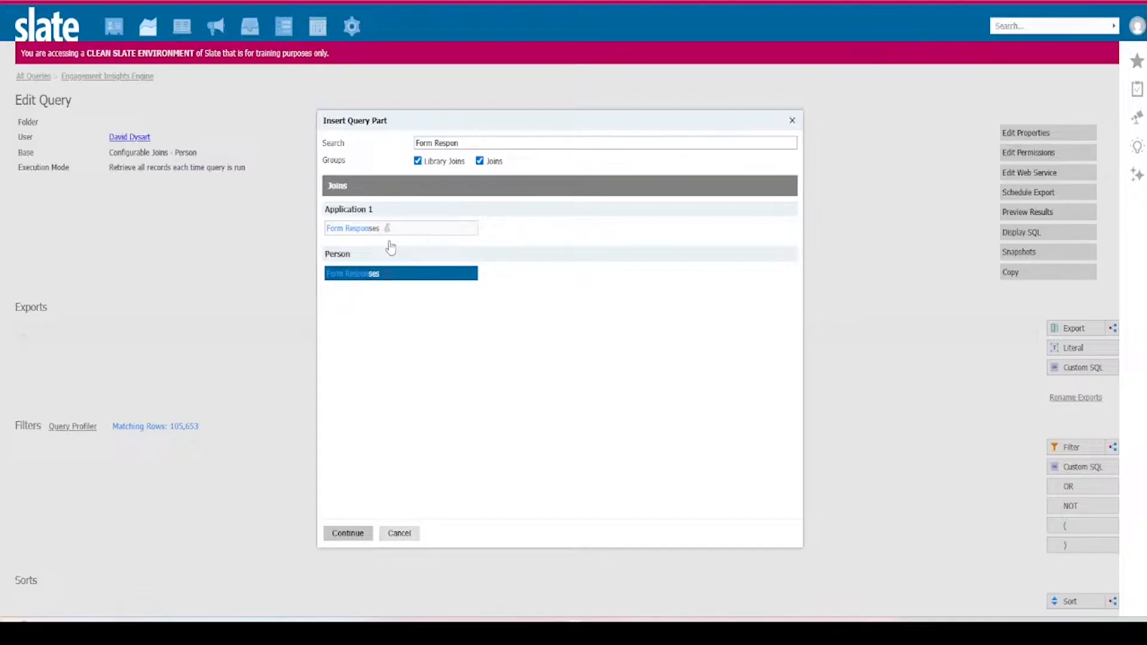
{"action": "left_click", "coordinate": [349, 533]}
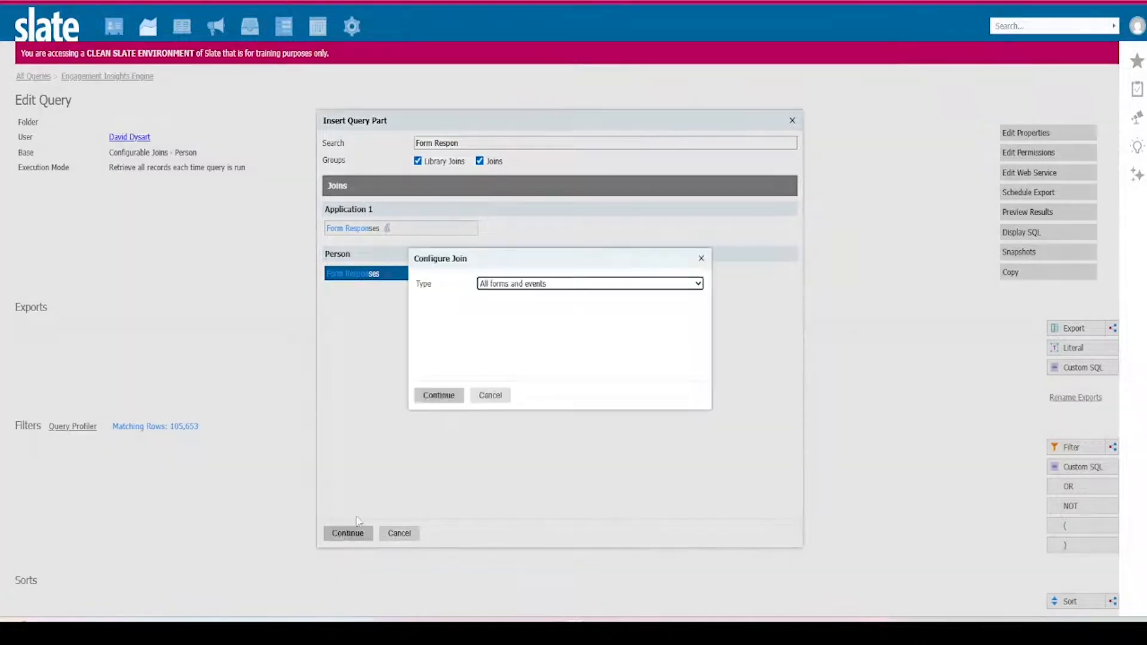
{"action": "left_click", "coordinate": [505, 286]}
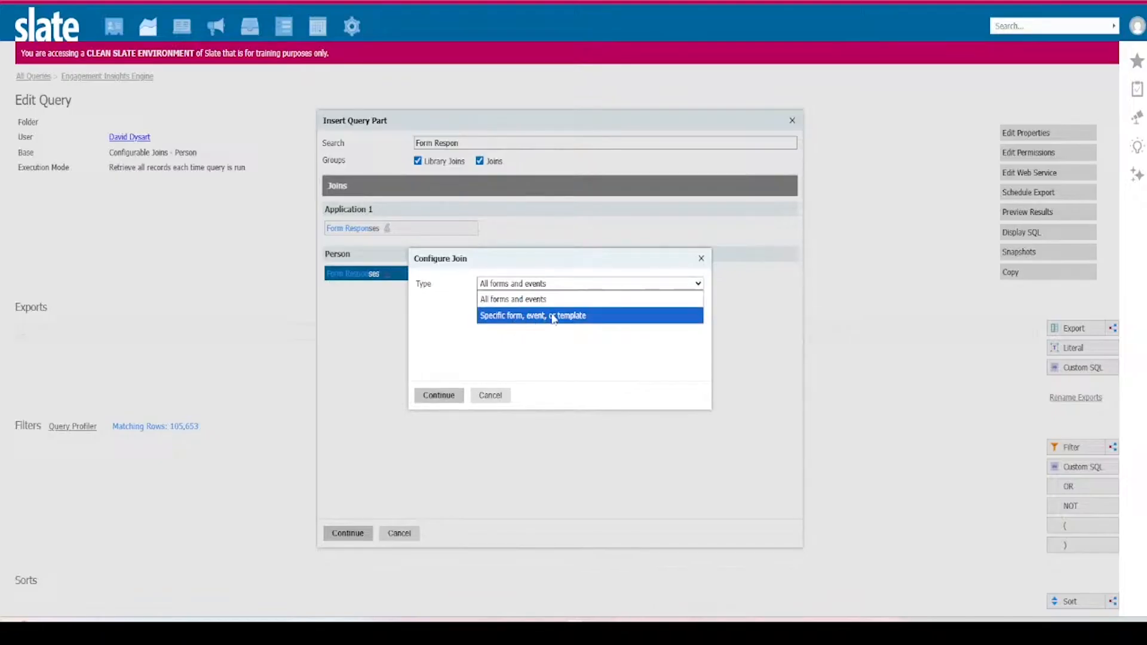
{"action": "left_click", "coordinate": [516, 305]}
{"action": "left_click", "coordinate": [545, 285]}
{"action": "left_click", "coordinate": [519, 299]}
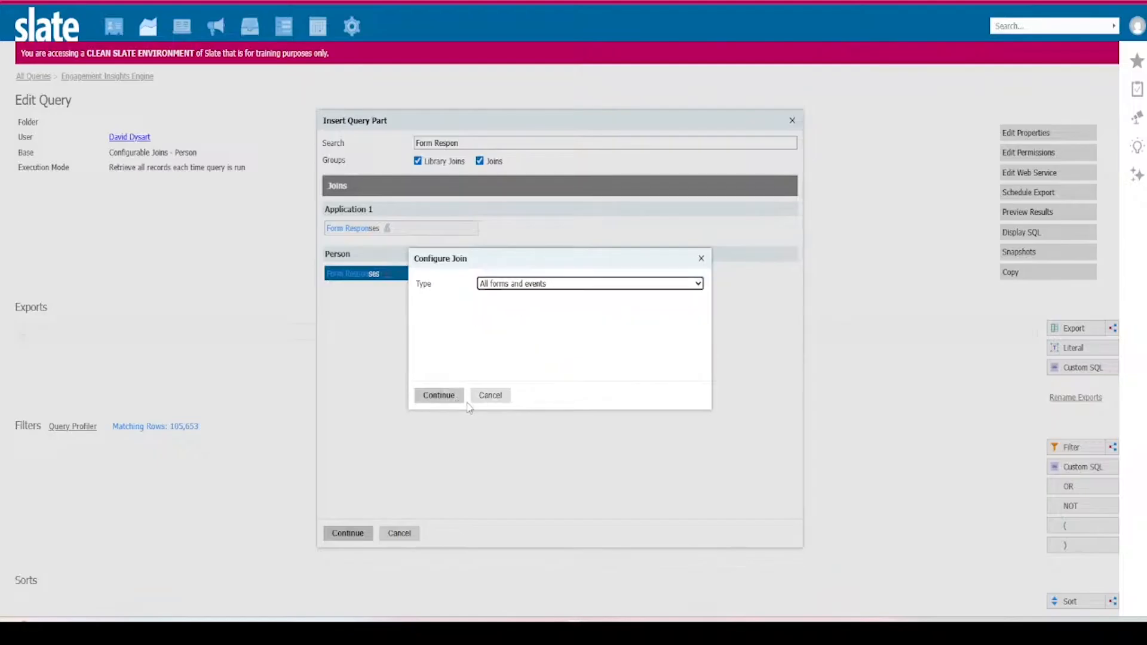
{"action": "left_click", "coordinate": [452, 396]}
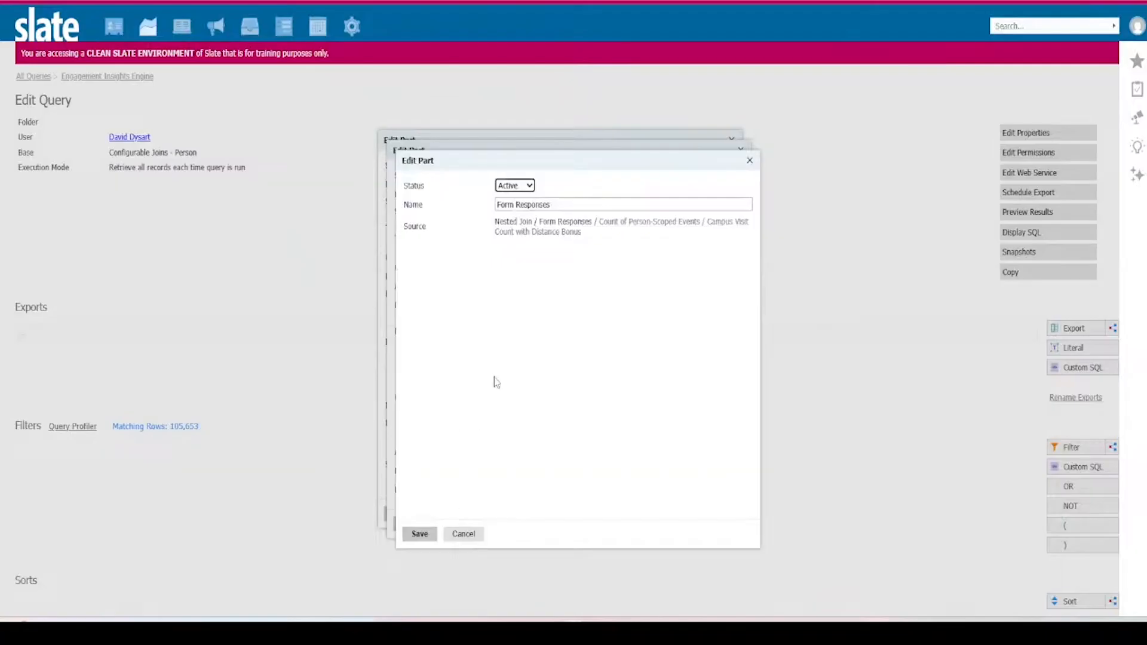
{"action": "left_click", "coordinate": [418, 534]}
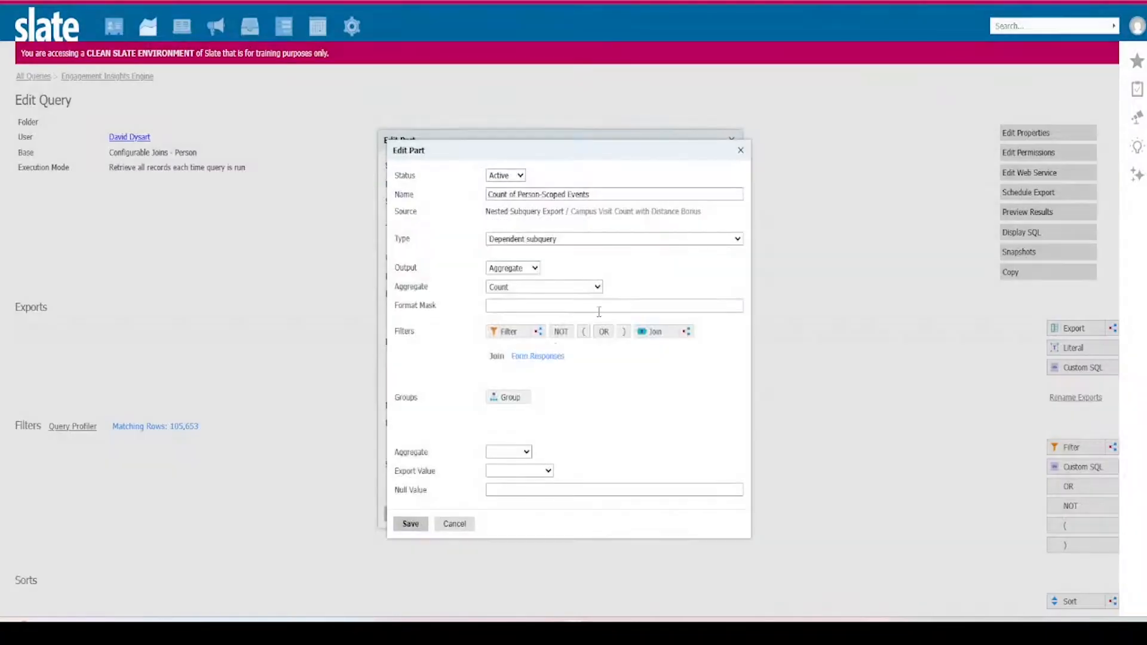
- Add a second join in the nested subquery from Form Responses to Form
{"action": "left_click", "coordinate": [653, 332]}
{"action": "type", "text": "Form"}
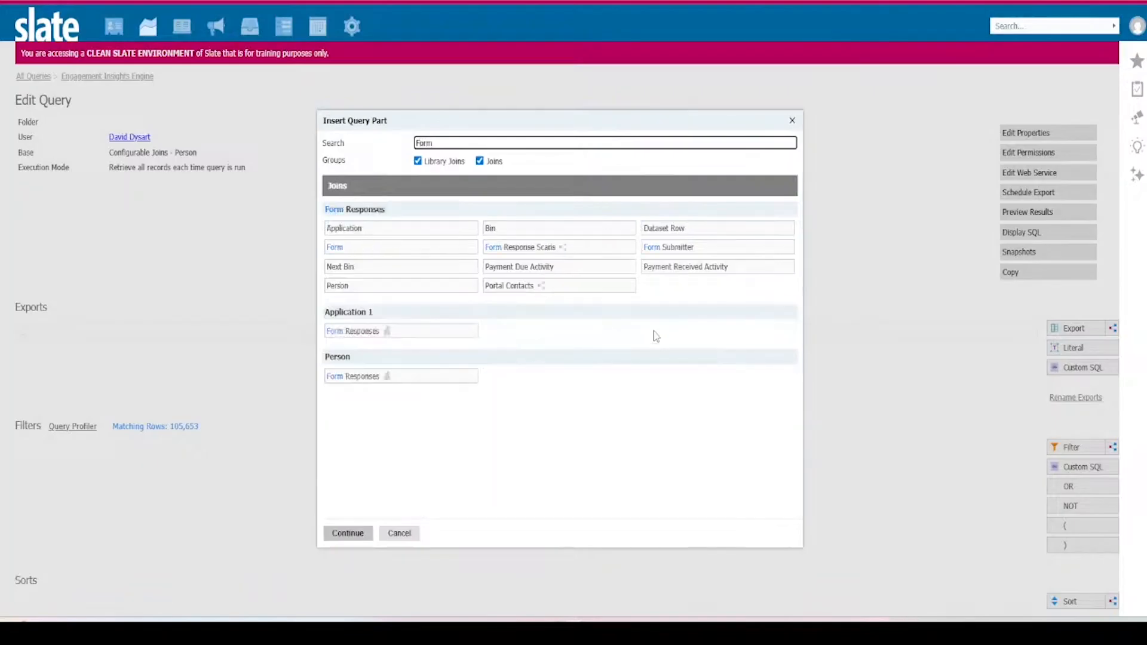
{"action": "left_click", "coordinate": [436, 247]}
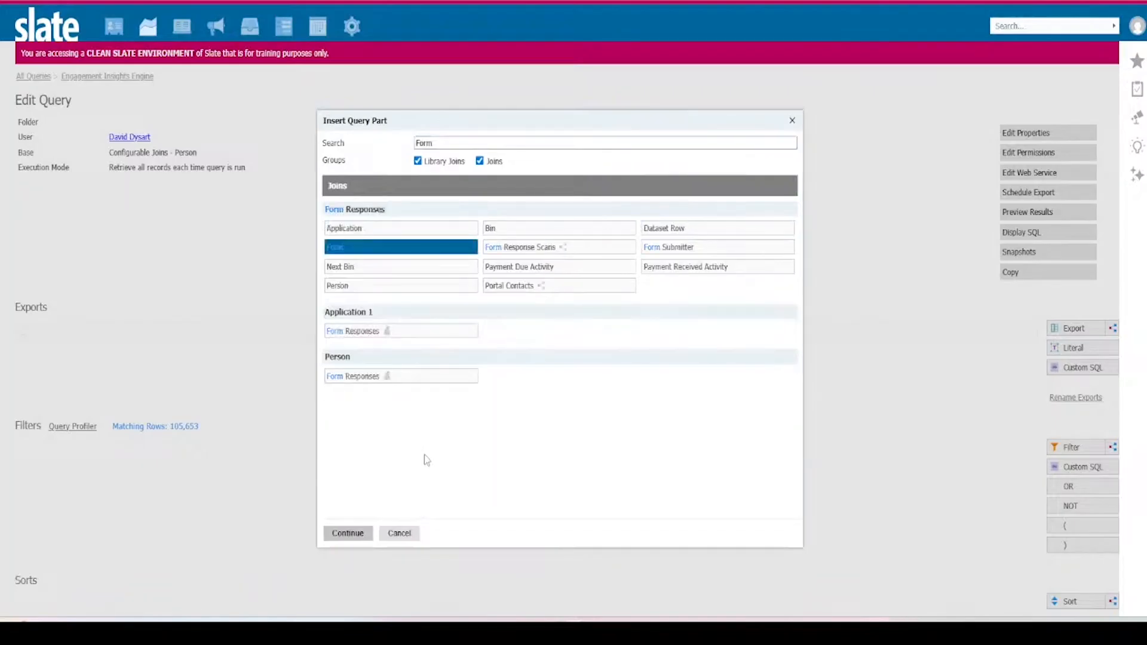
{"action": "left_click", "coordinate": [346, 532]}
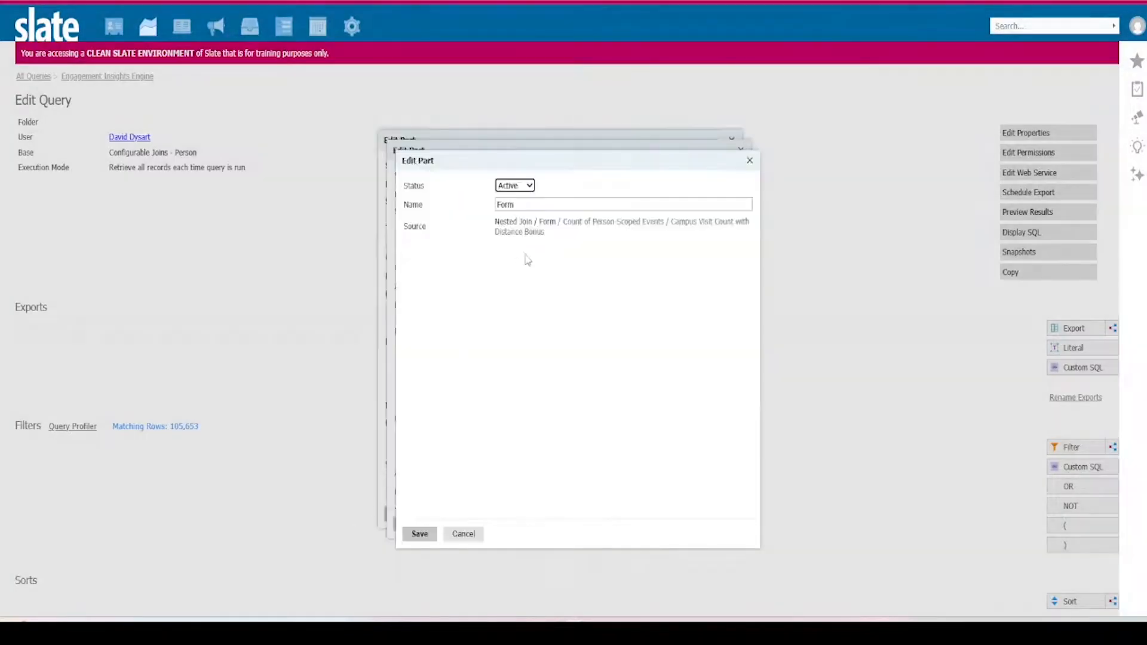
{"action": "left_click", "coordinate": [420, 534]}
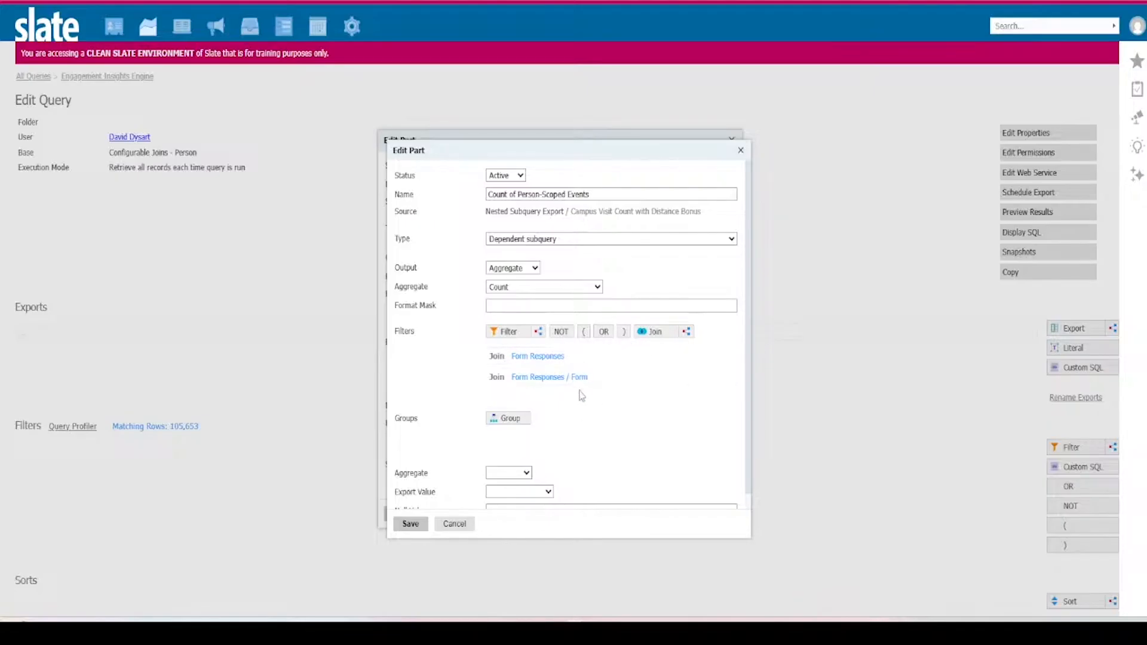
- Add a Form Type filter set to IN Event in the Count of Person-Scoped Events subquery
{"action": "left_click", "coordinate": [514, 336]}
{"action": "type", "text": "Type"}
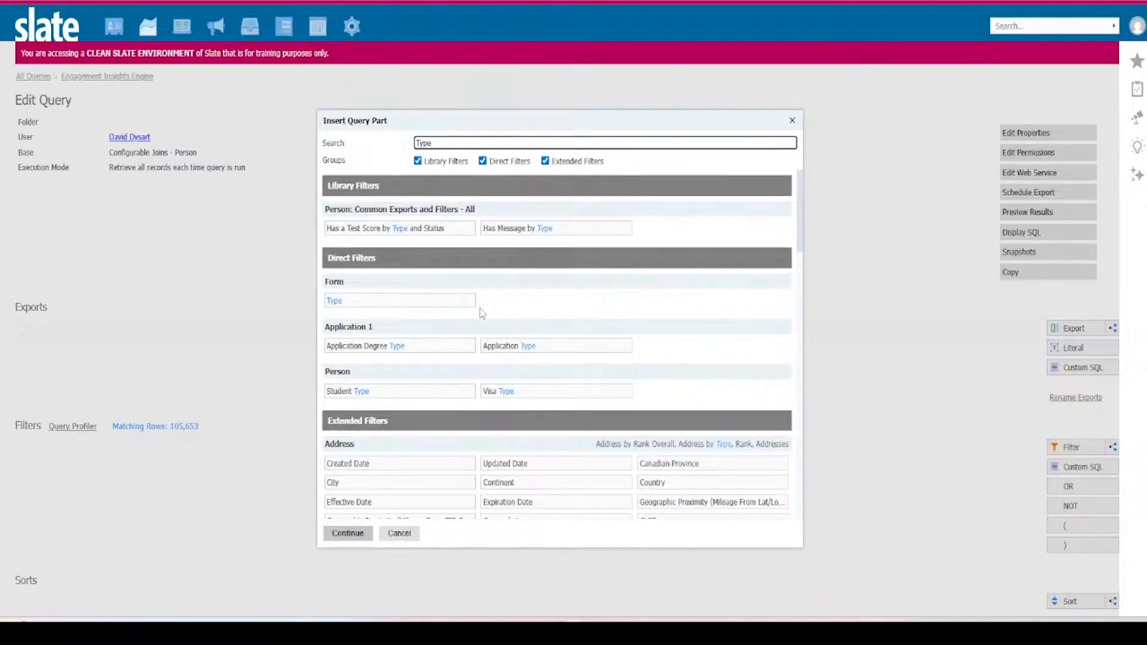
{"action": "left_click", "coordinate": [361, 301]}
{"action": "left_click", "coordinate": [367, 527]}
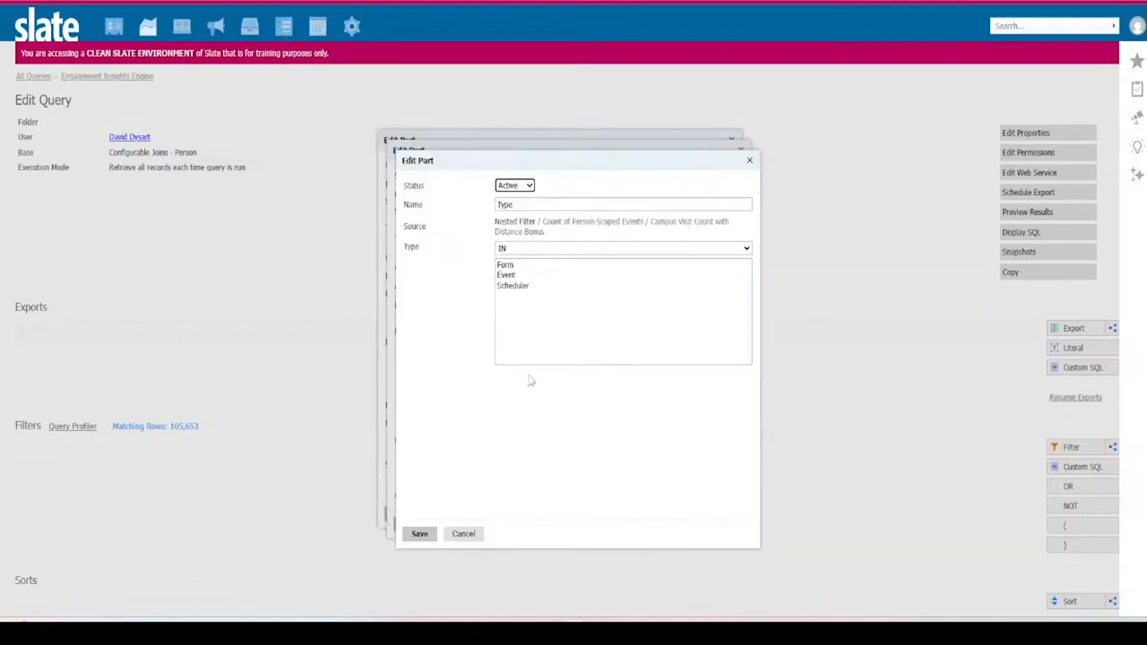
{"action": "left_click", "coordinate": [515, 276]}
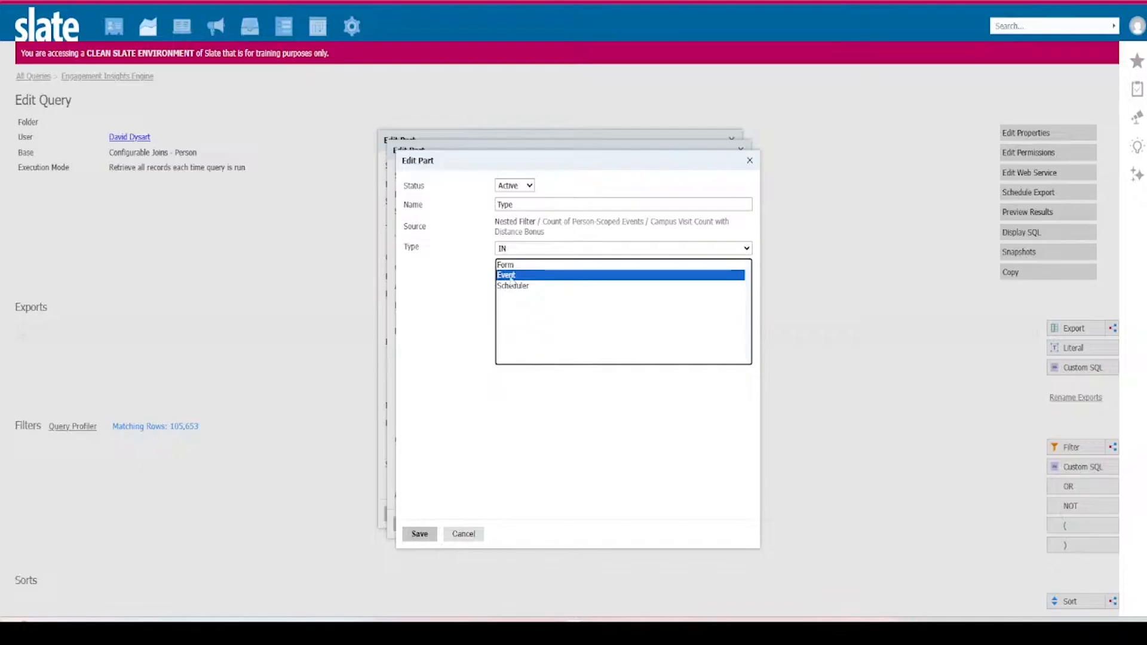
{"action": "left_click", "coordinate": [419, 533]}
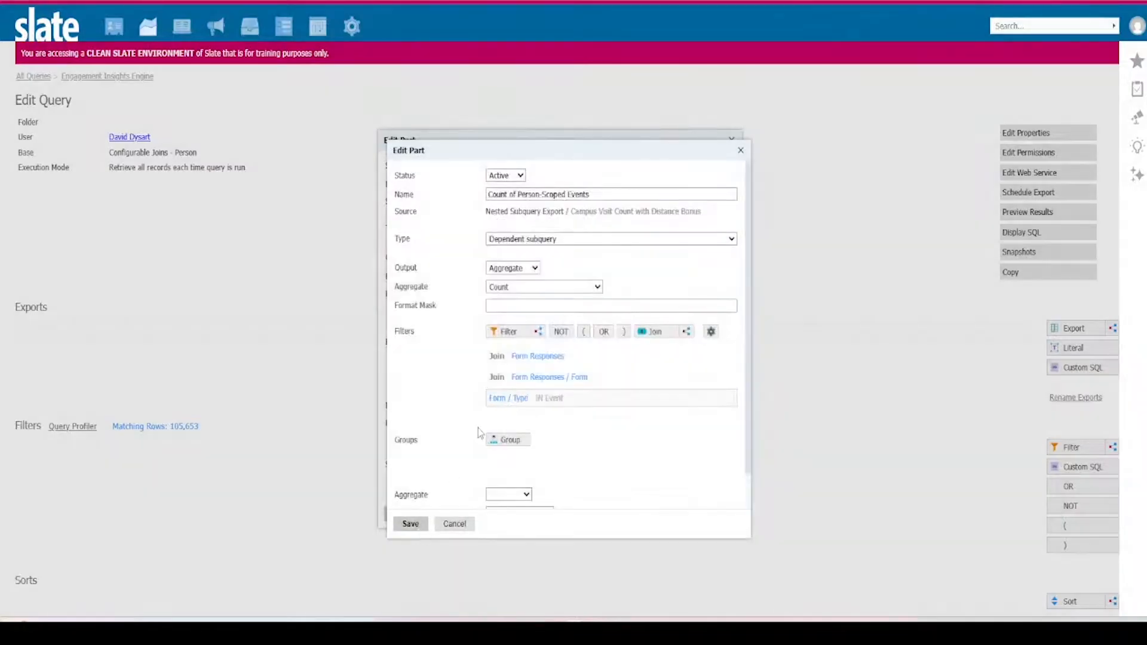
- Add a Form Responses Registration Status filter set to IN Attended
{"action": "left_click", "coordinate": [508, 333]}
{"action": "type", "text": "reg stat"}
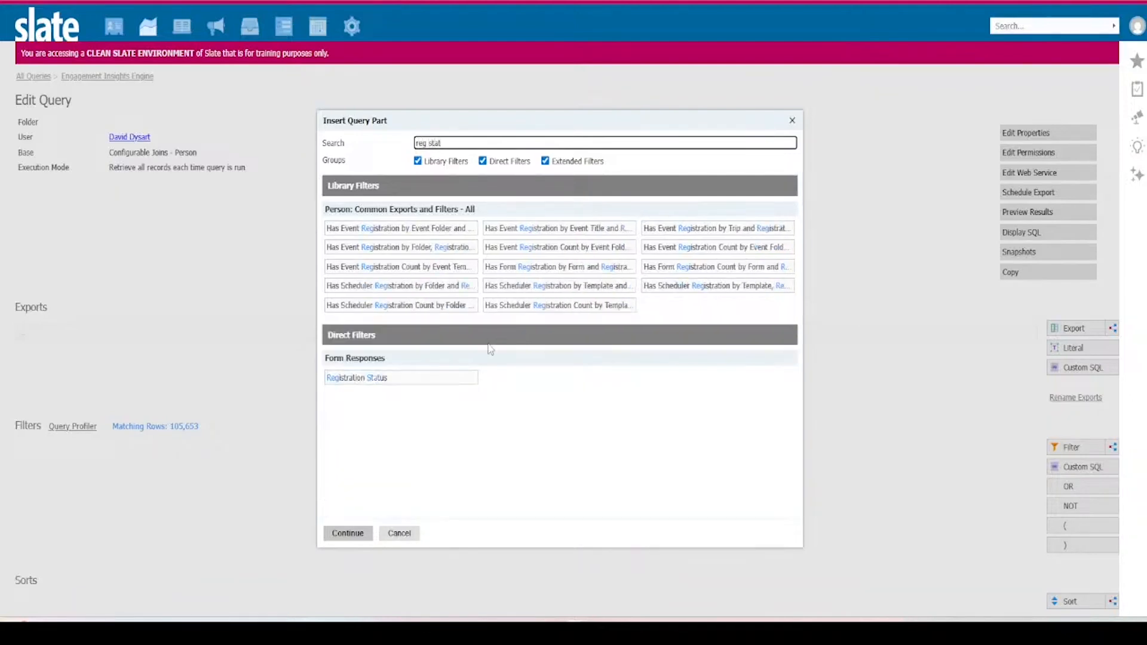
{"action": "left_click", "coordinate": [379, 378]}
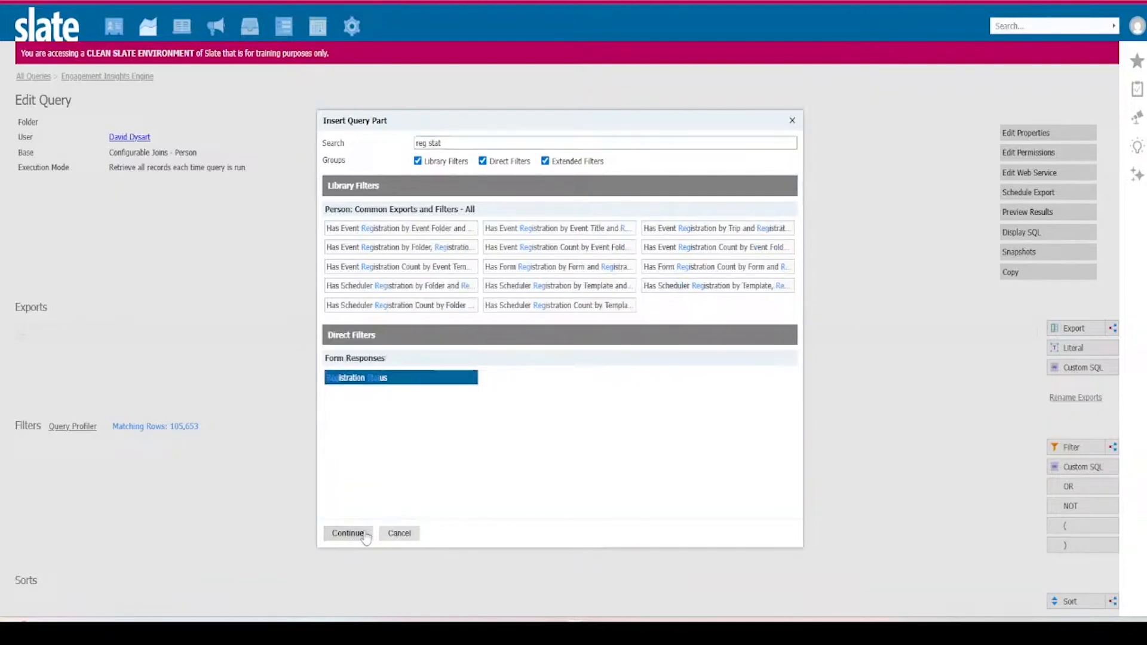
{"action": "left_click", "coordinate": [348, 533]}
{"action": "left_click", "coordinate": [522, 266]}
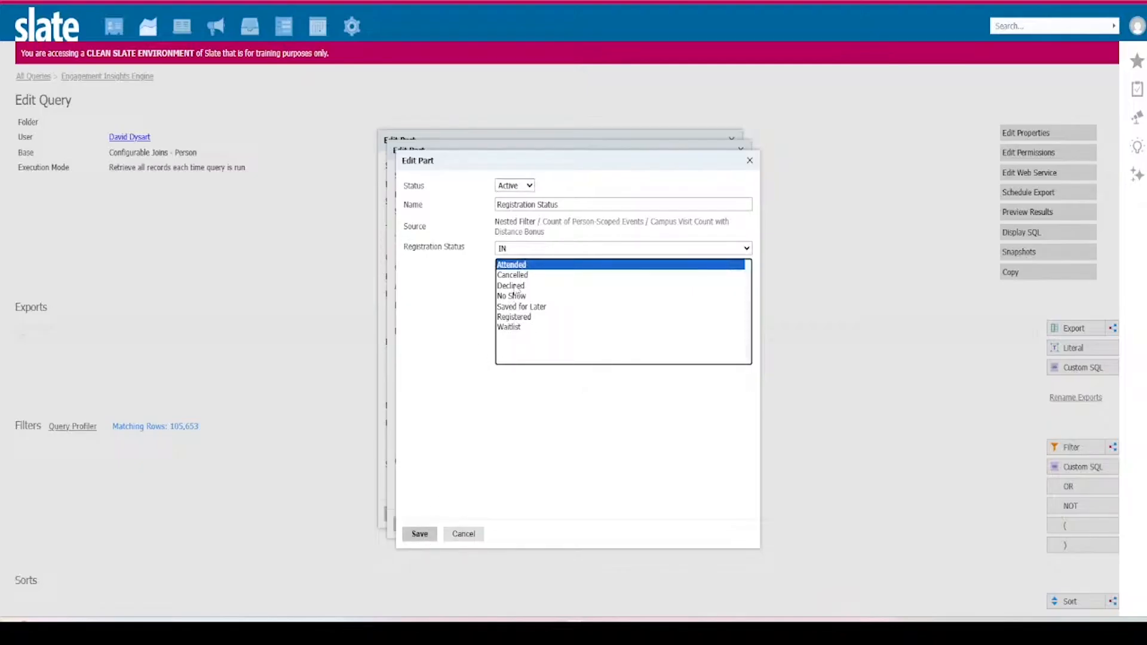
{"action": "left_click", "coordinate": [421, 532]}
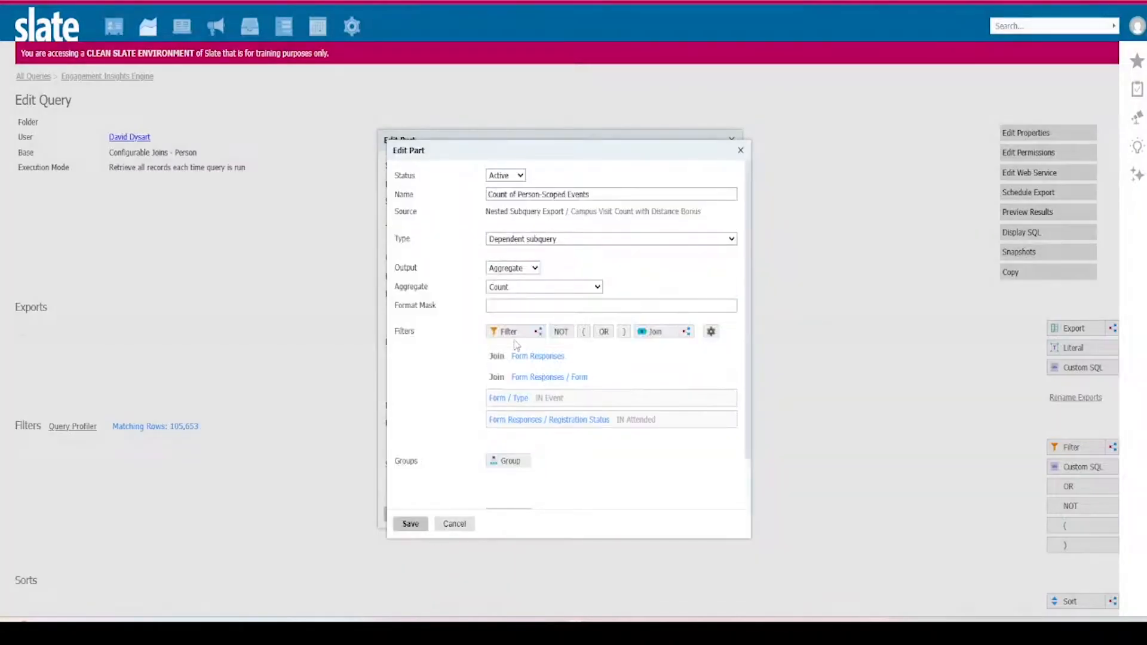
- Add a direct Form filter for Online set to IN No
{"action": "left_click", "coordinate": [508, 332]}
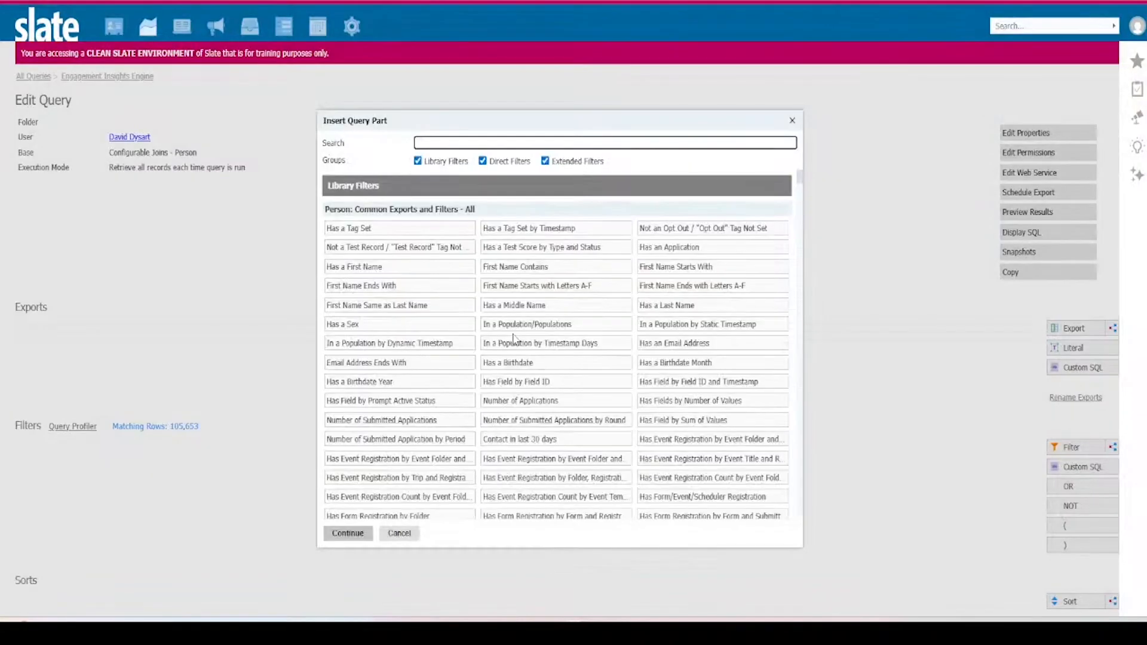
{"action": "type", "text": "Online"}
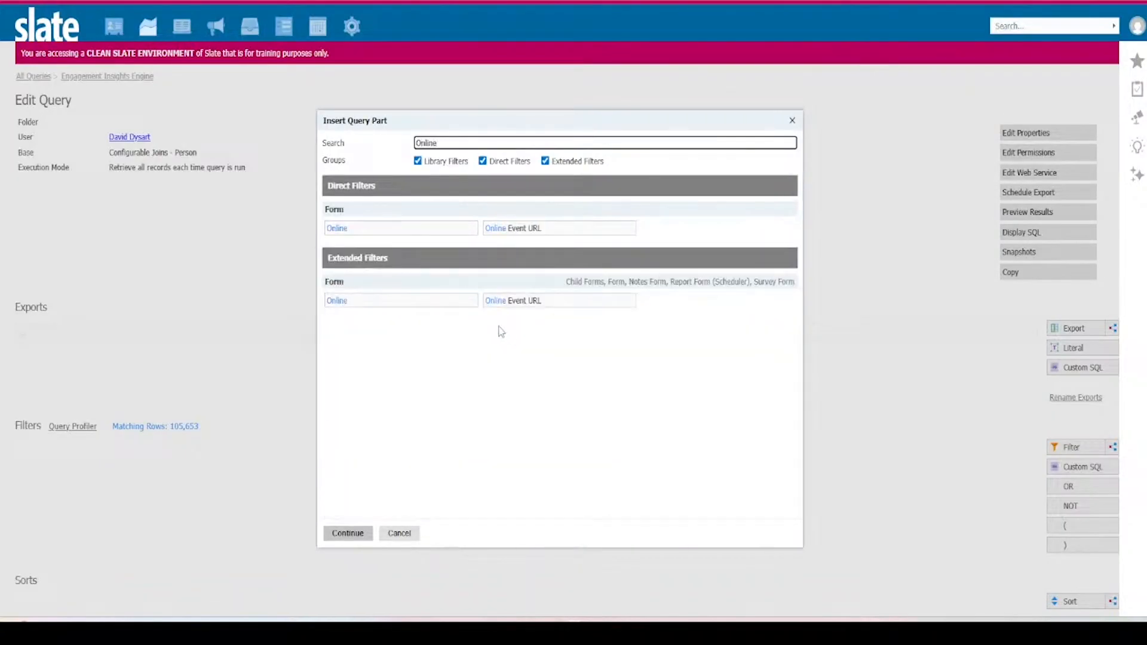
{"action": "left_click", "coordinate": [422, 229]}
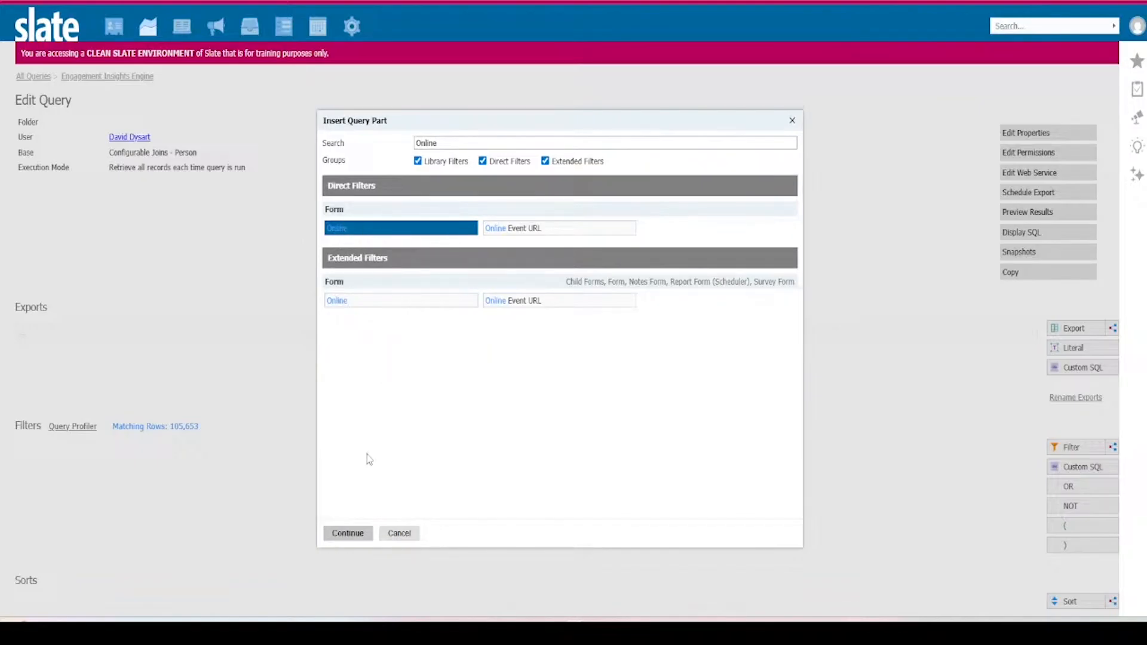
{"action": "left_click", "coordinate": [360, 533]}
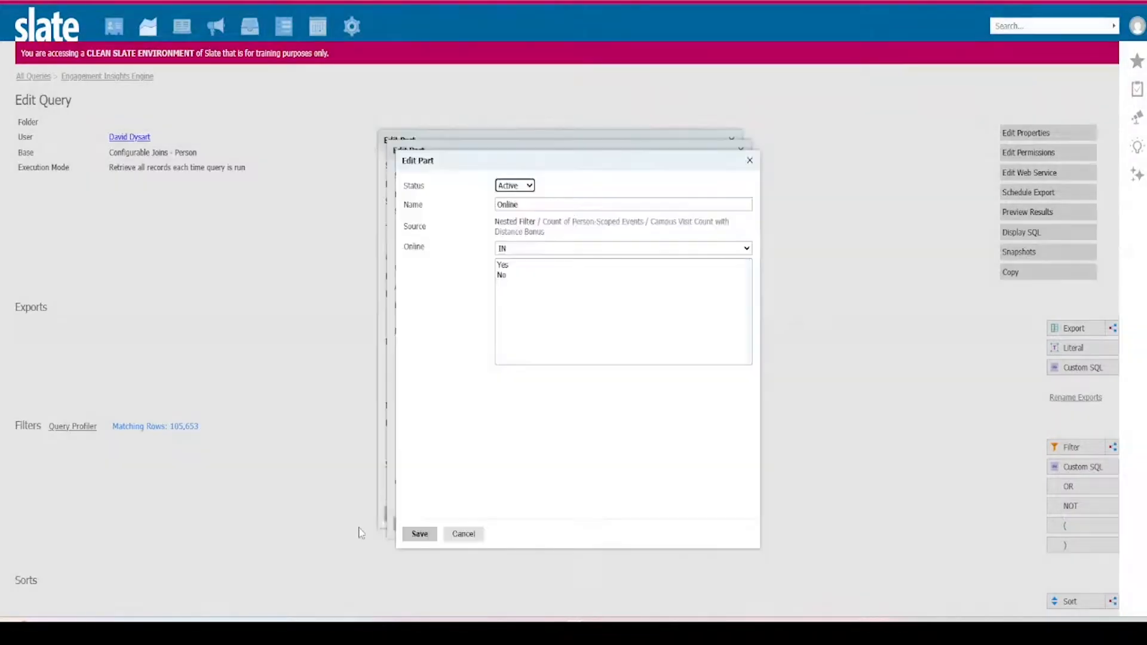
{"action": "left_click", "coordinate": [504, 275]}
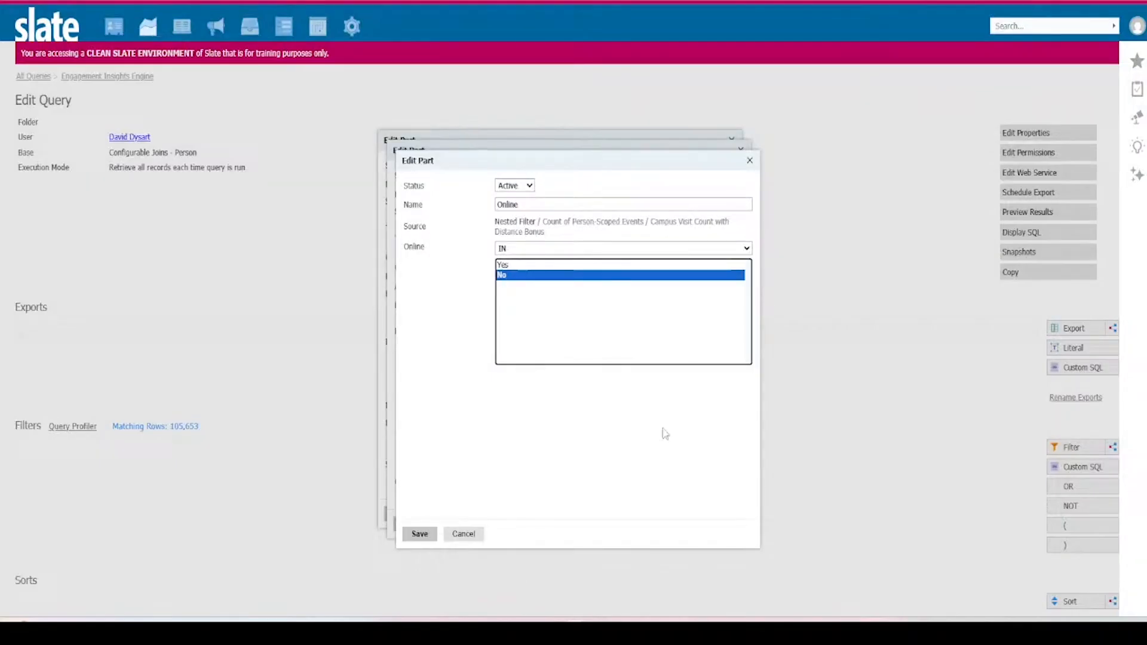
{"action": "left_click", "coordinate": [430, 534]}
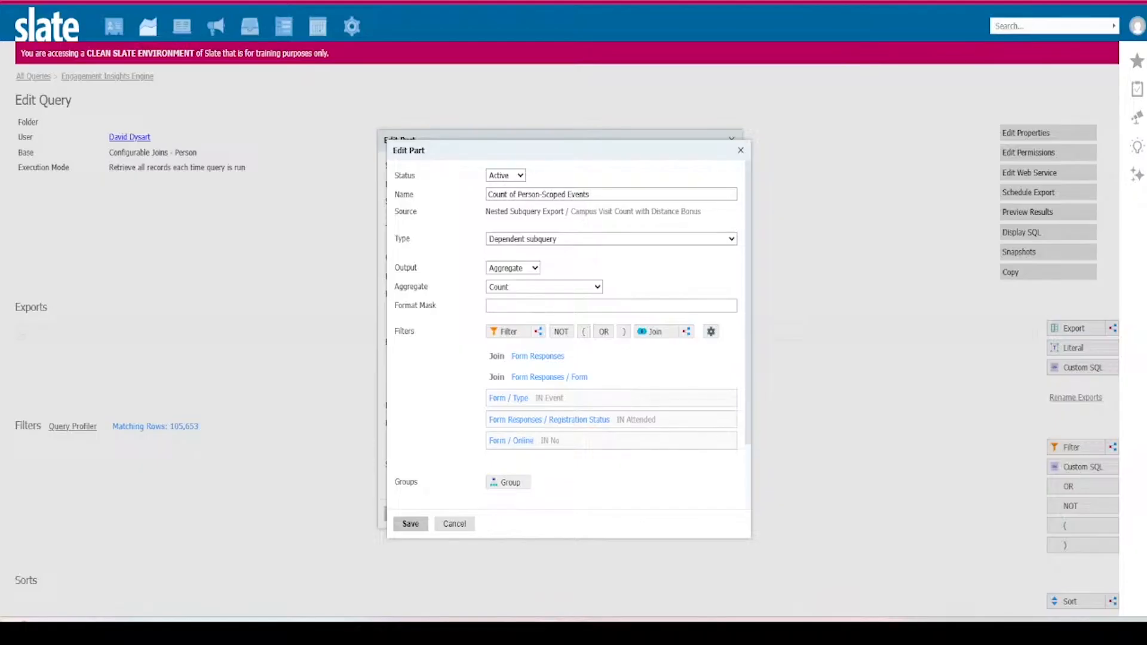
- Add a direct Form Template filter set to IN On Campus Interviews
{"action": "left_click", "coordinate": [507, 333]}
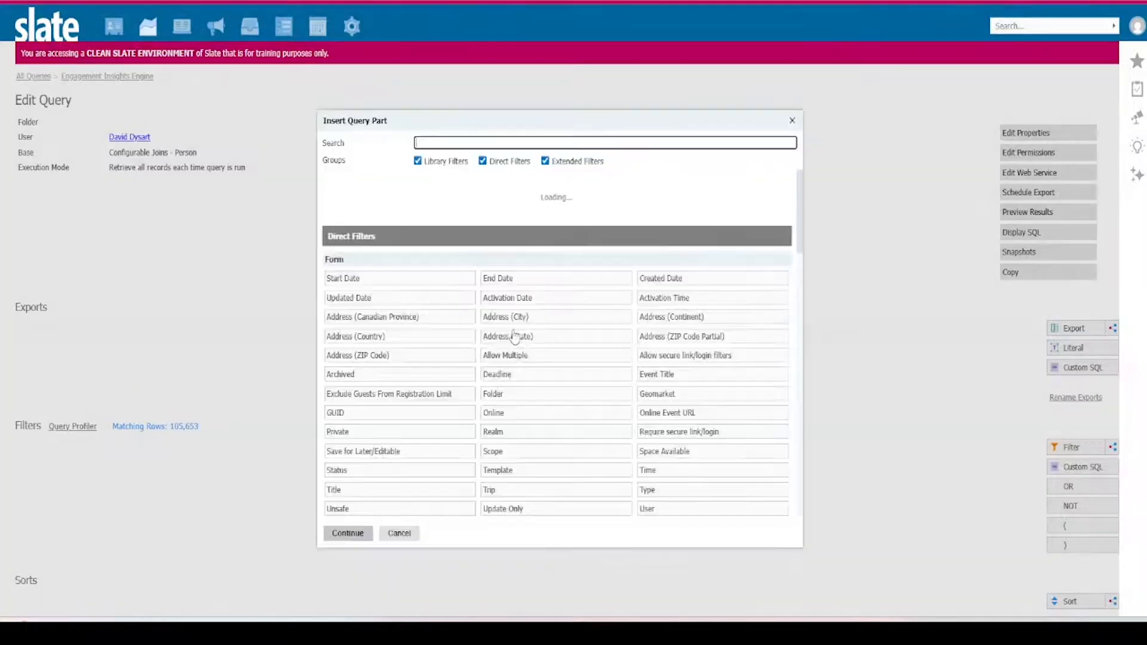
{"action": "type", "text": "template"}
{"action": "left_click", "coordinate": [404, 321]}
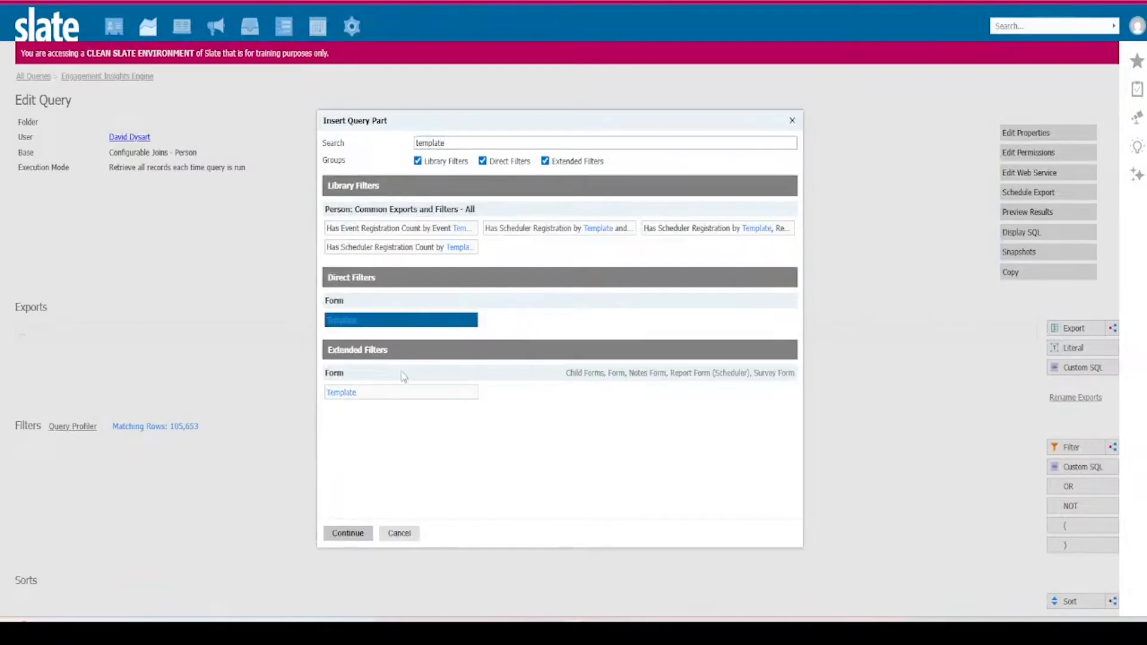
{"action": "left_click", "coordinate": [348, 533]}
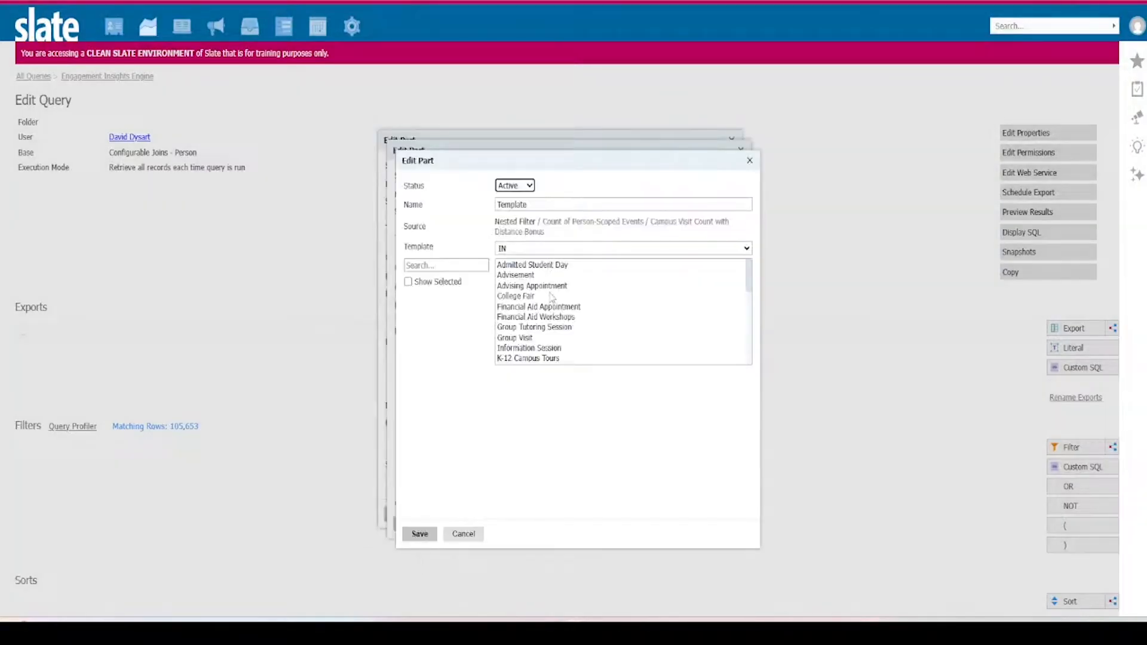
{"action": "scroll", "coordinate": [531, 307], "scroll_direction": "down", "scroll_amount": 2}
{"action": "scroll", "coordinate": [530, 308], "scroll_direction": "down", "scroll_amount": 1}
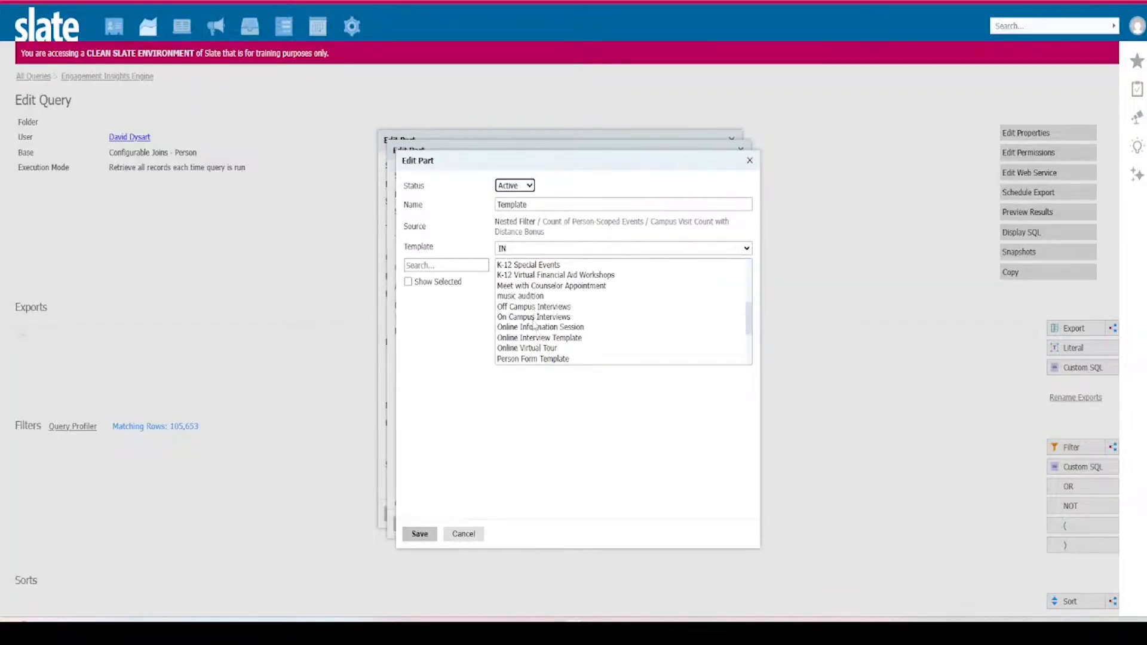
{"action": "left_click", "coordinate": [533, 317]}
{"action": "left_click", "coordinate": [415, 538]}
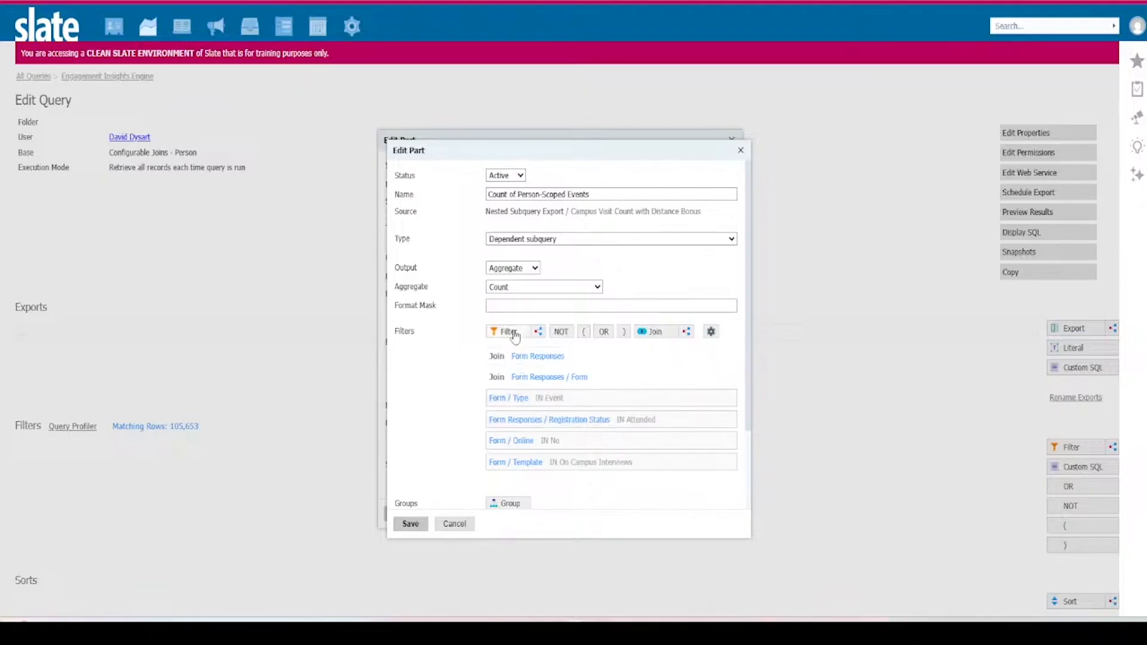
- Add a nested subquery filter named Date <= App Submitted to the event count subquery
{"action": "left_click", "coordinate": [536, 333]}
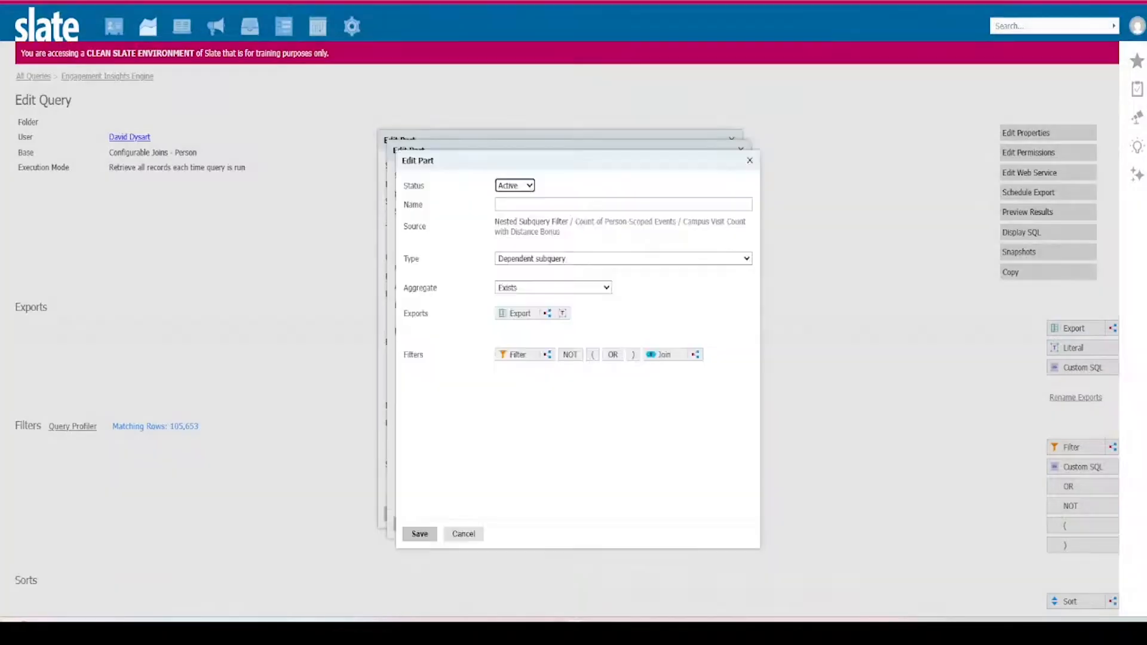
{"action": "left_click", "coordinate": [553, 288]}
{"action": "left_click", "coordinate": [523, 206]}
{"action": "type", "text": "Date <> App Submit"}
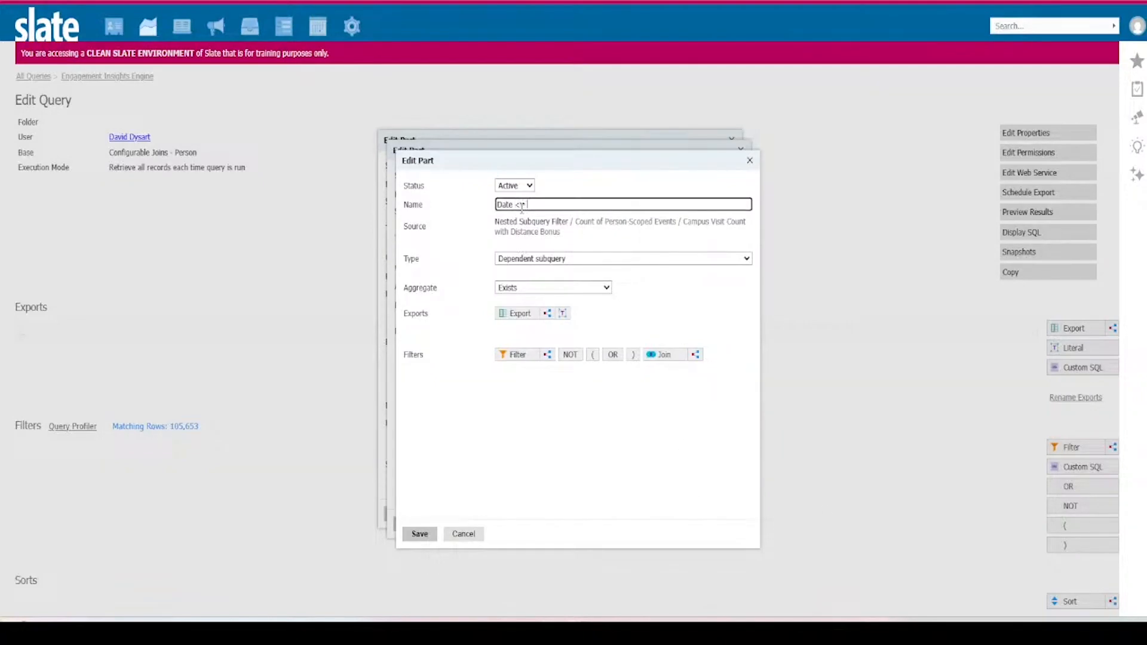
{"action": "type", "text": "ted"}
- Add the direct Form export Start Date/Time to the Date <= App Submitted filter
{"action": "left_click", "coordinate": [521, 315]}
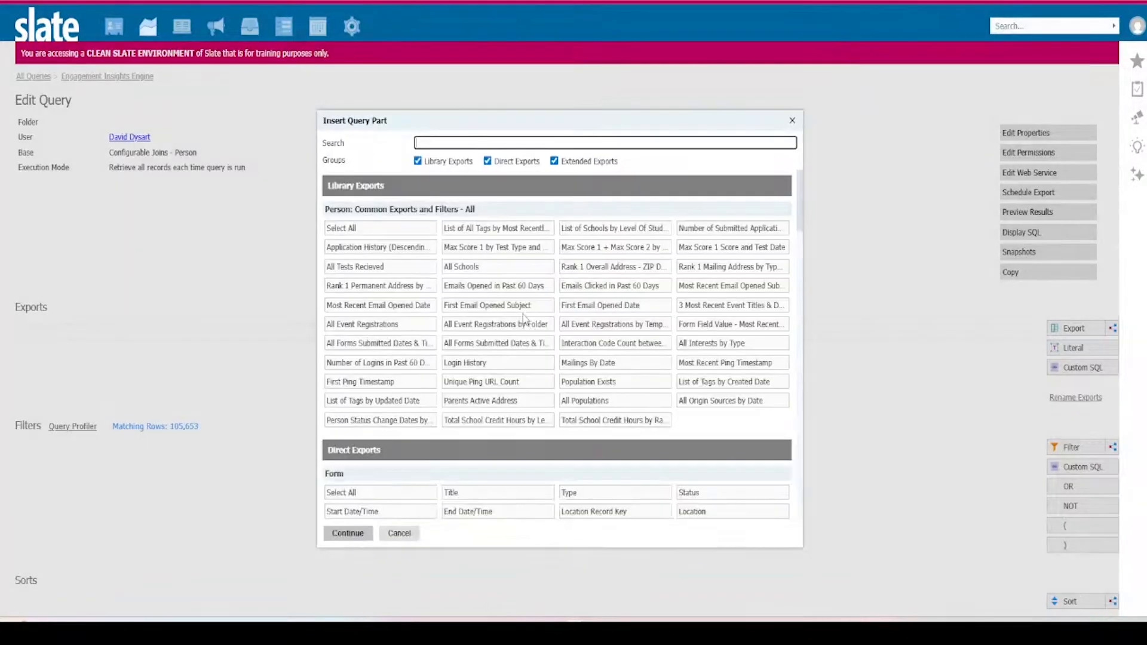
{"action": "type", "text": "Form start"}
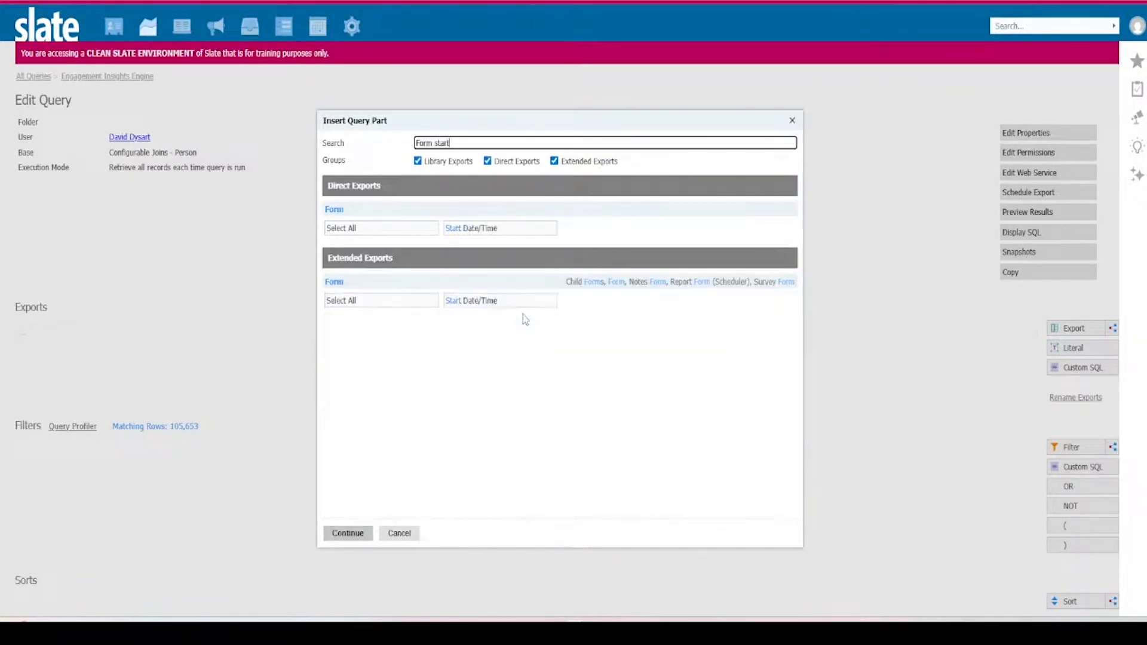
{"action": "left_click", "coordinate": [503, 232]}
{"action": "left_click", "coordinate": [347, 533]}
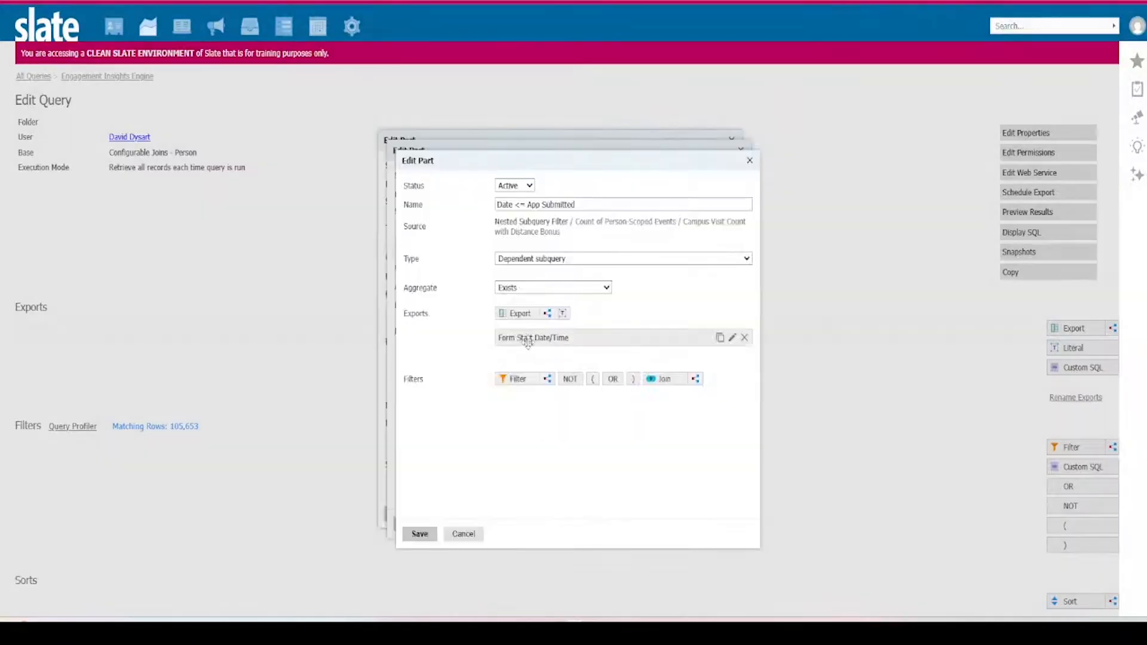
- Set the filter's aggregate to Comparison with Form Start Date/Time as Field 1
{"action": "left_click", "coordinate": [526, 288]}
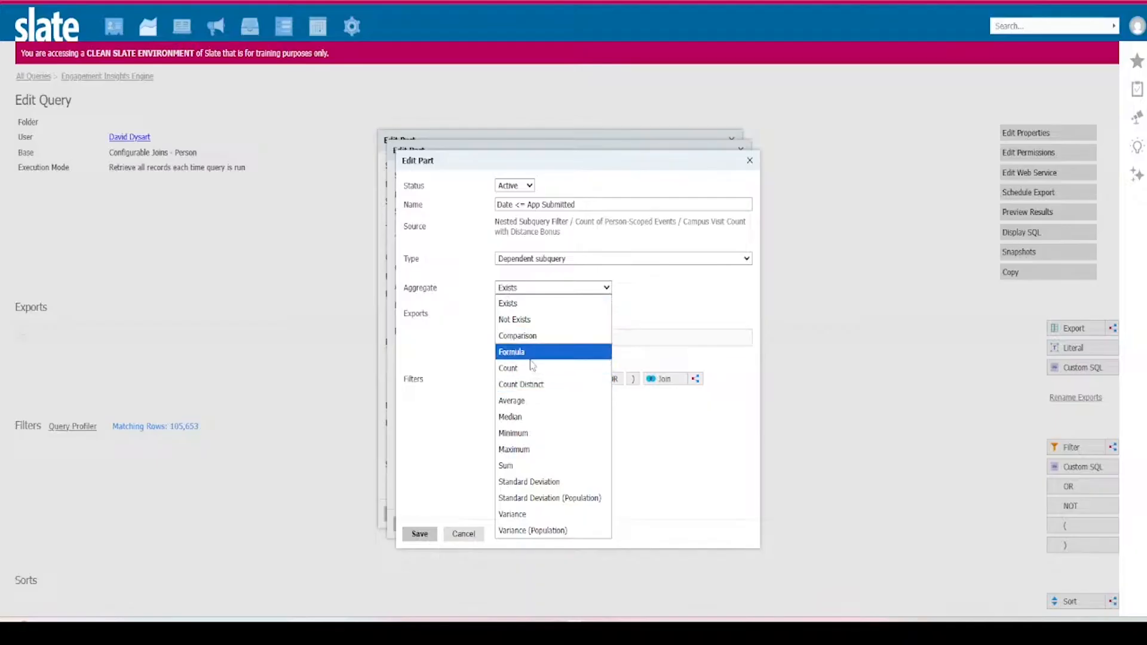
{"action": "left_click", "coordinate": [530, 337]}
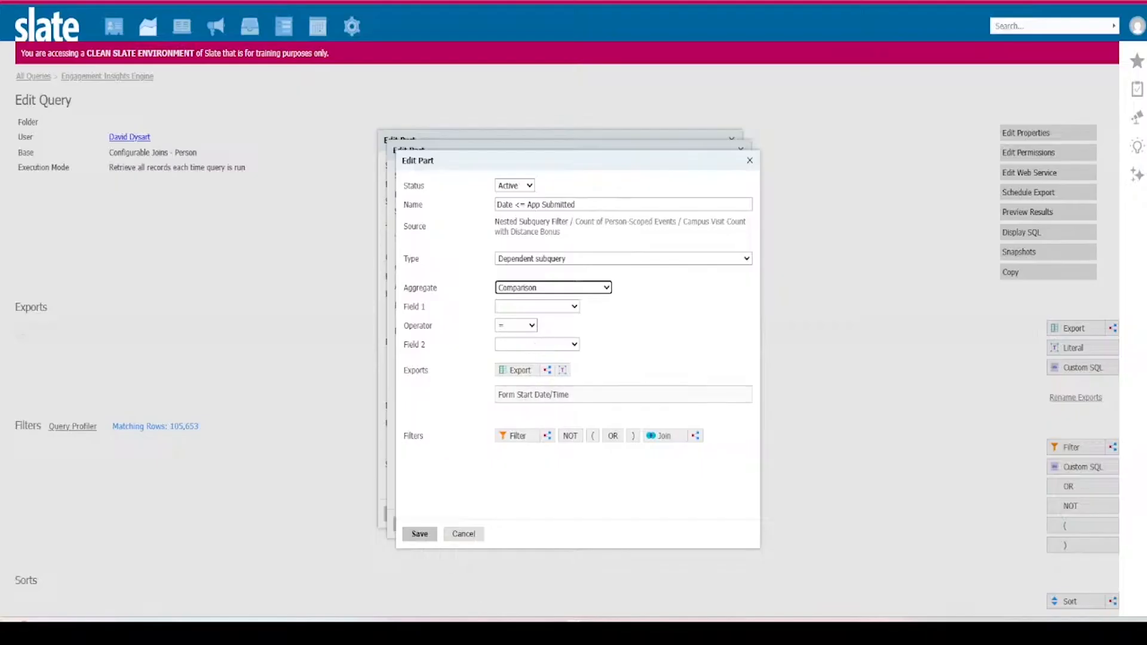
{"action": "left_click", "coordinate": [574, 307]}
{"action": "left_click", "coordinate": [550, 333]}
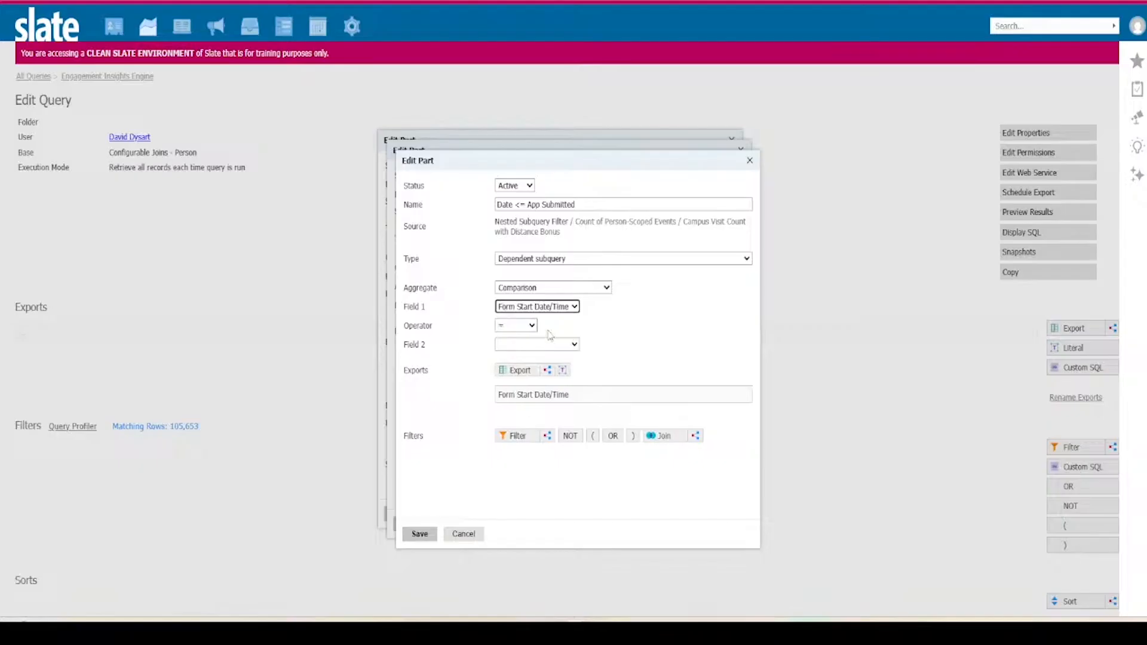
- Add a nested subquery export named Coal App then 12/1/Term to the comparison filter, with Coalesce output
{"action": "left_click", "coordinate": [548, 371]}
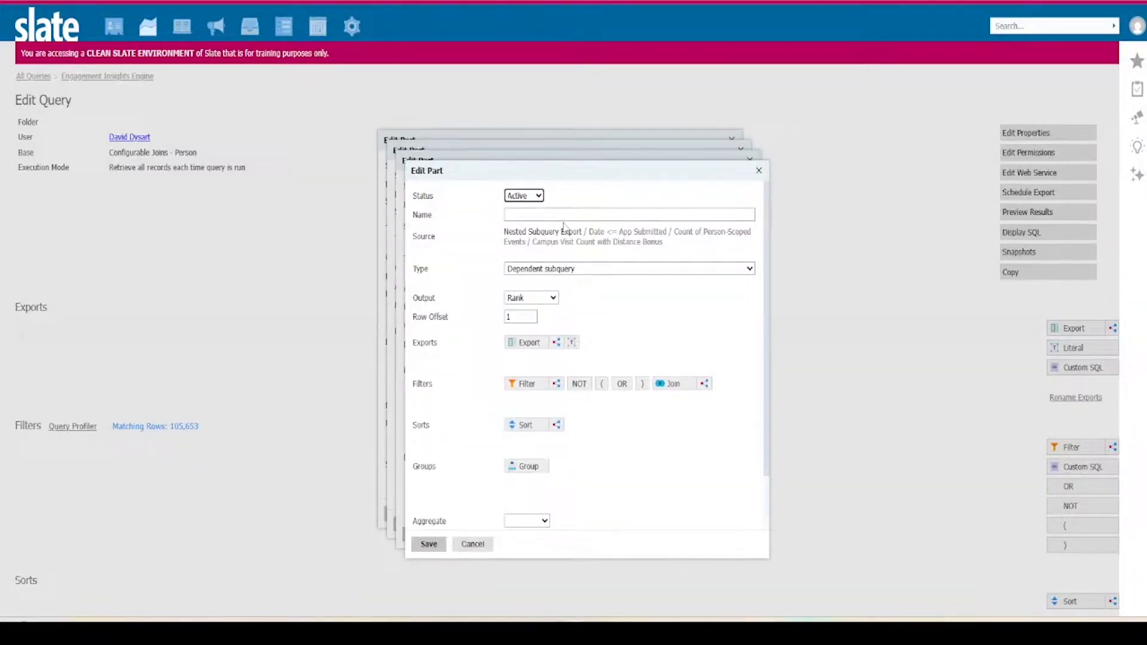
{"action": "left_click", "coordinate": [556, 216]}
{"action": "type", "text": "Coal"}
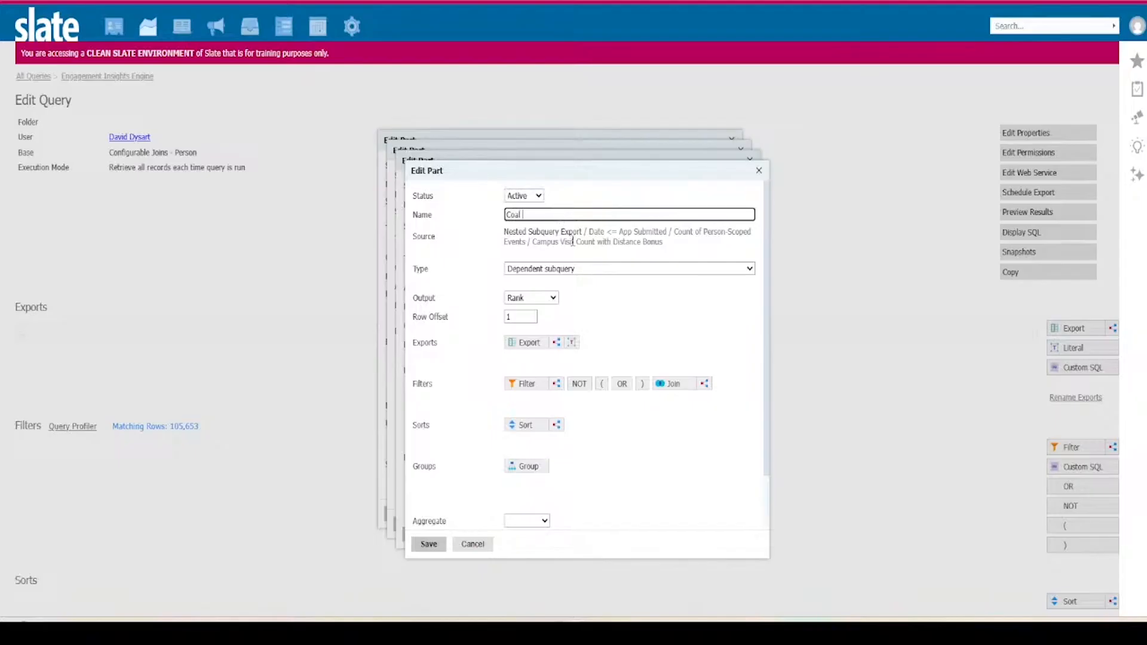
{"action": "type", "text": " App then 12/1/Term"}
{"action": "left_click", "coordinate": [541, 300]}
{"action": "left_click", "coordinate": [542, 335]}
- Add the Application 1 Submitted Date export to the coalesce subquery
{"action": "left_click", "coordinate": [533, 346]}
{"action": "type", "text": "A"}
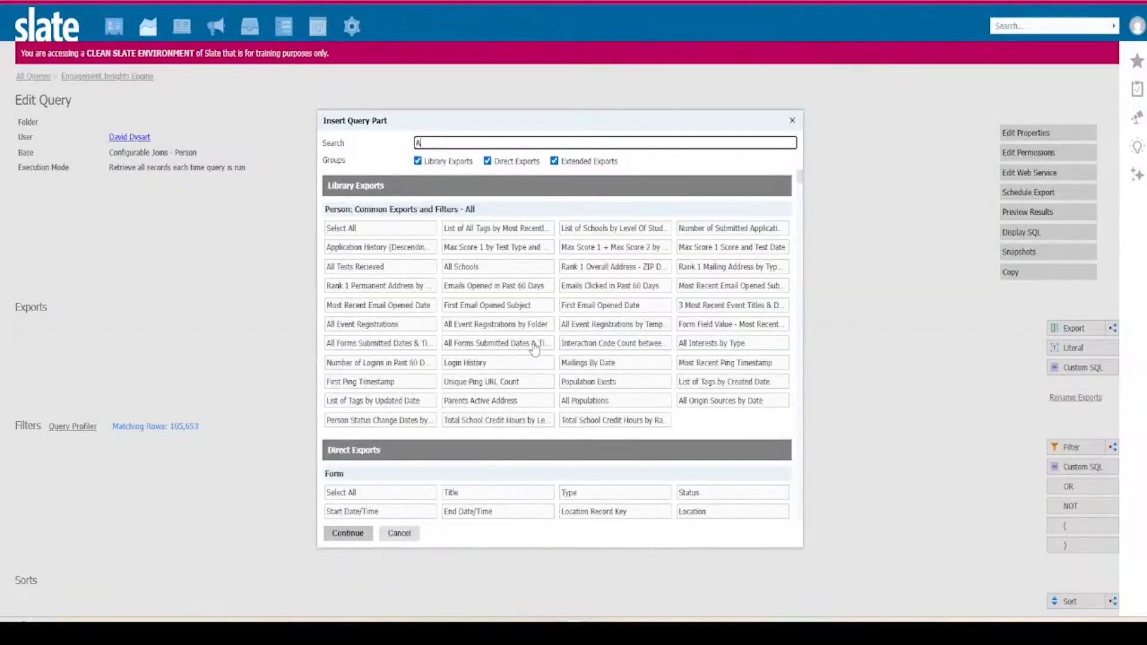
{"action": "type", "text": "pp su"}
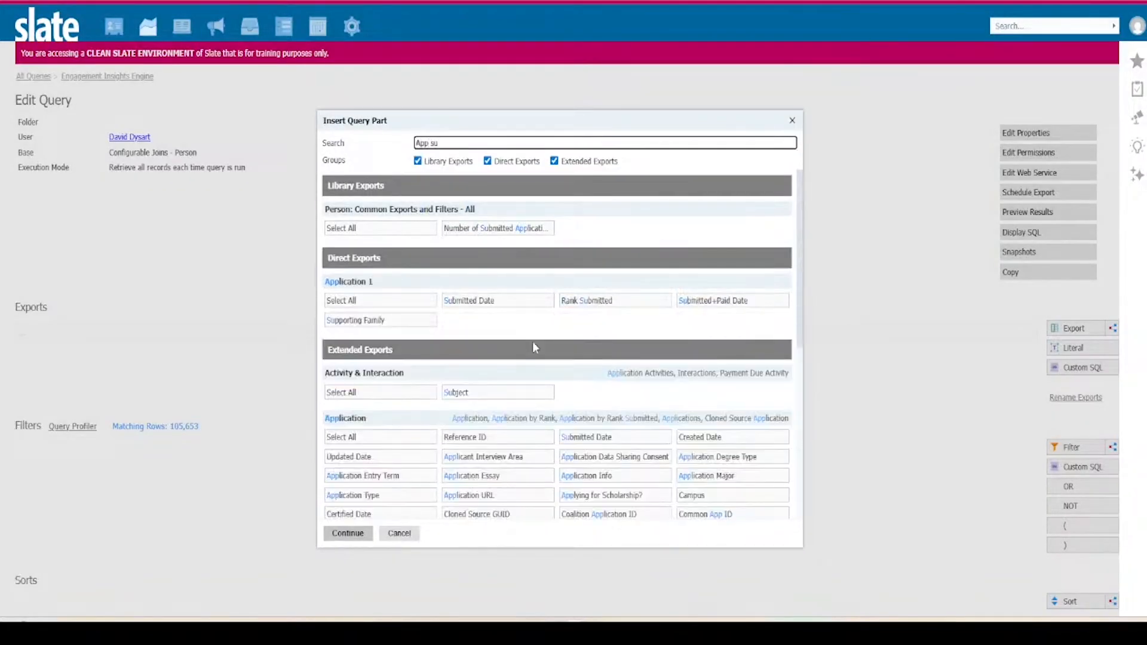
{"action": "left_click", "coordinate": [516, 304]}
{"action": "left_click", "coordinate": [368, 531]}
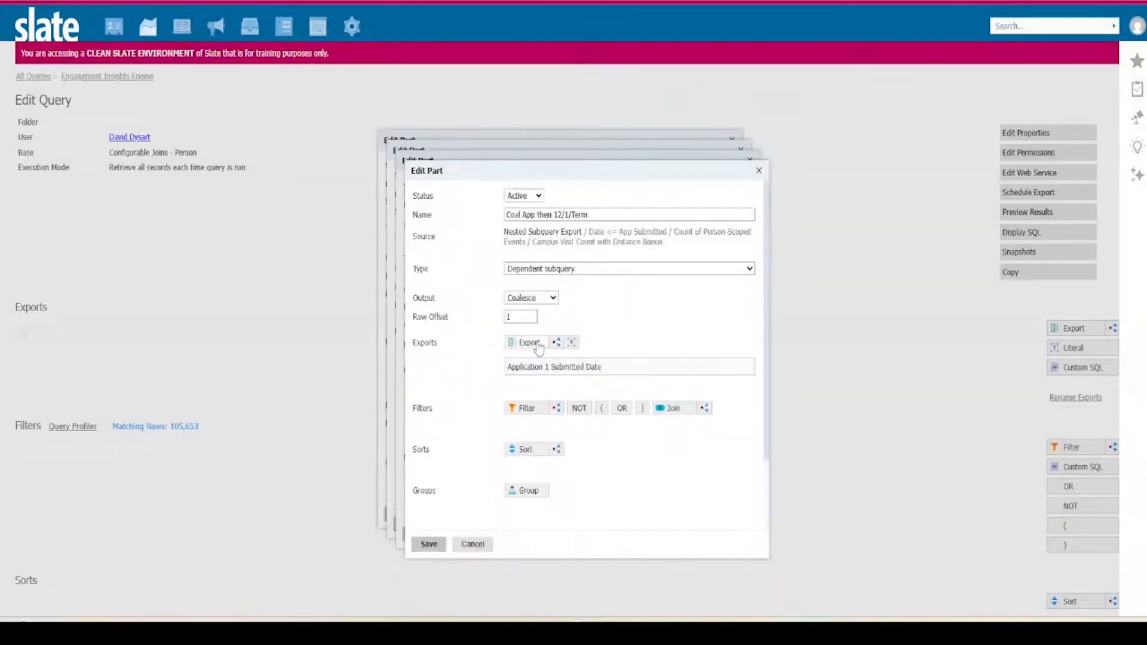
{"action": "left_click", "coordinate": [529, 342]}
{"action": "type", "text": "decision"}
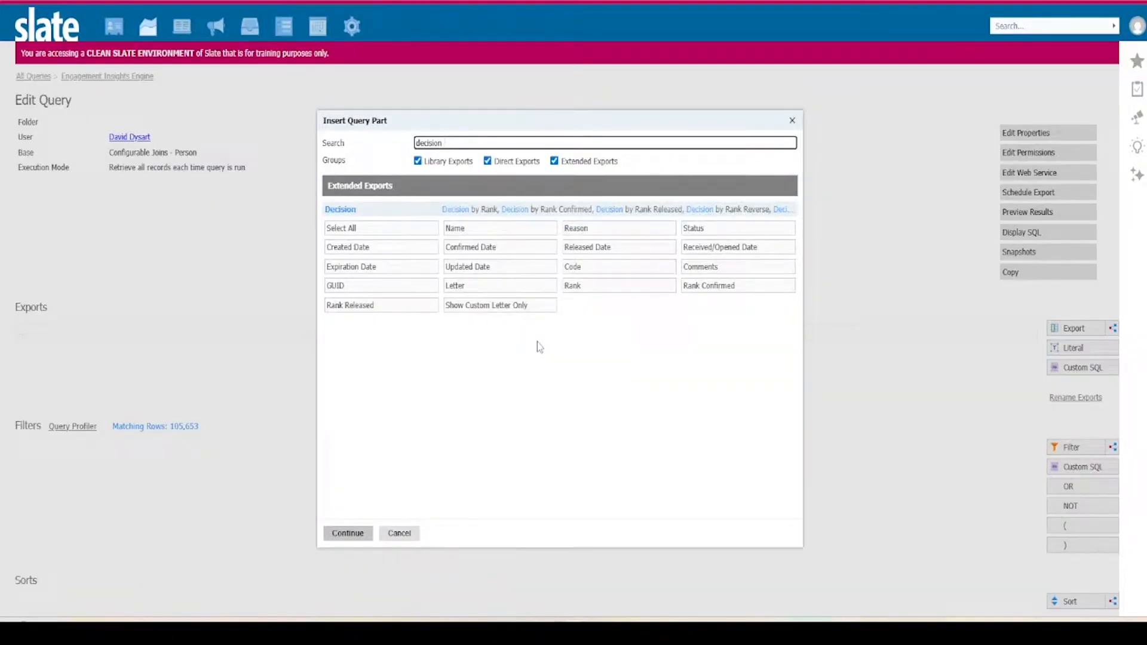
{"action": "left_click", "coordinate": [399, 533]}
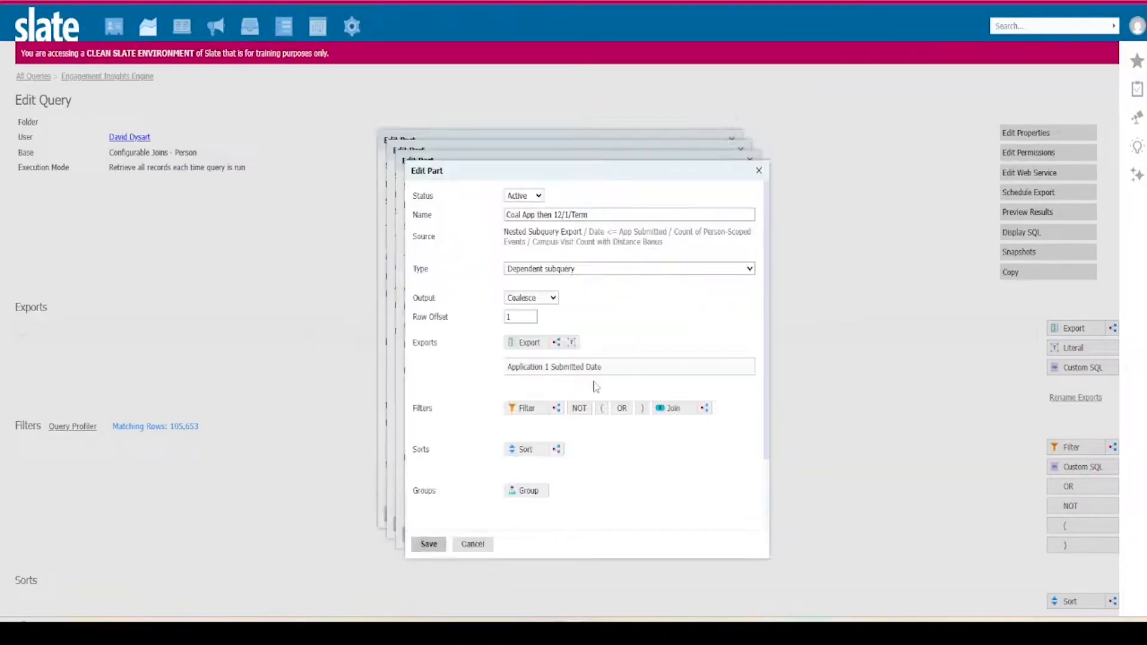
- Add a nested subquery export with Concatenate output to the Coal App then 12/1/Term subquery
{"action": "mouse_move", "coordinate": [561, 360]}
{"action": "left_click", "coordinate": [555, 360]}
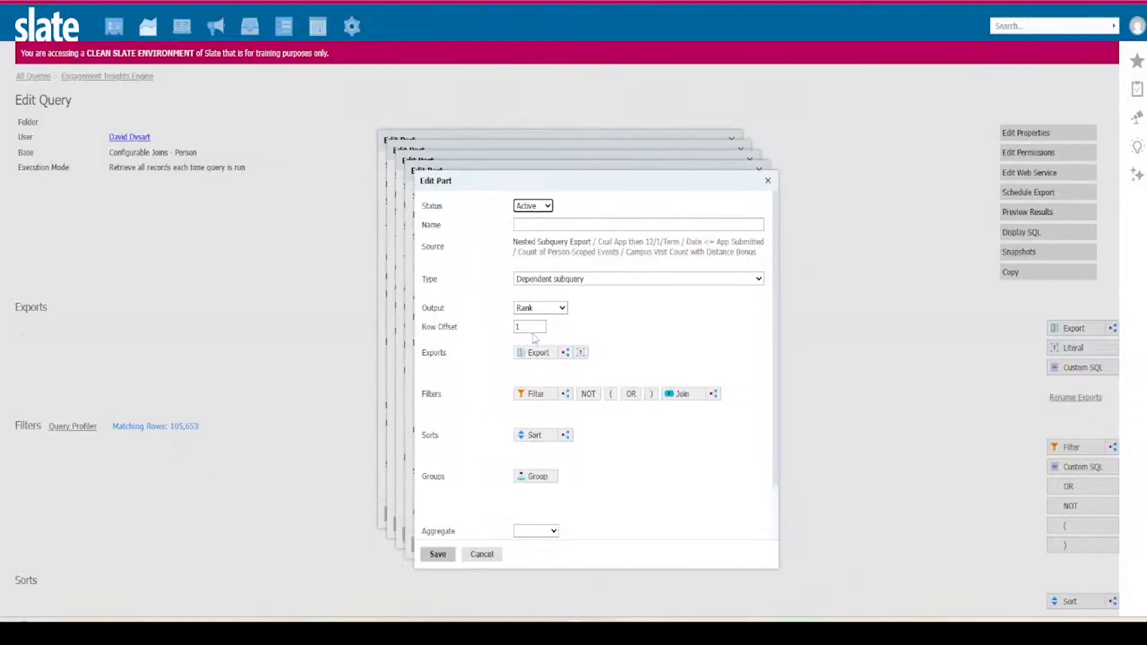
{"action": "left_click", "coordinate": [541, 310]}
{"action": "left_click", "coordinate": [552, 356]}
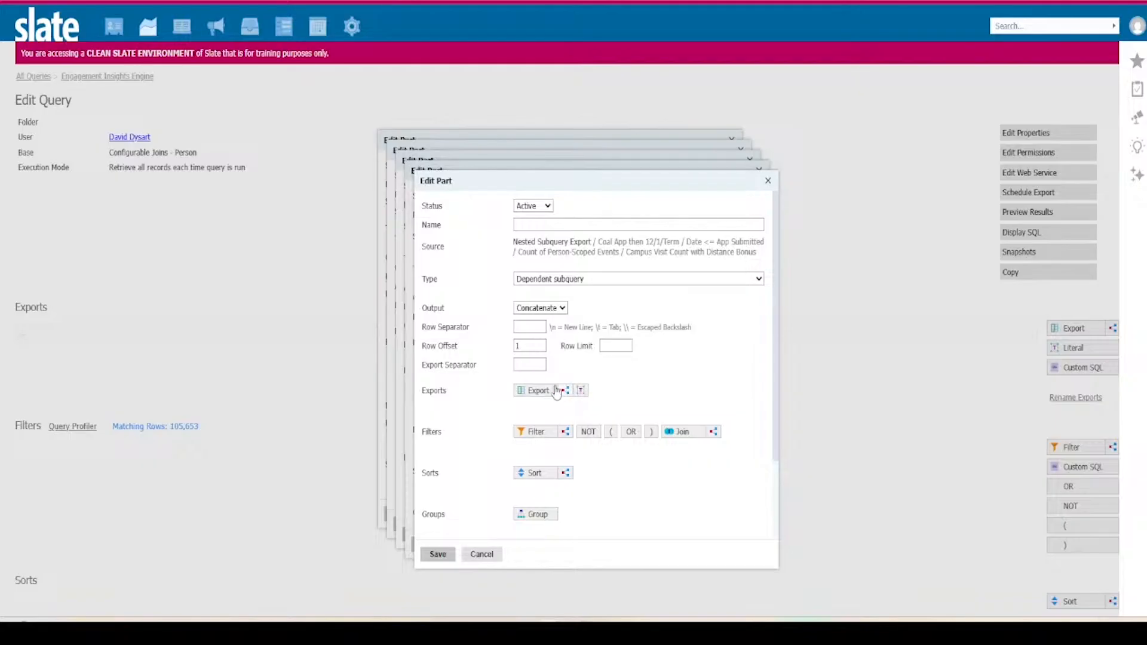
- Add the direct Person Entry Term export to the concatenate subquery
{"action": "left_click", "coordinate": [533, 391]}
{"action": "type", "text": "term"}
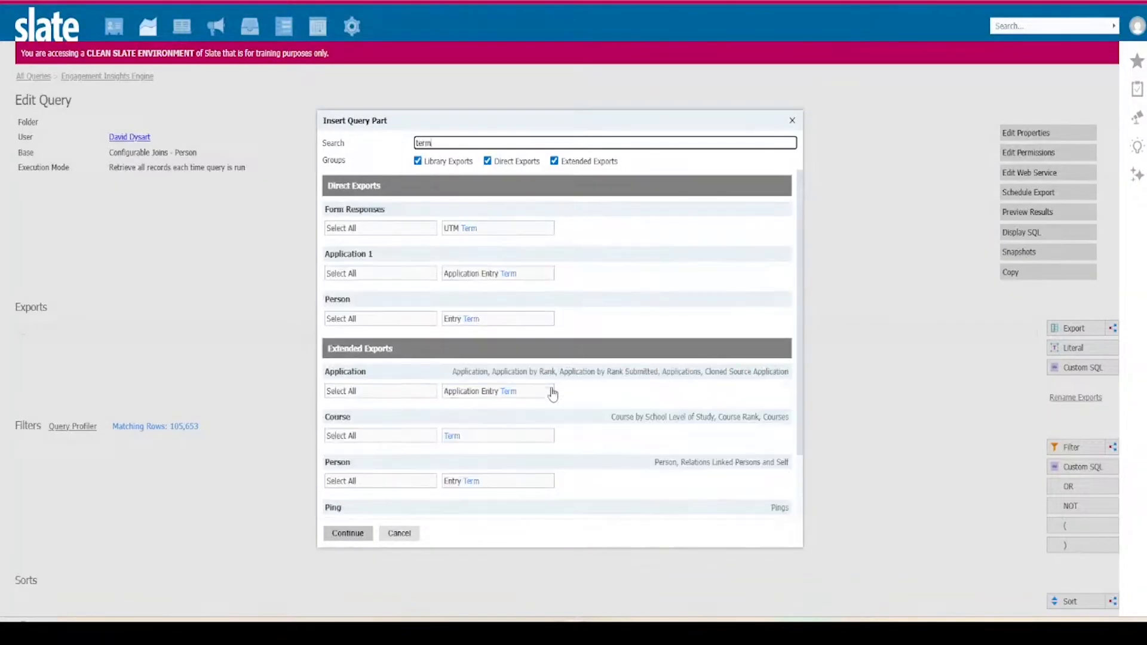
{"action": "left_click", "coordinate": [499, 321]}
{"action": "left_click", "coordinate": [348, 533]}
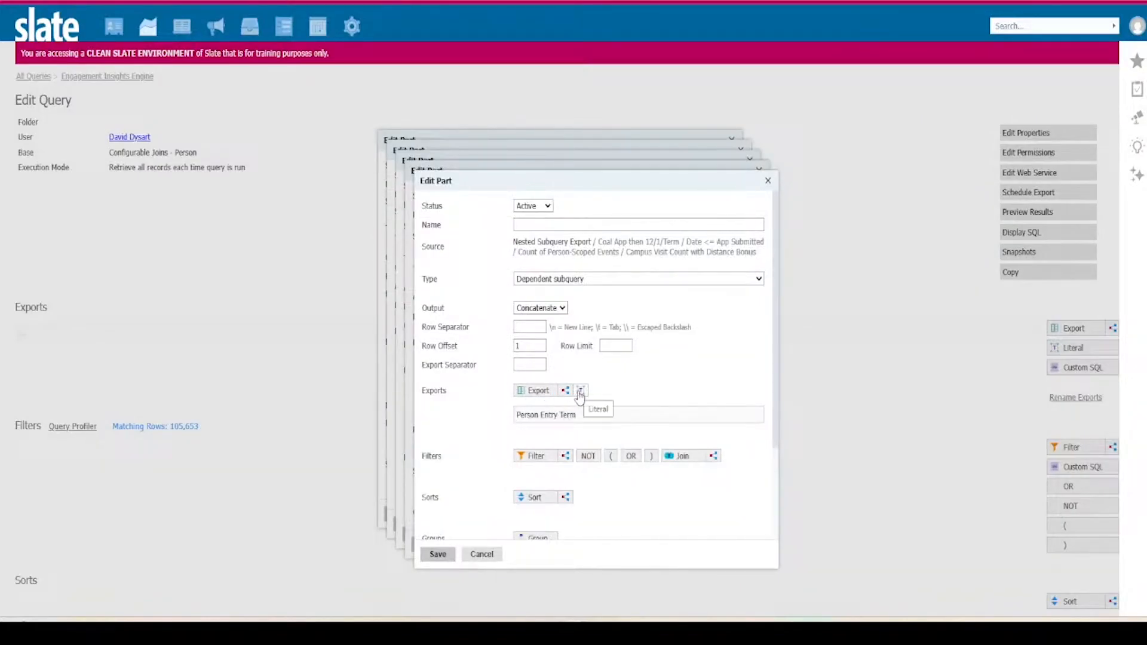
- Set the export separator to a hyphen and add a literal with 12-01 as both its name and value
{"action": "left_click", "coordinate": [522, 364]}
{"action": "right_click", "coordinate": [578, 396]}
{"action": "key", "text": "Escape"}
{"action": "left_click", "coordinate": [581, 391]}
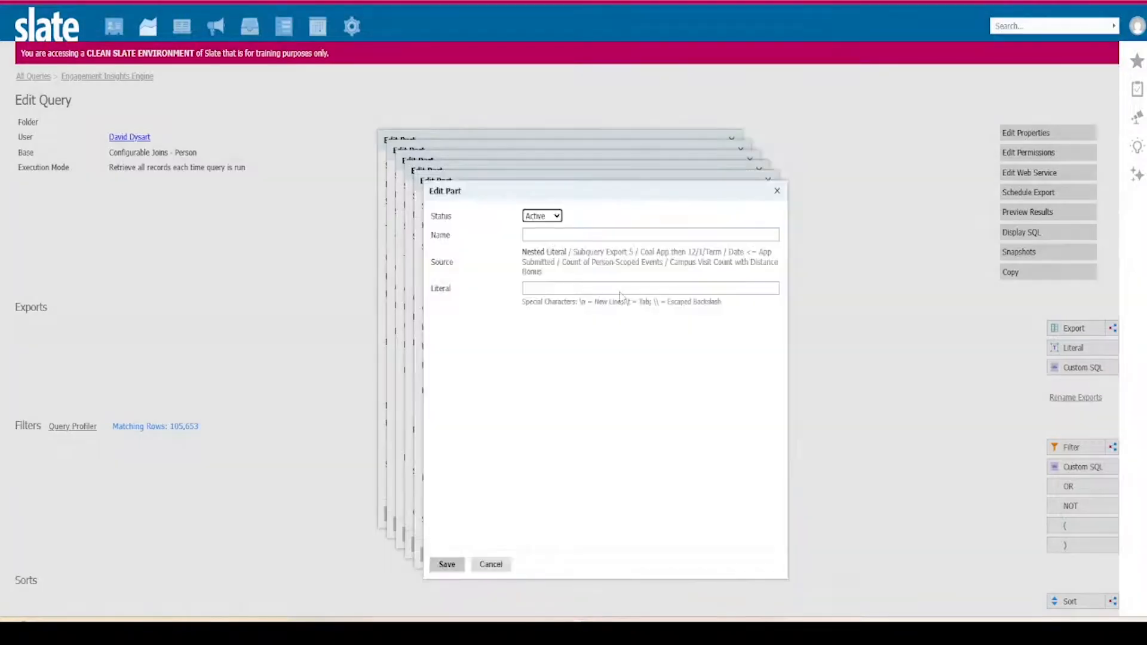
{"action": "left_click", "coordinate": [586, 234]}
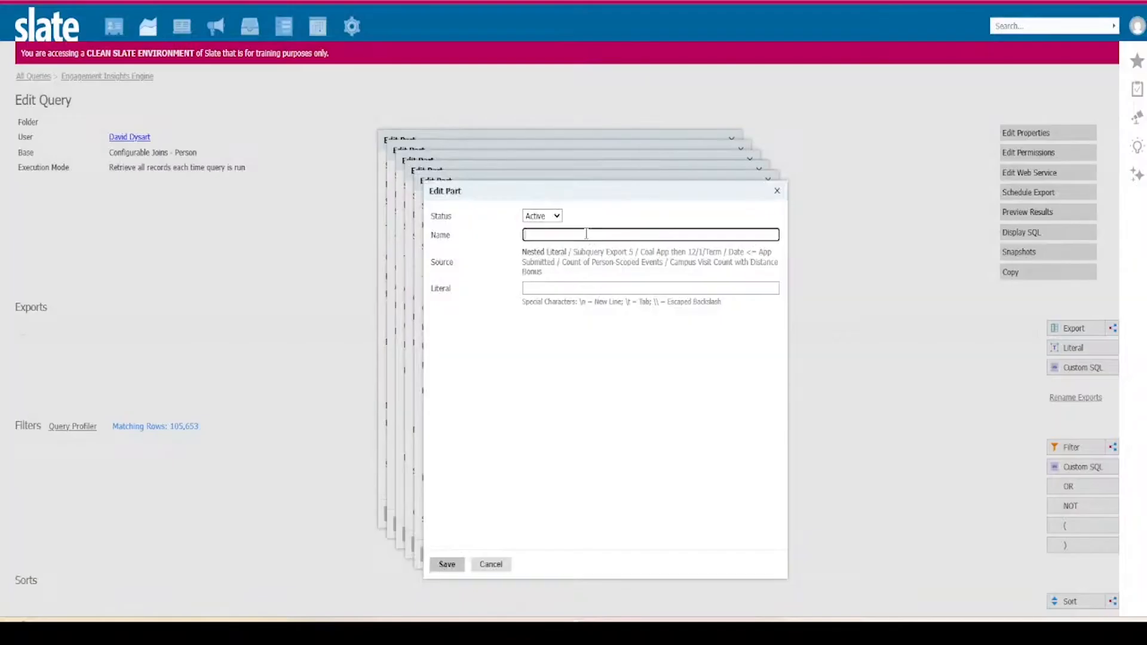
{"action": "type", "text": "12-01"}
{"action": "left_click", "coordinate": [554, 288]}
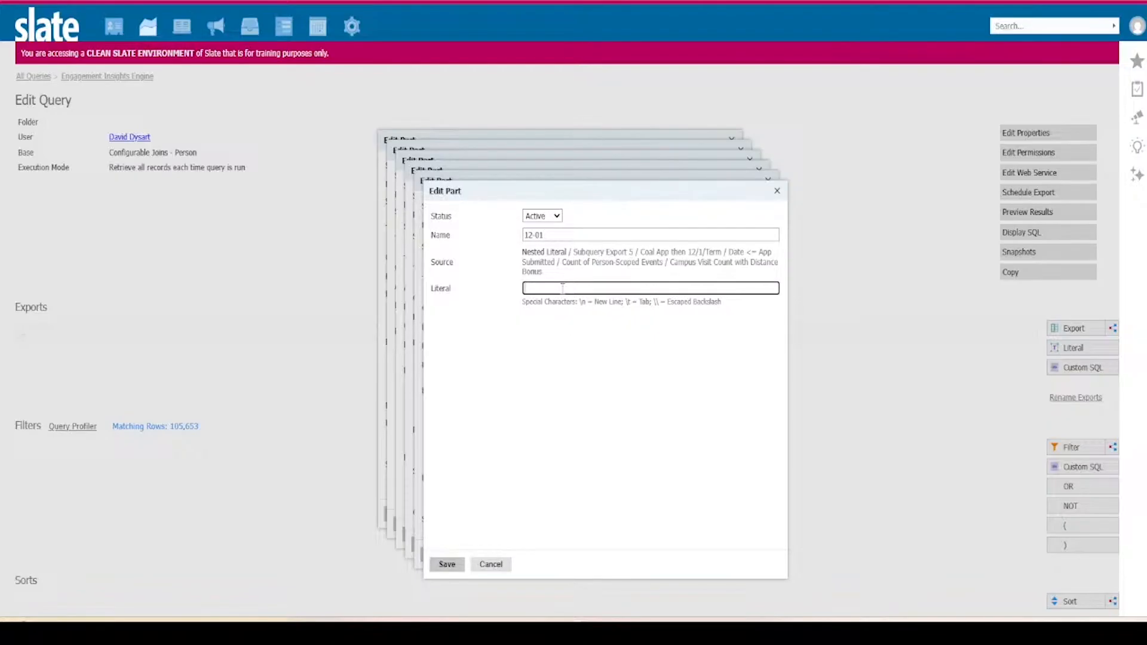
{"action": "left_click", "coordinate": [561, 234]}
{"action": "key", "text": "ctrl+a"}
{"action": "key", "text": "ctrl+c"}
{"action": "left_click", "coordinate": [554, 289]}
{"action": "key", "text": "ctrl+v"}
{"action": "left_click", "coordinate": [447, 563]}
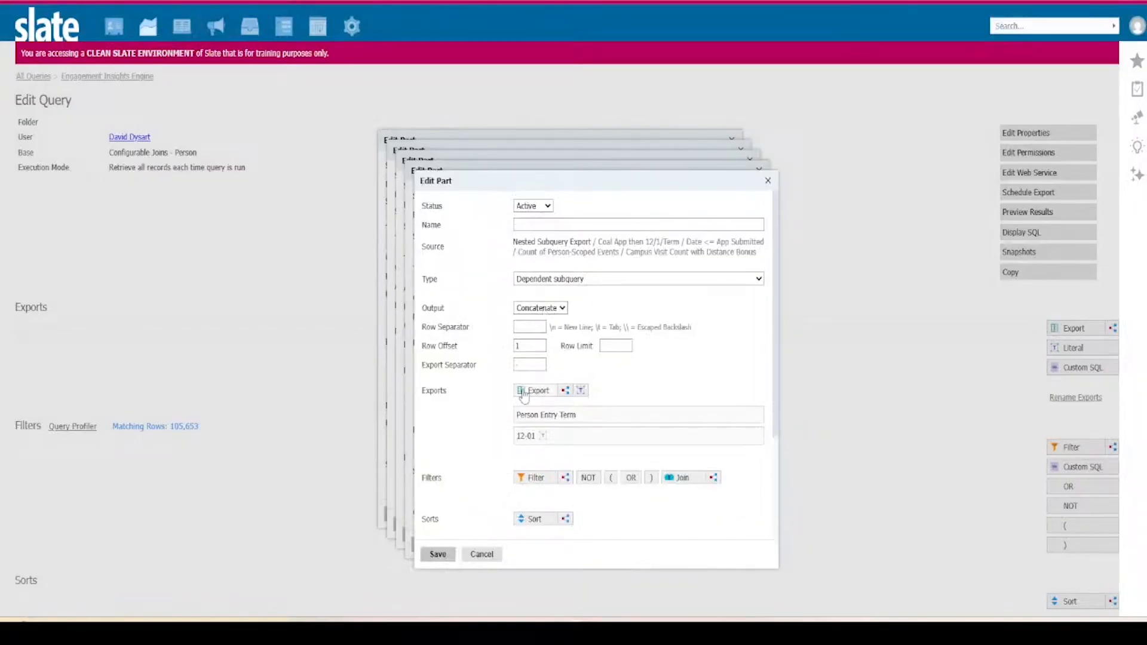
- Format the concatenate subquery as Date, name it Term-12-01, and save it along with the parent coalesce subquery
{"action": "scroll", "coordinate": [555, 474], "scroll_direction": "down", "scroll_amount": 3}
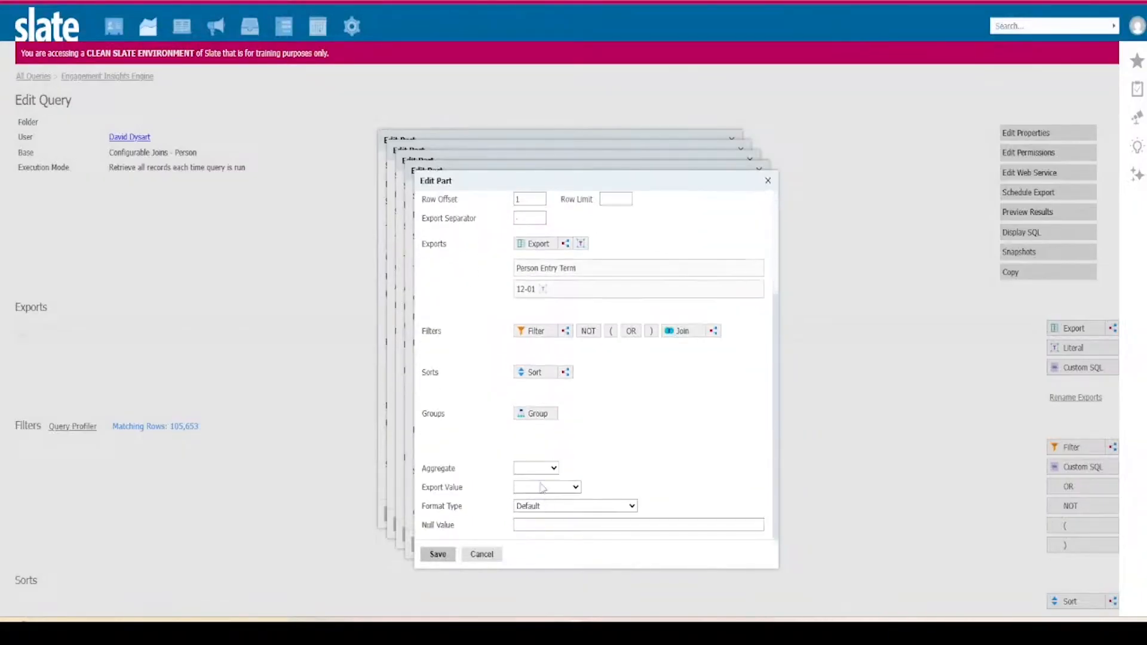
{"action": "left_click", "coordinate": [555, 505]}
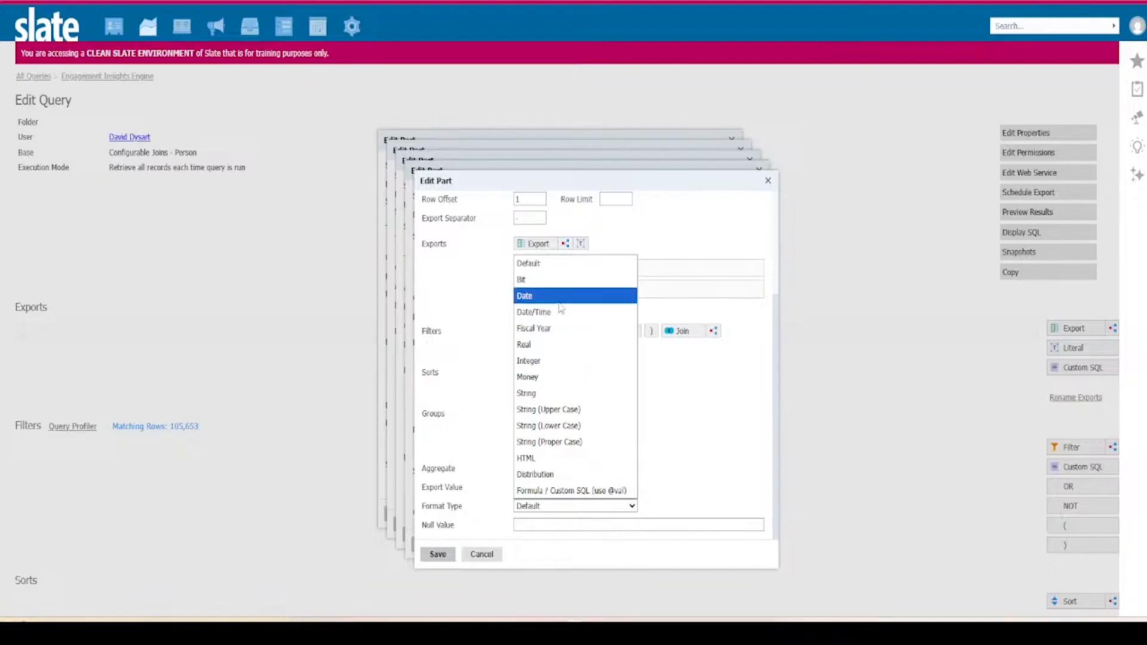
{"action": "left_click", "coordinate": [538, 296]}
{"action": "scroll", "coordinate": [548, 495], "scroll_direction": "down", "scroll_amount": 1}
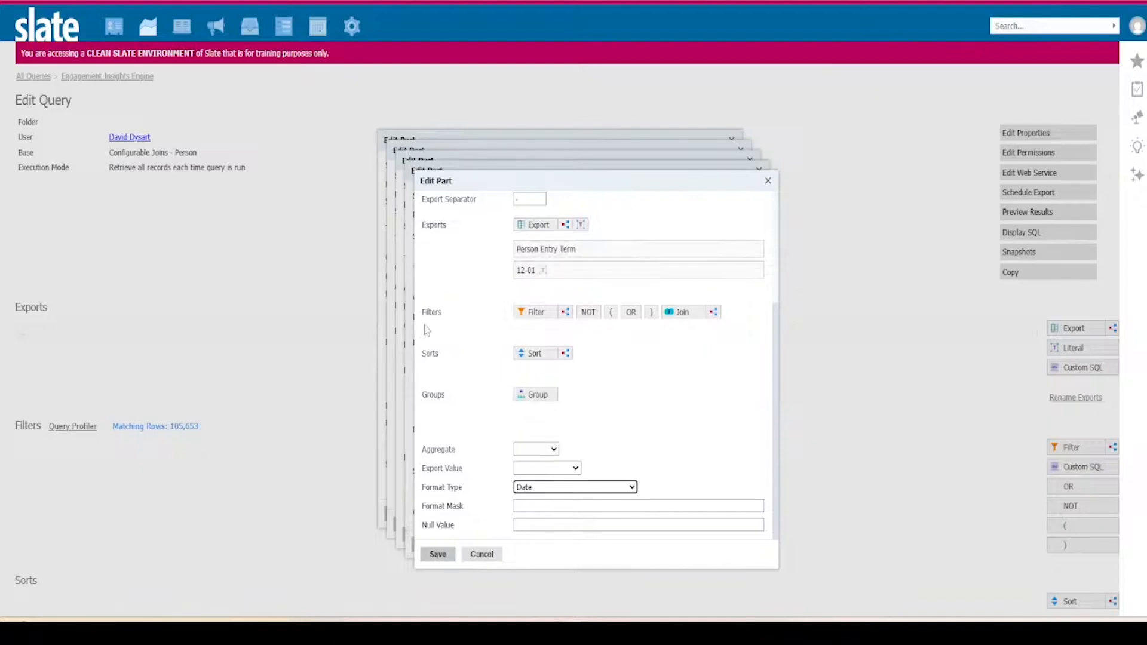
{"action": "left_click", "coordinate": [540, 526]}
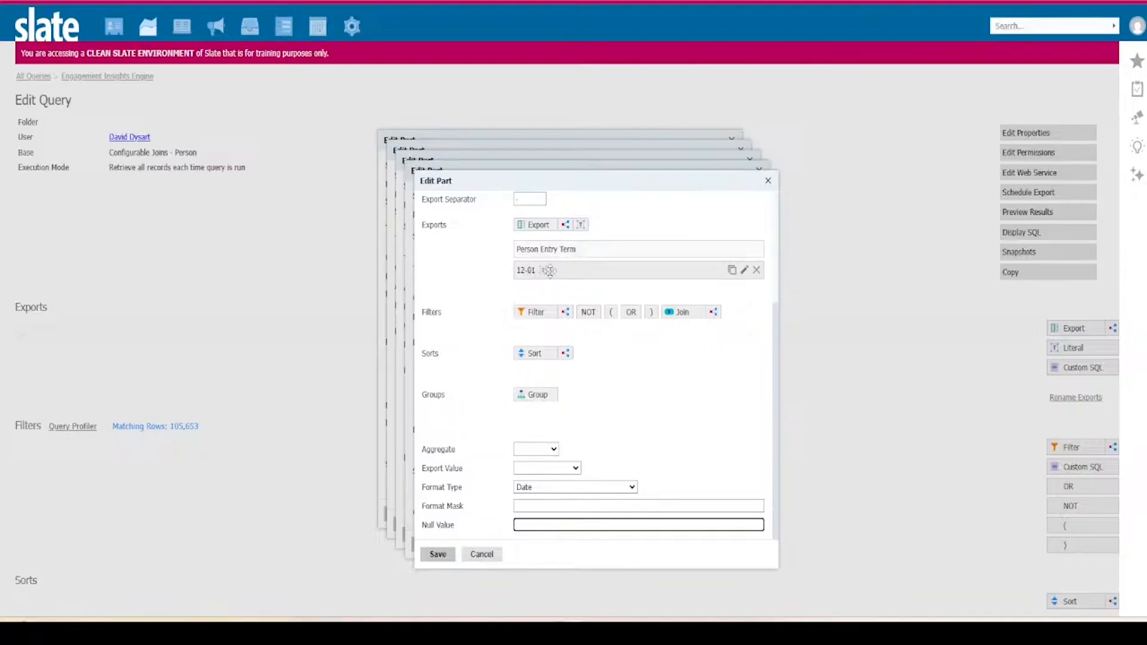
{"action": "scroll", "coordinate": [531, 327], "scroll_direction": "up", "scroll_amount": 3}
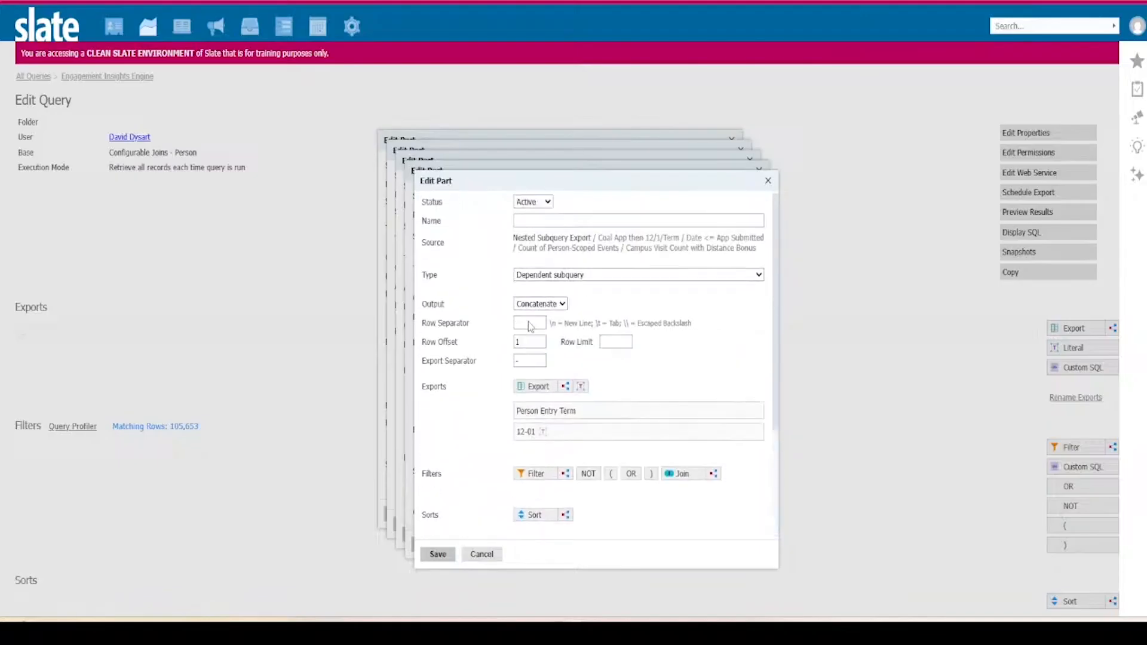
{"action": "left_click", "coordinate": [550, 226]}
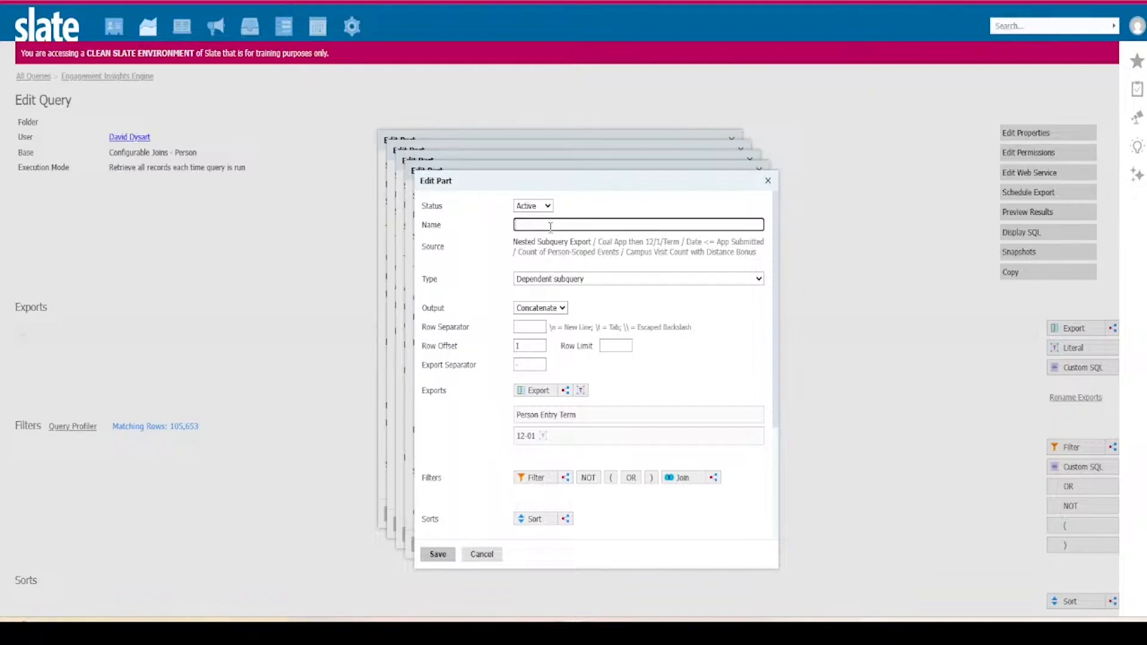
{"action": "type", "text": "Term-12-01"}
{"action": "left_click", "coordinate": [438, 554]}
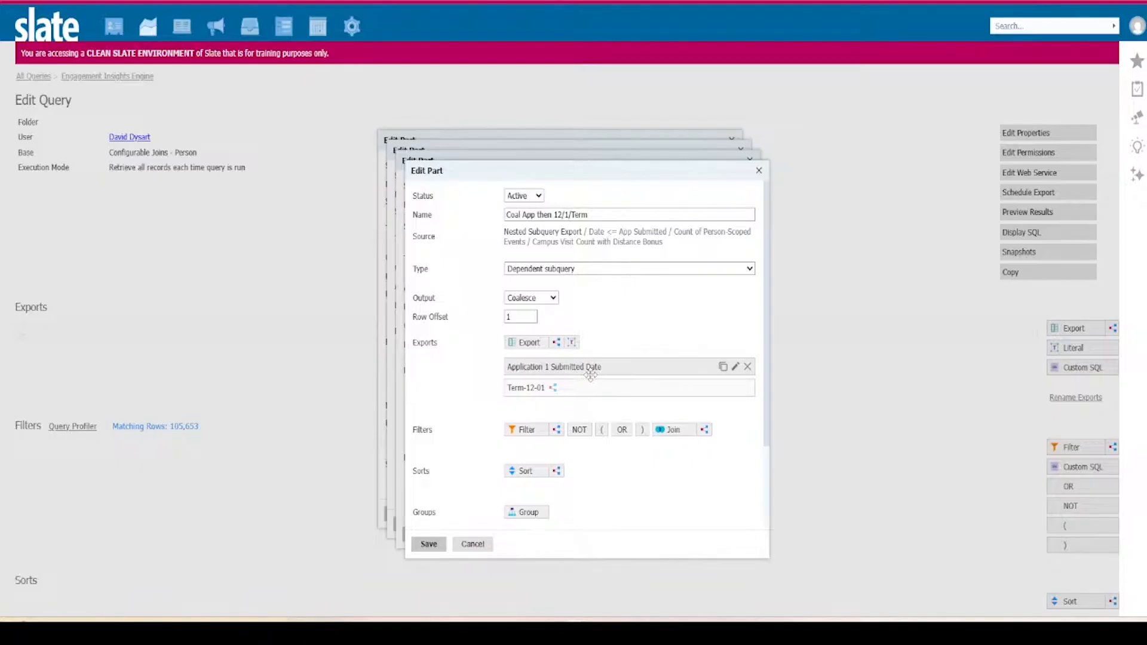
{"action": "left_click", "coordinate": [434, 547]}
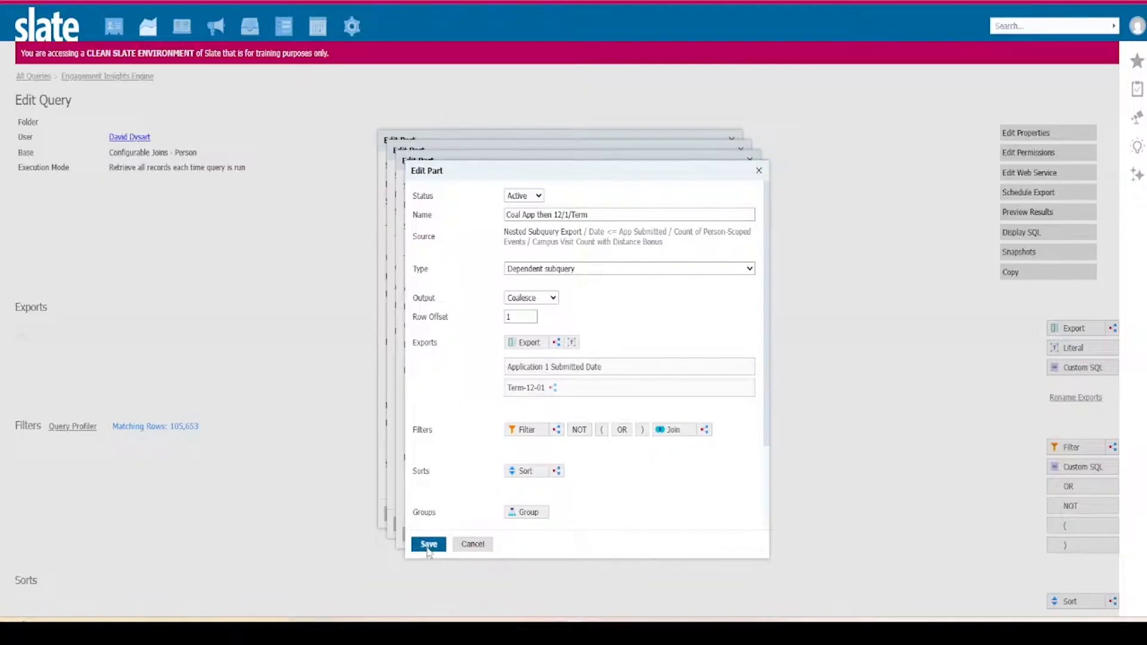
- Set the comparison's operator to <= and Field 2 to Coal App then 12/1/Term, and save the filter and event count subquery
{"action": "left_click", "coordinate": [531, 326]}
{"action": "left_click", "coordinate": [523, 356]}
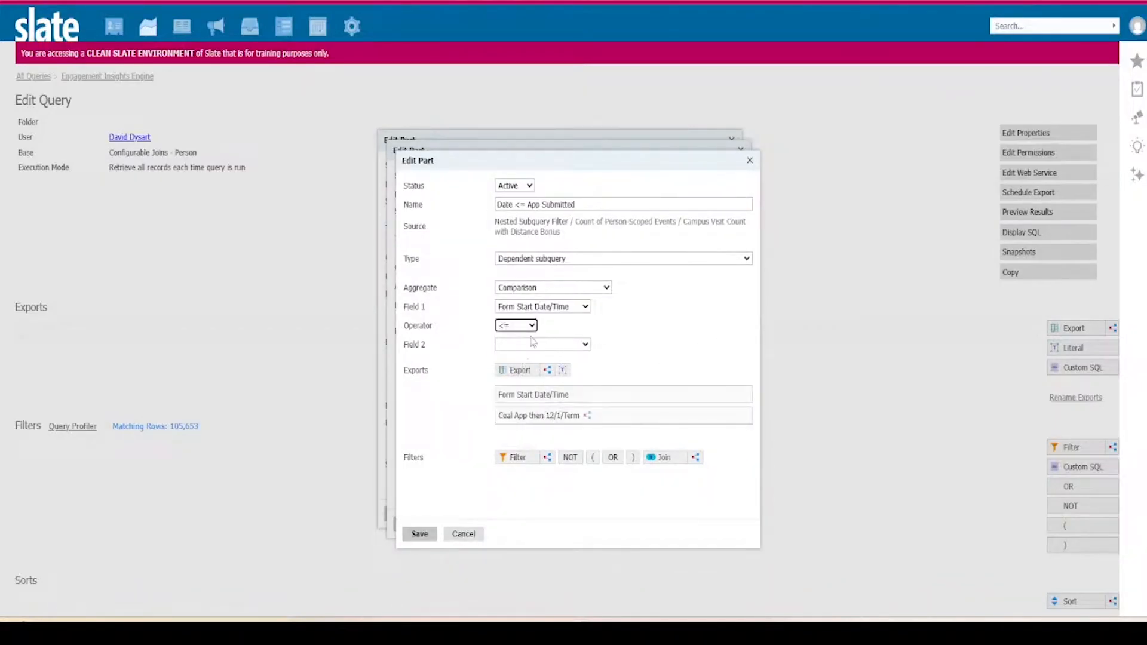
{"action": "left_click", "coordinate": [534, 346]}
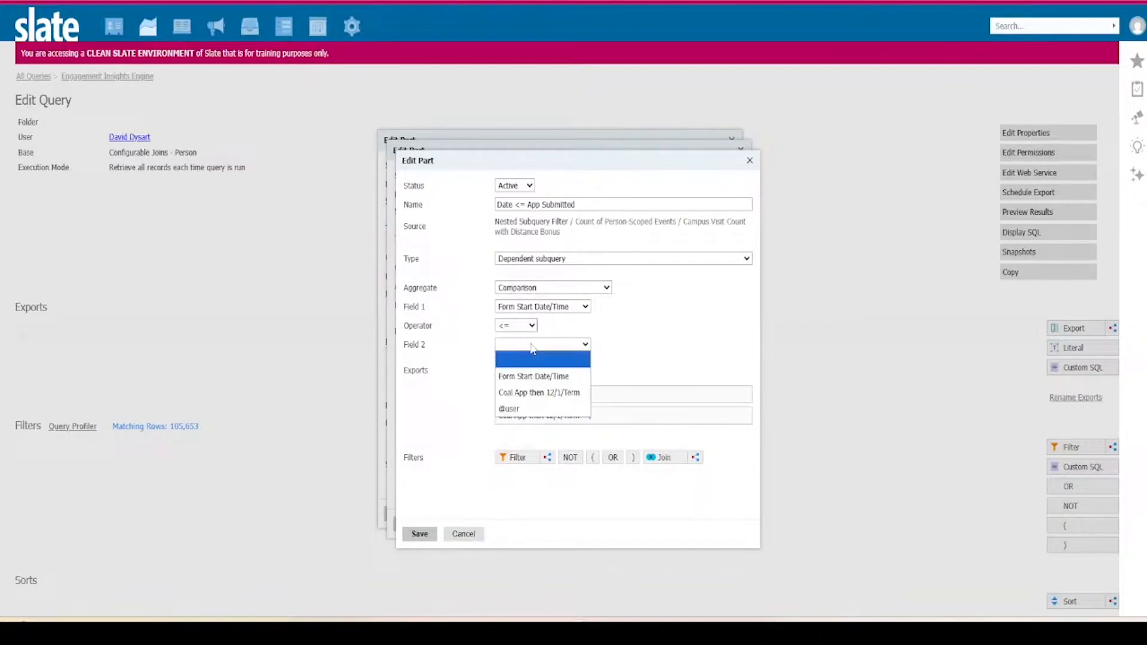
{"action": "left_click", "coordinate": [538, 394]}
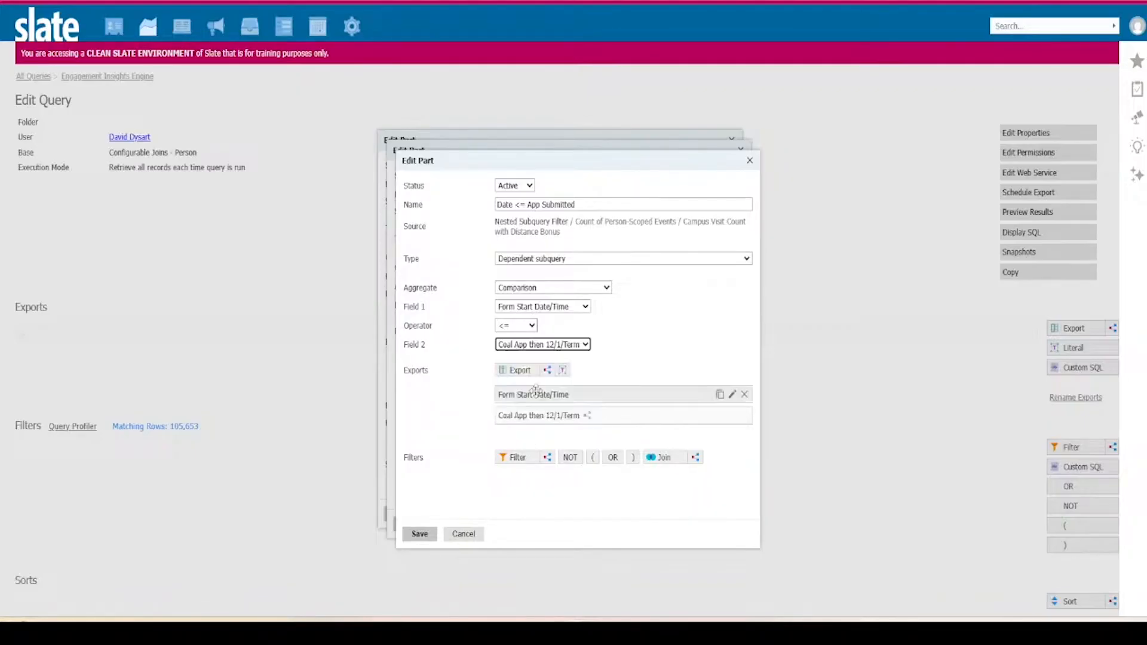
{"action": "left_click", "coordinate": [420, 535]}
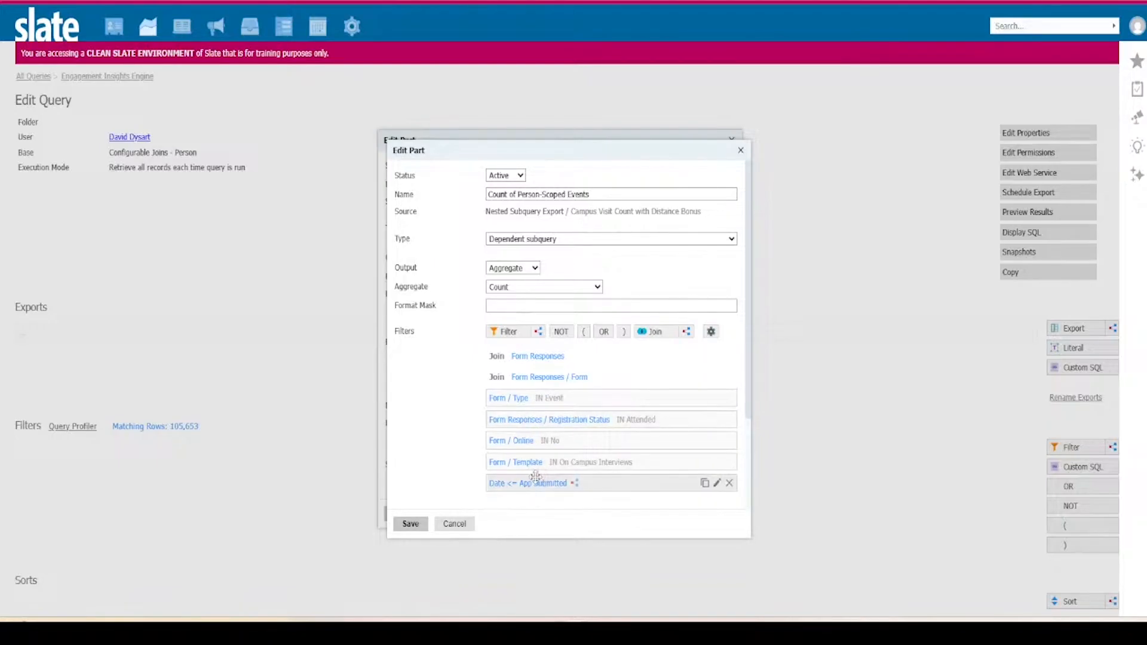
{"action": "left_click", "coordinate": [410, 524]}
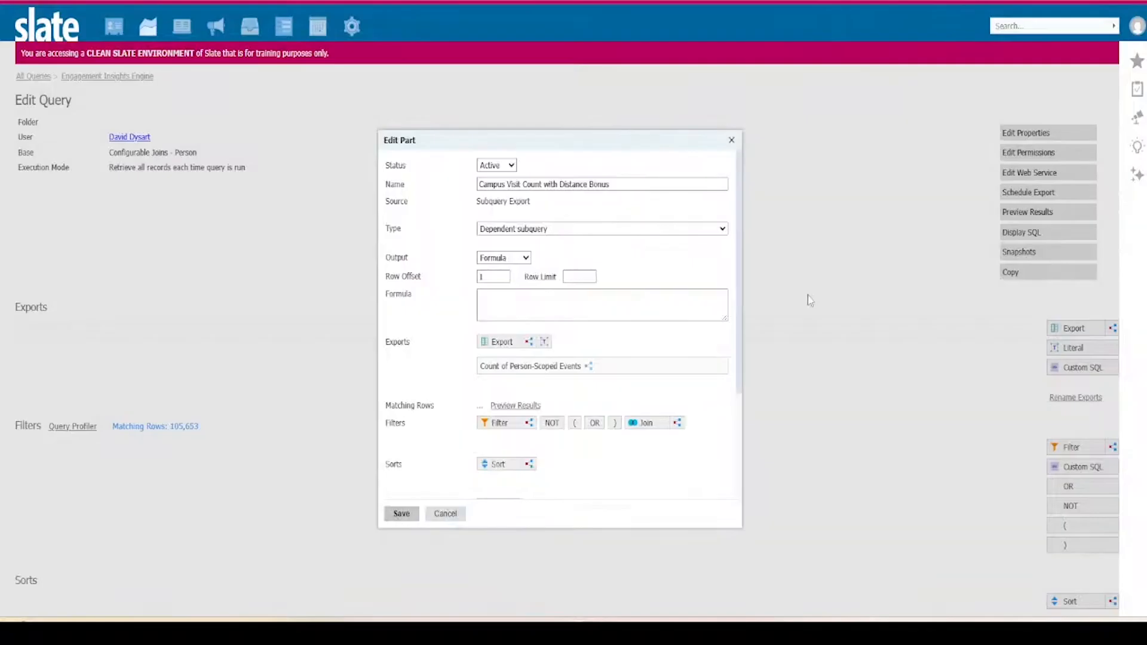
- Rename the formula export to Campus Visit Count with Distance Bonus as of App
{"action": "mouse_move", "coordinate": [589, 364]}
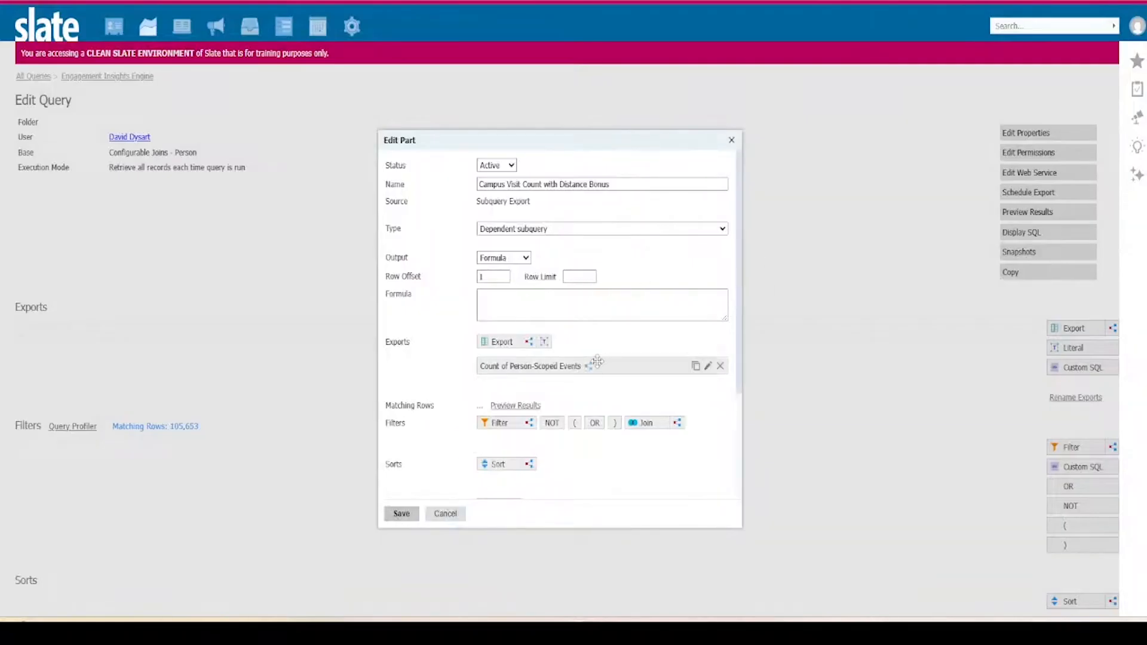
{"action": "left_click", "coordinate": [637, 181]}
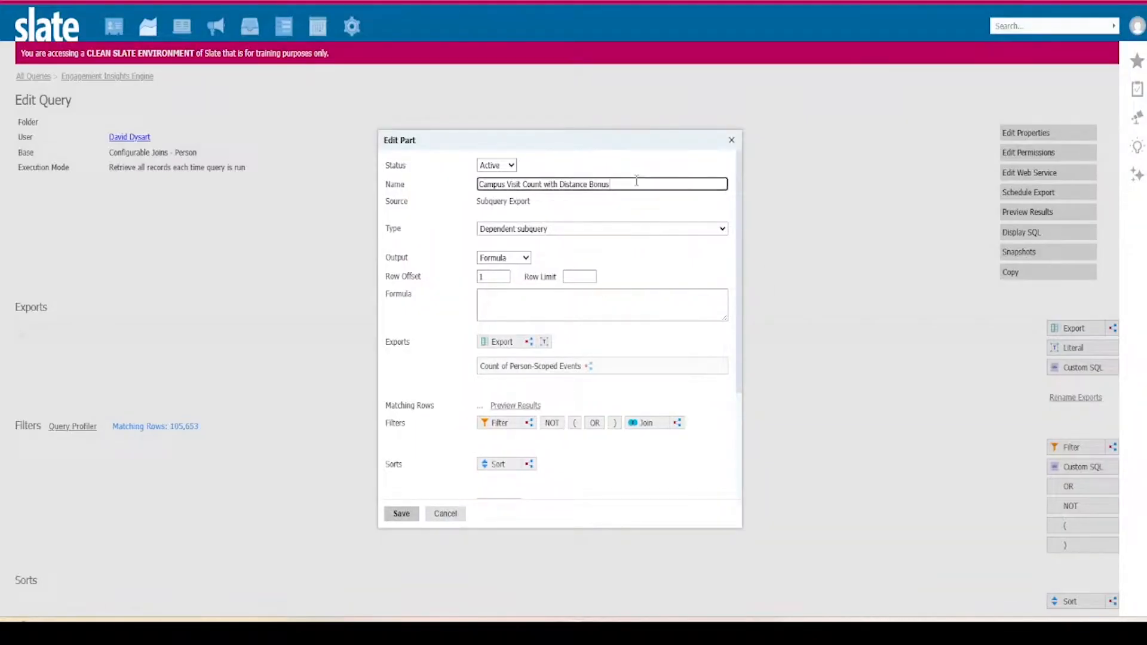
{"action": "type", "text": "as of App"}
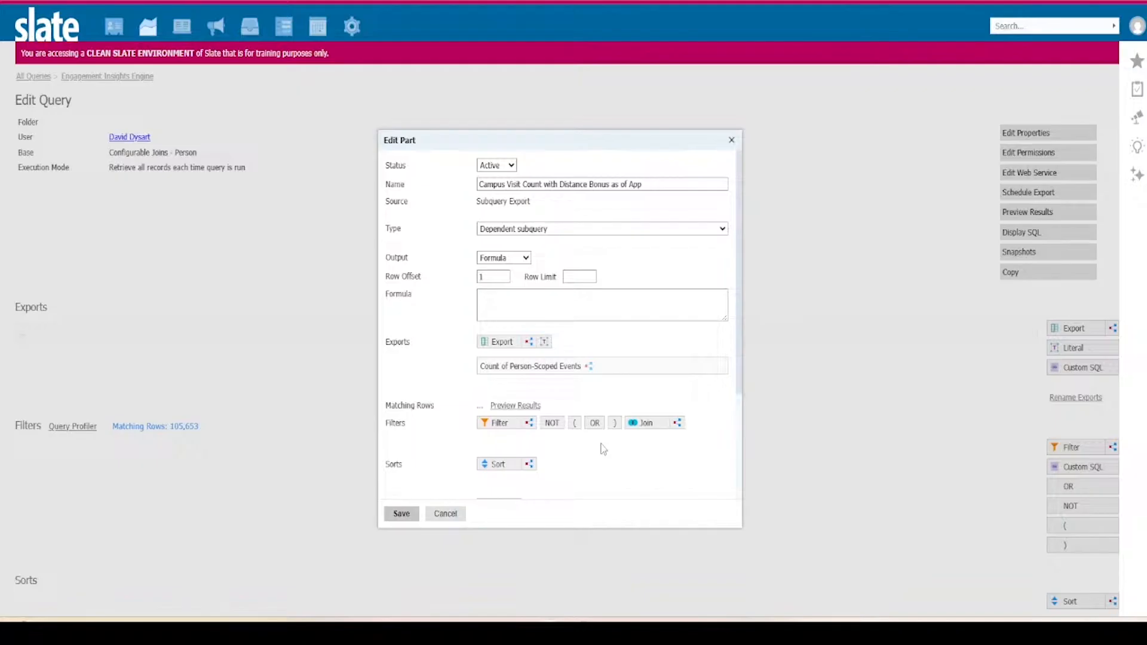
- Add a nested subquery export named Distance Bands from Campus to the formula export, keeping Rank as its output
{"action": "mouse_move", "coordinate": [586, 368]}
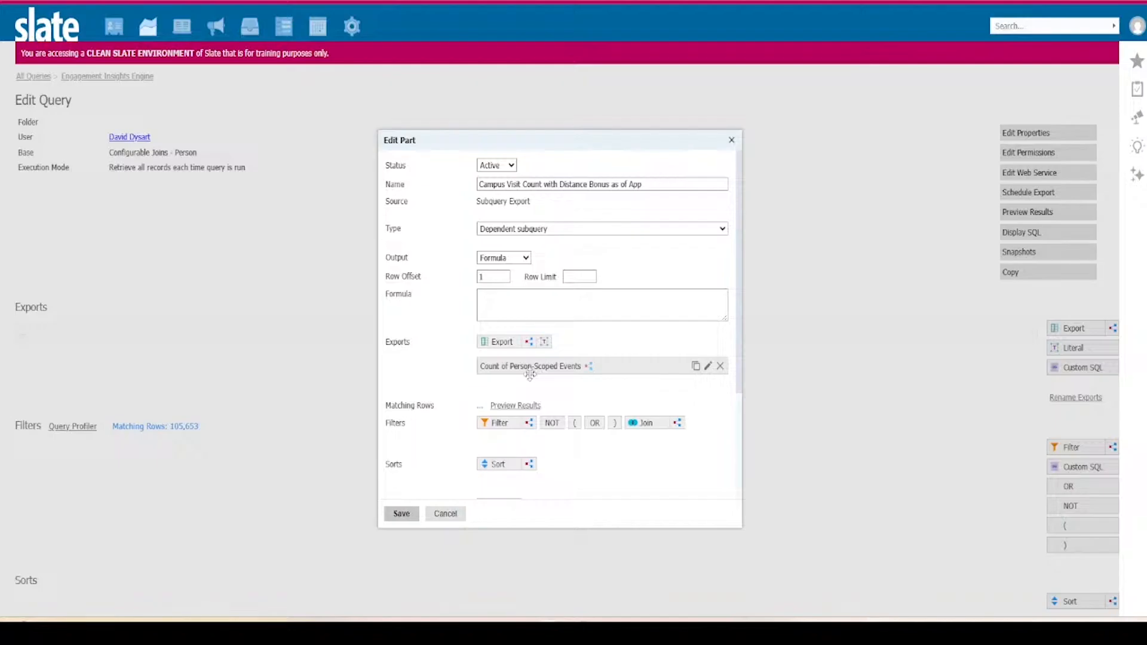
{"action": "left_click", "coordinate": [529, 342]}
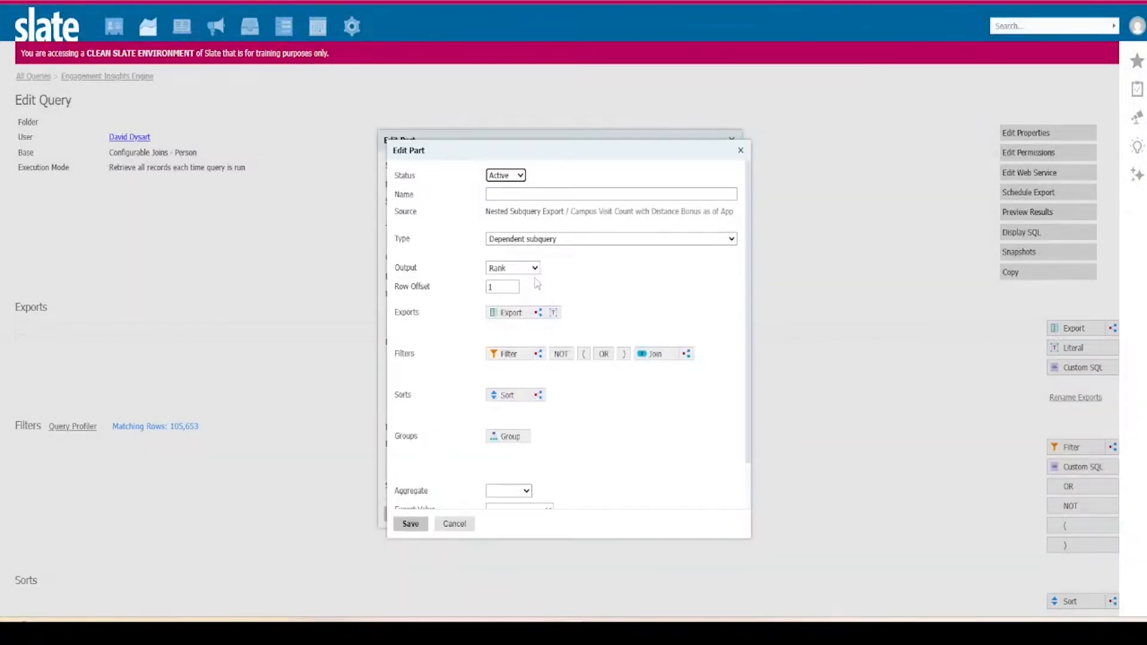
{"action": "left_click", "coordinate": [539, 194]}
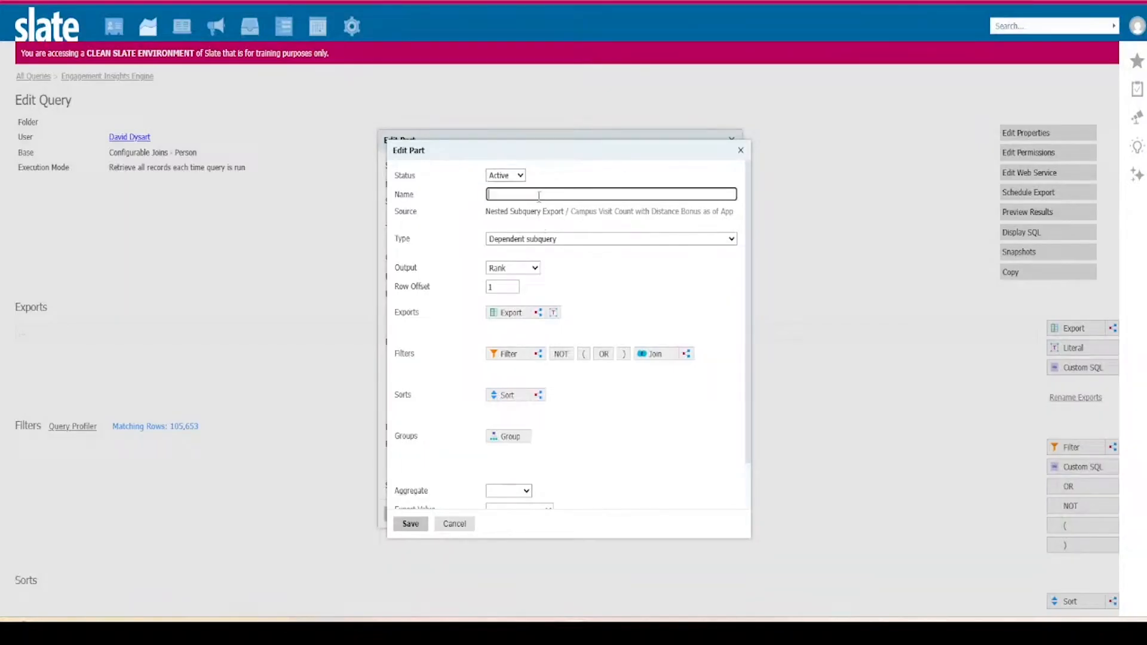
{"action": "type", "text": "Distance Bands from Campus"}
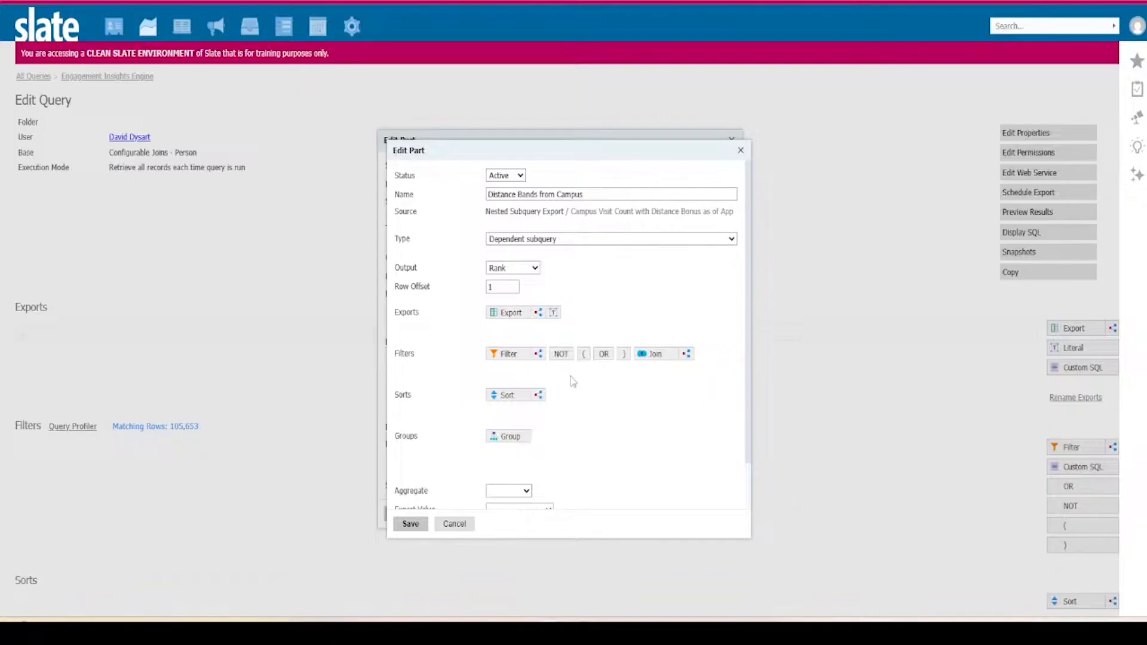
{"action": "left_click", "coordinate": [518, 275]}
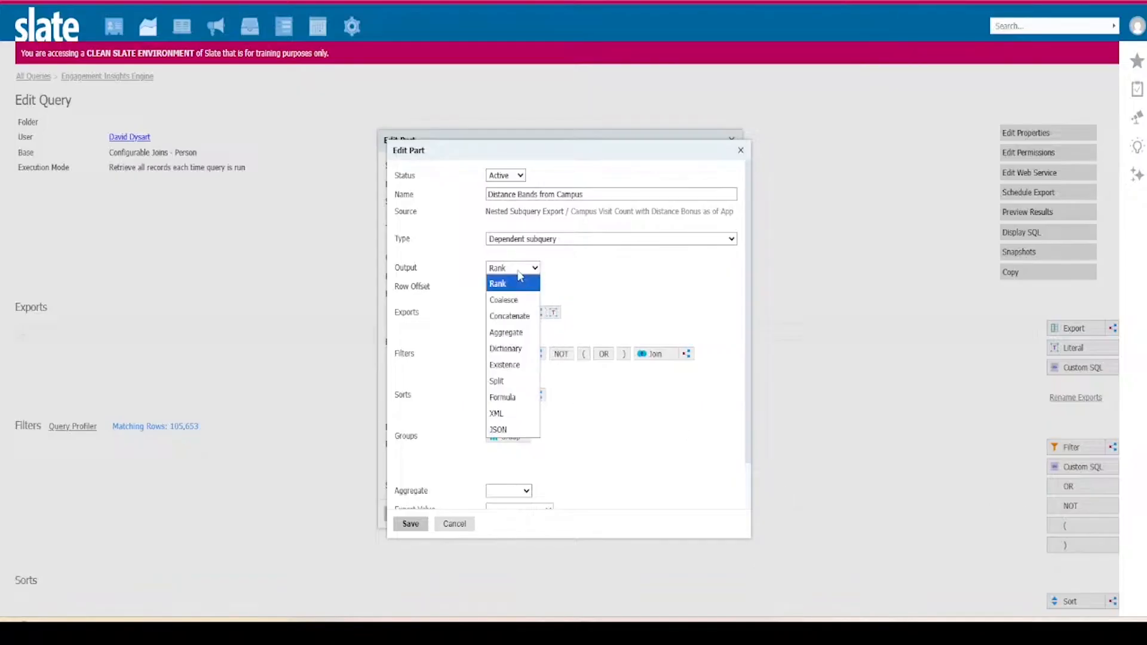
{"action": "left_click", "coordinate": [599, 313]}
- Add the Geographic Proximity by Lat/Long export through a new Person / Address by Rank Overall join named Address 1 with rank 1
{"action": "left_click", "coordinate": [509, 312]}
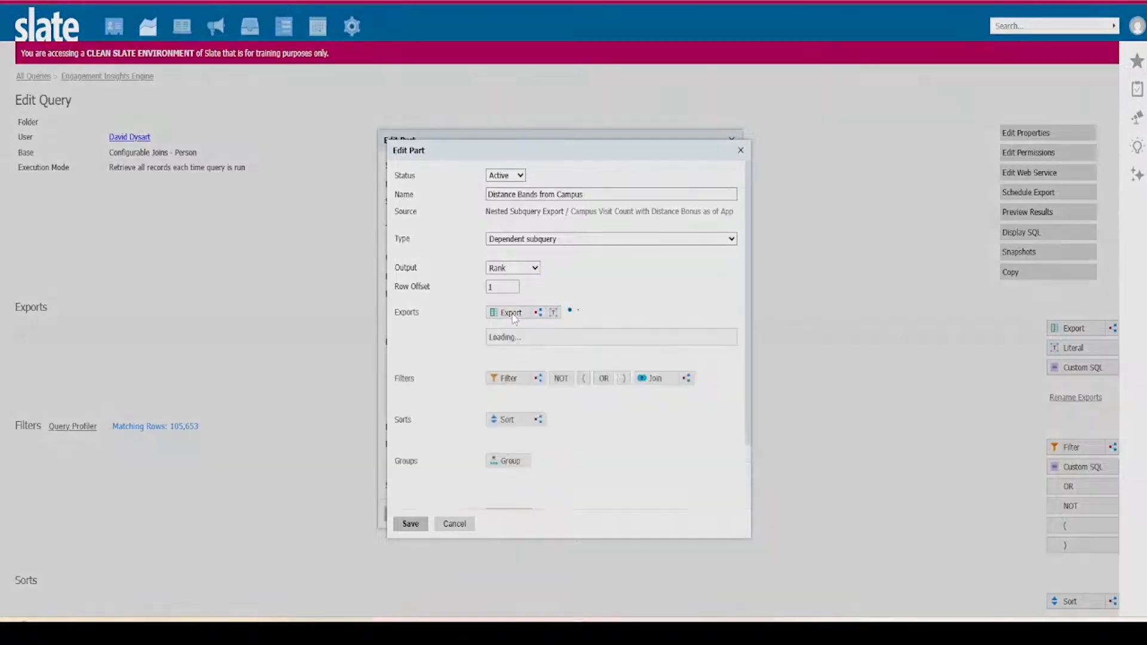
{"action": "type", "text": "prox"}
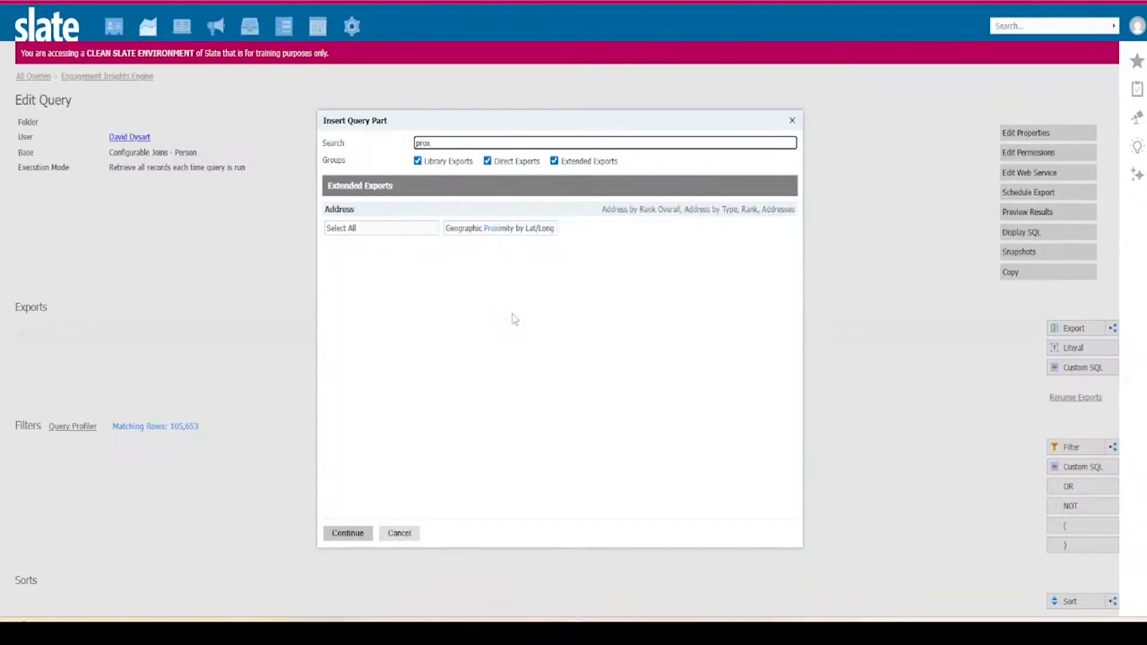
{"action": "left_click", "coordinate": [509, 229]}
{"action": "left_click", "coordinate": [363, 542]}
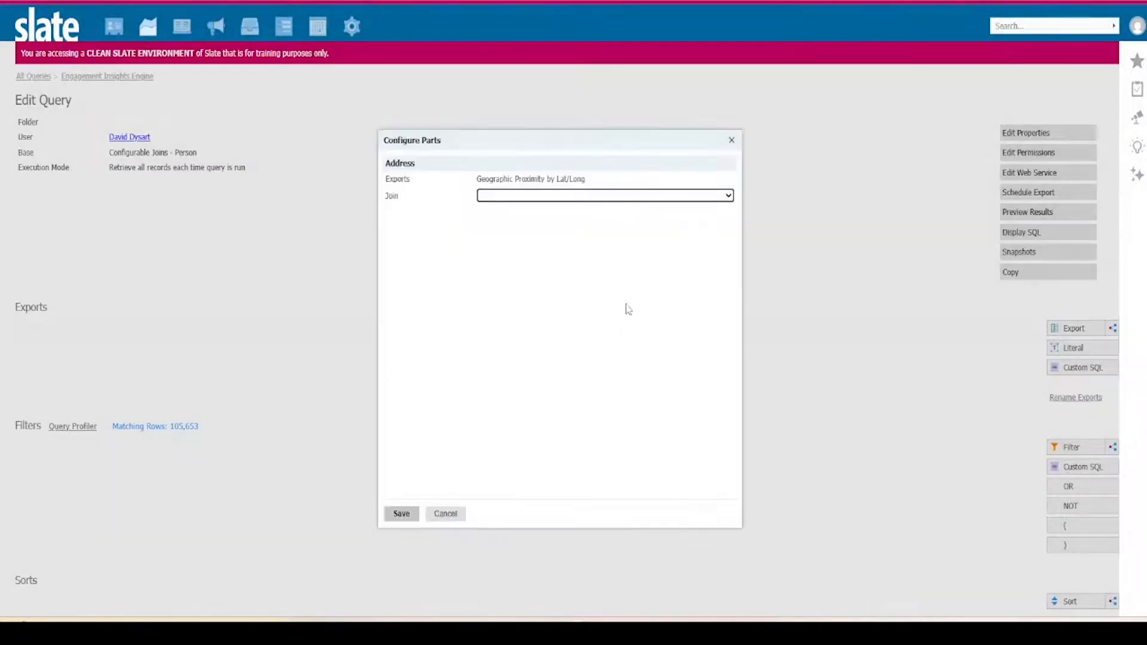
{"action": "left_click", "coordinate": [571, 200]}
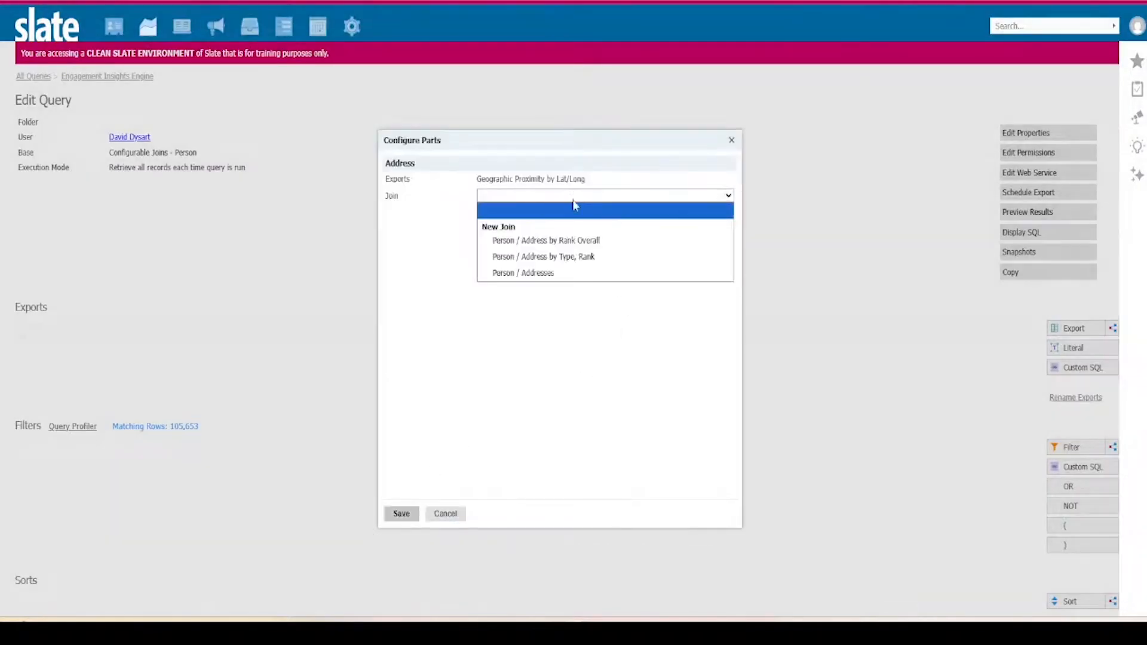
{"action": "left_click", "coordinate": [597, 240]}
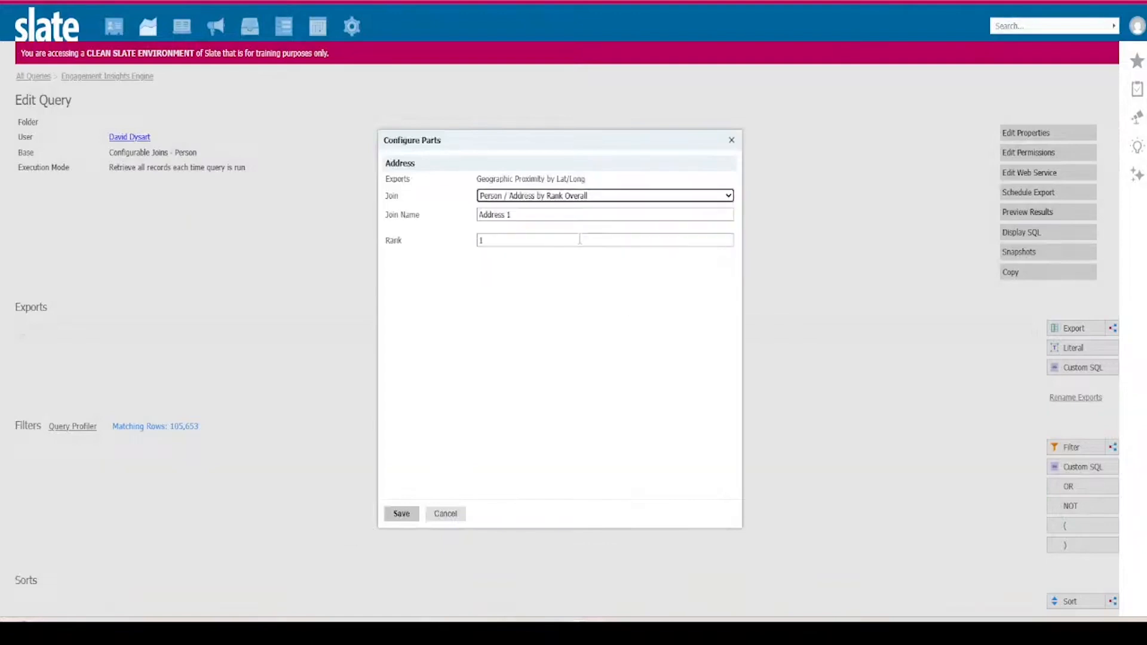
{"action": "left_click", "coordinate": [401, 513]}
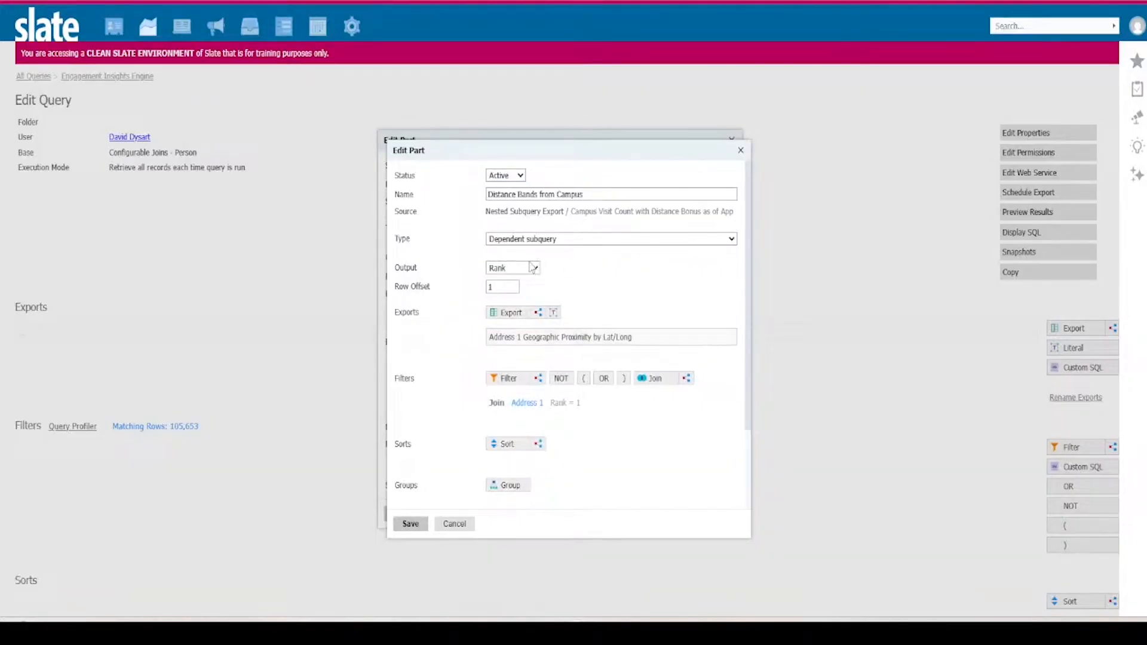
- Change the output of the Distance Bands from Campus subquery to Formula
{"action": "left_click_drag", "start_coordinate": [535, 161], "coordinate": [615, 162]}
{"action": "left_click", "coordinate": [604, 268]}
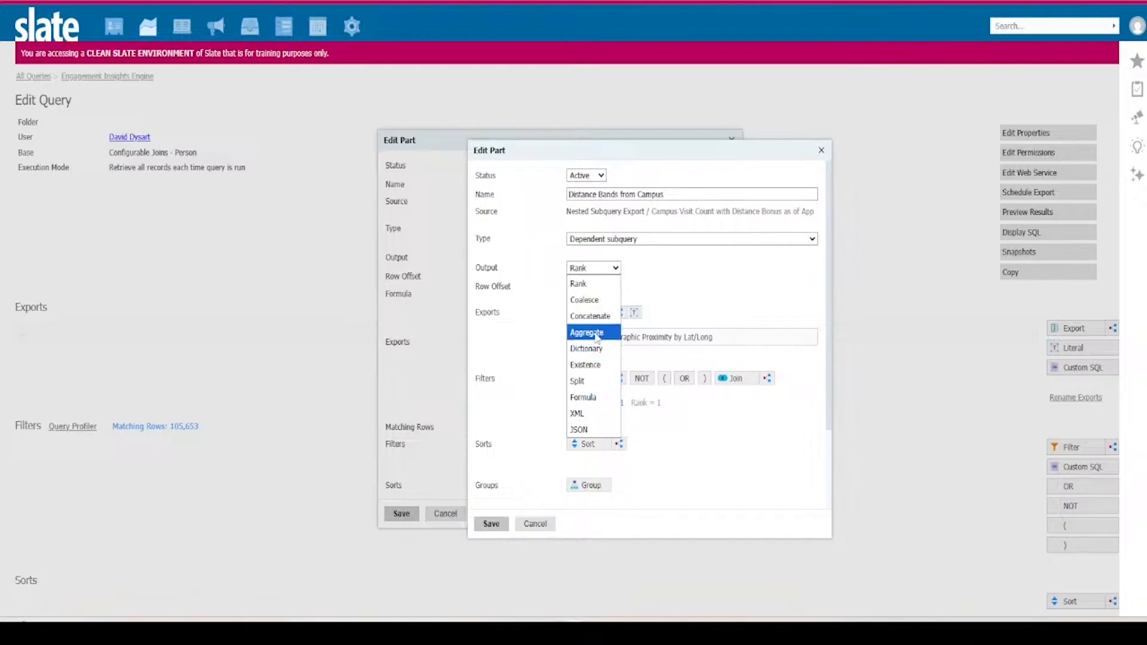
{"action": "left_click", "coordinate": [596, 398]}
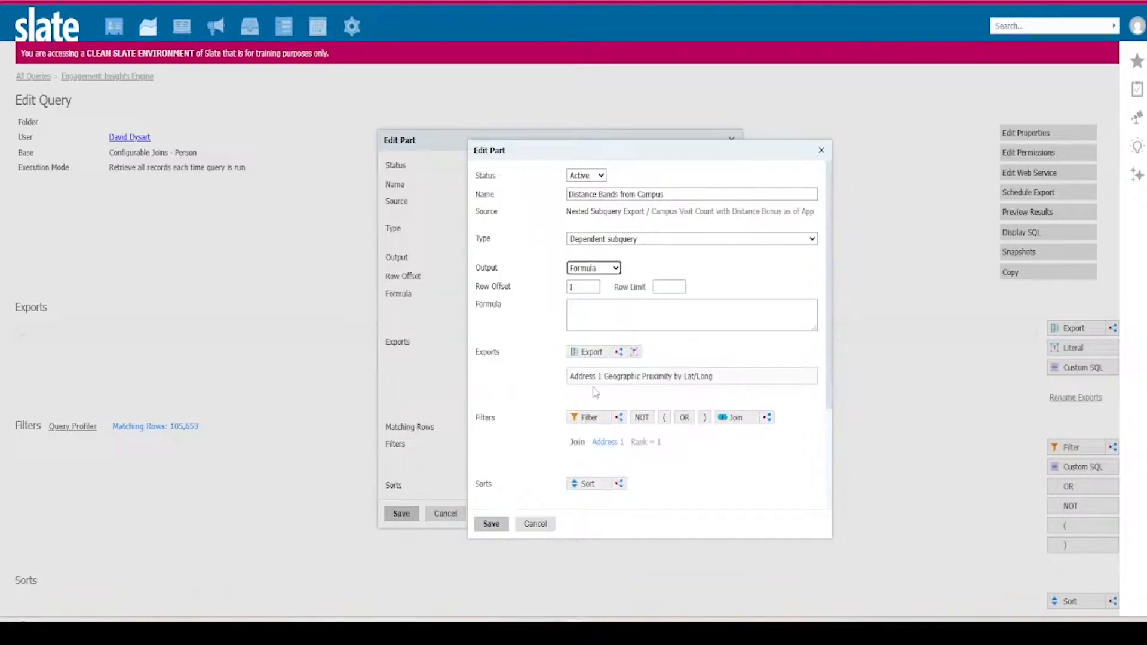
- Configure the Geographic Proximity by Lat/Long export with longitude 10 and latitude 10, and save it
{"action": "left_click", "coordinate": [623, 378]}
{"action": "left_click", "coordinate": [560, 382]}
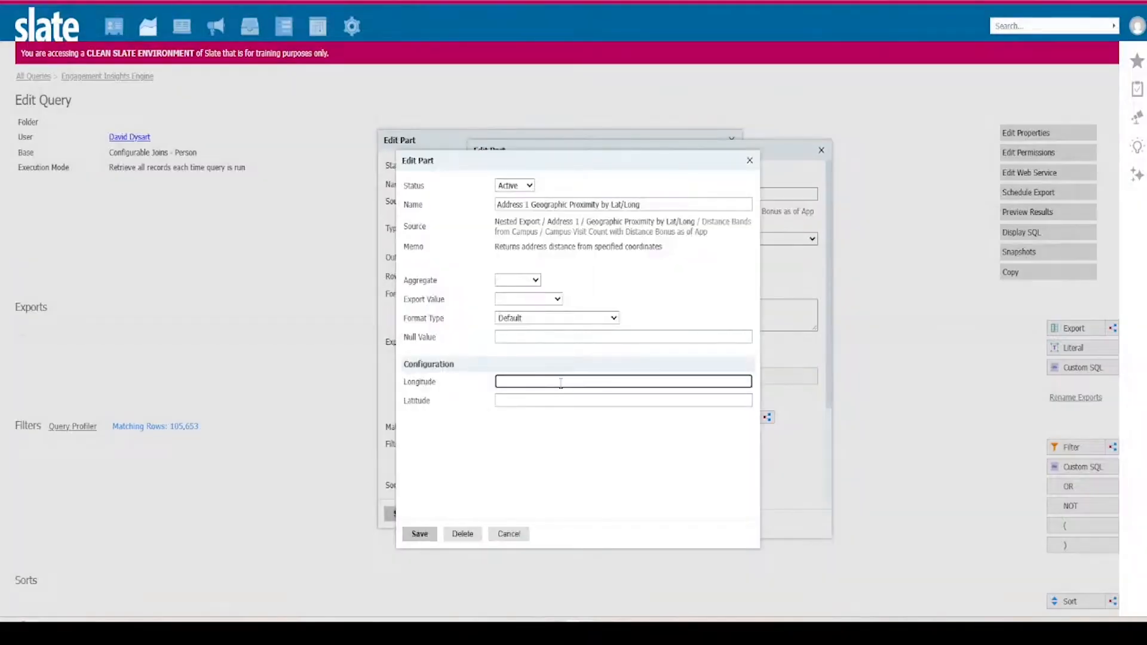
{"action": "type", "text": "10"}
{"action": "left_click", "coordinate": [553, 400]}
{"action": "type", "text": "10"}
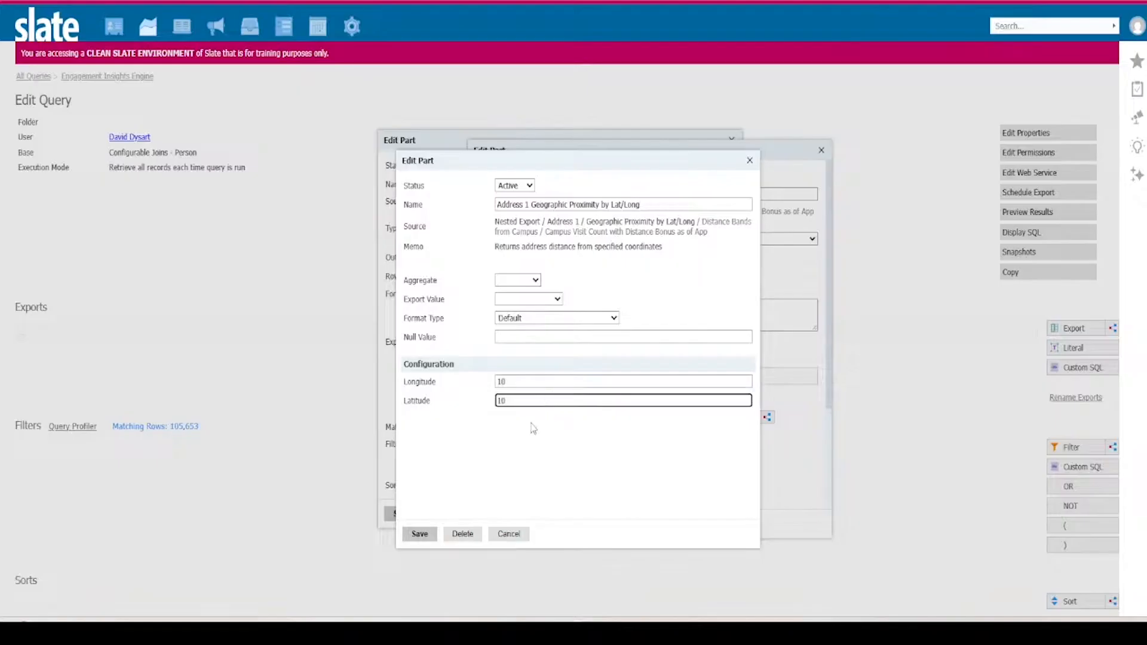
{"action": "left_click", "coordinate": [419, 534]}
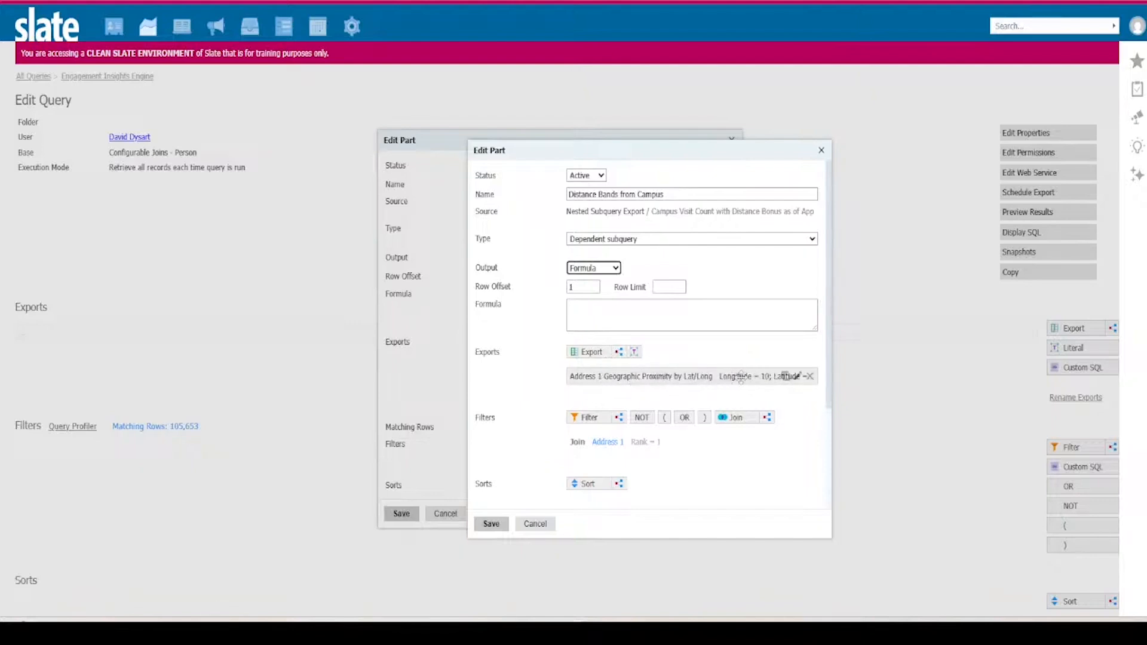
{"action": "left_click", "coordinate": [656, 308]}
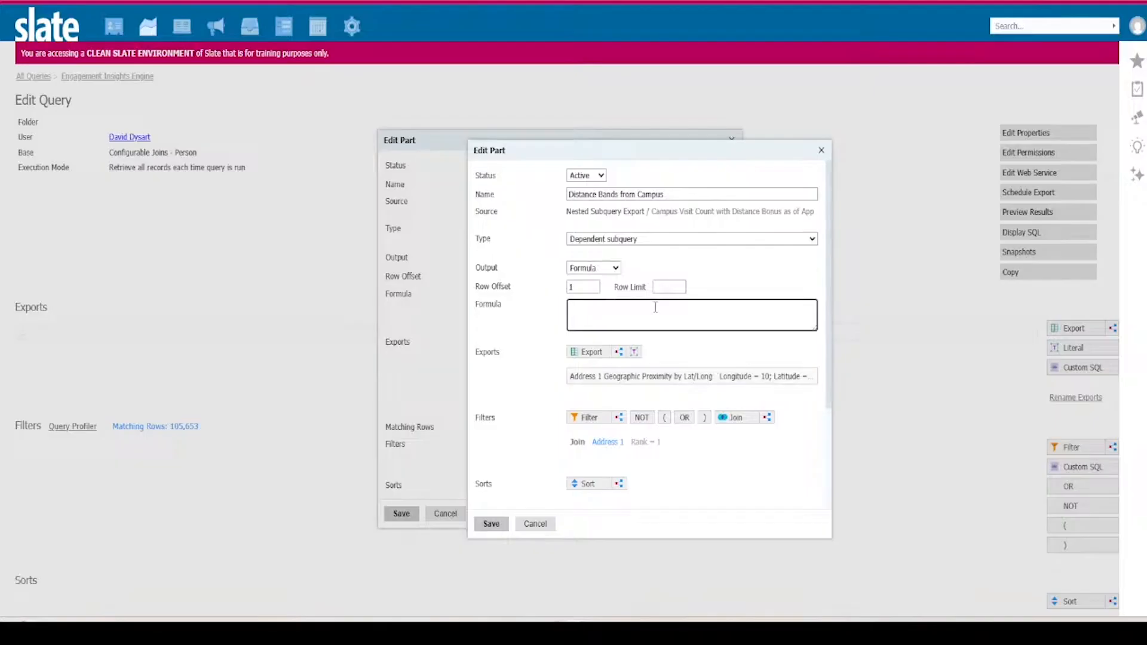
{"action": "type", "text": "Case when @"}
{"action": "left_click", "coordinate": [670, 331]}
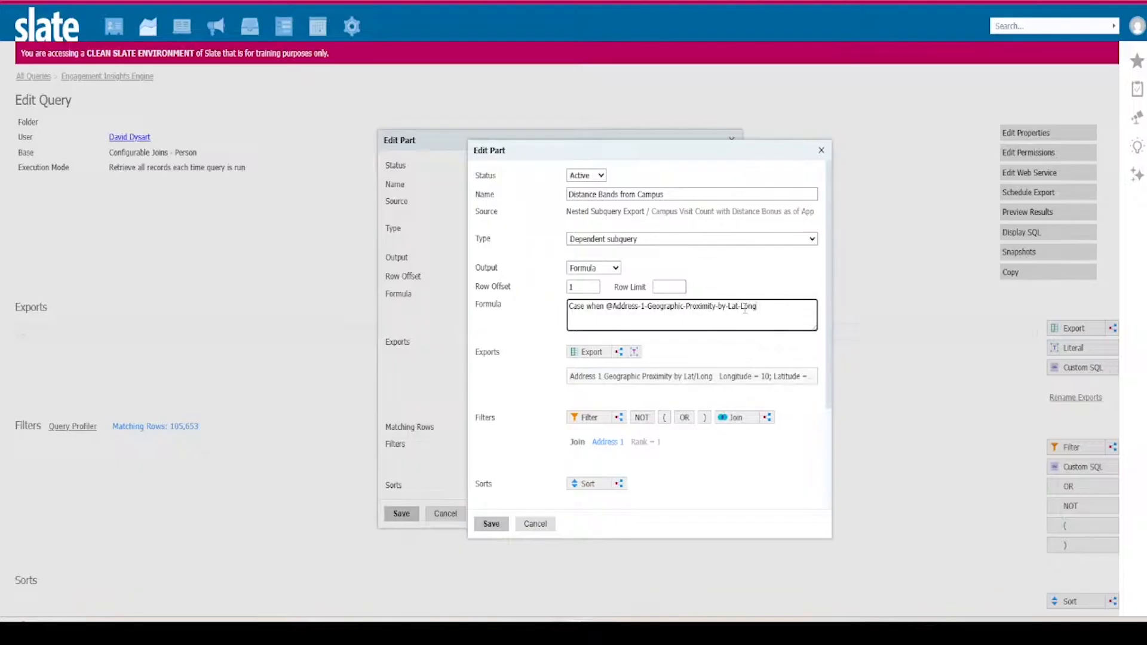
{"action": "type", "text": ">"}
- Set the null value of the Geographic Proximity by Lat/Long export to 3000 and save it
{"action": "left_click", "coordinate": [750, 374]}
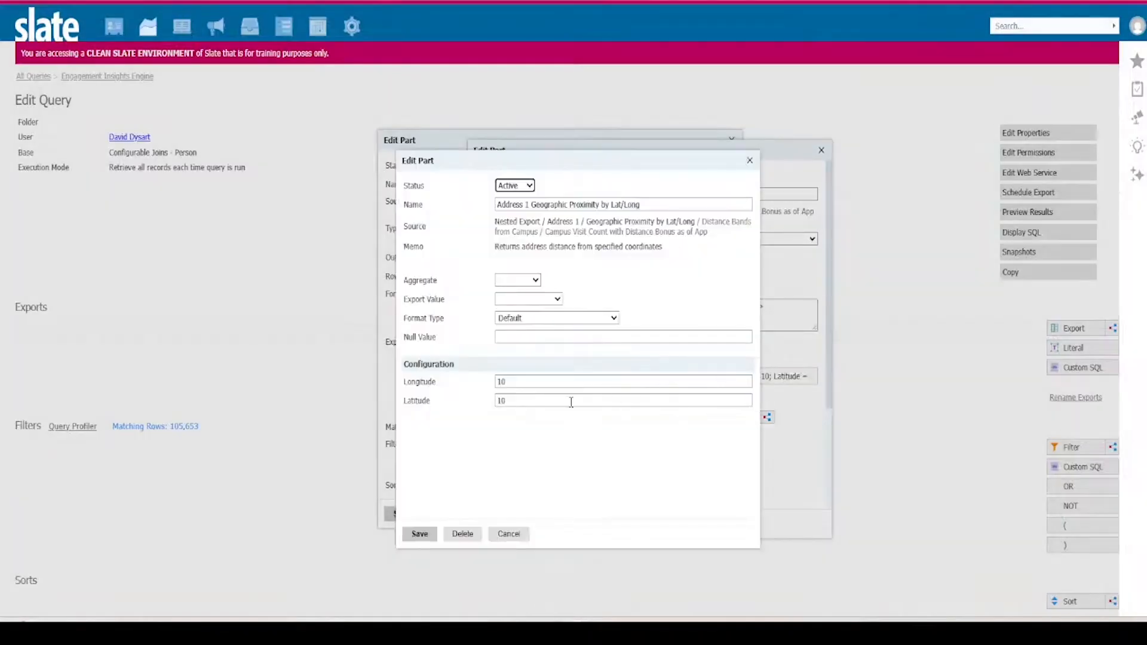
{"action": "left_click", "coordinate": [536, 336]}
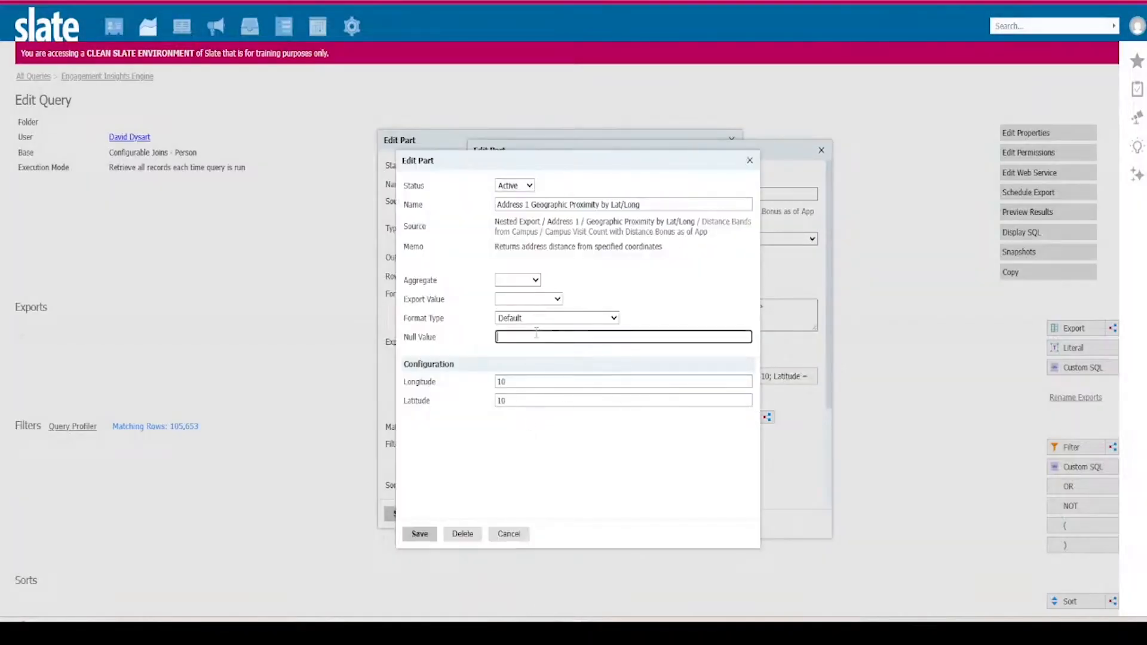
{"action": "type", "text": "3000"}
{"action": "left_click", "coordinate": [420, 534]}
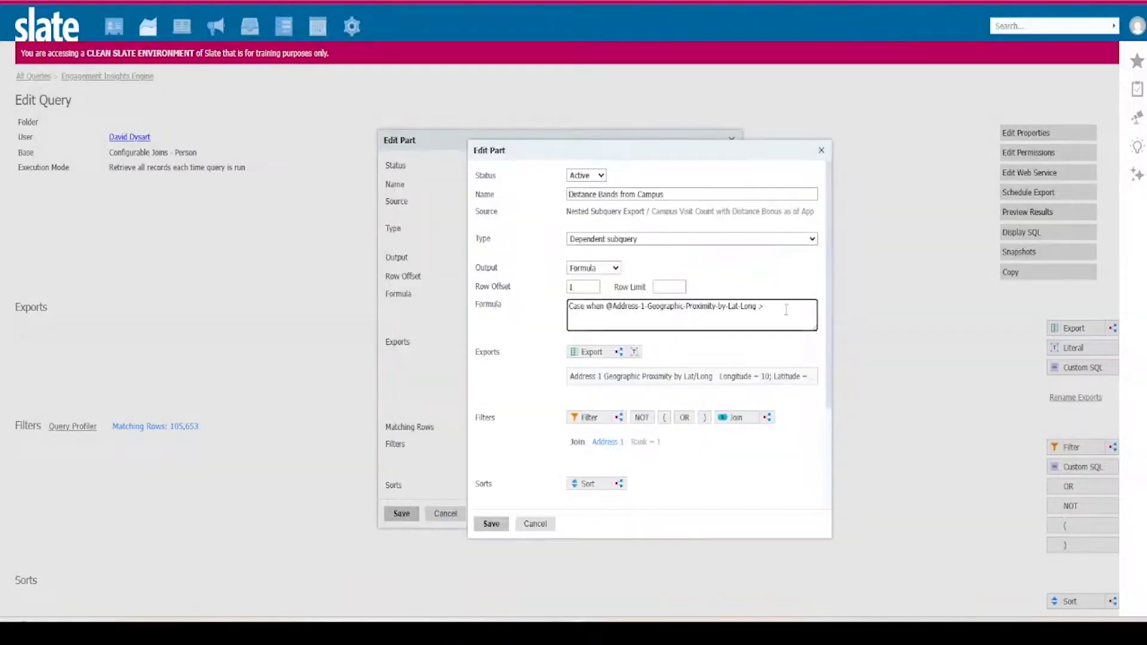
- Complete the Distance Bands conditions on the proximity export: > 500 then 5, > 200 then 3, and > 0 then 1
{"action": "type", "text": "500"}
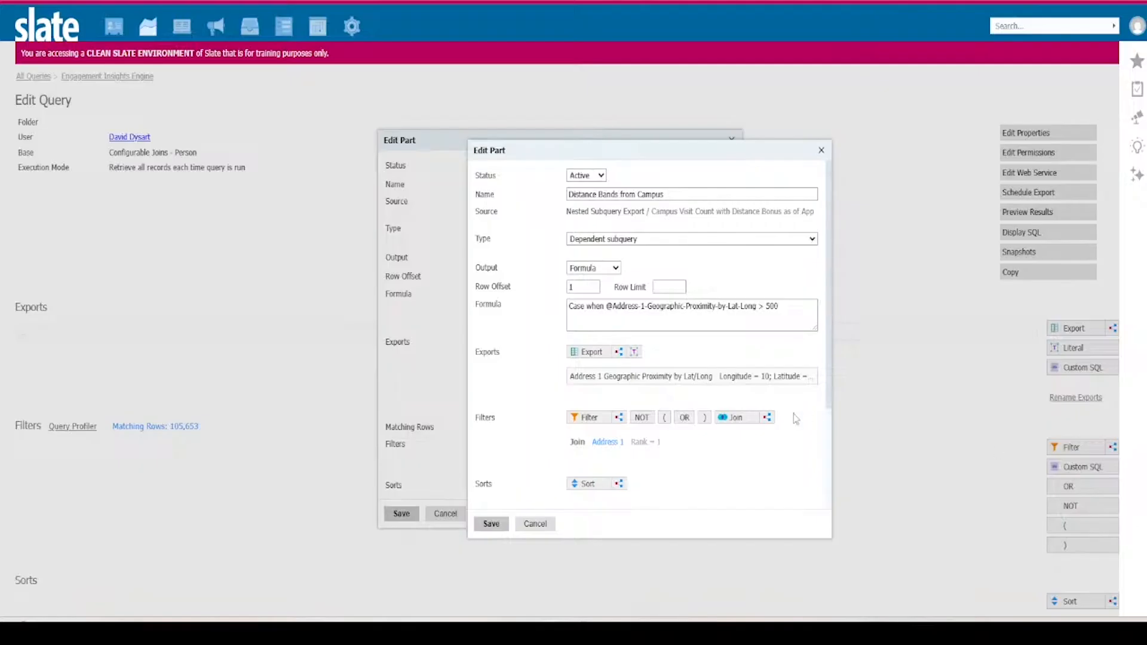
{"action": "left_click", "coordinate": [795, 305]}
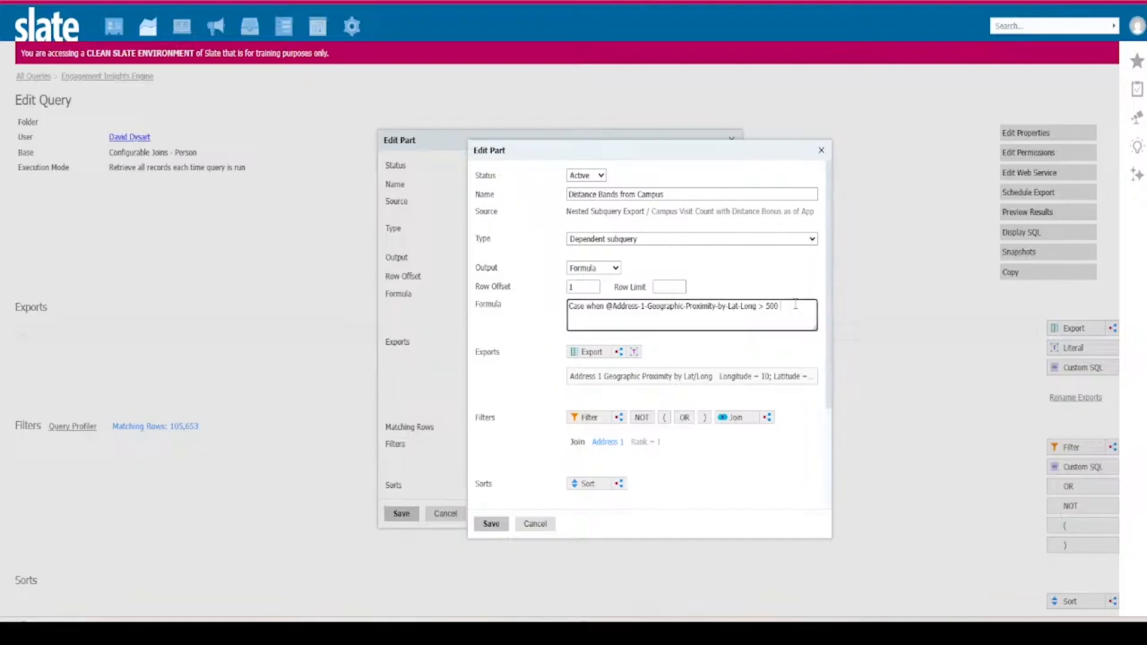
{"action": "type", "text": "then 5 when @"}
{"action": "left_click", "coordinate": [728, 346]}
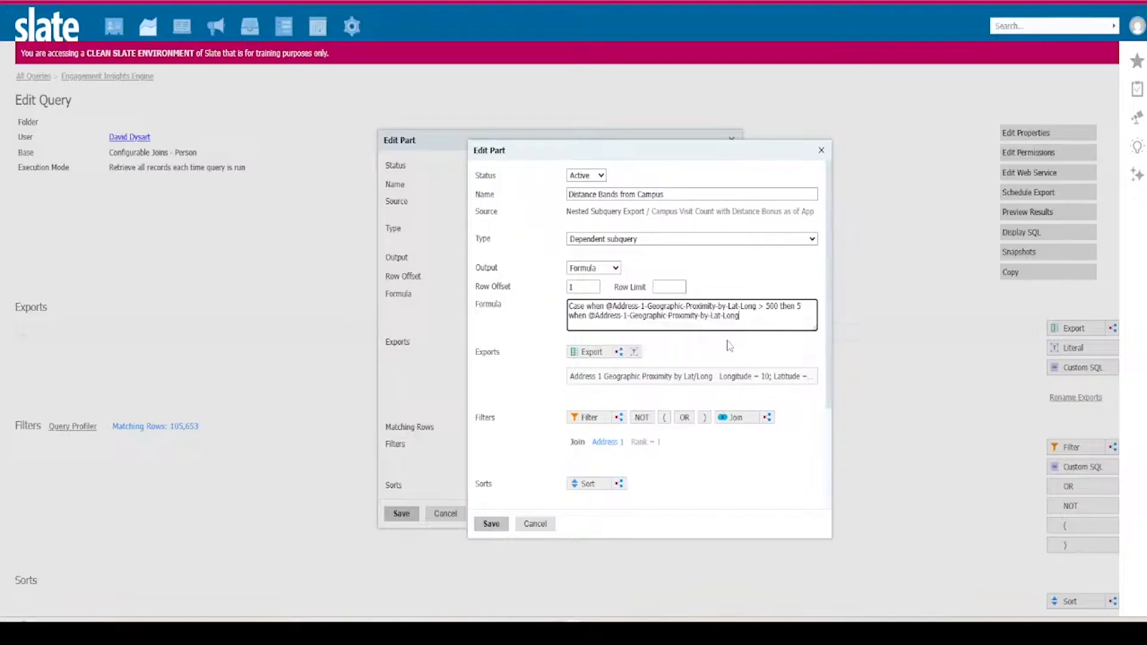
{"action": "type", "text": "> 200 then 3"}
{"action": "key", "text": "Return"}
{"action": "type", "text": "when @"}
{"action": "left_click", "coordinate": [722, 358]}
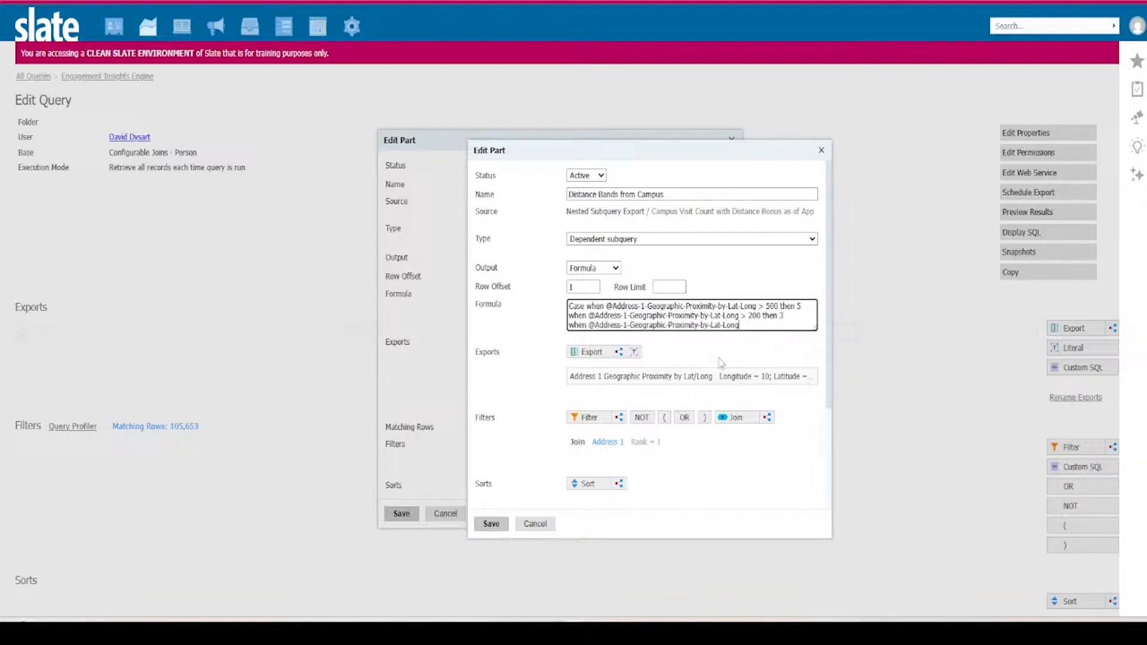
{"action": "type", "text": "> 0 then 1"}
- Close the Distance Bands CASE formula with end and save the subquery
{"action": "left_click", "coordinate": [492, 524]}
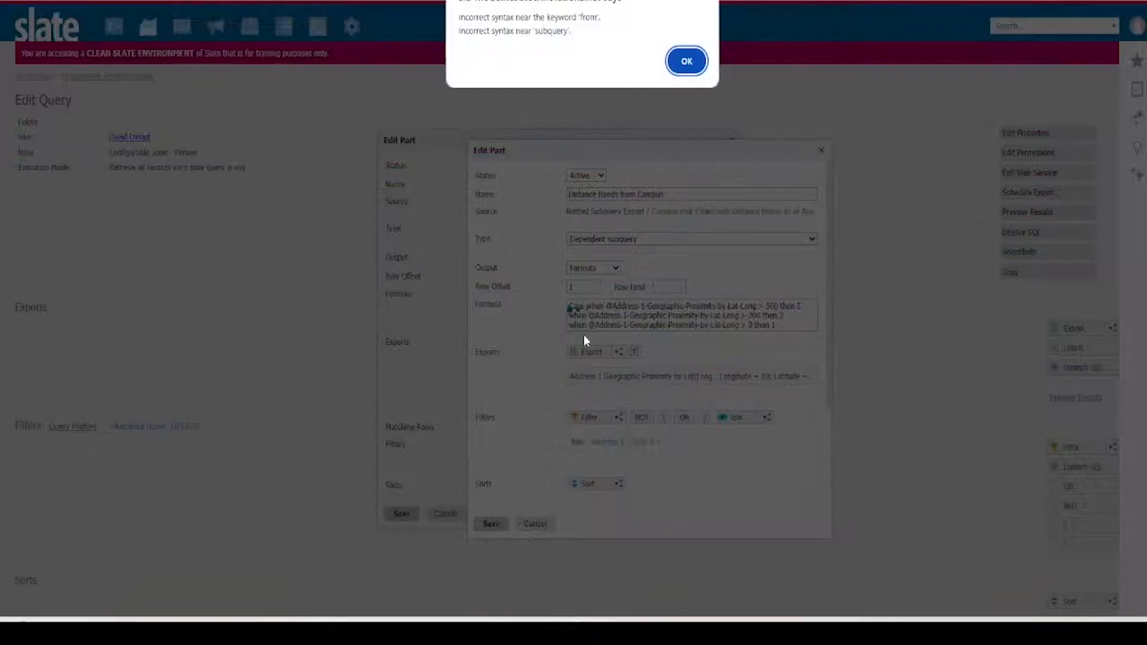
{"action": "left_click", "coordinate": [687, 61]}
{"action": "left_click", "coordinate": [787, 326]}
{"action": "type", "text": "end"}
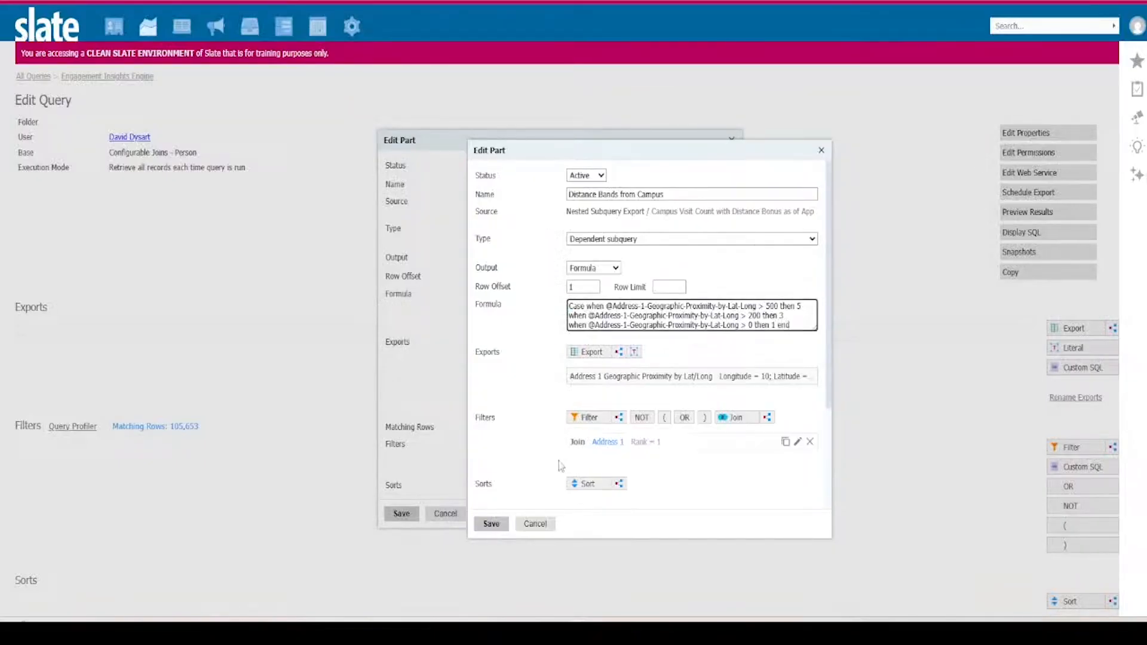
{"action": "left_click", "coordinate": [500, 529]}
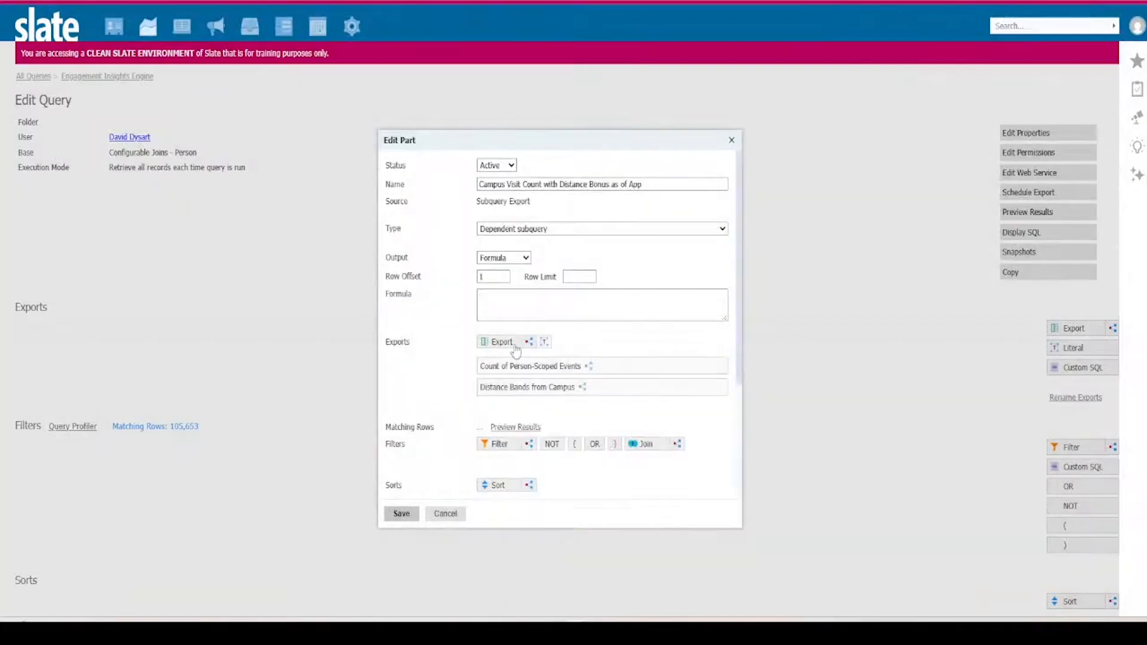
- Review the filters of the Count of Person-Scoped Events subquery without changing it
{"action": "left_click_drag", "start_coordinate": [537, 367], "coordinate": [559, 388]}
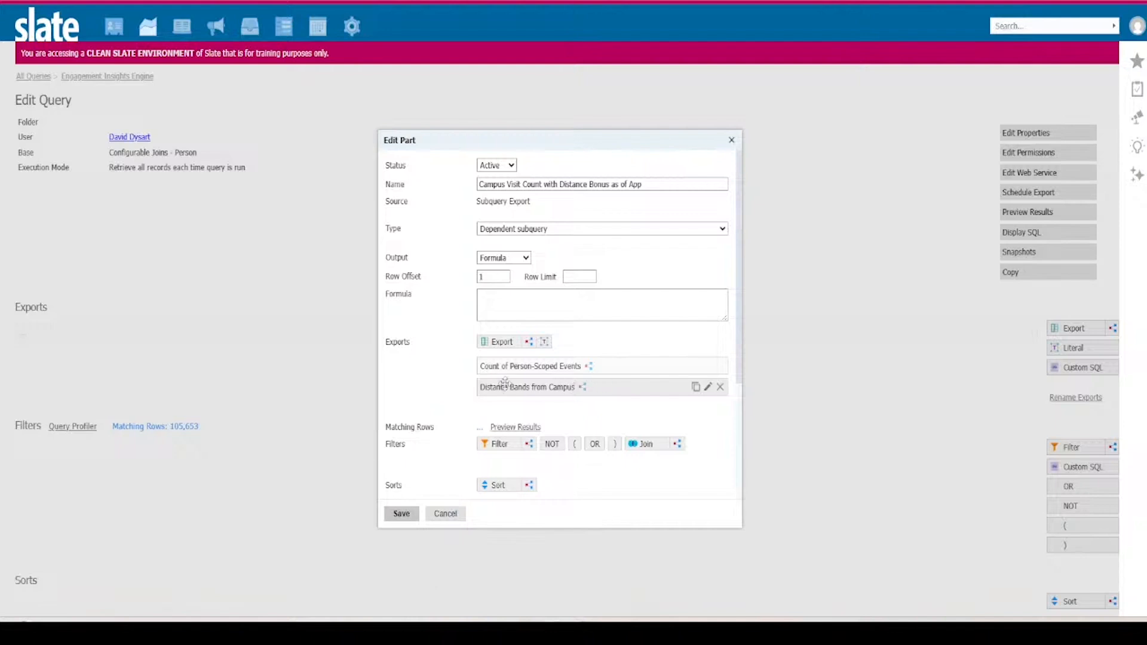
{"action": "left_click", "coordinate": [559, 294]}
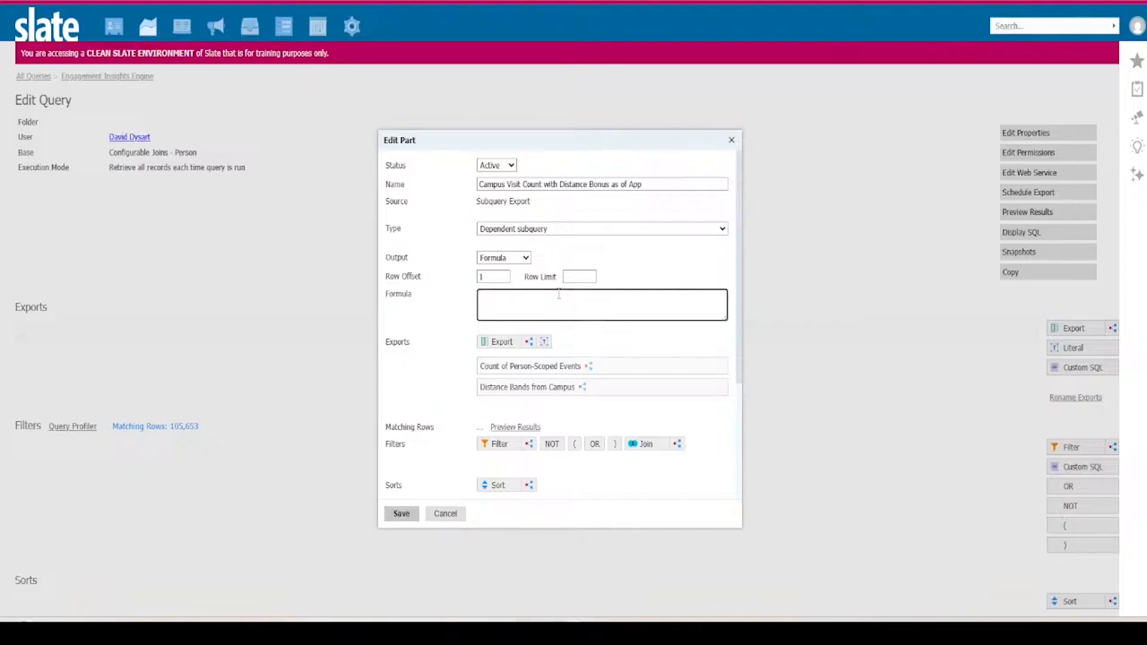
{"action": "left_click", "coordinate": [565, 366]}
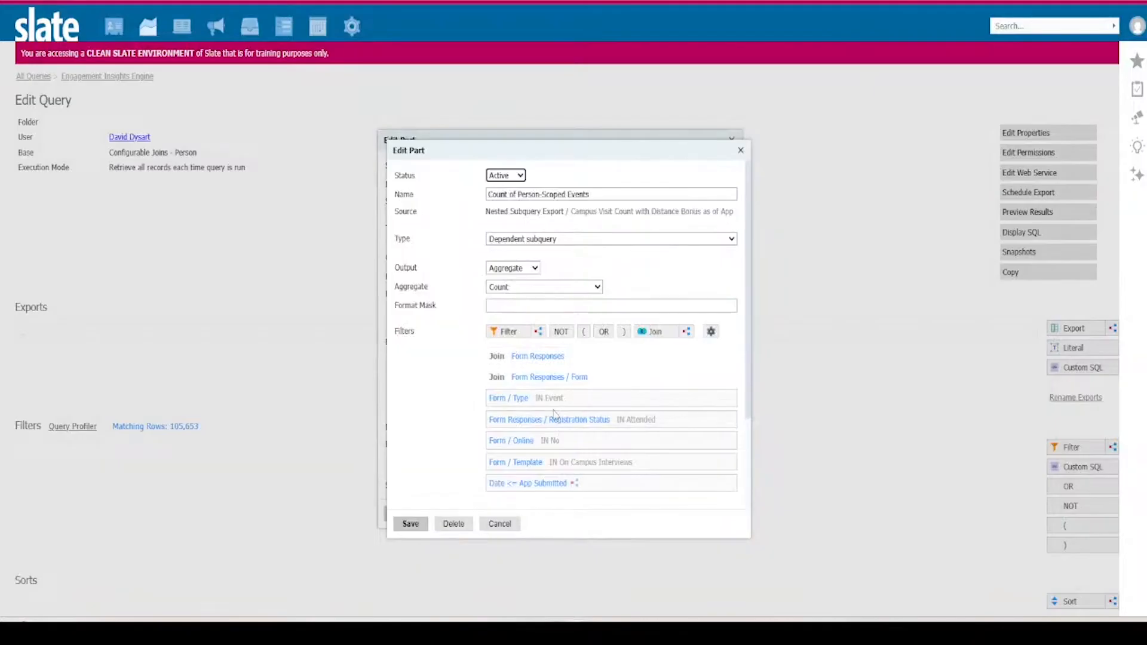
{"action": "left_click", "coordinate": [499, 523]}
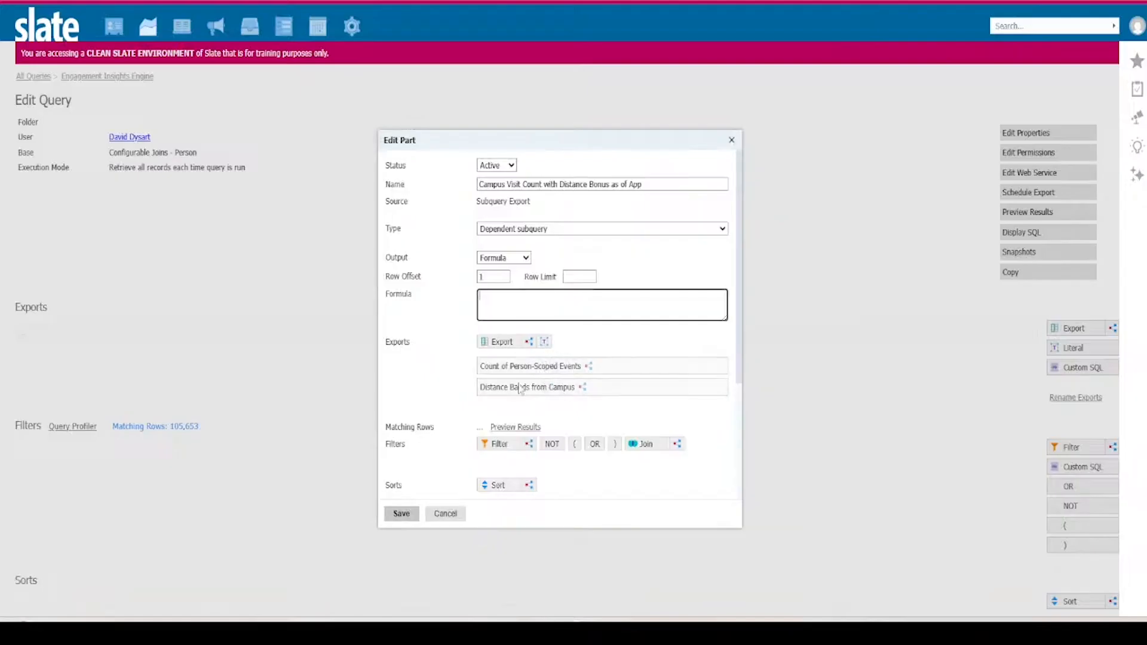
{"action": "left_click", "coordinate": [565, 308]}
{"action": "type", "text": "Case when ("}
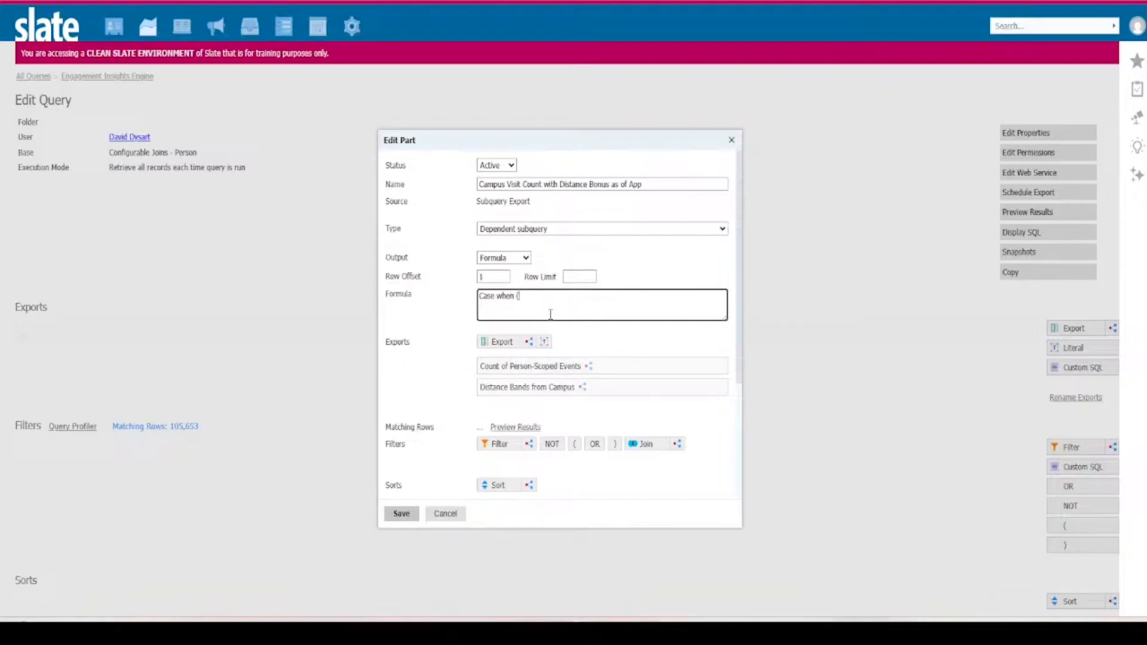
{"action": "type", "text": "@"}
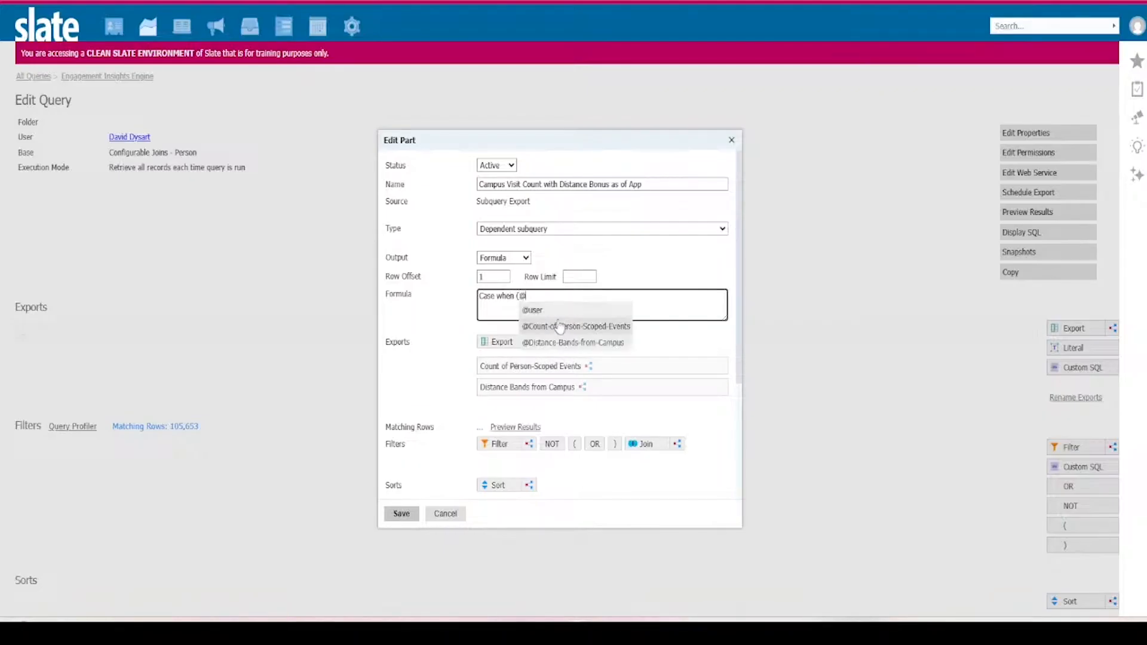
{"action": "left_click", "coordinate": [564, 328]}
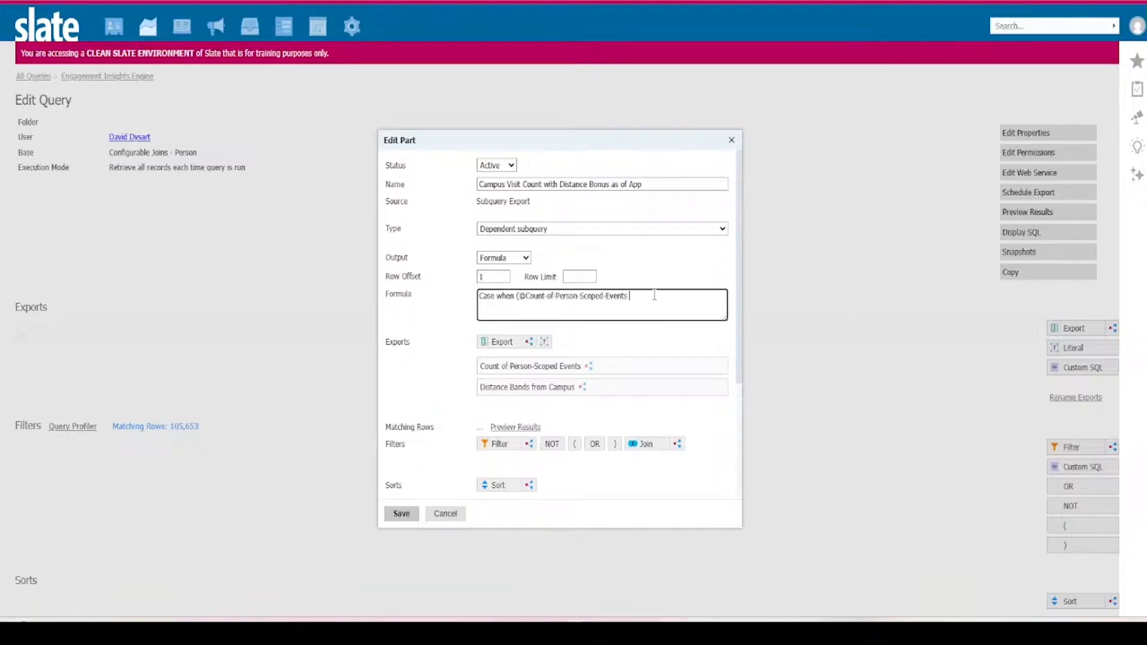
{"action": "type", "text": ")"}
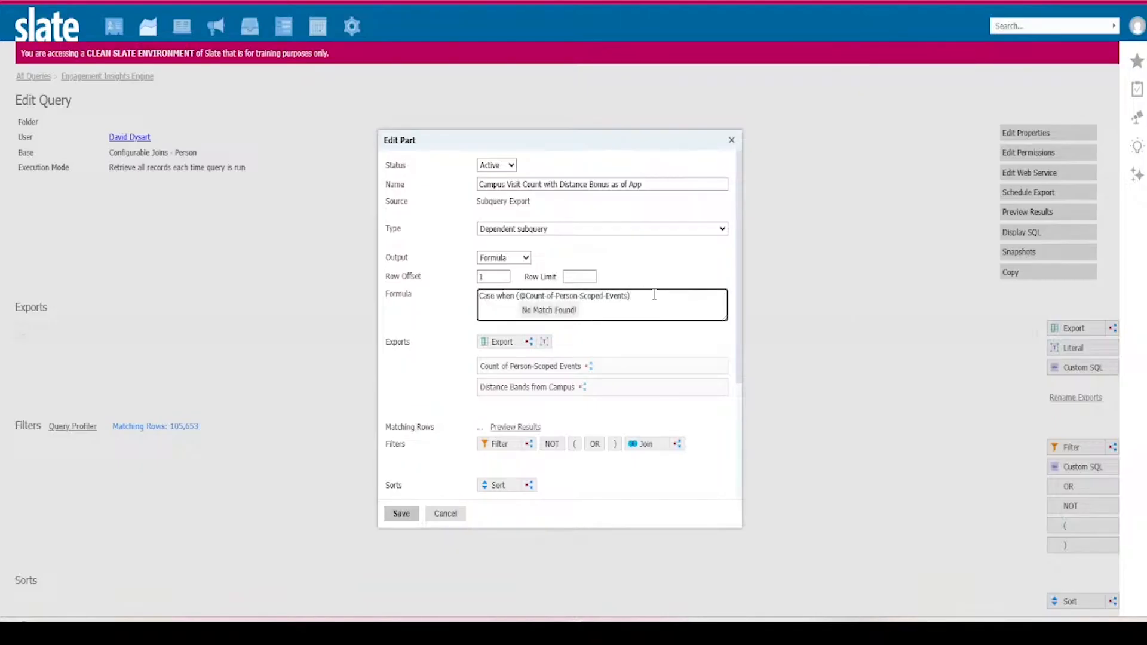
{"action": "type", "text": "*@"}
{"action": "left_click", "coordinate": [674, 342]}
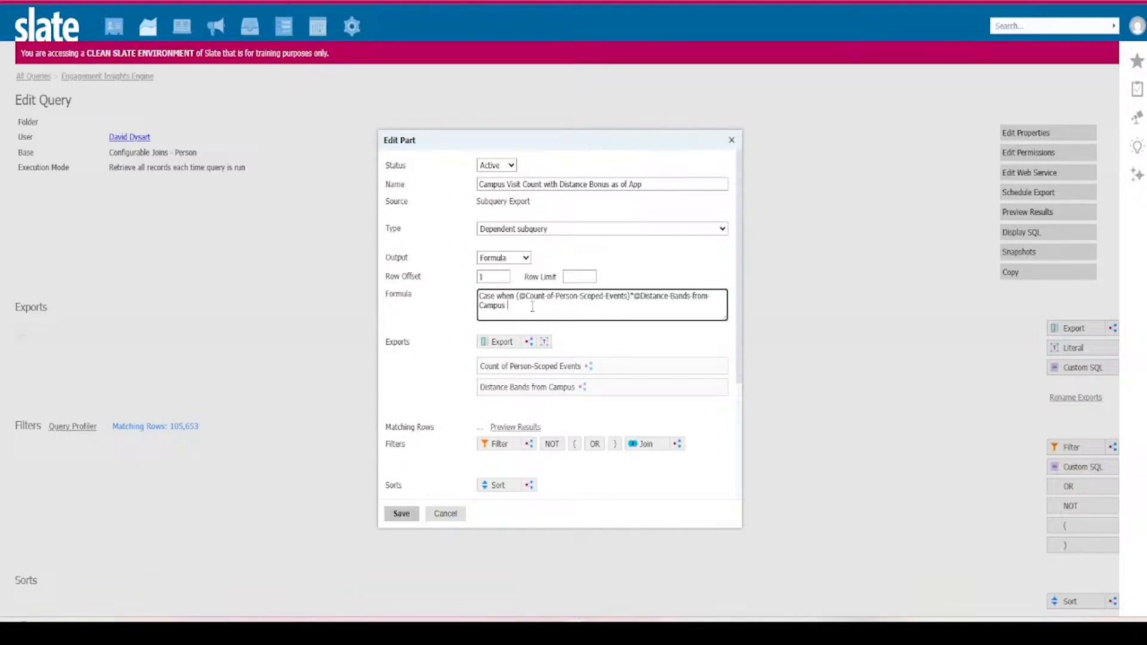
{"action": "type", "text": ">="}
{"action": "type", "text": "then"}
{"action": "key", "text": "BackSpace"}
{"action": "key", "text": "BackSpace"}
{"action": "key", "text": "BackSpace"}
{"action": "type", "text": "10 then 10"}
{"action": "key", "text": "Return"}
{"action": "type", "text": "else "}
{"action": "type", "text": "@"}
{"action": "key", "text": "BackSpace"}
{"action": "type", "text": "(@"}
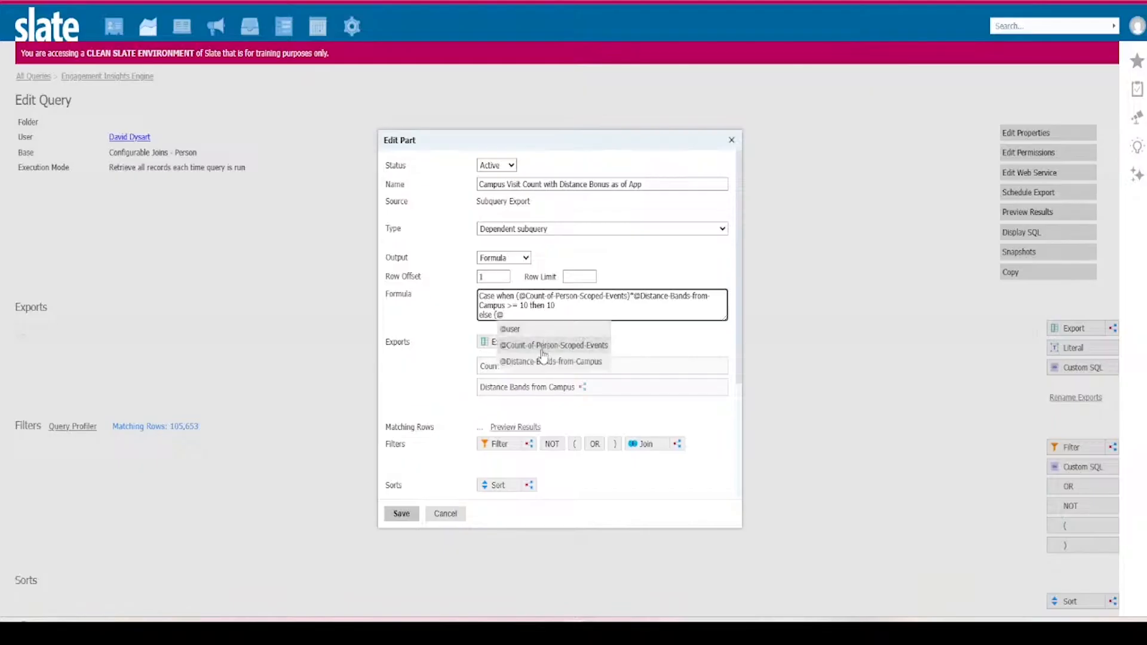
{"action": "left_click", "coordinate": [545, 350]}
{"action": "type", "text": ")"}
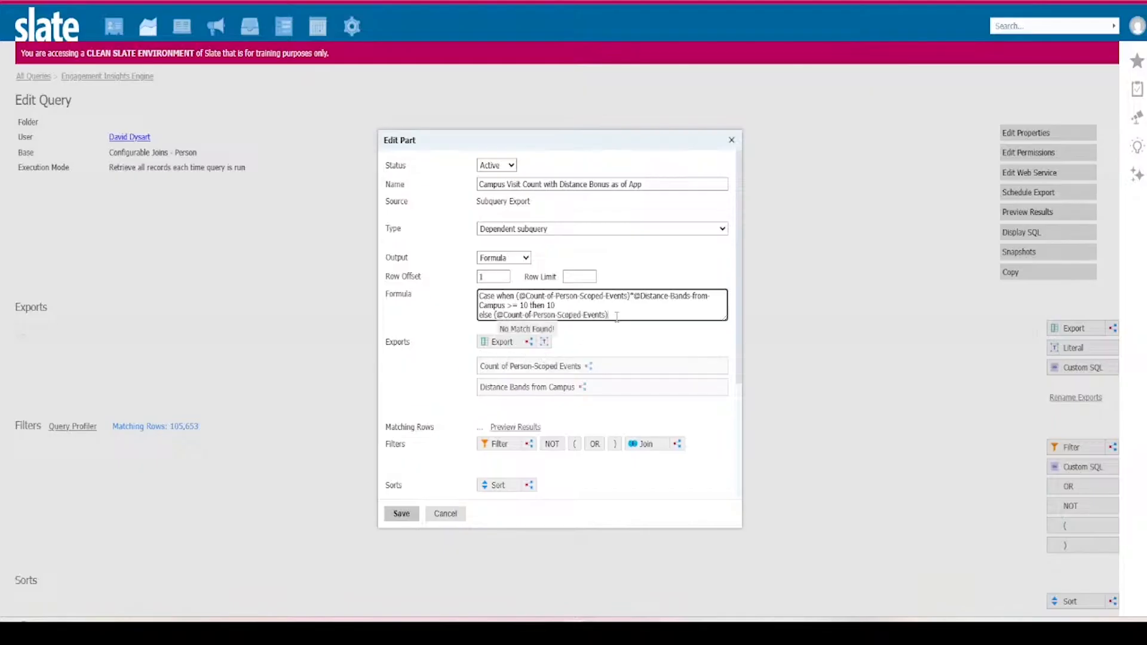
{"action": "type", "text": "*@"}
{"action": "left_click", "coordinate": [650, 360]}
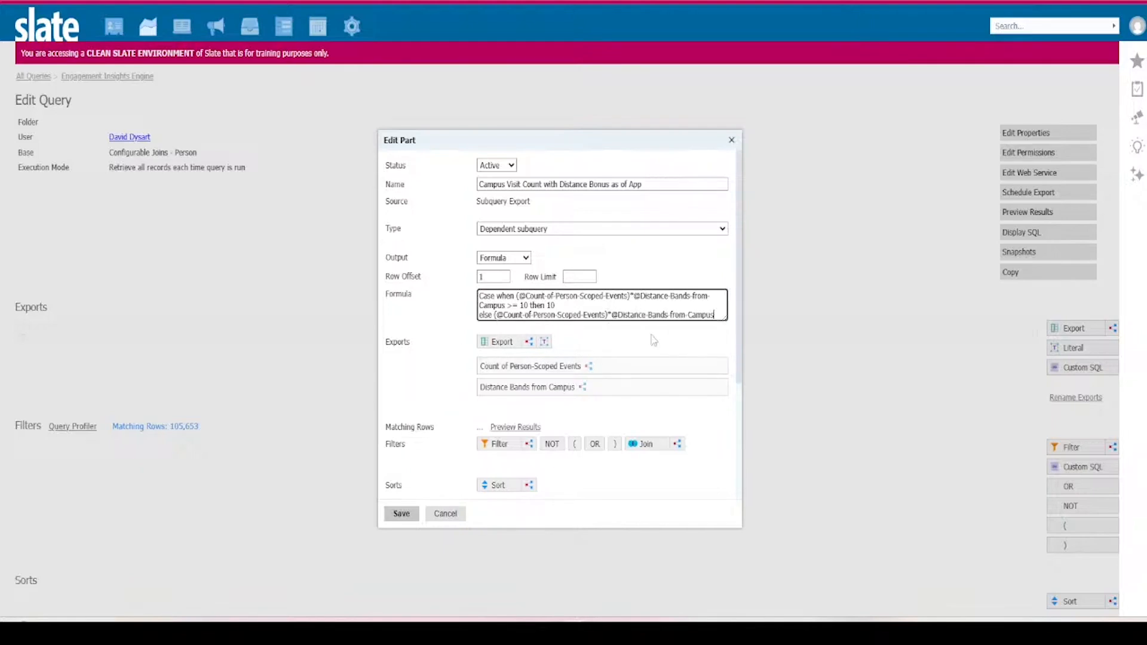
- Enlarge the formula box, close the CASE formula with end on a new line, and save the export
{"action": "left_click_drag", "start_coordinate": [515, 295], "coordinate": [723, 295]}
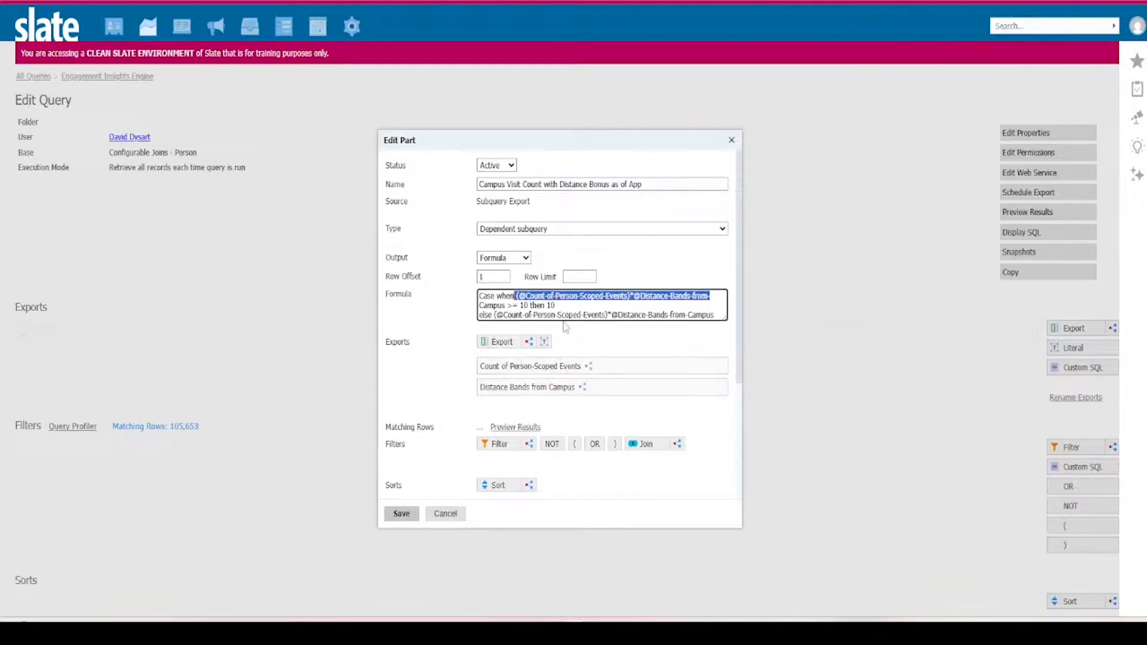
{"action": "left_click_drag", "start_coordinate": [494, 315], "coordinate": [717, 315]}
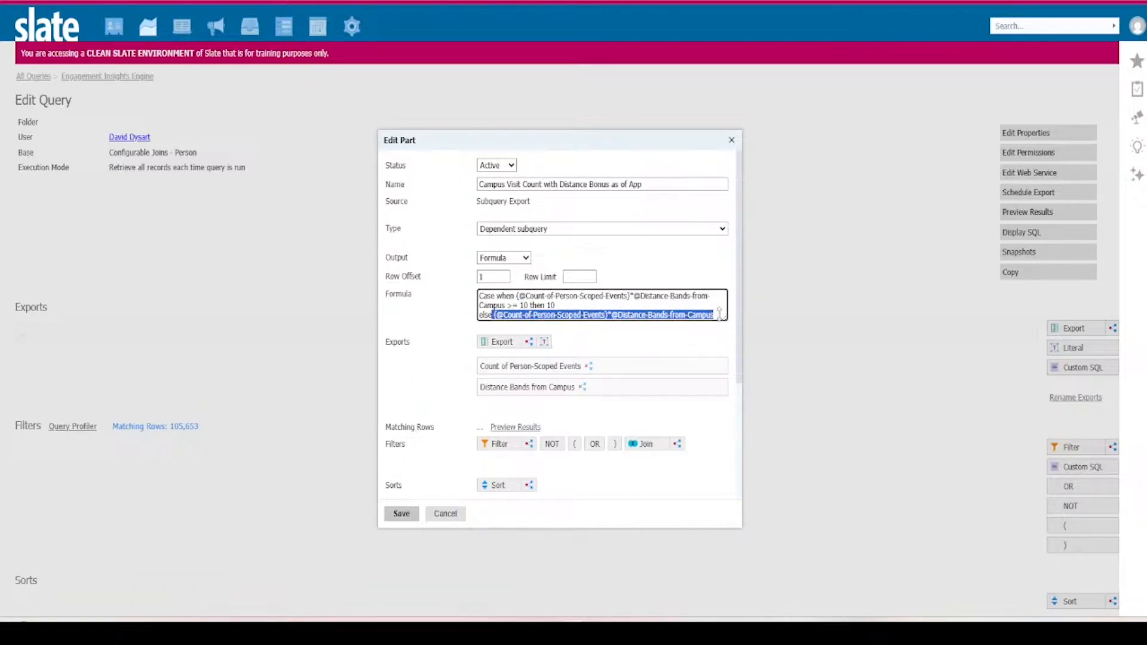
{"action": "left_click_drag", "start_coordinate": [720, 312], "coordinate": [722, 323]}
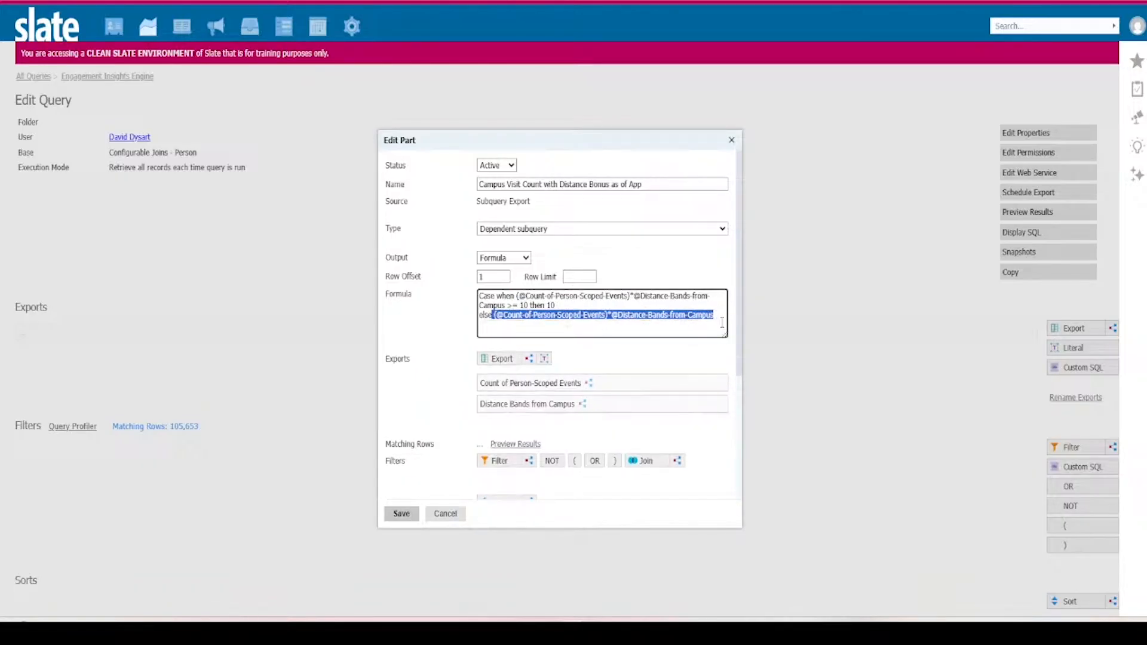
{"action": "left_click", "coordinate": [721, 314]}
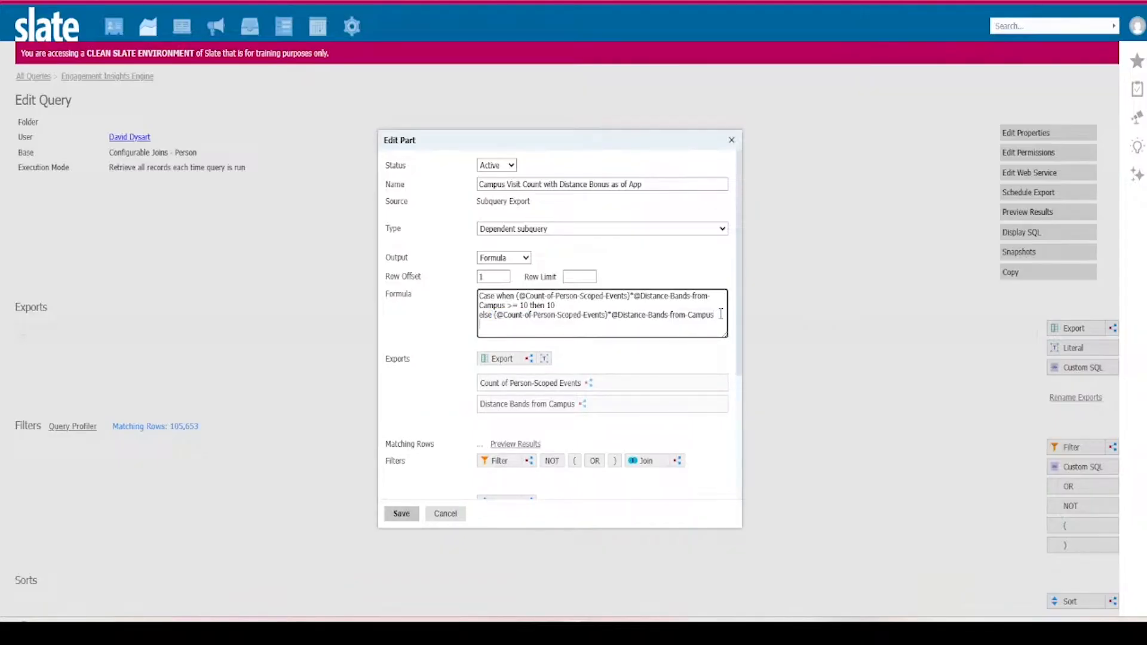
{"action": "key", "text": "Return"}
{"action": "type", "text": "end"}
{"action": "left_click", "coordinate": [401, 514]}
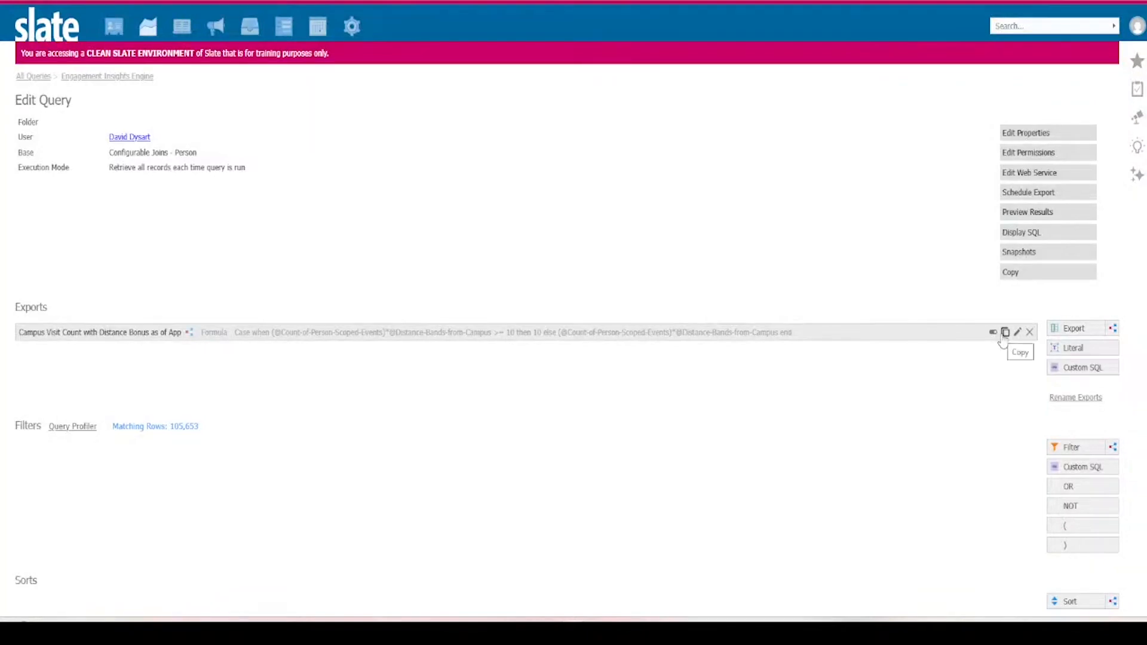
- Copy the Campus Visit Count with Distance Bonus as of App export and deactivate the Date <= App Submitted filter in its Count of Person-Scoped Events subquery
{"action": "left_click", "coordinate": [1005, 333]}
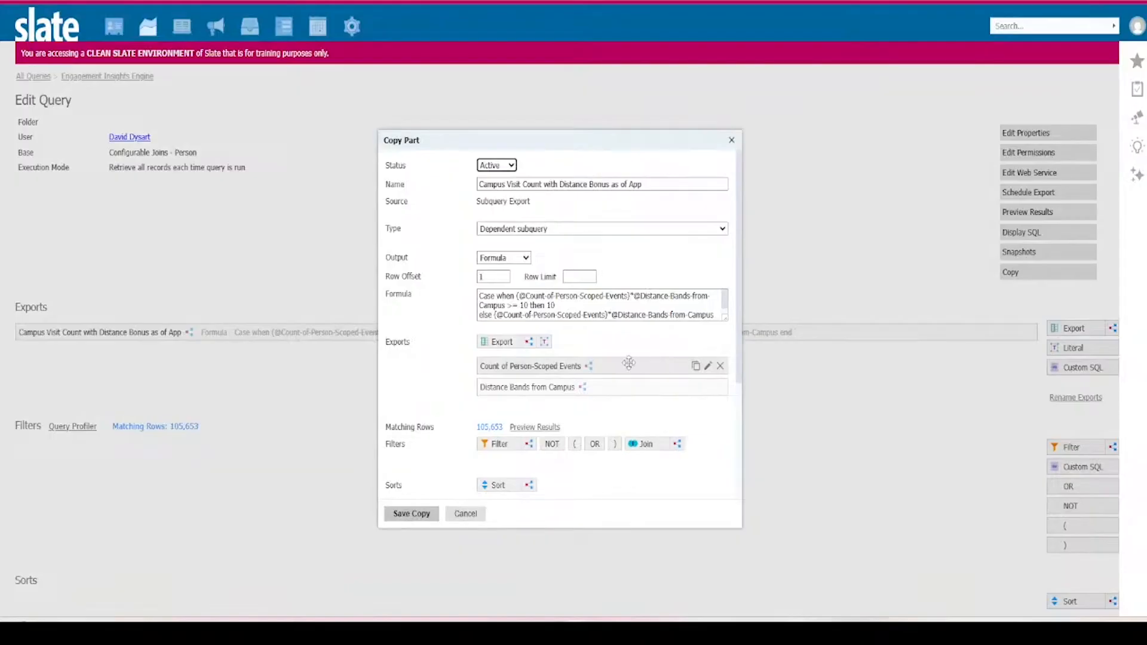
{"action": "left_click", "coordinate": [599, 366]}
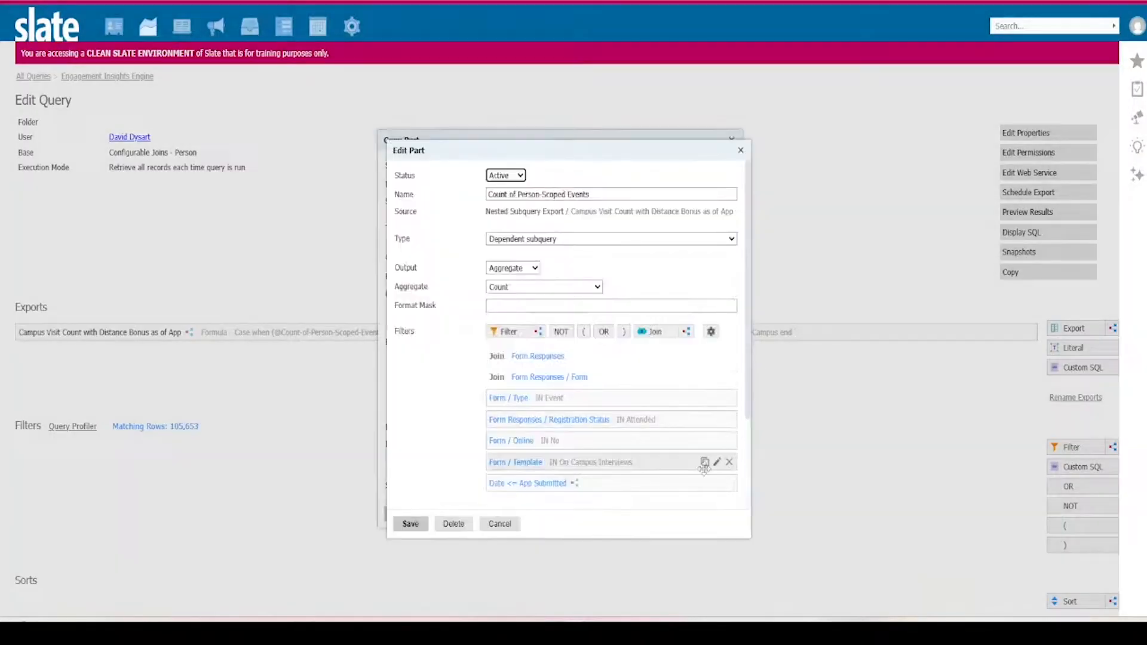
{"action": "left_click", "coordinate": [717, 483]}
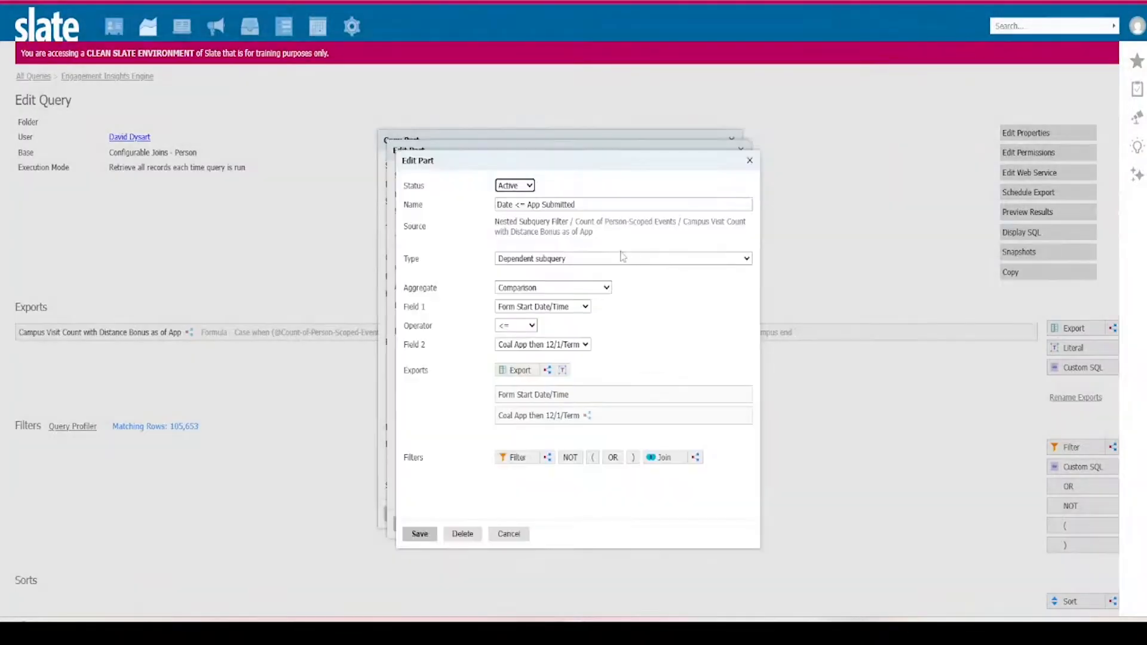
{"action": "left_click", "coordinate": [526, 186]}
{"action": "left_click", "coordinate": [515, 222]}
{"action": "left_click", "coordinate": [430, 534]}
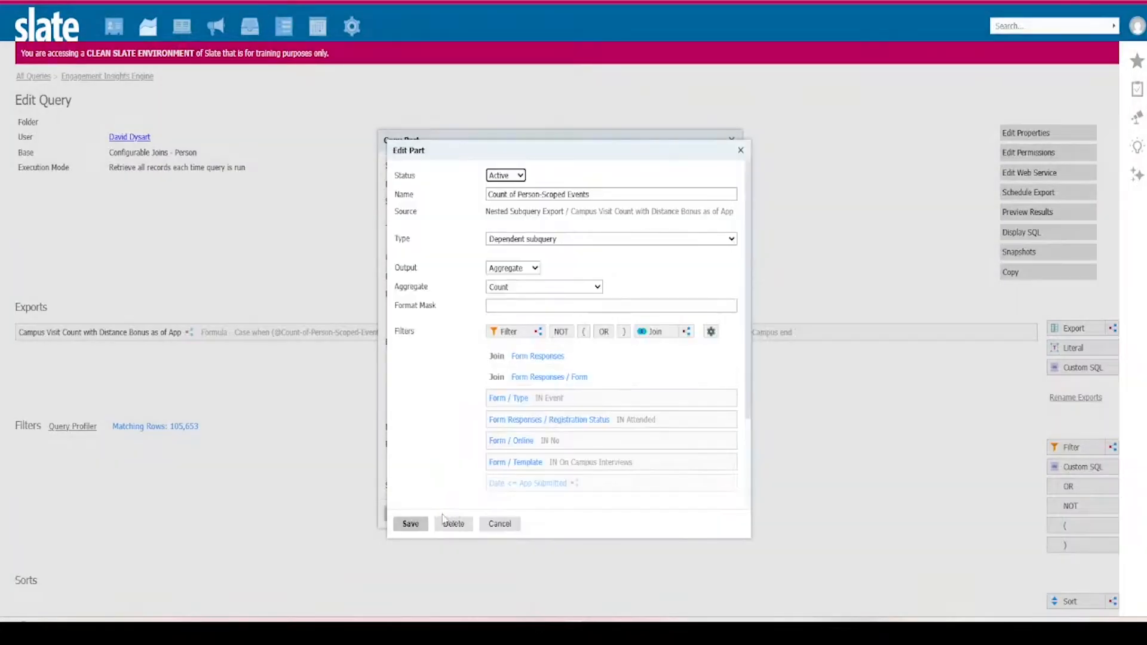
{"action": "left_click", "coordinate": [413, 522]}
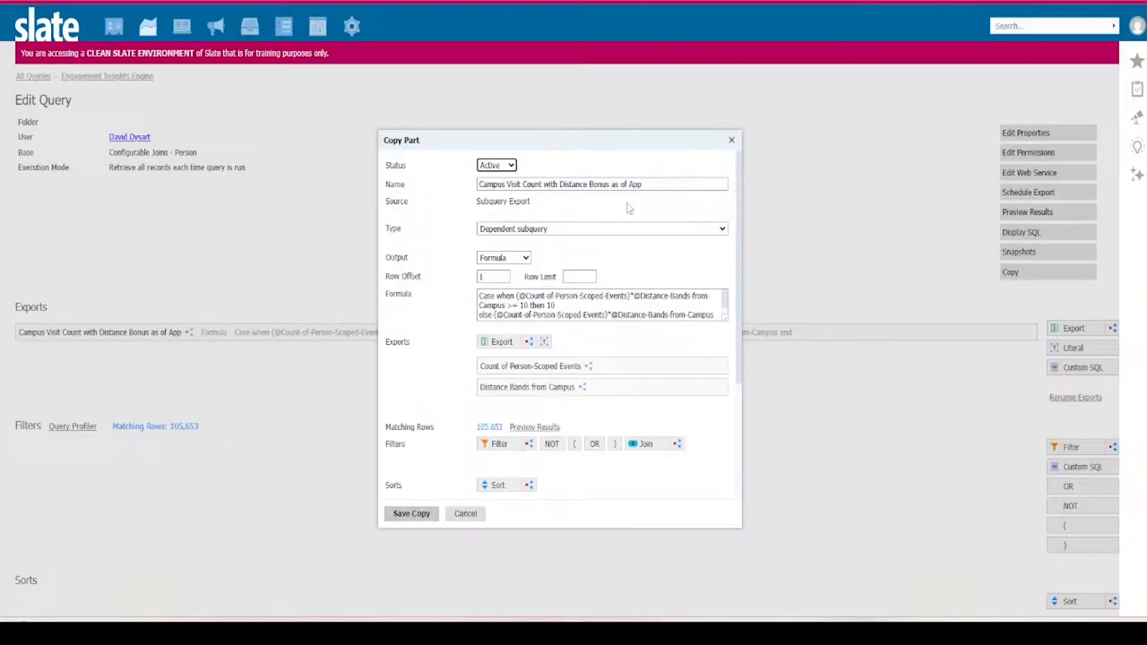
- Rename the copied export as Campus Visit Count with Distance Bonus Total and save the copy
{"action": "left_click_drag", "start_coordinate": [643, 186], "coordinate": [613, 186]}
{"action": "key", "text": "BackSpace"}
{"action": "type", "text": "Total"}
{"action": "left_click", "coordinate": [412, 515]}
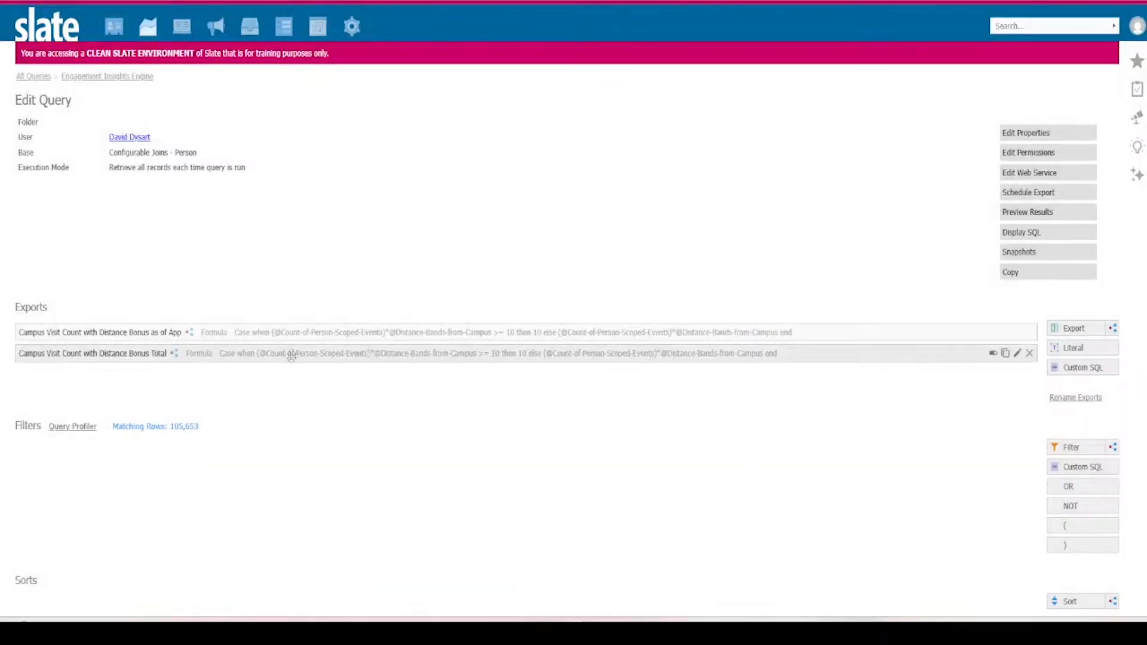
- Copy the Campus Visit Count with Distance Bonus Total export, name the copy Engagement Subscore - Events, and save it
{"action": "left_click", "coordinate": [1006, 355]}
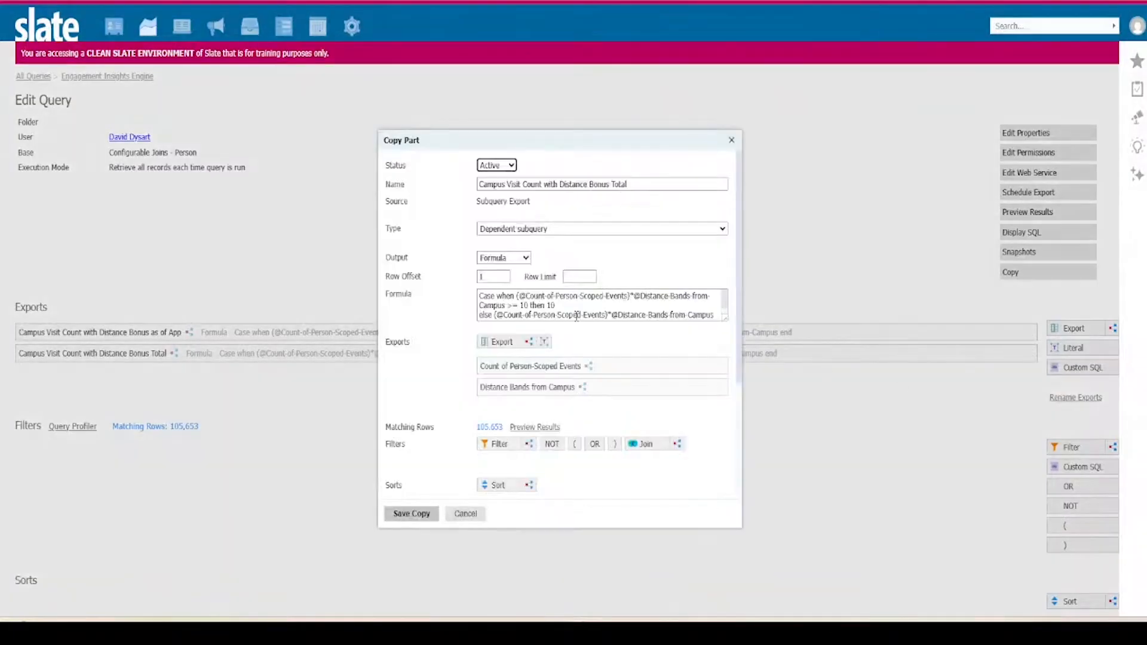
{"action": "left_click", "coordinate": [642, 184]}
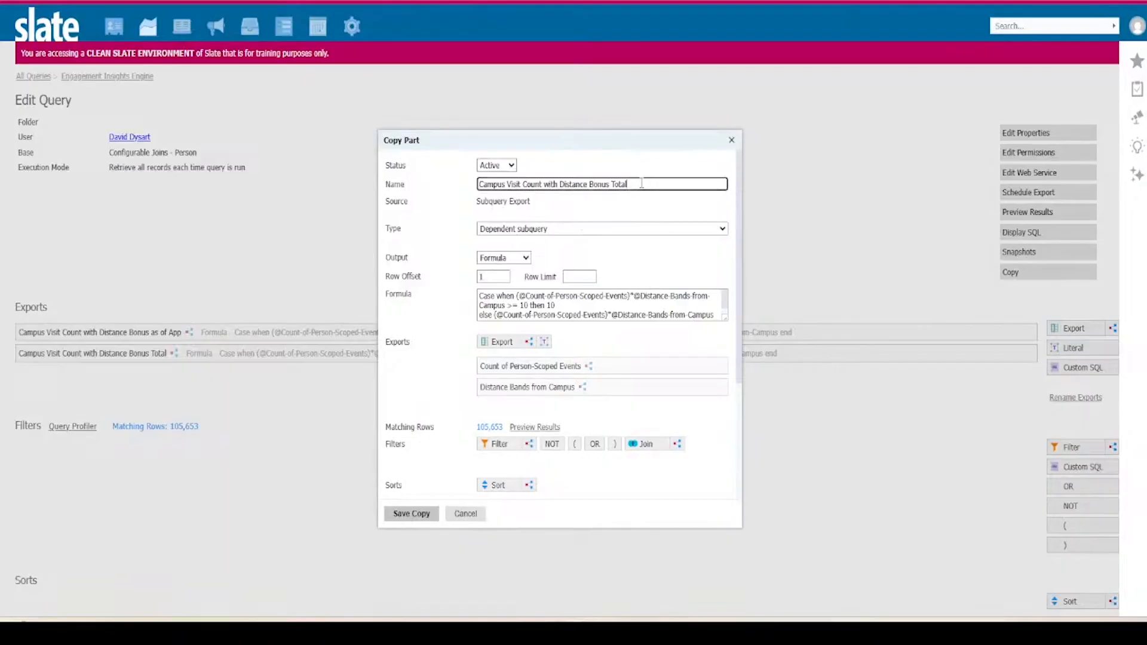
{"action": "left_click_drag", "start_coordinate": [642, 183], "coordinate": [377, 191]}
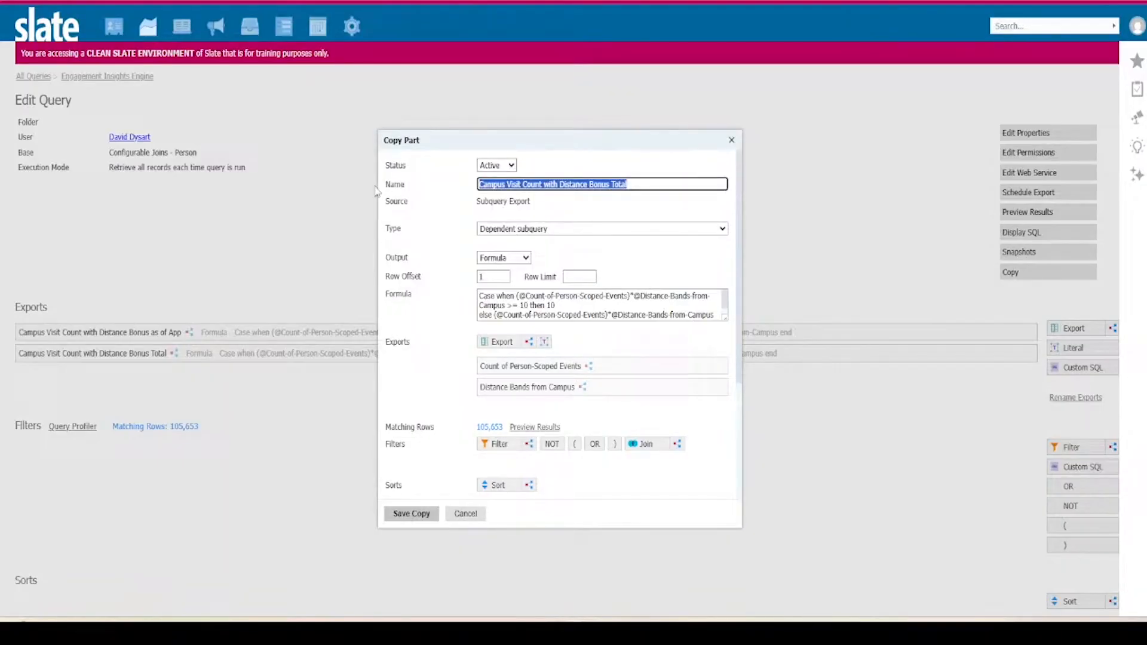
{"action": "type", "text": "Eng"}
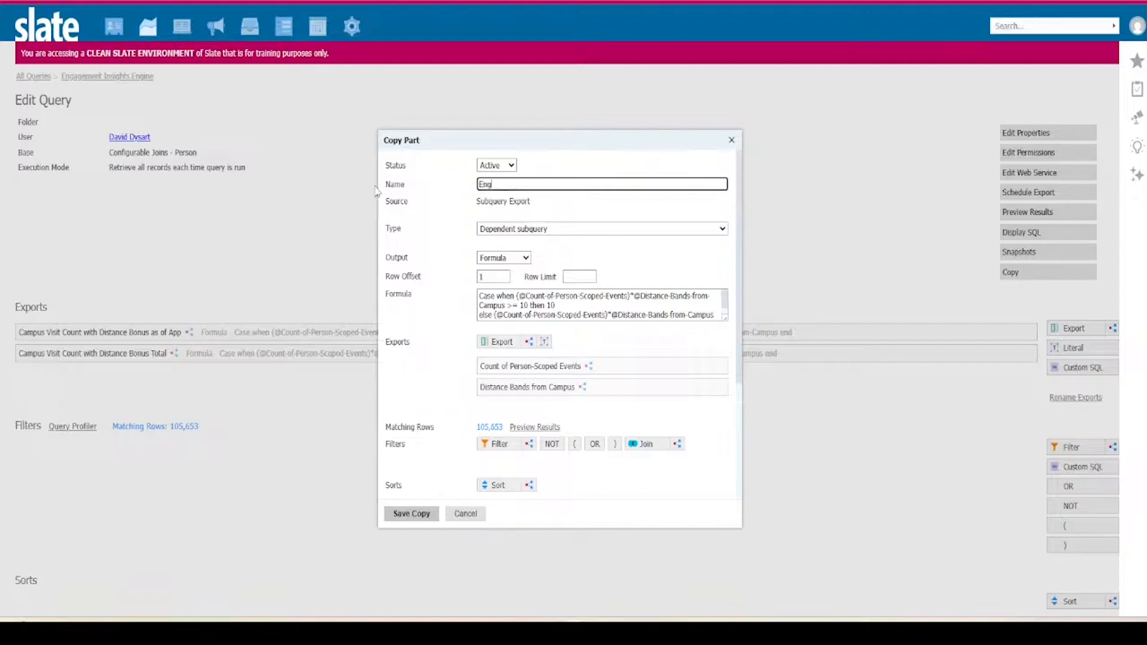
{"action": "type", "text": "agement Subscore - Events"}
{"action": "left_click_drag", "start_coordinate": [725, 318], "coordinate": [725, 346]}
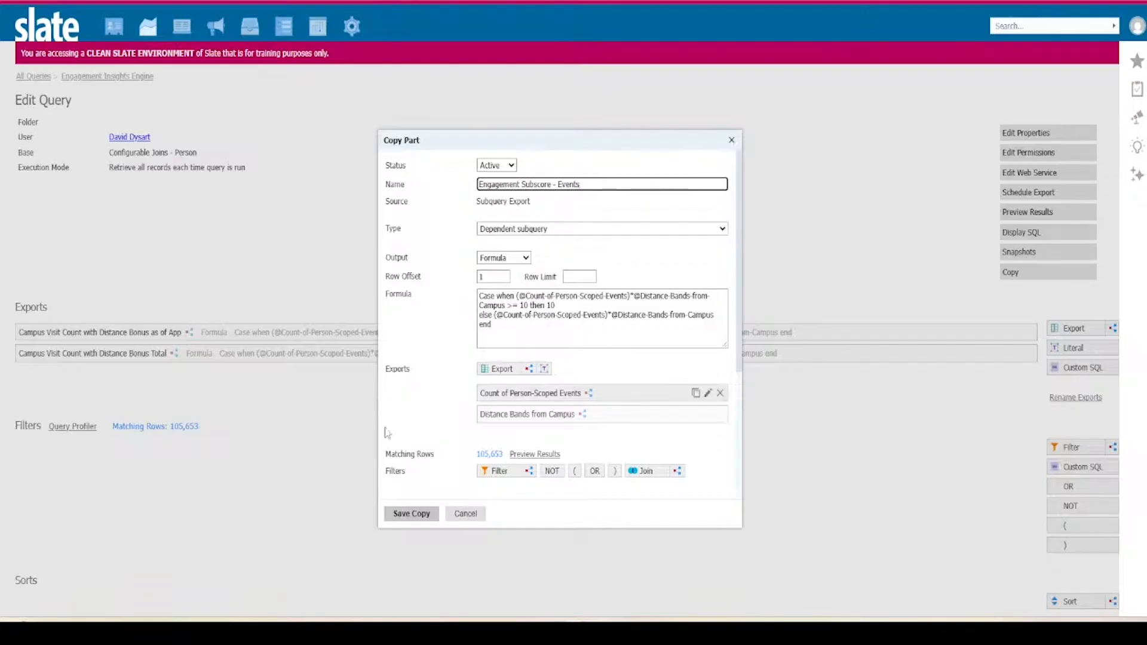
{"action": "left_click", "coordinate": [411, 514]}
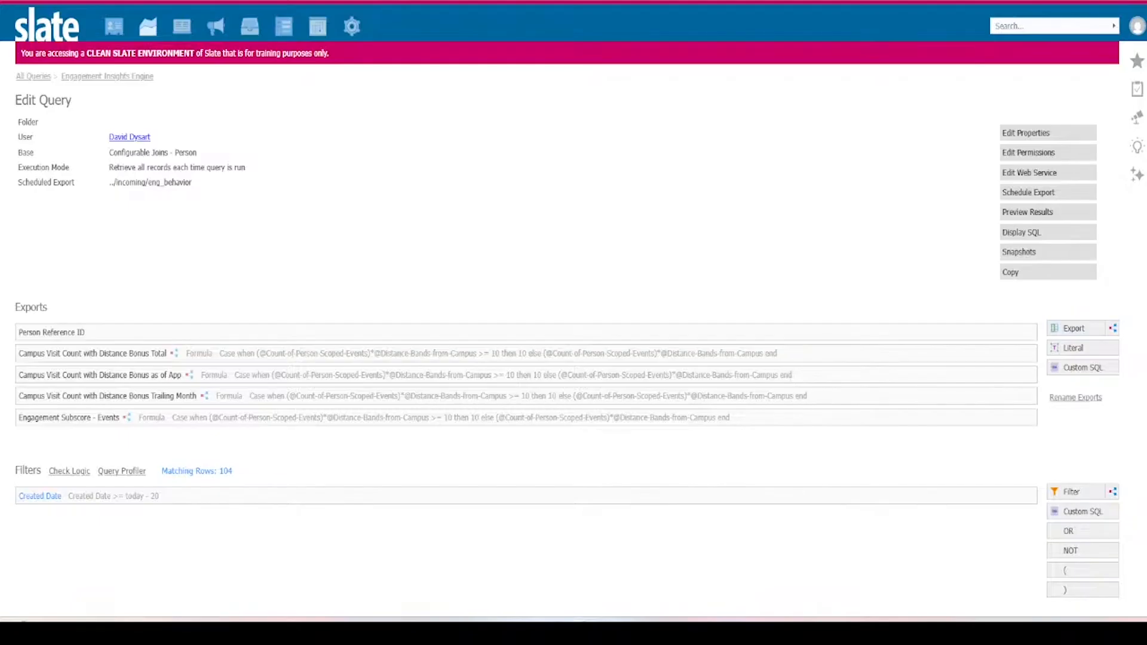
- Add a subquery export to the query named Ping: Minutes with its output set to Formula
{"action": "left_click", "coordinate": [1113, 328]}
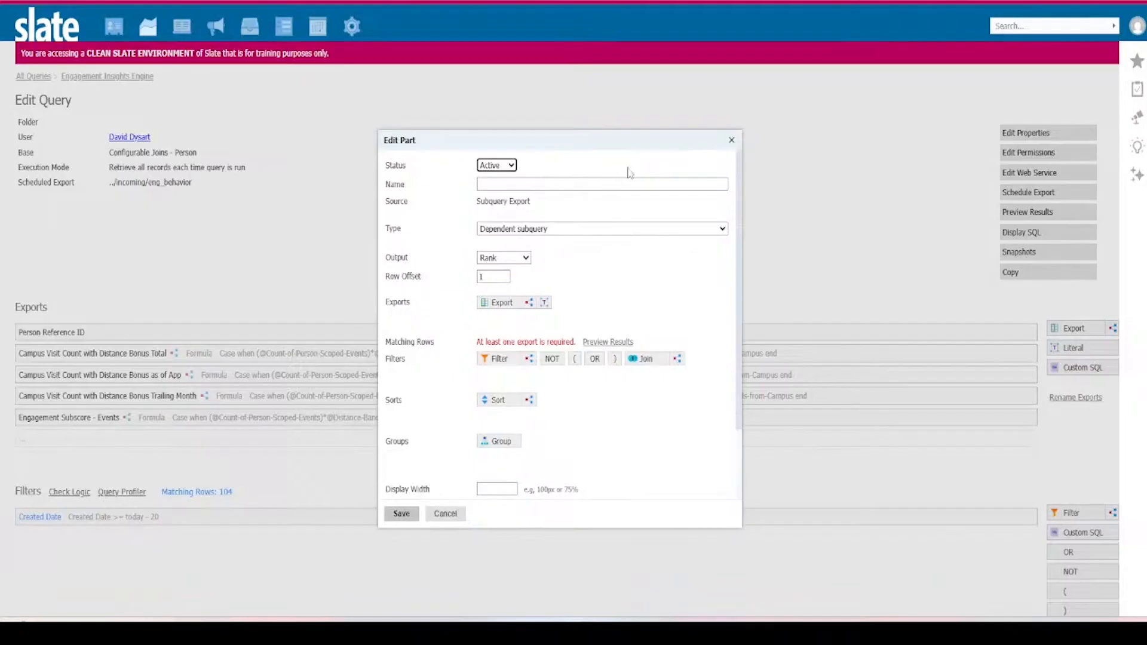
{"action": "left_click", "coordinate": [555, 185]}
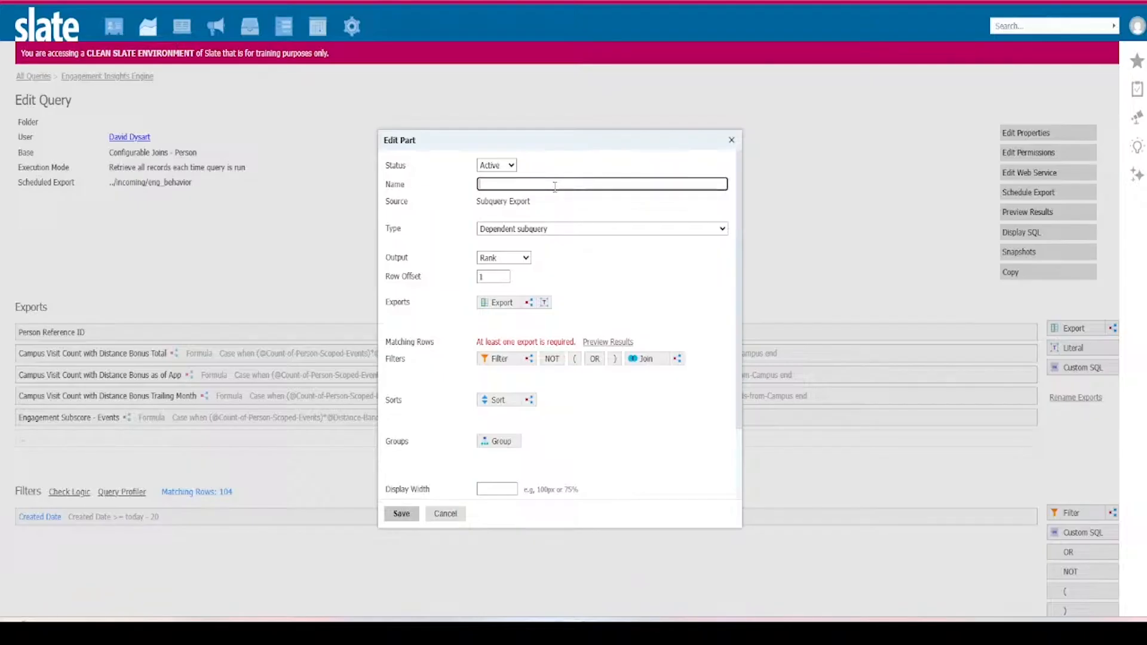
{"action": "type", "text": "Ping: Minutes"}
{"action": "left_click", "coordinate": [508, 262]}
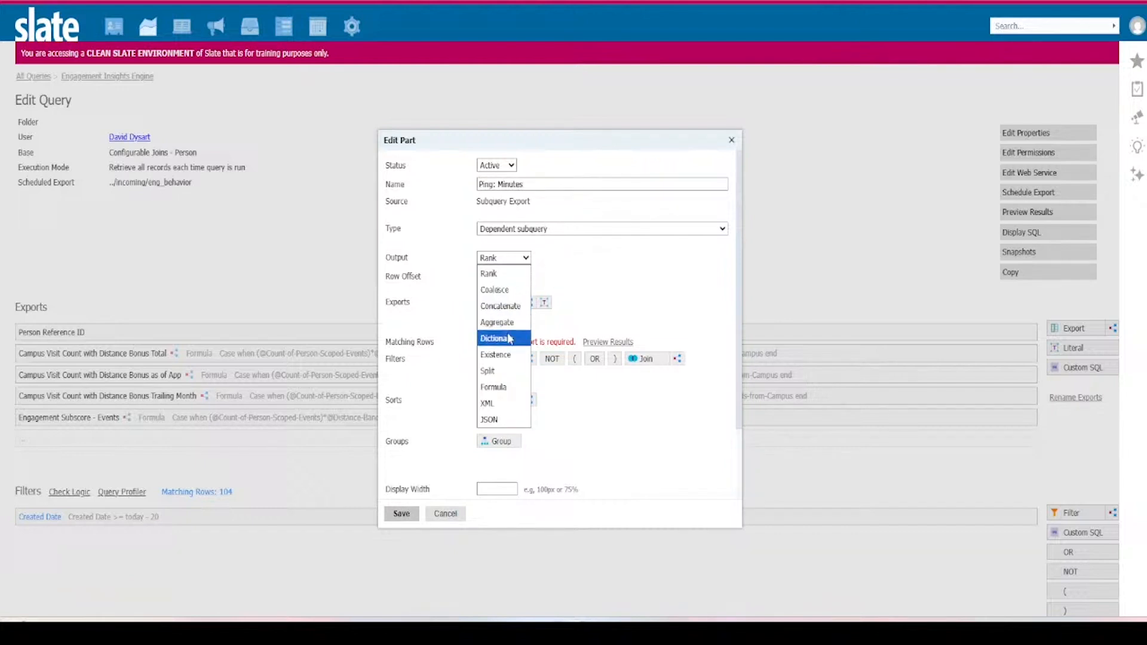
{"action": "left_click", "coordinate": [509, 388]}
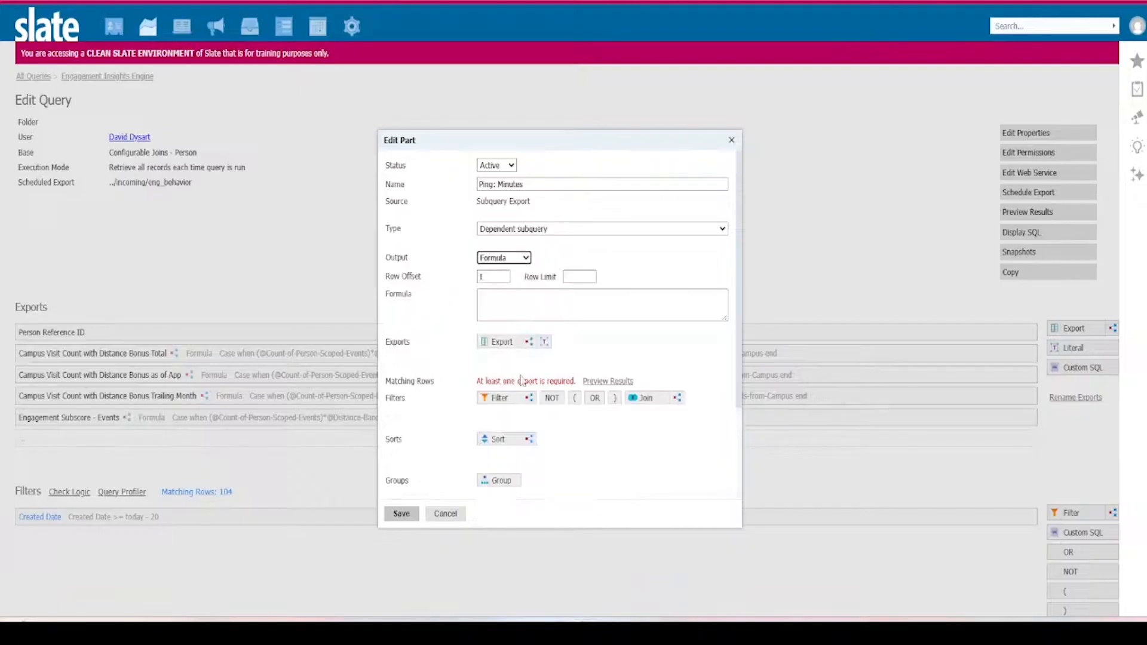
{"action": "left_click", "coordinate": [547, 305]}
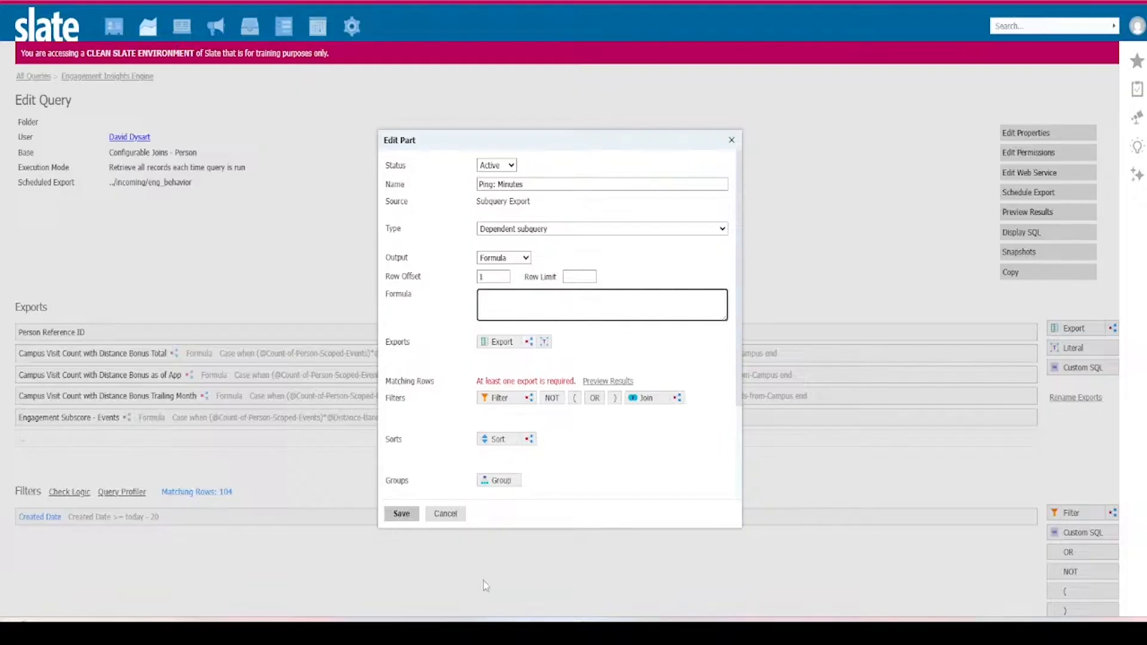
- Add a nested subquery export named Ping Nested inside Ping: Minutes, with Aggregate output set to Sum
{"action": "left_click", "coordinate": [528, 342]}
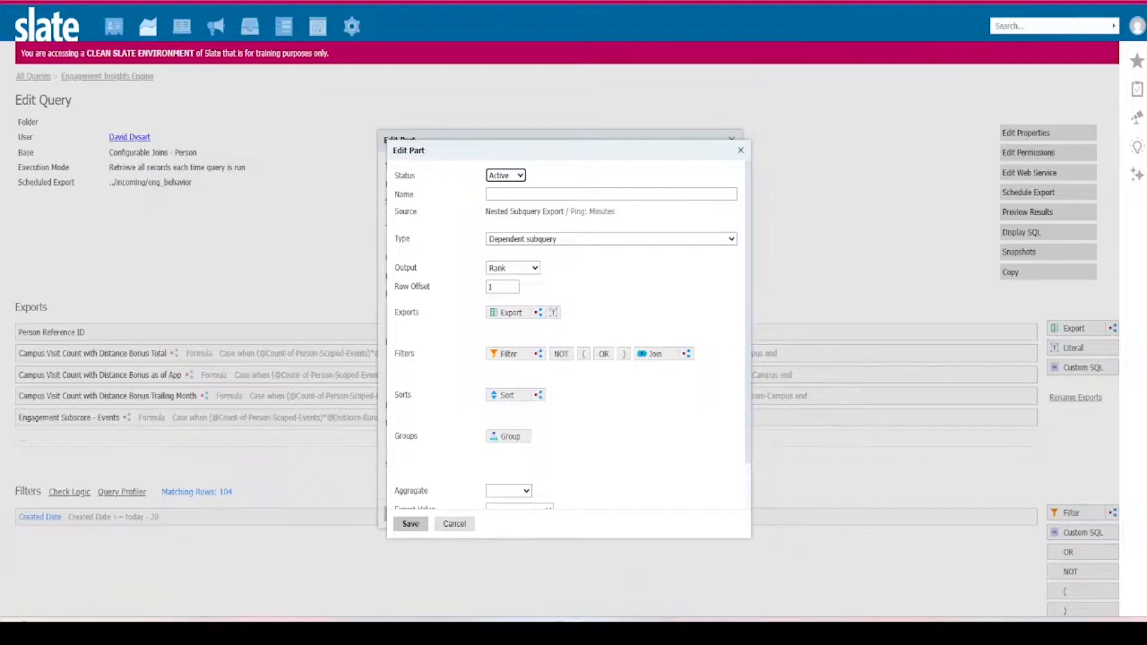
{"action": "left_click", "coordinate": [512, 268]}
{"action": "left_click", "coordinate": [565, 192]}
{"action": "type", "text": "Ping "}
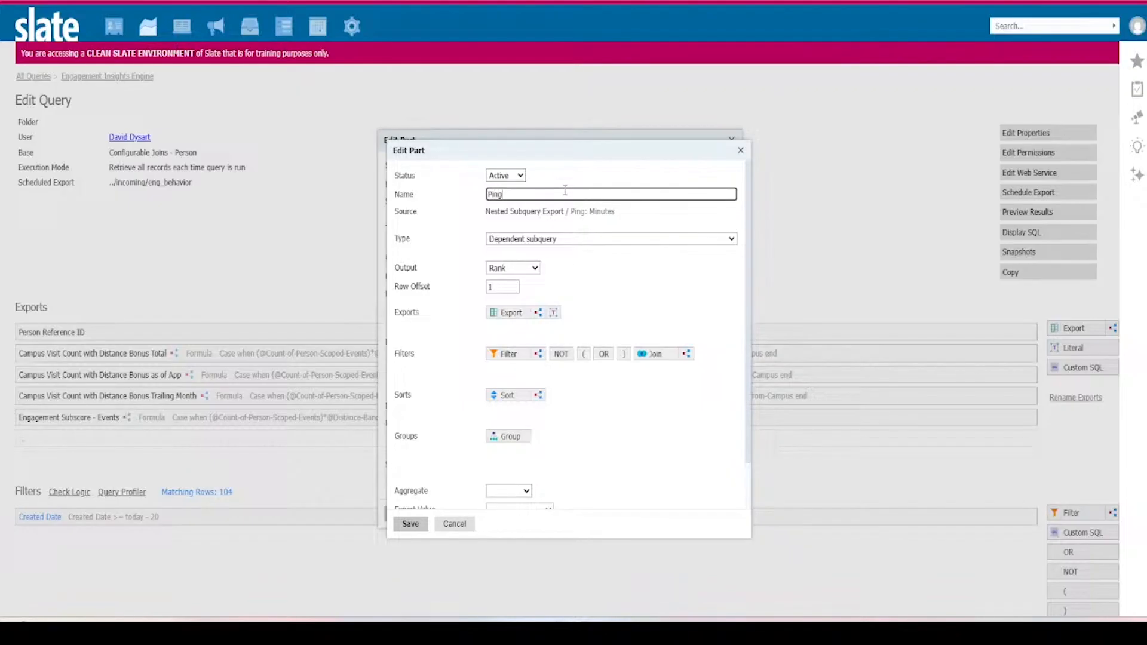
{"action": "type", "text": "Nested"}
{"action": "left_click", "coordinate": [532, 269]}
{"action": "left_click", "coordinate": [515, 333]}
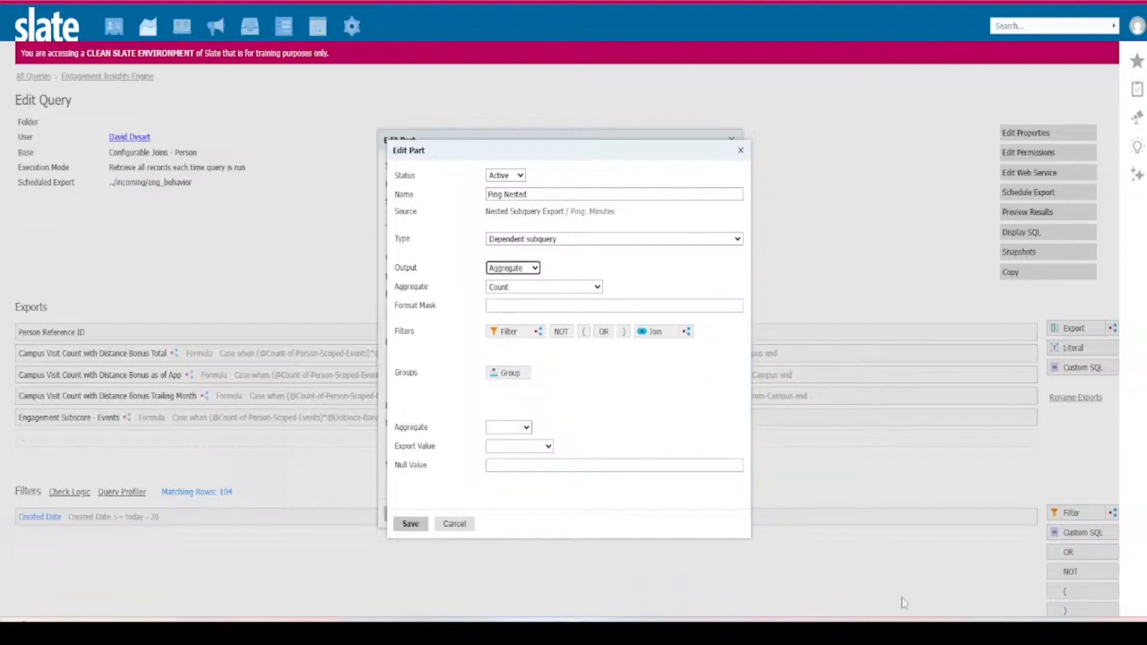
{"action": "left_click", "coordinate": [522, 287]}
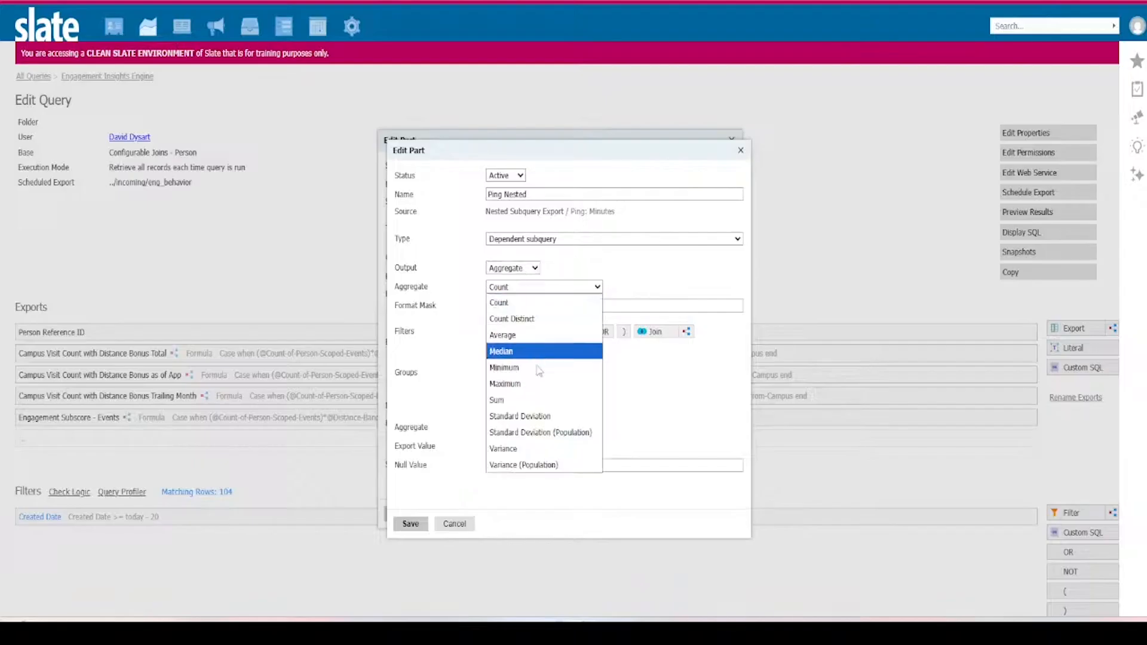
{"action": "left_click", "coordinate": [532, 400]}
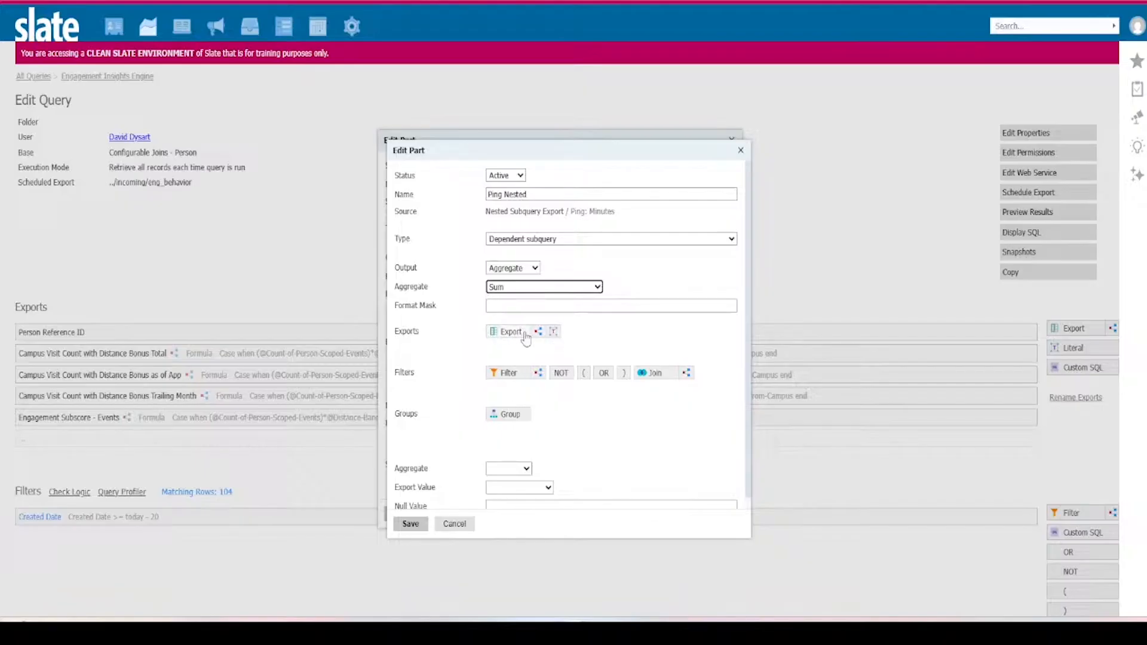
{"action": "left_click", "coordinate": [505, 333]}
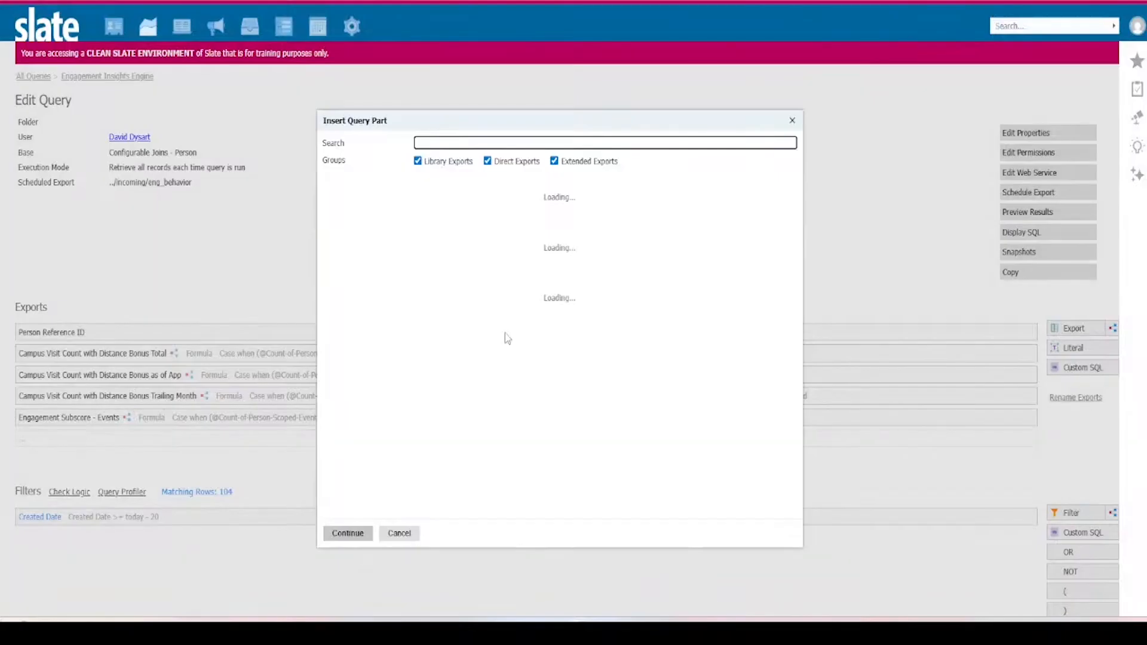
{"action": "type", "text": "ping"}
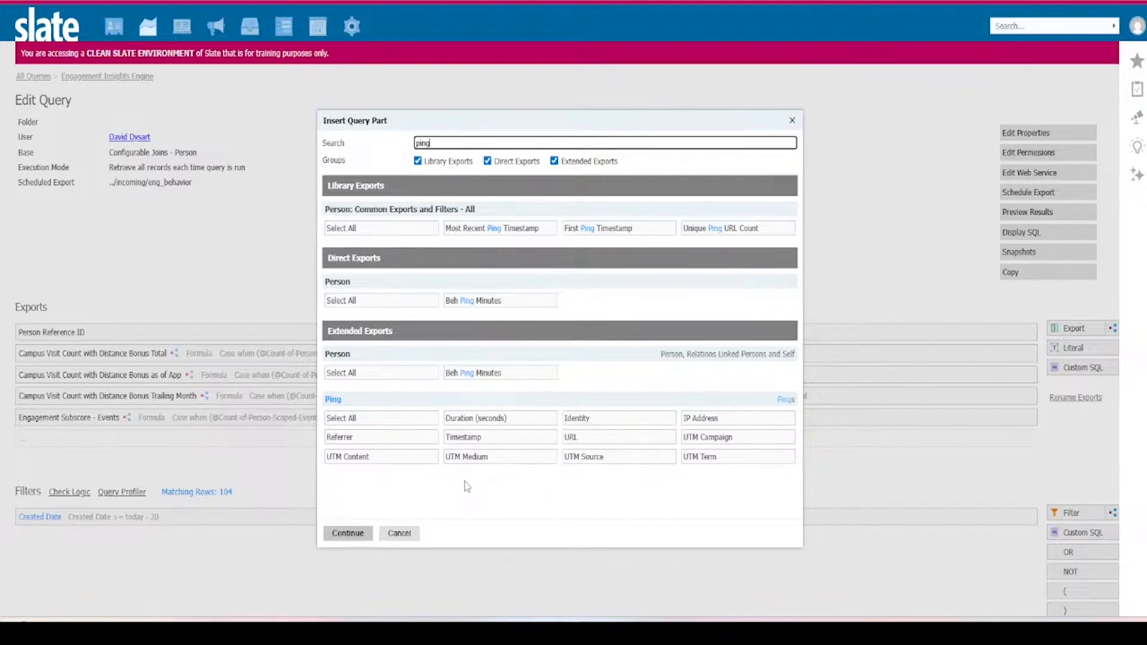
{"action": "left_click", "coordinate": [745, 234]}
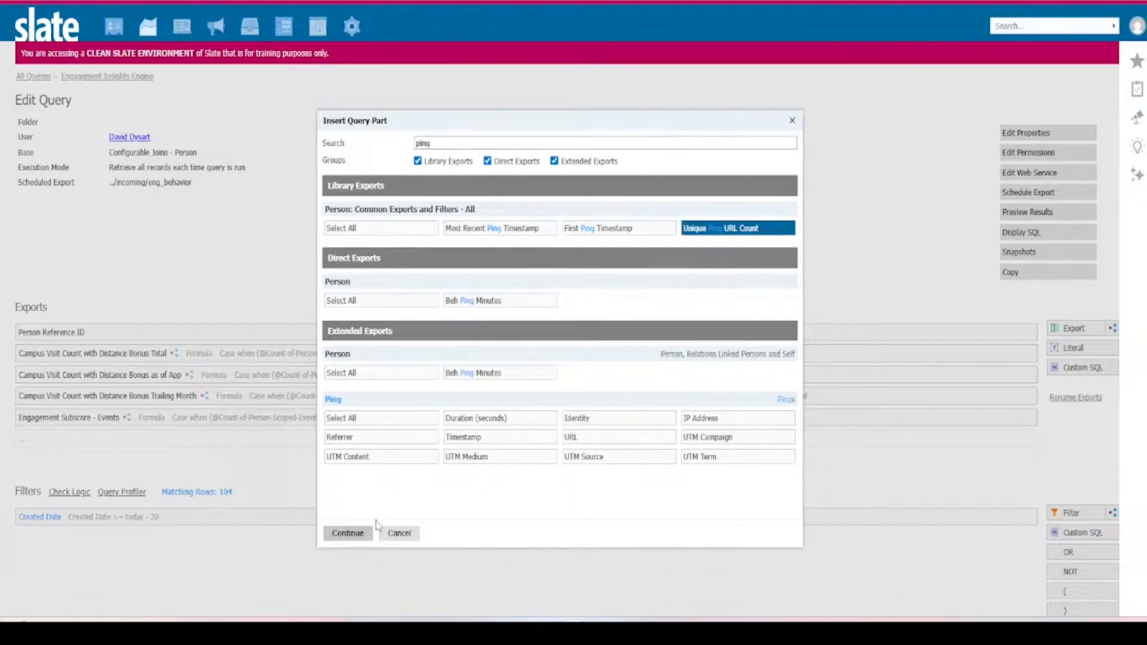
{"action": "left_click", "coordinate": [349, 533]}
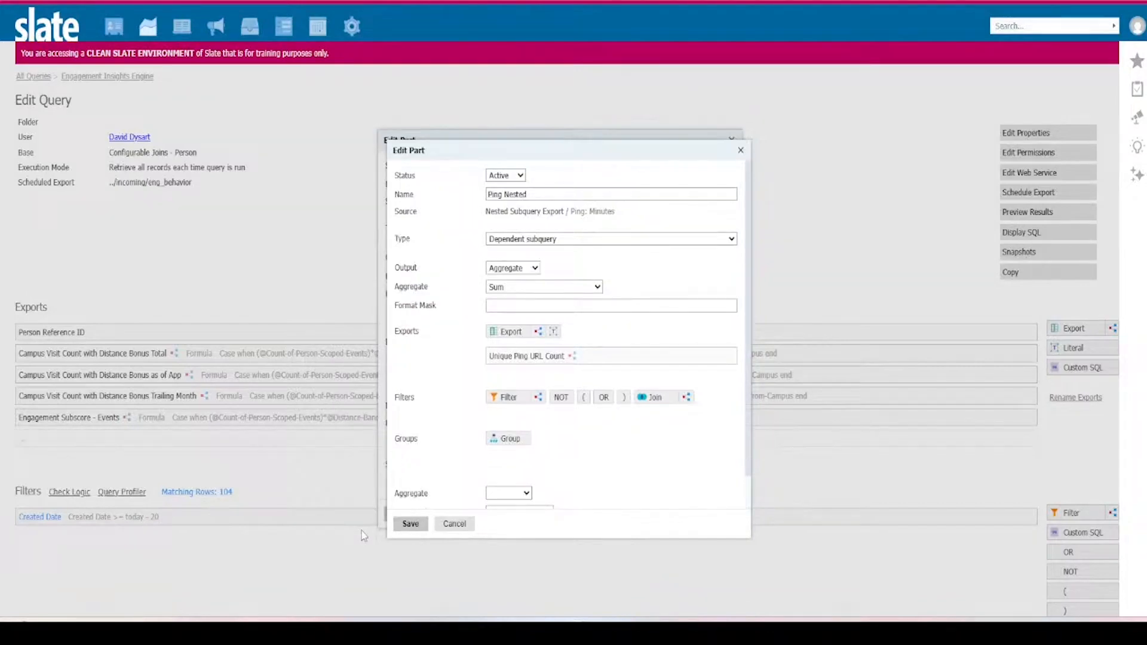
{"action": "left_click", "coordinate": [597, 355]}
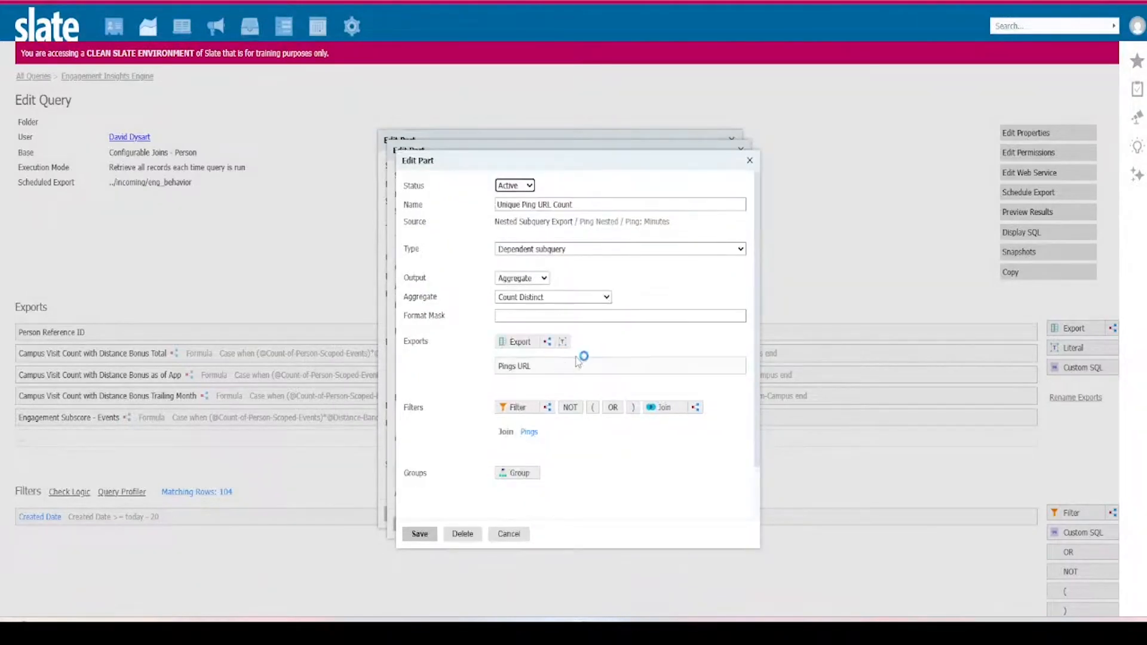
{"action": "left_click", "coordinate": [509, 533]}
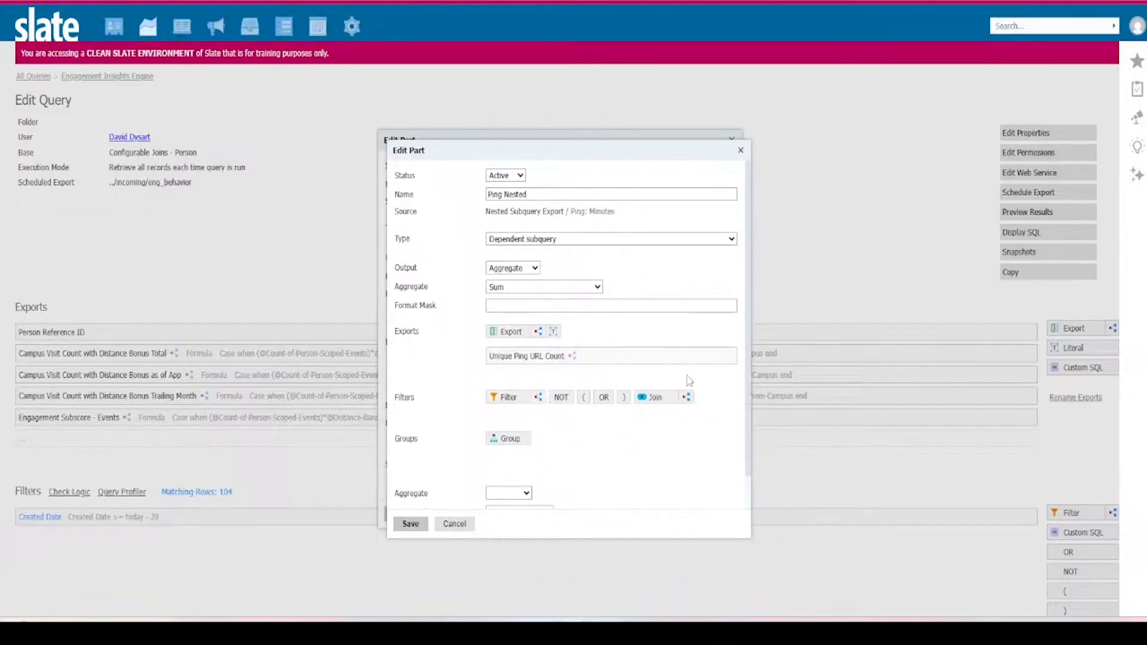
{"action": "left_click", "coordinate": [729, 356]}
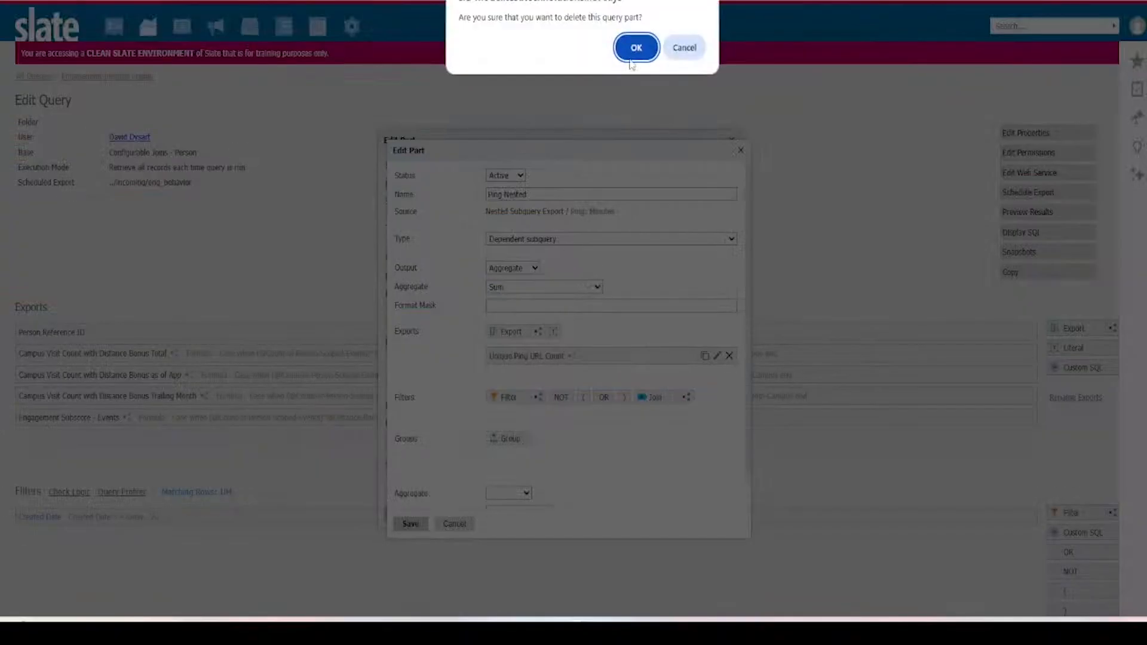
{"action": "left_click", "coordinate": [632, 52]}
- Add the Ping Duration (seconds) export to Ping Nested through a new Person / Pings join
{"action": "left_click", "coordinate": [518, 333]}
{"action": "type", "text": "Ping dura"}
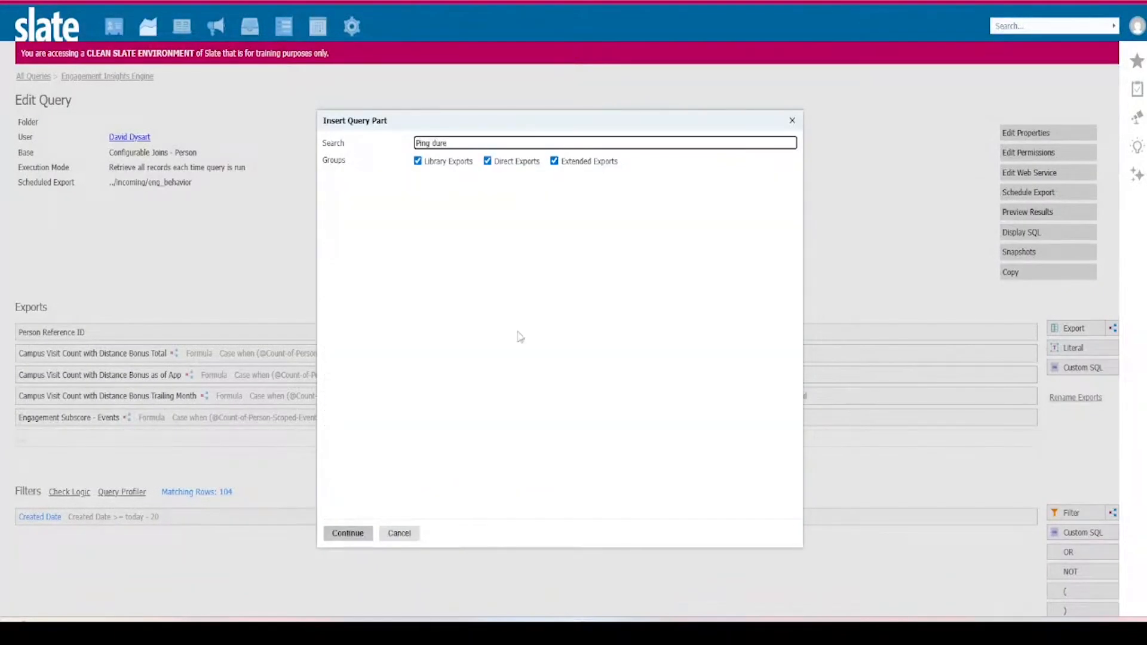
{"action": "left_click", "coordinate": [503, 229]}
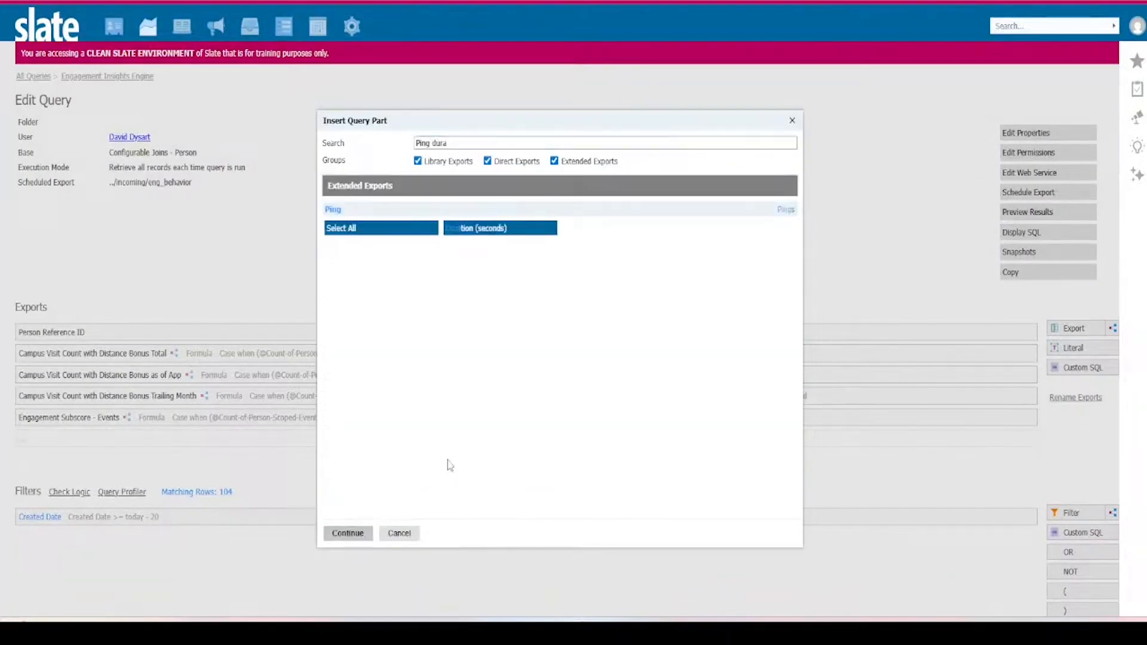
{"action": "left_click", "coordinate": [347, 533]}
{"action": "left_click", "coordinate": [577, 197]}
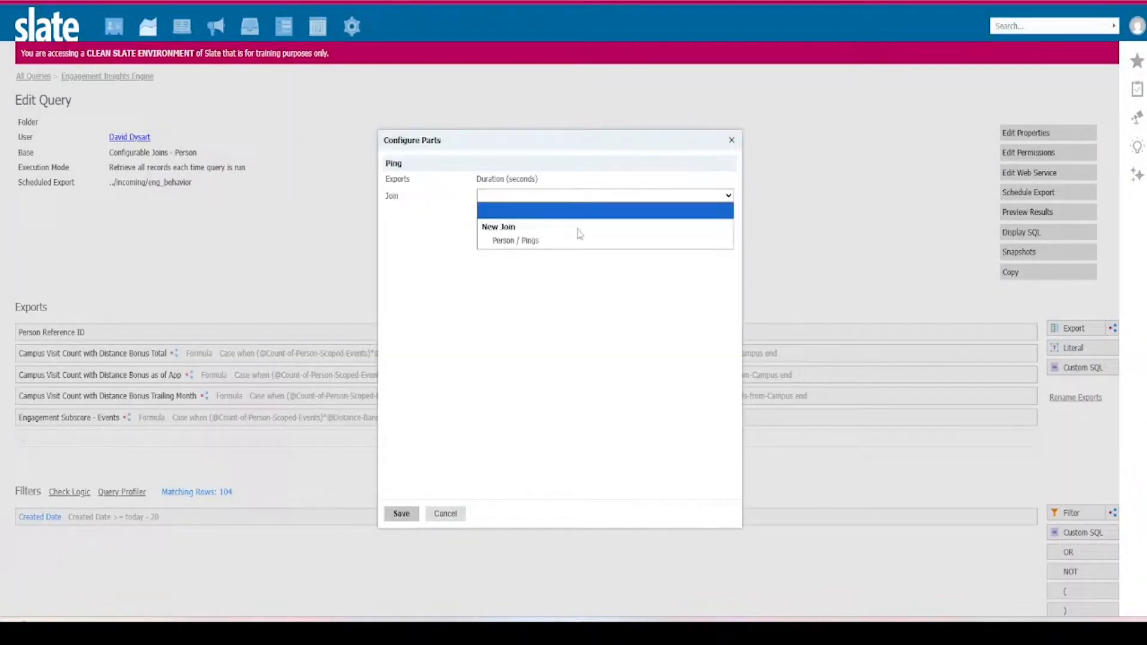
{"action": "left_click", "coordinate": [564, 240]}
{"action": "left_click", "coordinate": [402, 515]}
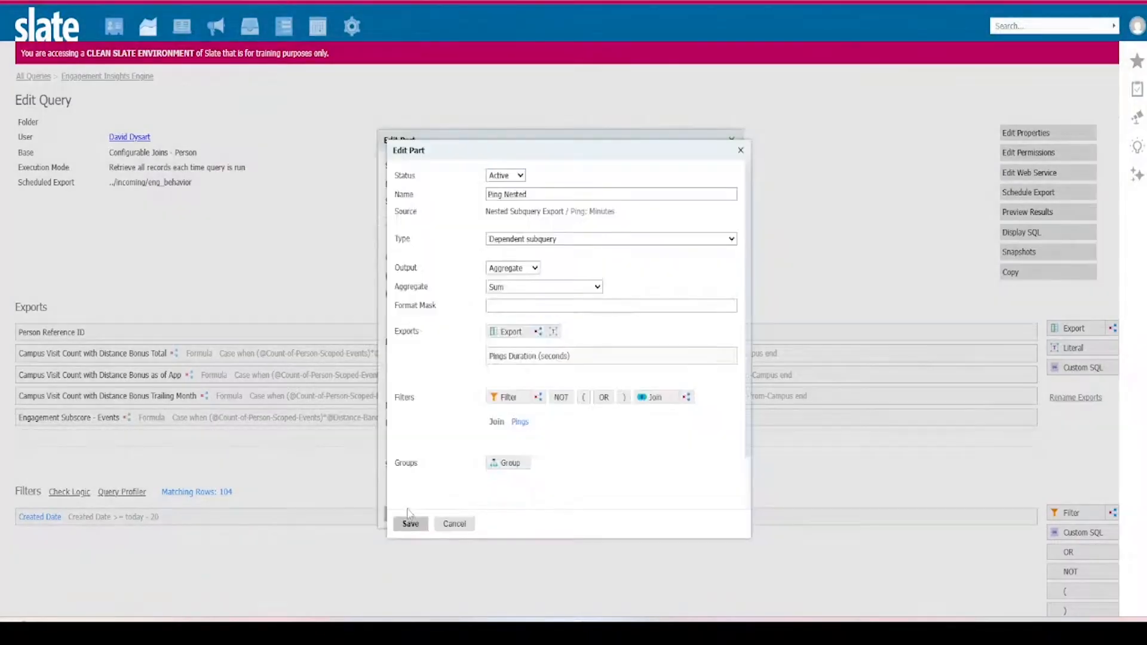
- Add a nested subquery filter to Ping Nested with its Aggregate set to Comparison
{"action": "left_click", "coordinate": [527, 402]}
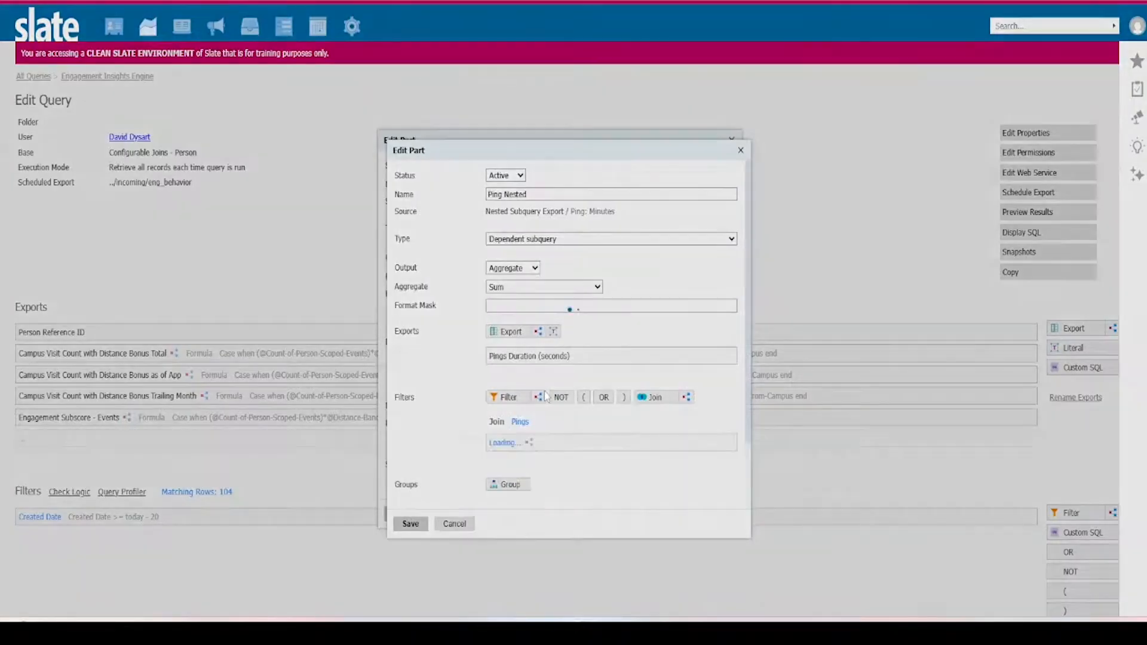
{"action": "left_click", "coordinate": [534, 279]}
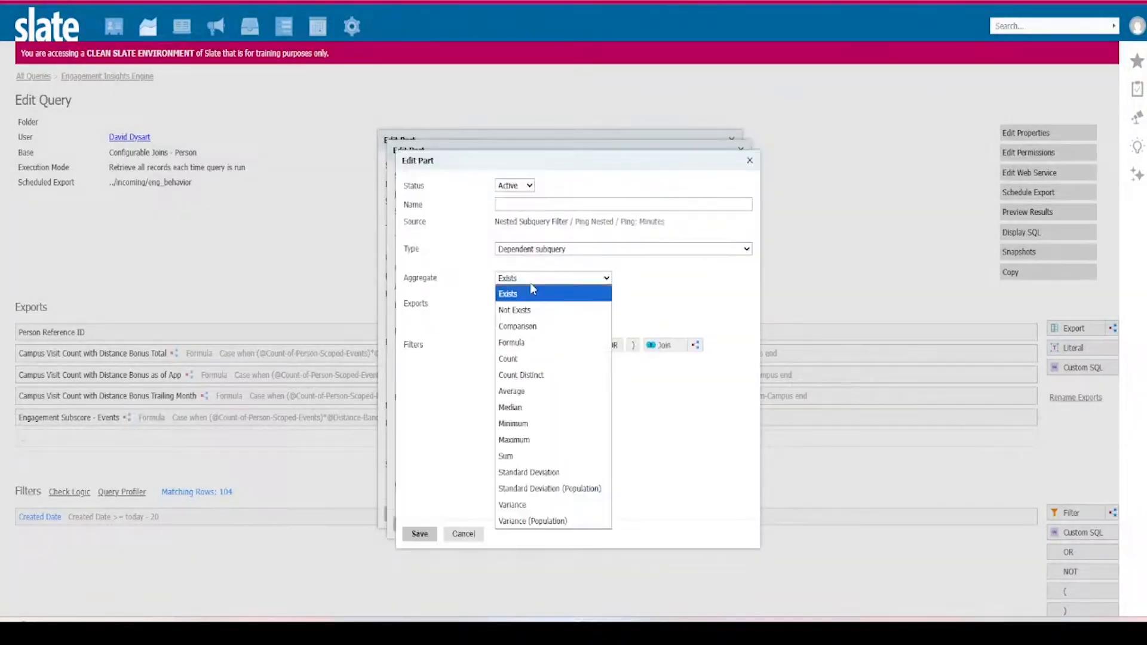
{"action": "left_click", "coordinate": [533, 324]}
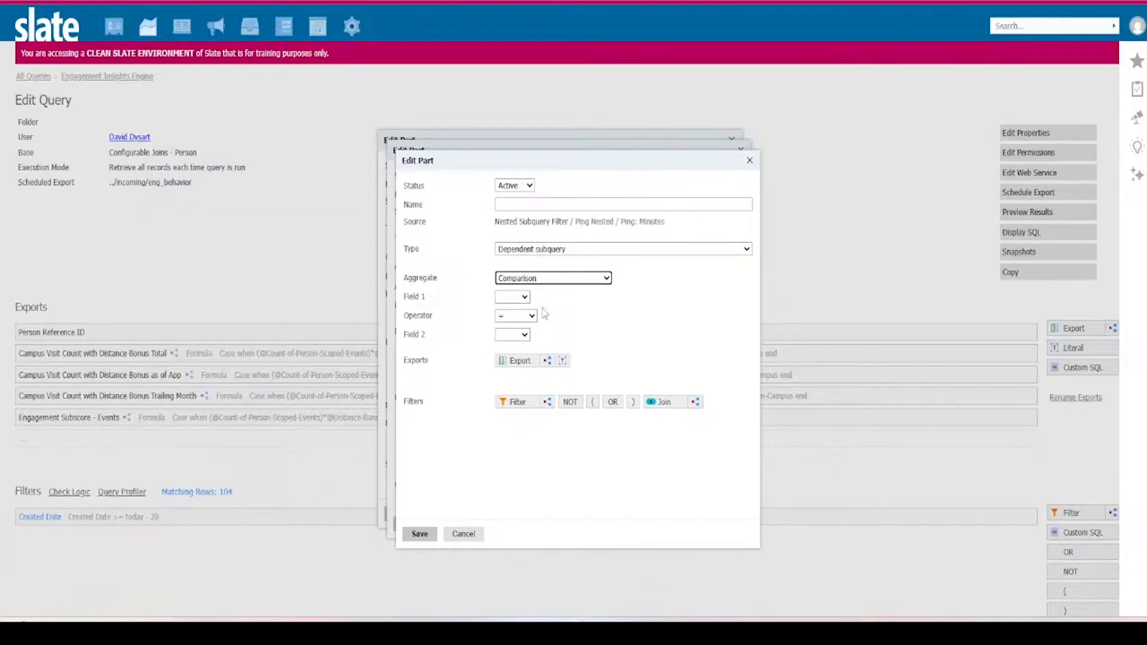
{"action": "left_click", "coordinate": [520, 297]}
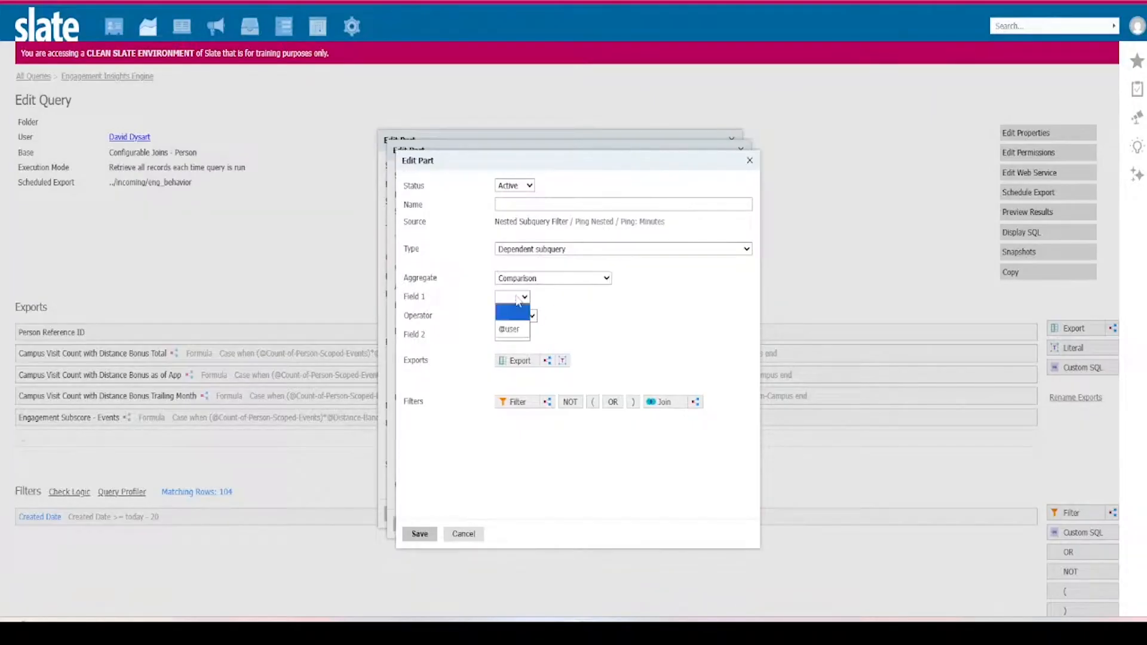
{"action": "left_click", "coordinate": [535, 315]}
{"action": "left_click", "coordinate": [562, 361]}
{"action": "left_click", "coordinate": [541, 216]}
{"action": "type", "text": "www.Slate"}
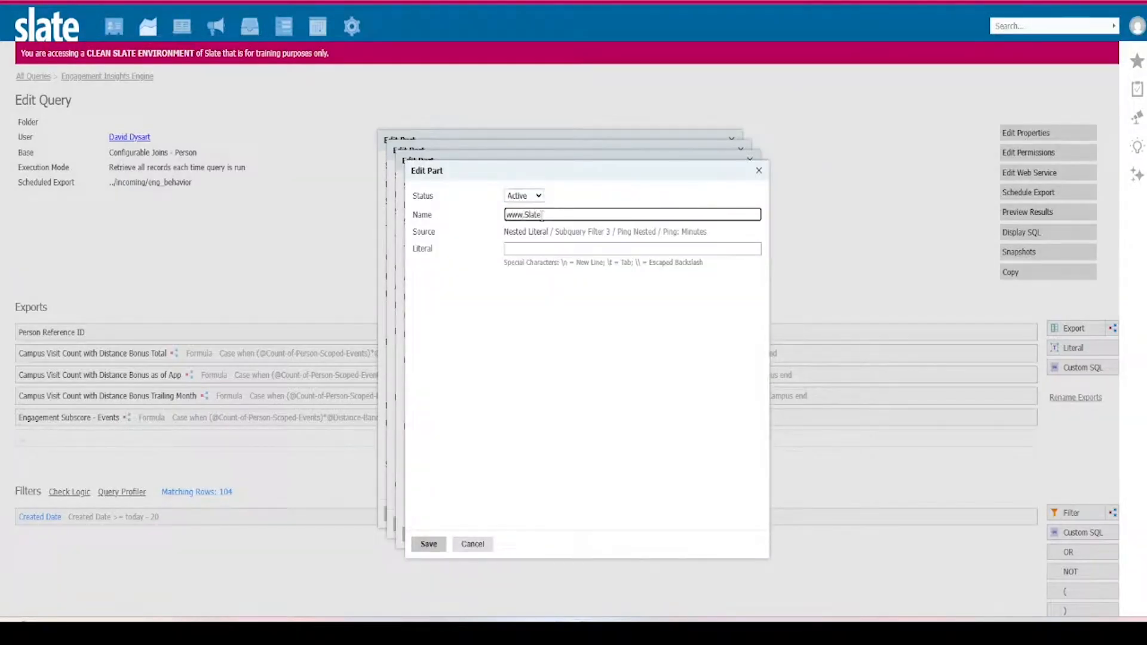
{"action": "type", "text": ".com"}
{"action": "left_click_drag", "start_coordinate": [557, 215], "coordinate": [543, 215]}
{"action": "type", "text": "org"}
{"action": "key", "text": "ctrl+a"}
{"action": "key", "text": "ctrl+c"}
{"action": "left_click", "coordinate": [536, 248]}
{"action": "key", "text": "ctrl+v"}
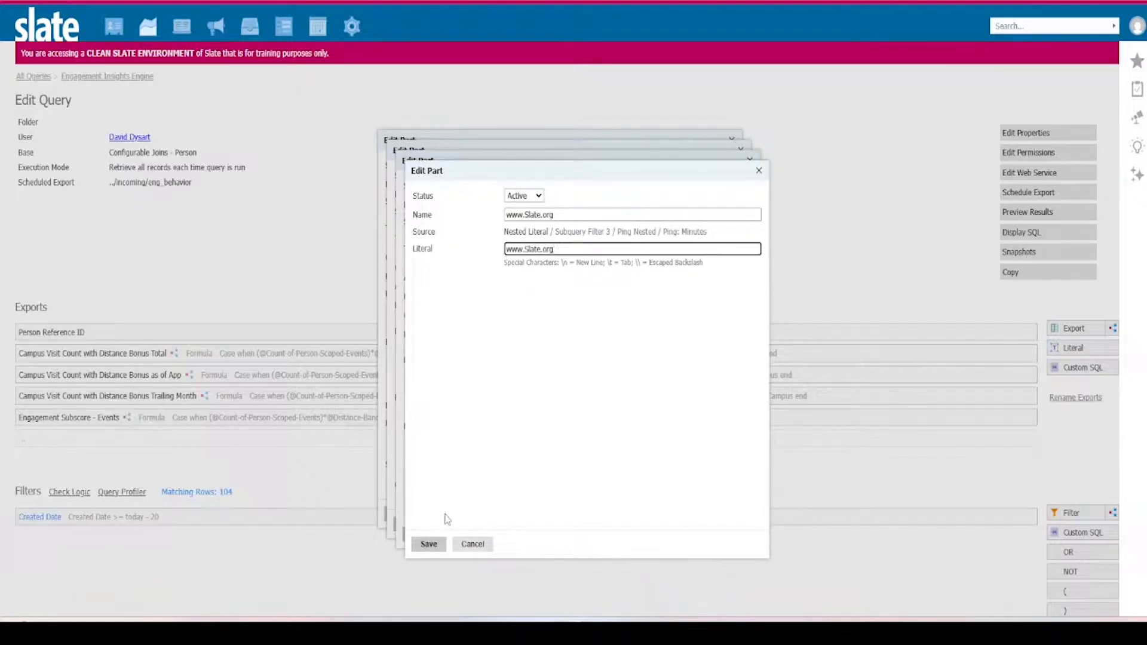
{"action": "left_click", "coordinate": [443, 543]}
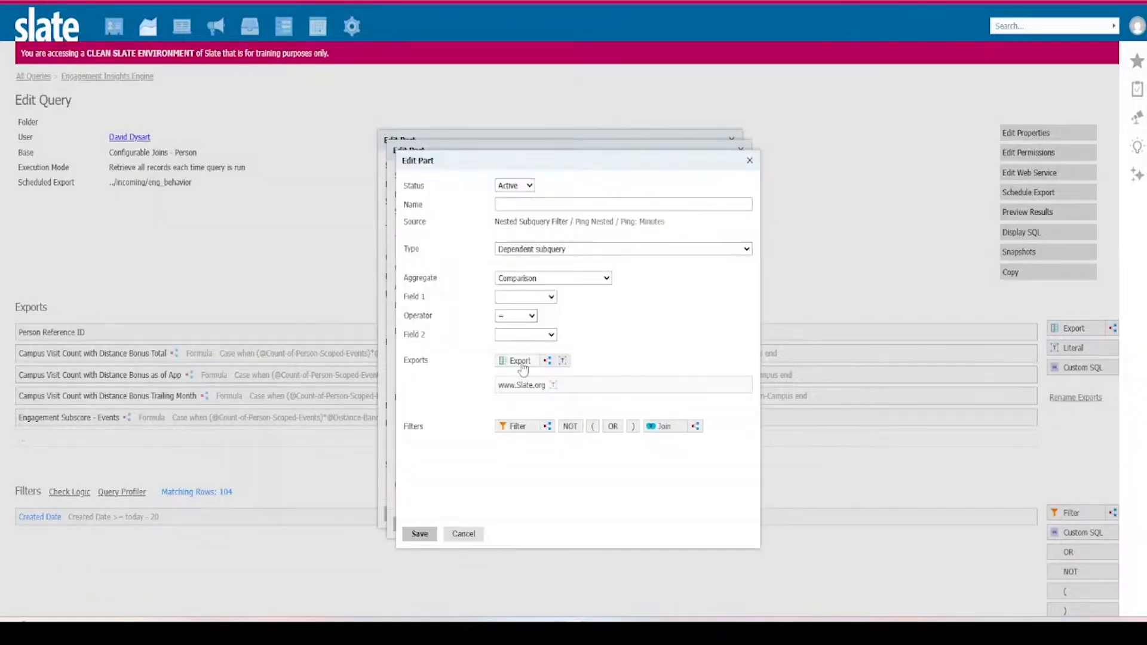
- Add the direct Pings URL export to the comparison filter
{"action": "left_click", "coordinate": [524, 367]}
{"action": "type", "text": "pin"}
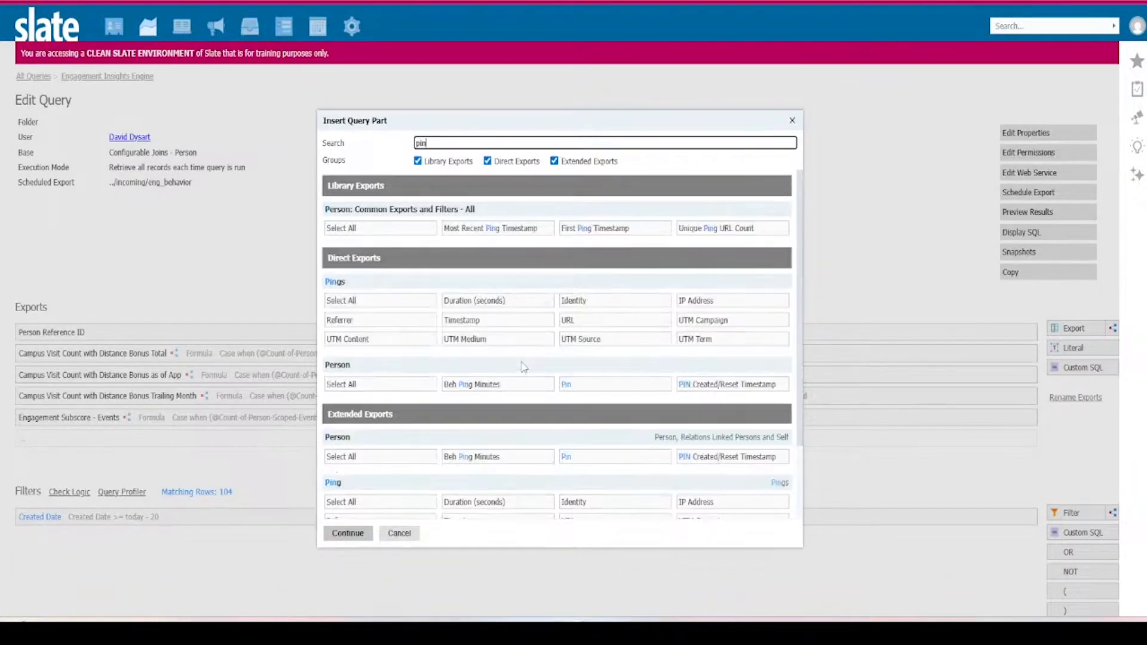
{"action": "type", "text": "g ur"}
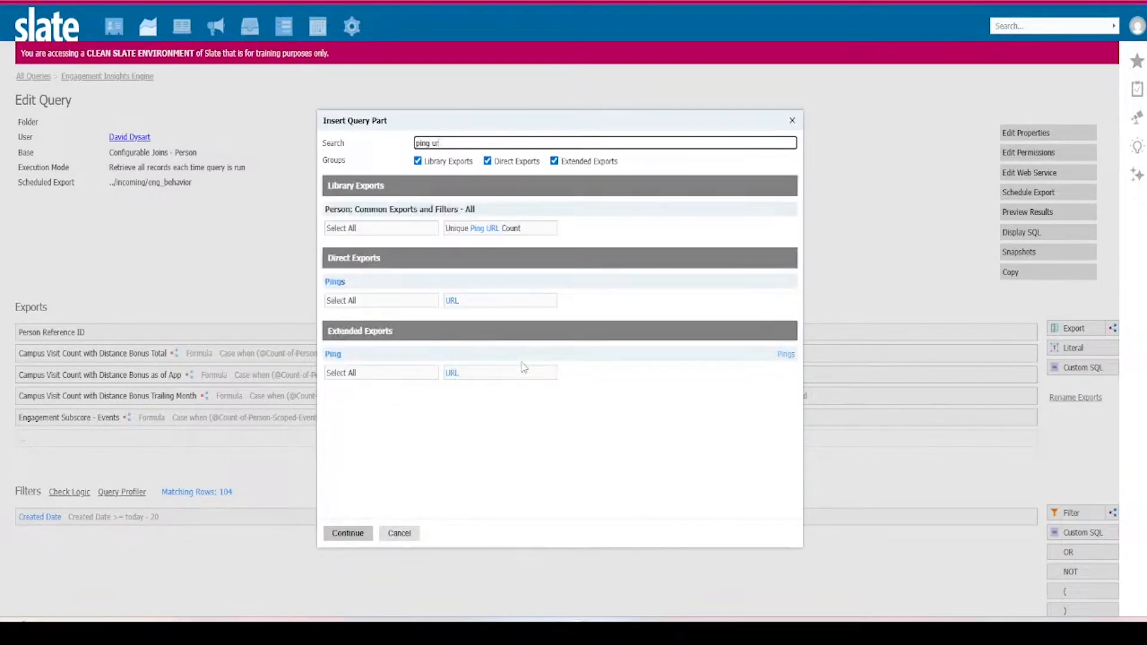
{"action": "left_click", "coordinate": [525, 301]}
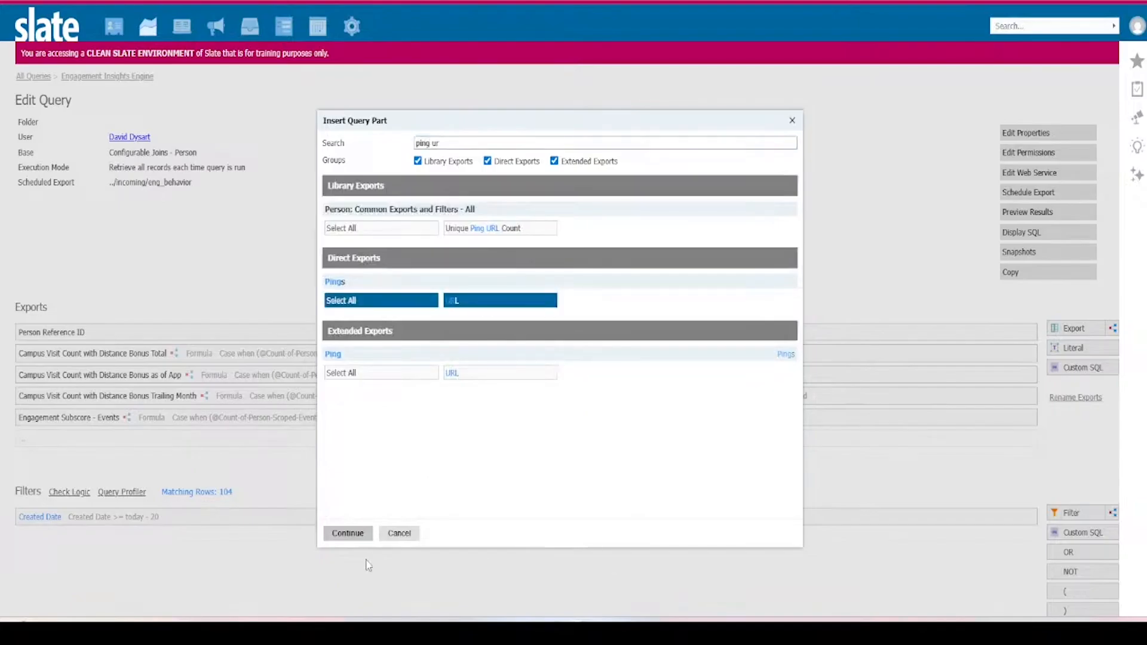
{"action": "left_click", "coordinate": [347, 533]}
{"action": "left_click", "coordinate": [525, 297]}
{"action": "left_click", "coordinate": [509, 344]}
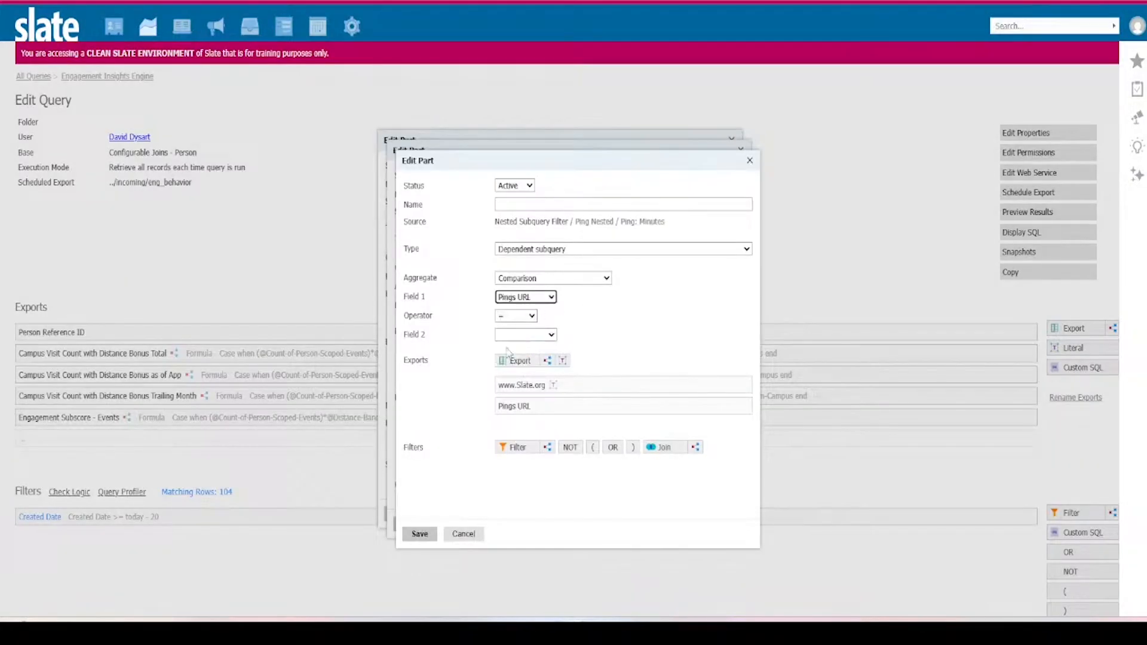
{"action": "left_click", "coordinate": [532, 334]}
{"action": "left_click", "coordinate": [535, 372]}
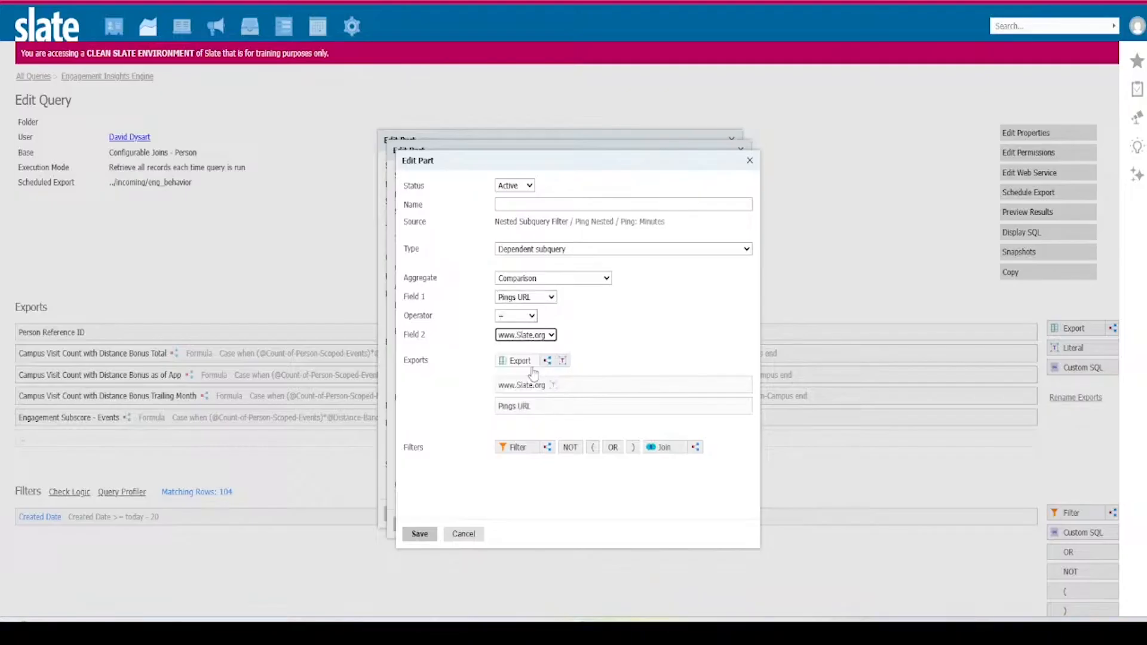
{"action": "left_click", "coordinate": [564, 206]}
{"action": "key", "text": "ctrl+v"}
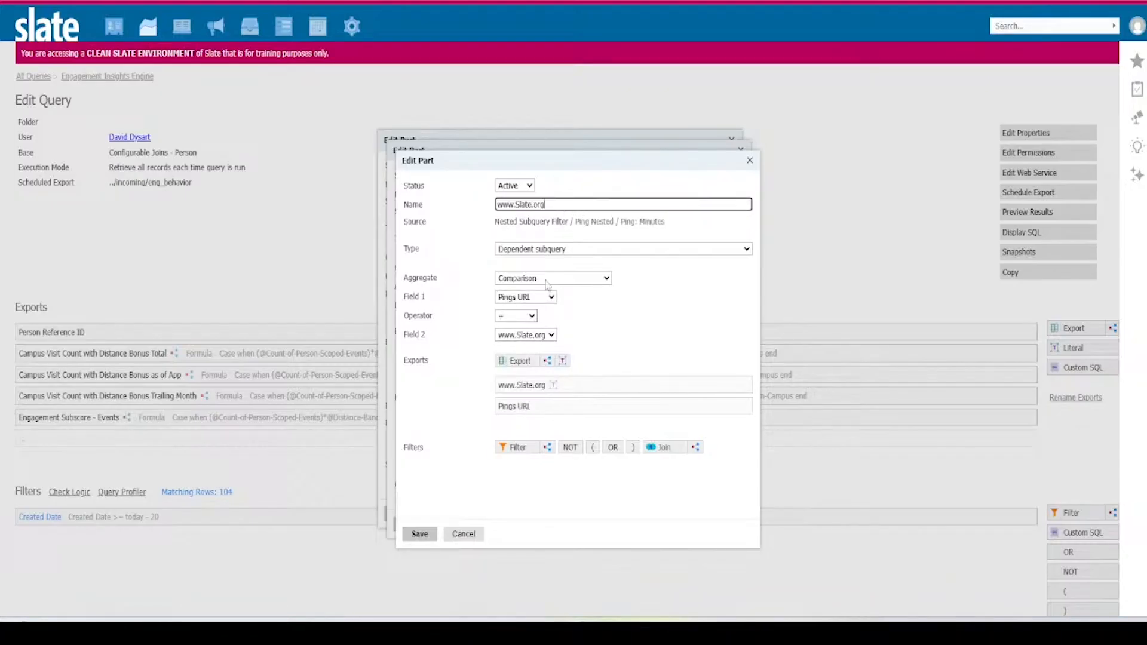
{"action": "left_click", "coordinate": [418, 534]}
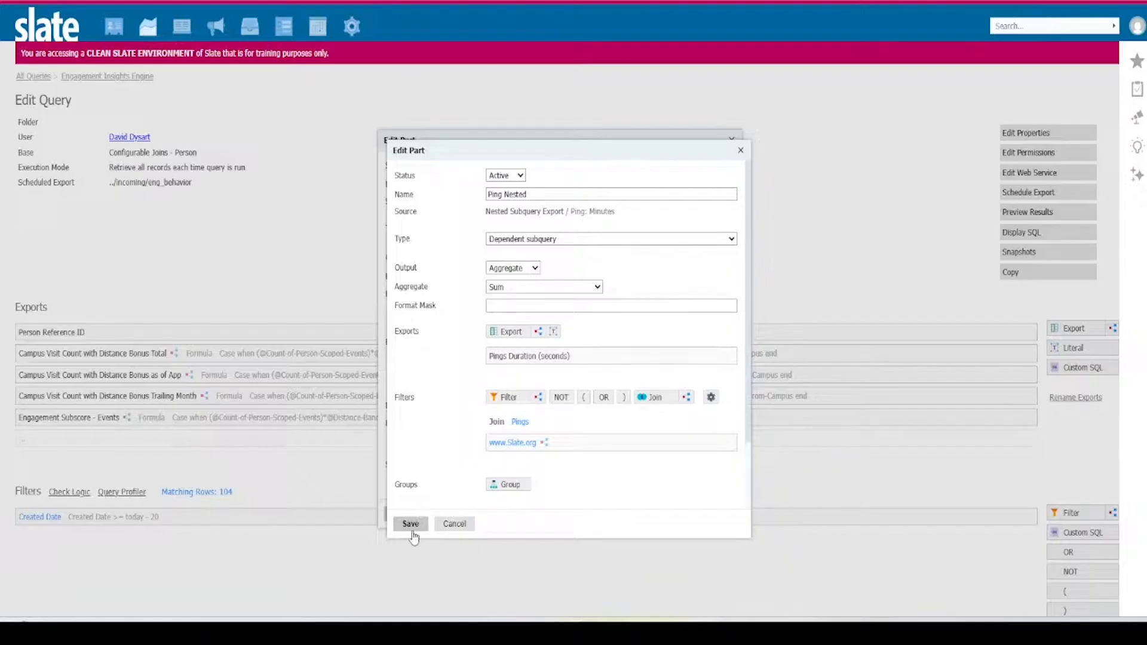
{"action": "left_click", "coordinate": [410, 524]}
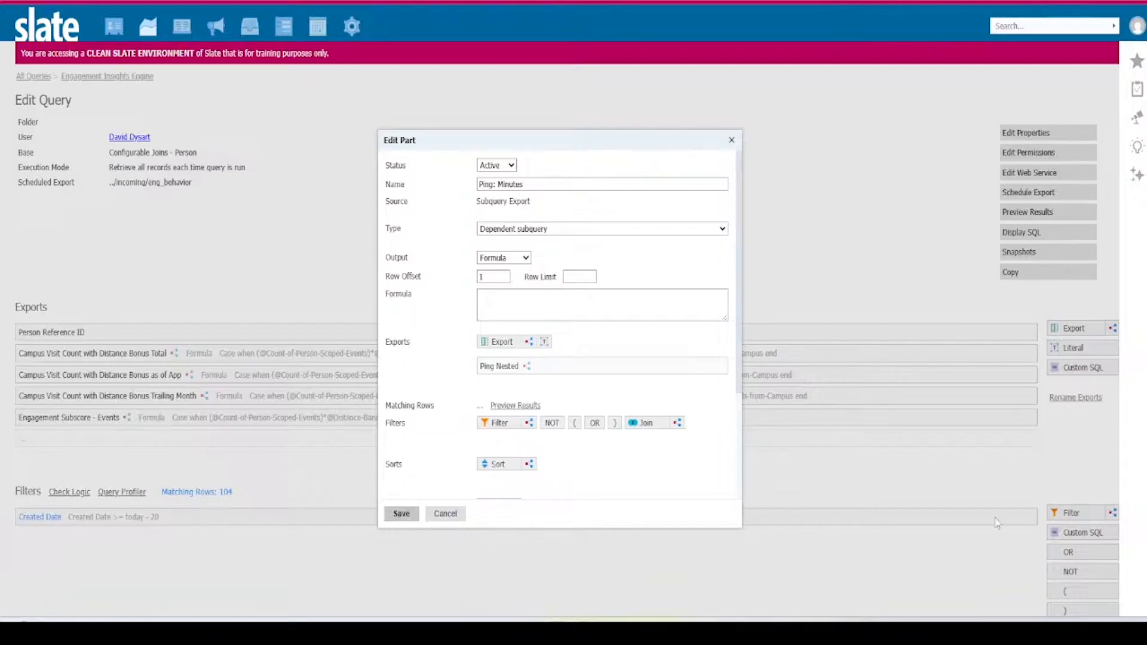
{"action": "left_click", "coordinate": [587, 309]}
{"action": "type", "text": "Caase"}
{"action": "key", "text": "BackSpace"}
{"action": "key", "text": "BackSpace"}
{"action": "key", "text": "BackSpace"}
{"action": "key", "text": "BackSpace"}
{"action": "type", "text": "ase when"}
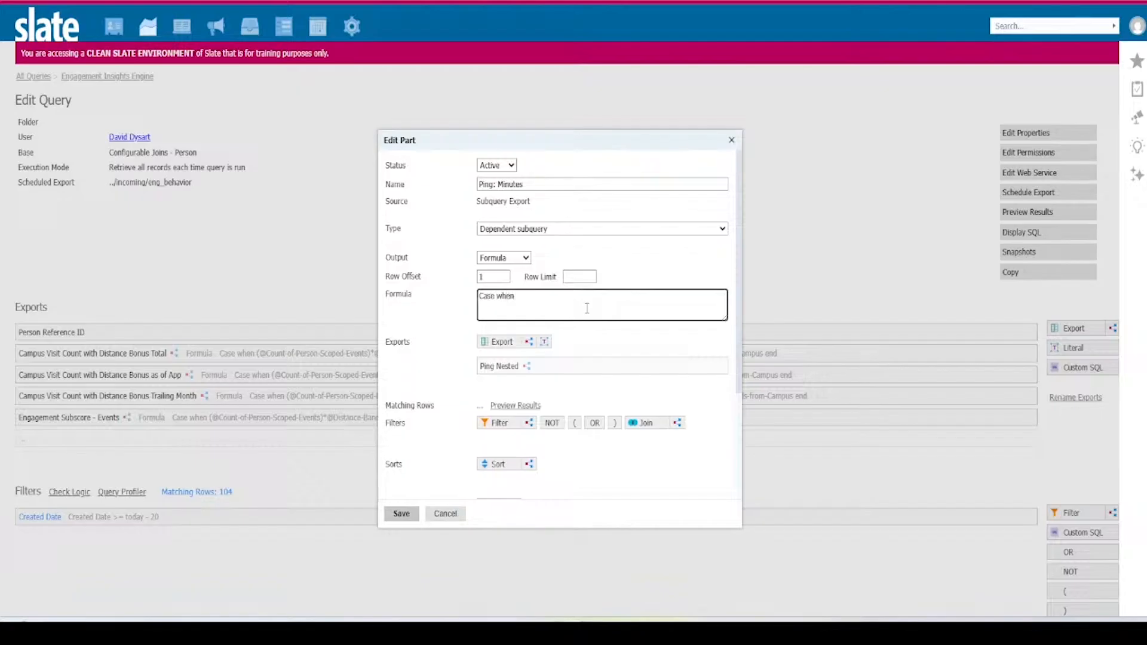
{"action": "type", "text": " (@"}
{"action": "left_click", "coordinate": [557, 328]}
{"action": "type", "text": "/"}
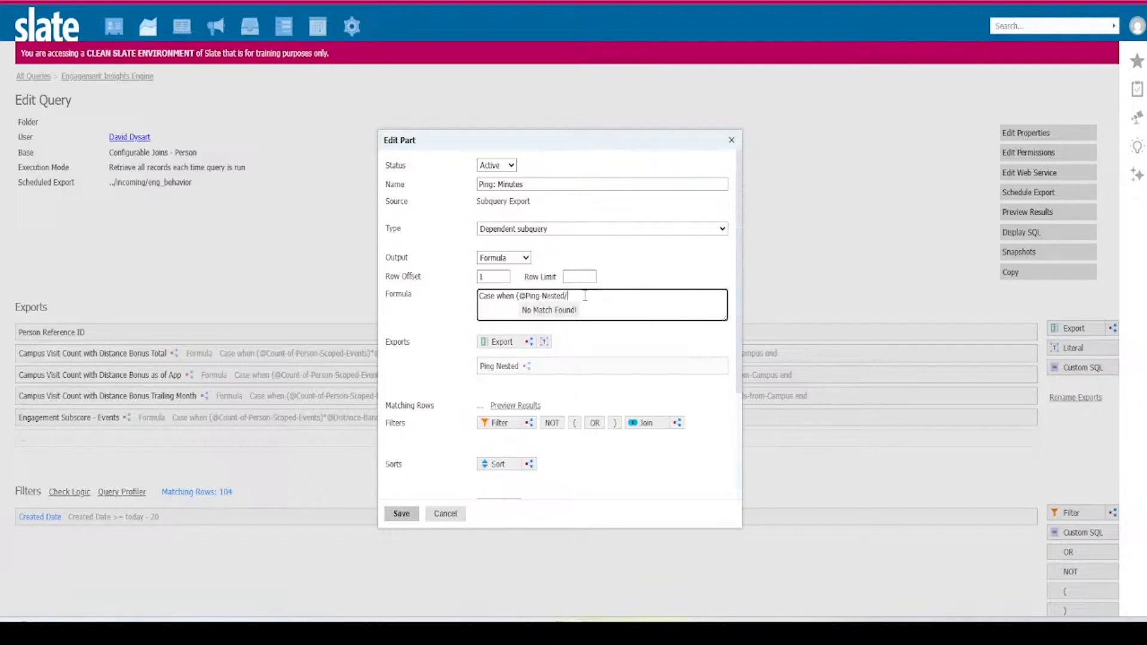
{"action": "type", "text": "60"}
{"action": "type", "text": ")"}
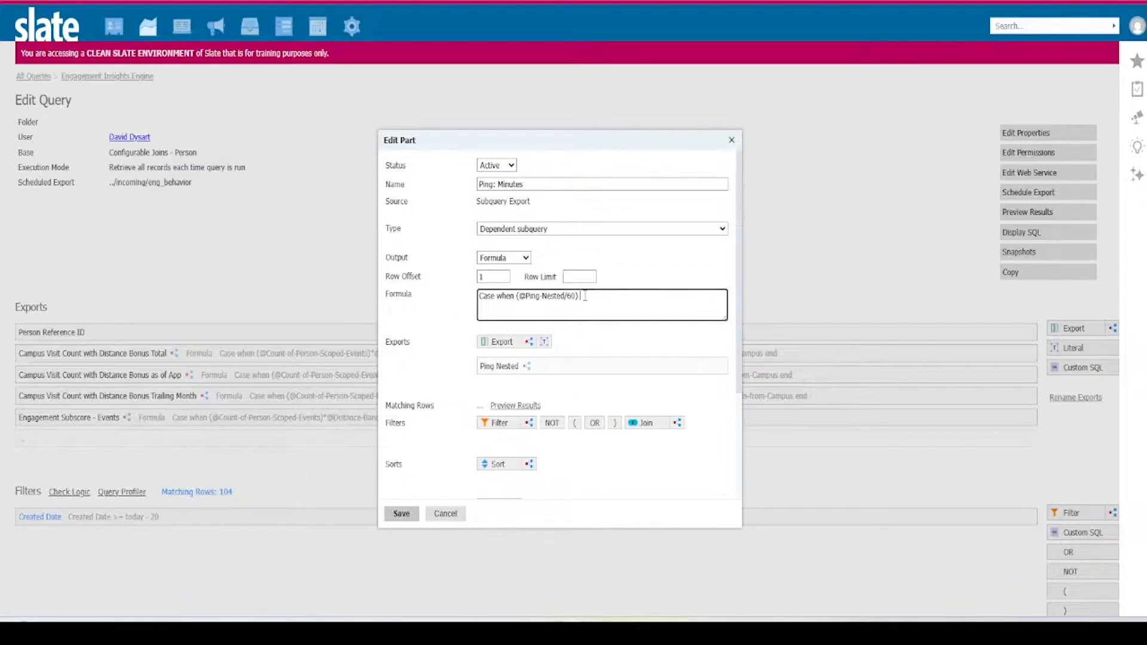
{"action": "type", "text": ">"}
{"action": "type", "text": "5 then 20 "}
{"action": "type", "text": "ca"}
{"action": "key", "text": "BackSpace"}
{"action": "key", "text": "BackSpace"}
{"action": "left_click_drag", "start_coordinate": [624, 297], "coordinate": [497, 297]}
{"action": "key", "text": "ctrl+c"}
{"action": "left_click", "coordinate": [495, 312]}
{"action": "key", "text": "ctrl+v"}
{"action": "double_click", "coordinate": [570, 307]}
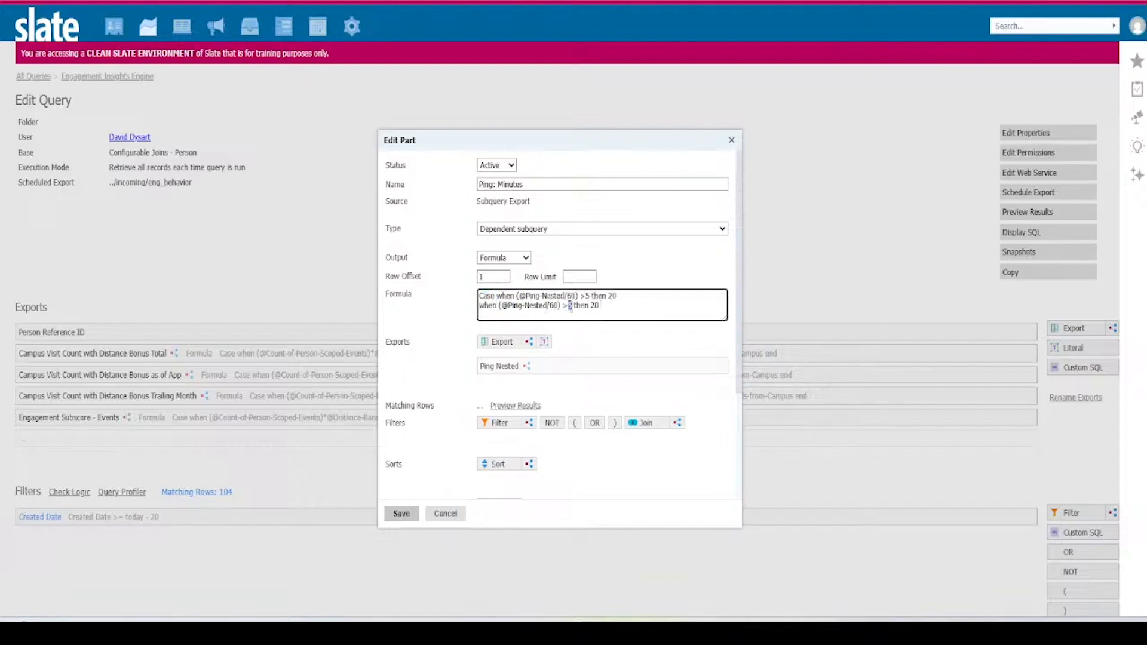
{"action": "type", "text": "1"}
{"action": "double_click", "coordinate": [595, 306]}
{"action": "type", "text": "10"}
{"action": "key", "text": "Return"}
{"action": "type", "text": "else 0"}
{"action": "type", "text": "end"}
{"action": "left_click", "coordinate": [400, 514]}
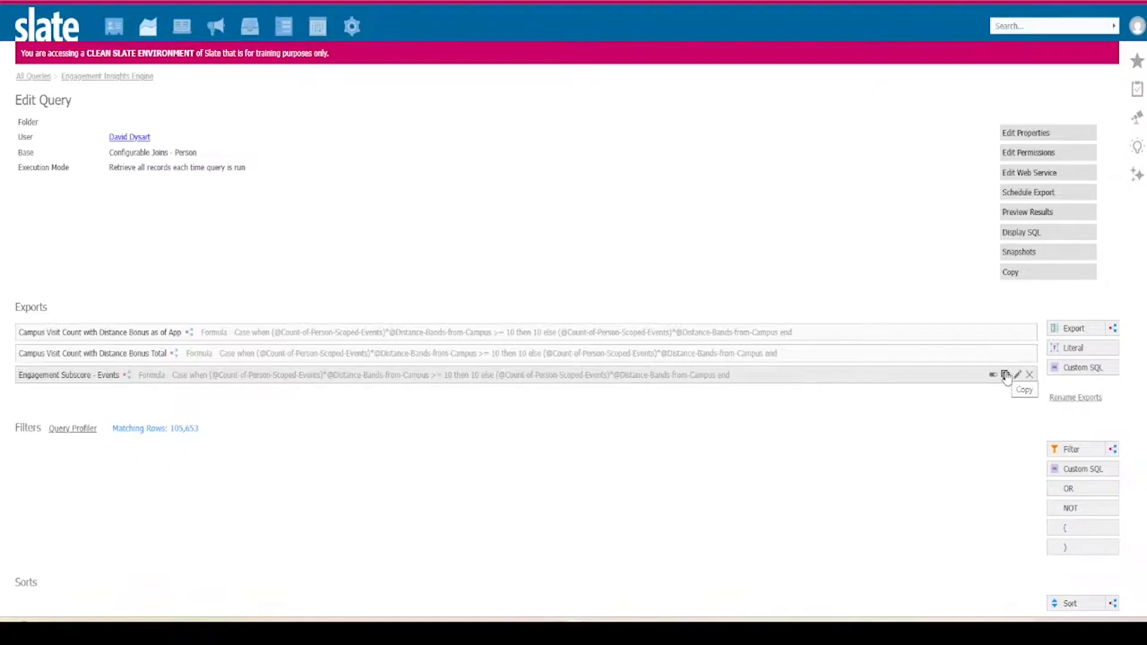
- Start a copy of the Campus Visit Count with Distance Bonus as of App export, named Campus Visit Count with Distance Bonus Trailing Month
{"action": "left_click", "coordinate": [1007, 375]}
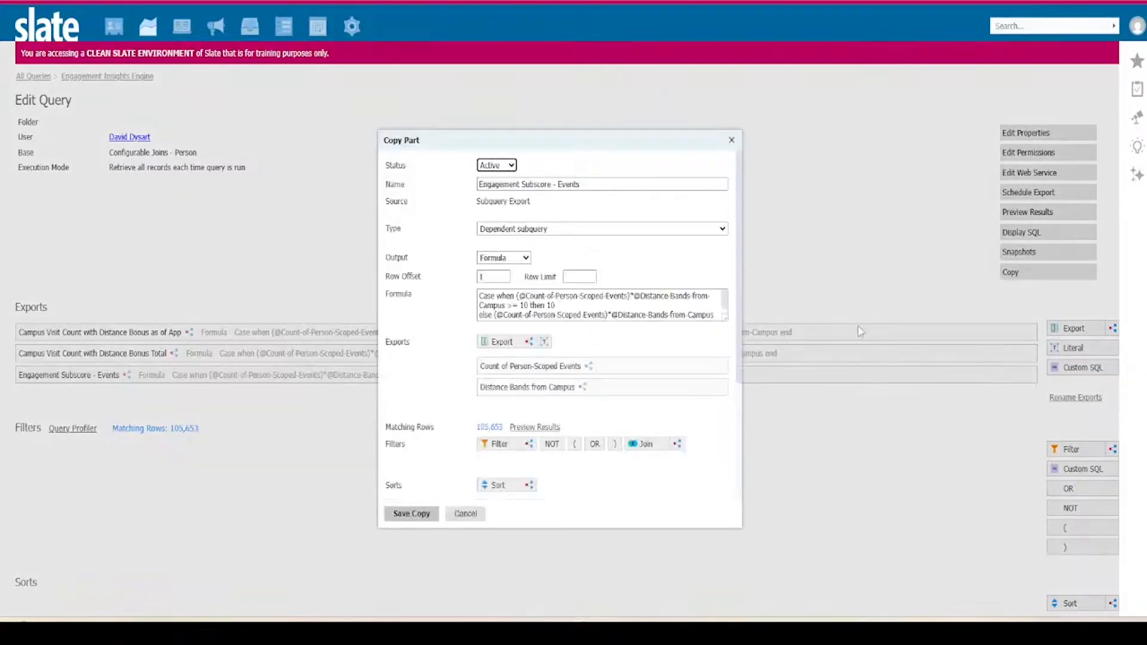
{"action": "key", "text": "Escape"}
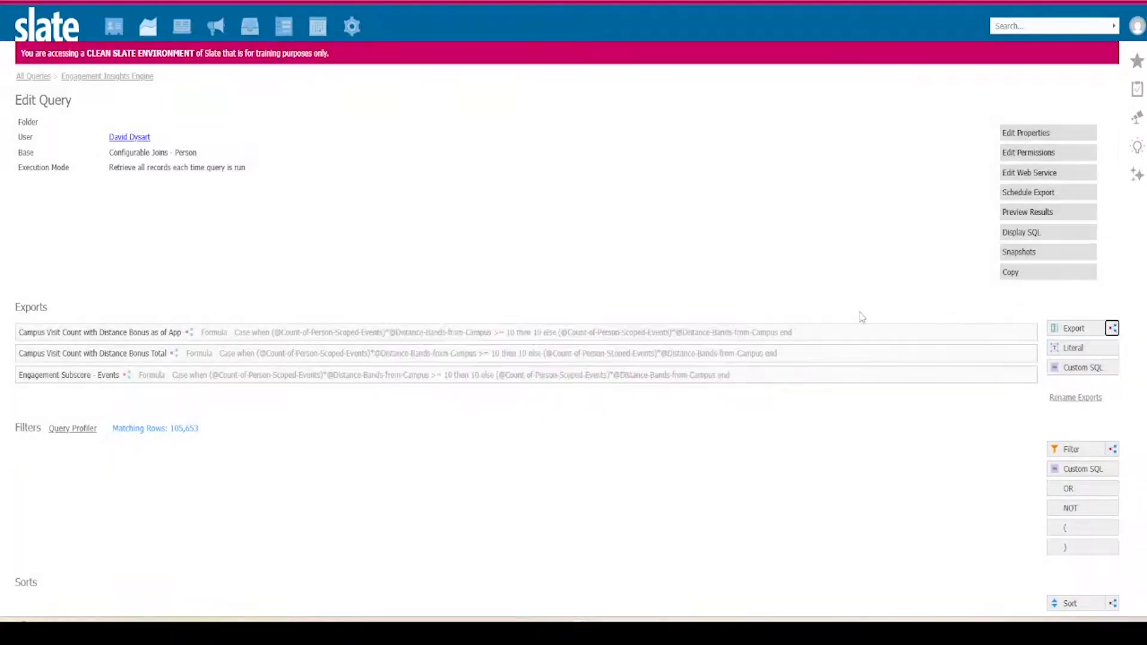
{"action": "mouse_move", "coordinate": [961, 325]}
{"action": "left_click", "coordinate": [1006, 336]}
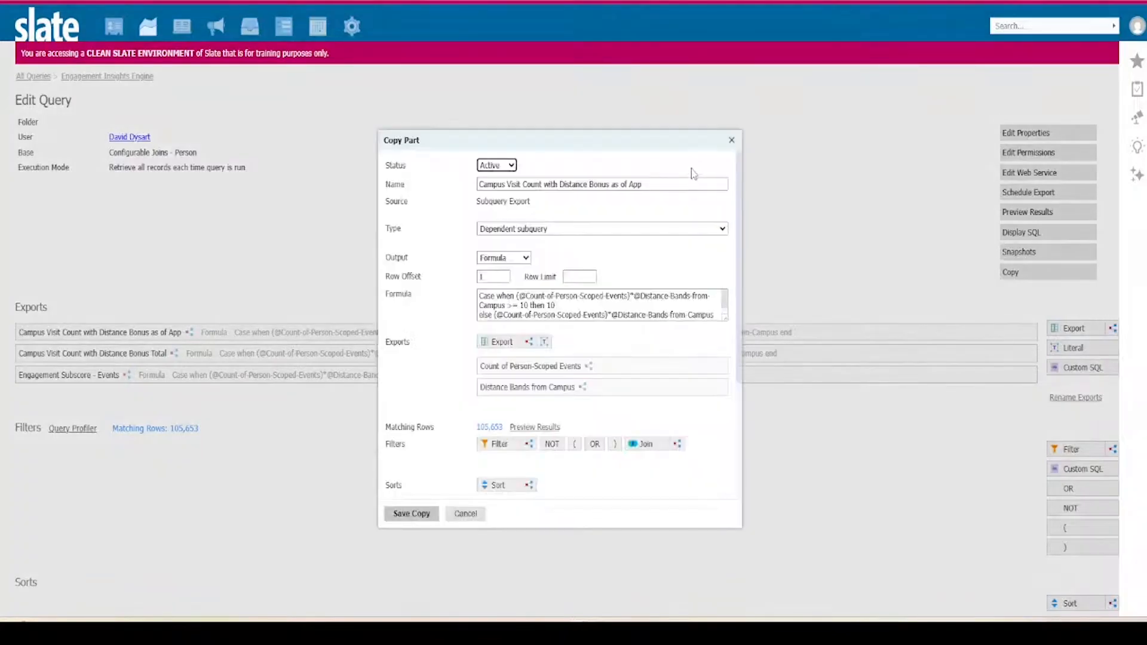
{"action": "double_click", "coordinate": [634, 184]}
{"action": "left_click_drag", "start_coordinate": [631, 182], "coordinate": [613, 185]}
{"action": "type", "text": "Trailing Motn"}
{"action": "key", "text": "BackSpace"}
{"action": "key", "text": "BackSpace"}
{"action": "type", "text": "nth"}
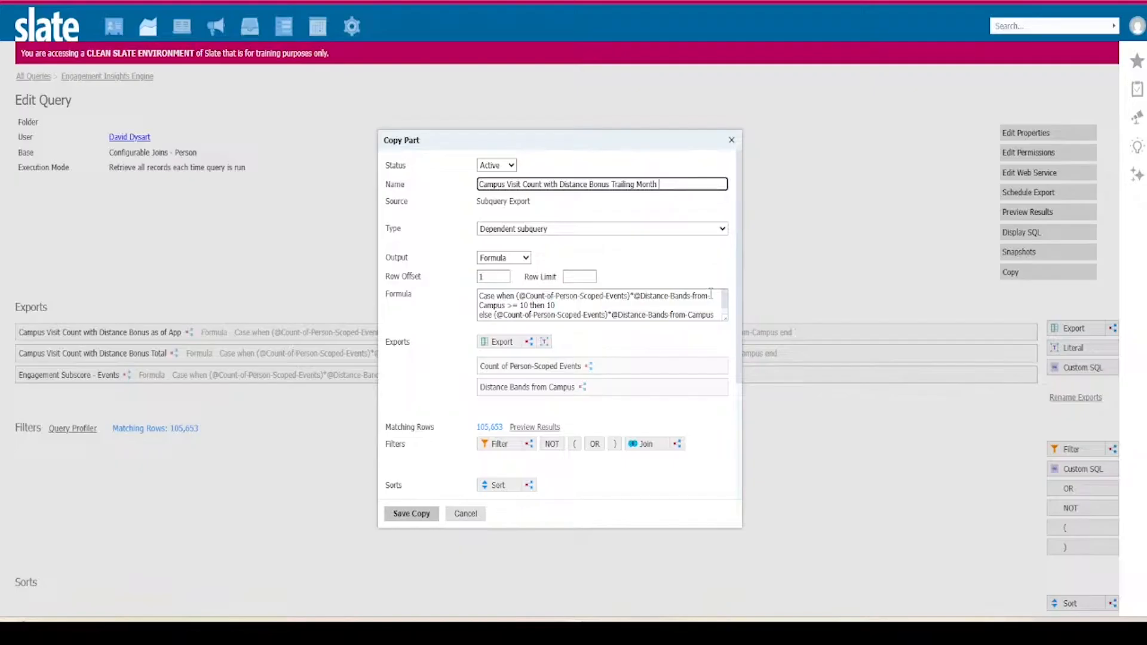
- In the copy's Count of Person-Scoped Events export, set the operator of the Date <= App Submitted filter to >=
{"action": "left_click_drag", "start_coordinate": [725, 319], "coordinate": [728, 340]}
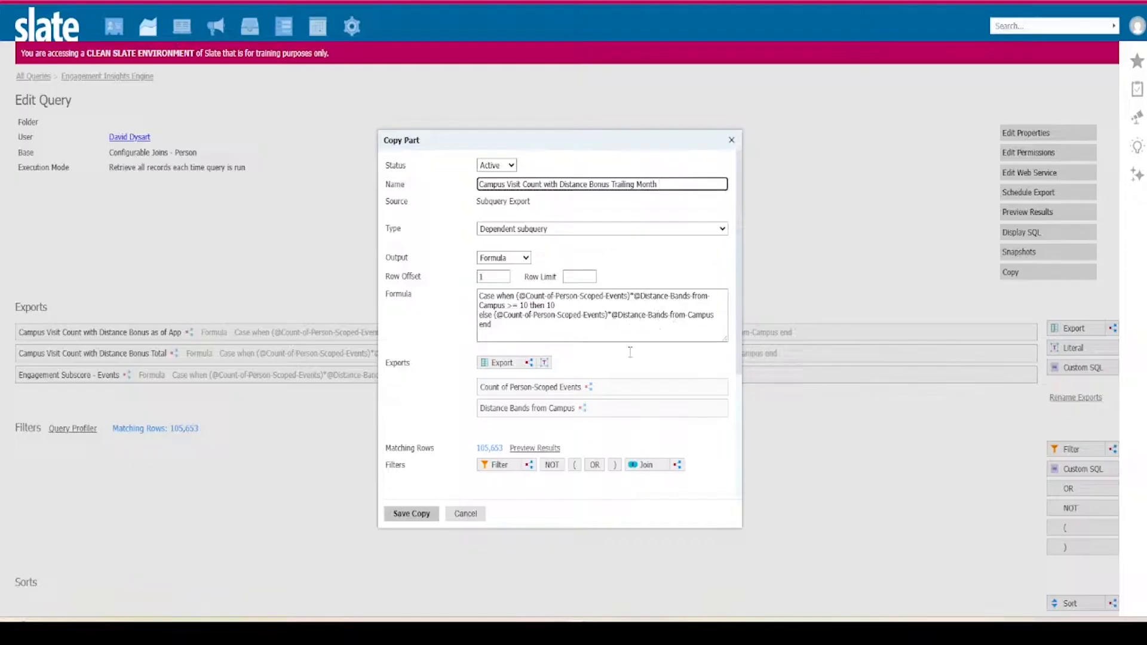
{"action": "mouse_move", "coordinate": [606, 384]}
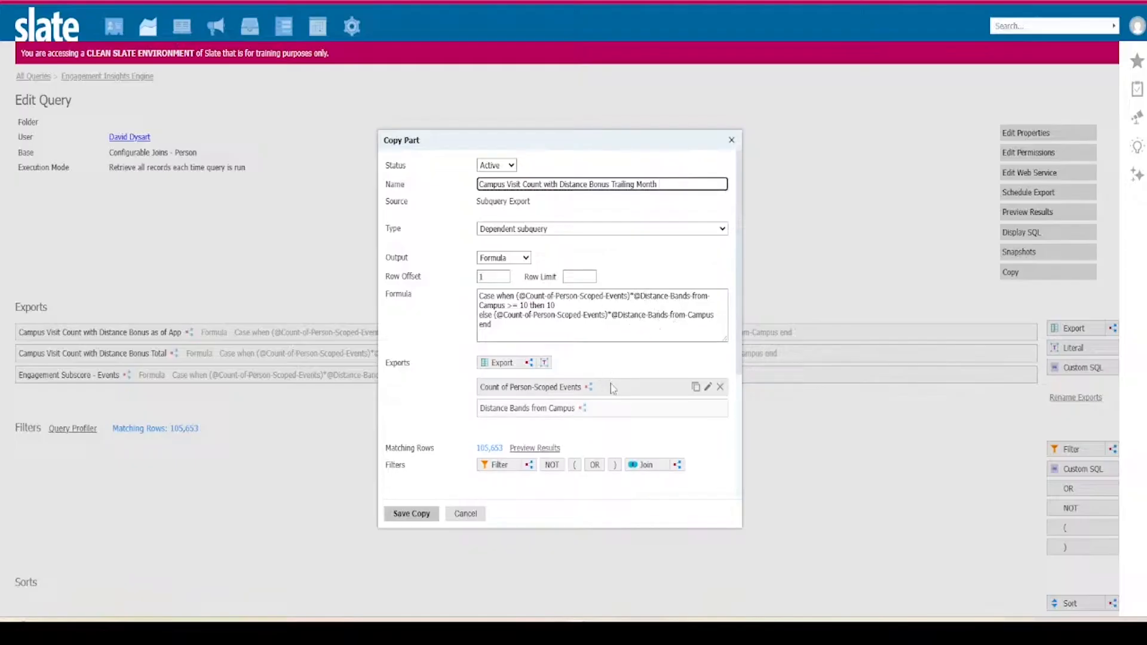
{"action": "left_click", "coordinate": [608, 386]}
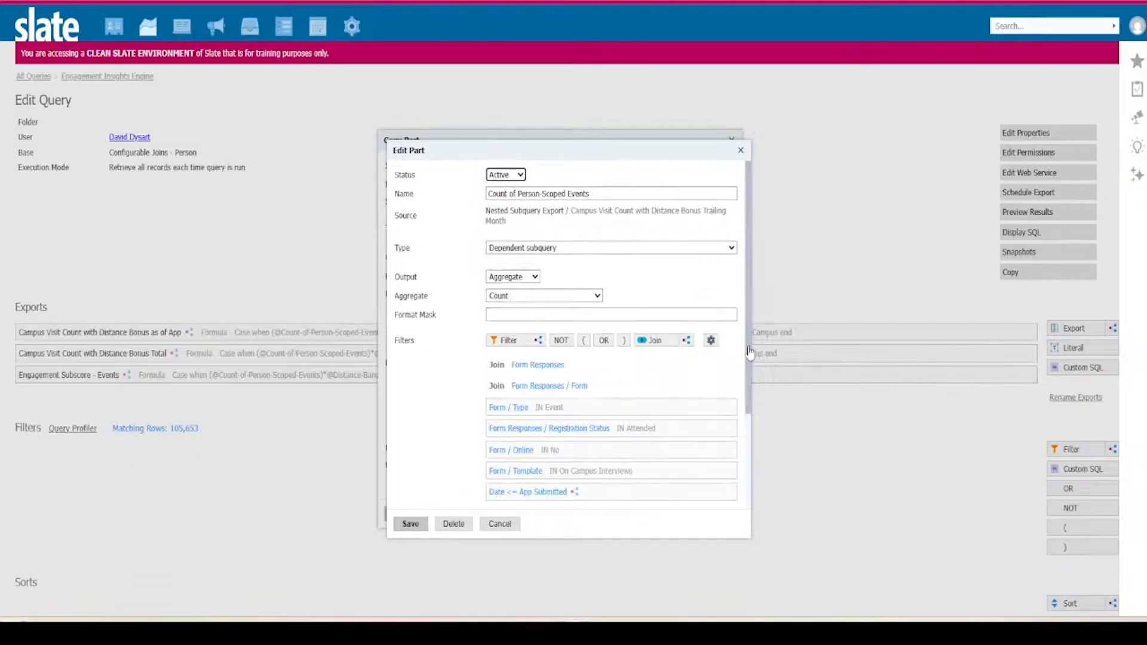
{"action": "scroll", "coordinate": [635, 419], "scroll_direction": "down", "scroll_amount": 1}
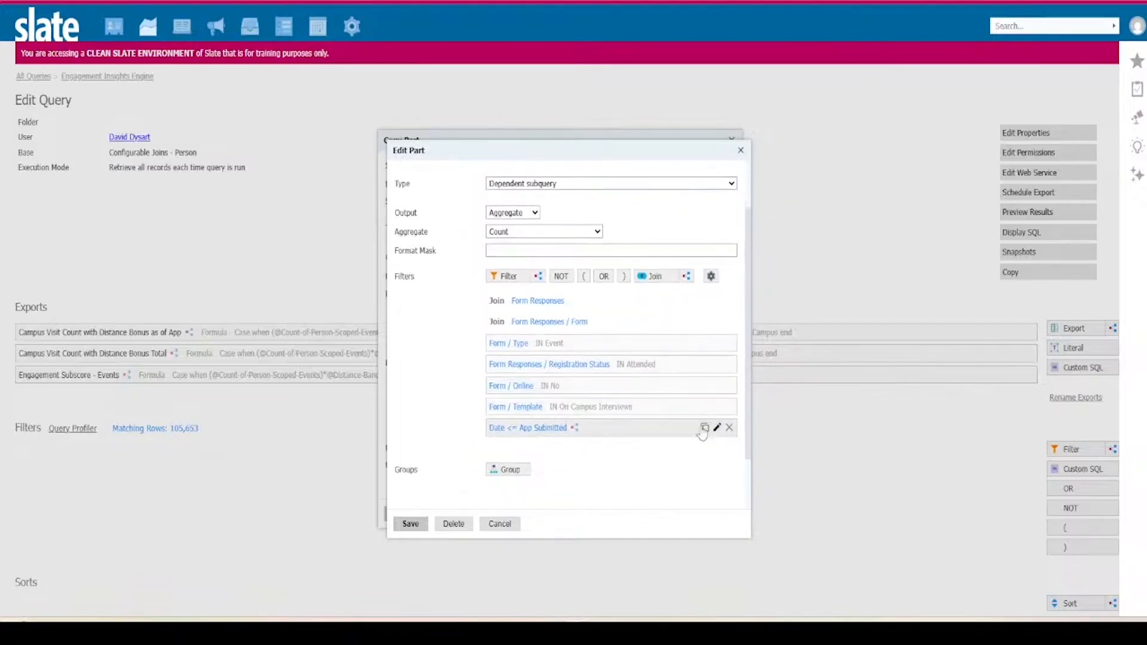
{"action": "left_click", "coordinate": [647, 427]}
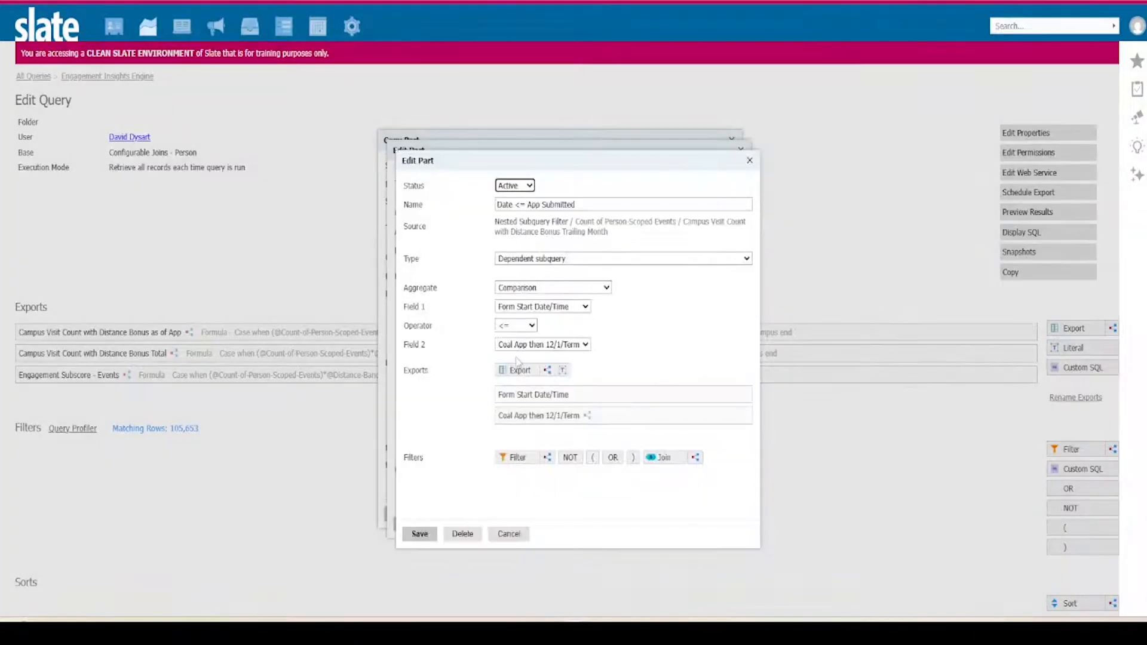
{"action": "left_click", "coordinate": [522, 325]}
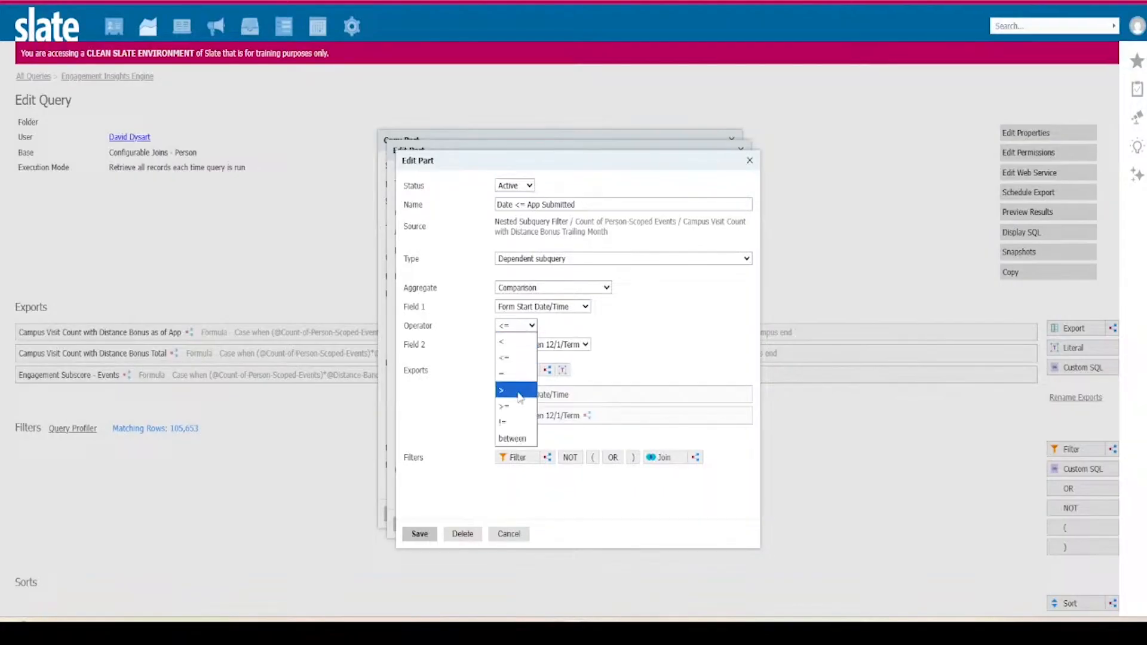
{"action": "left_click", "coordinate": [508, 407]}
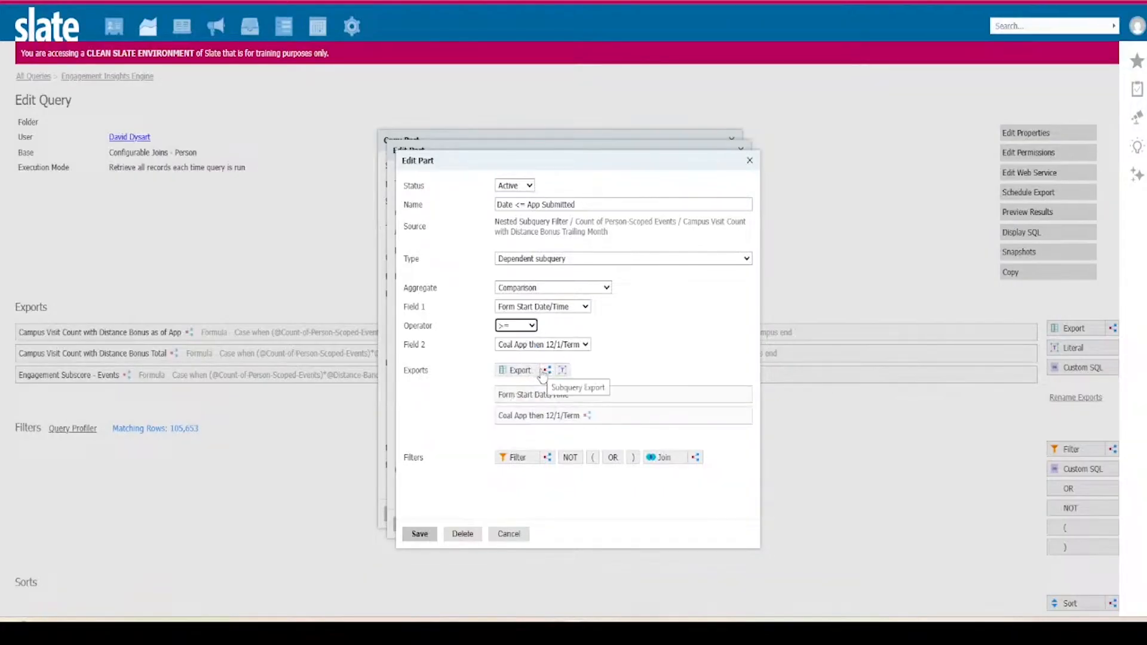
- Add a dependent subquery export named "Today - 30 days" to the date filter, with its output set to Formula
{"action": "left_click", "coordinate": [546, 372]}
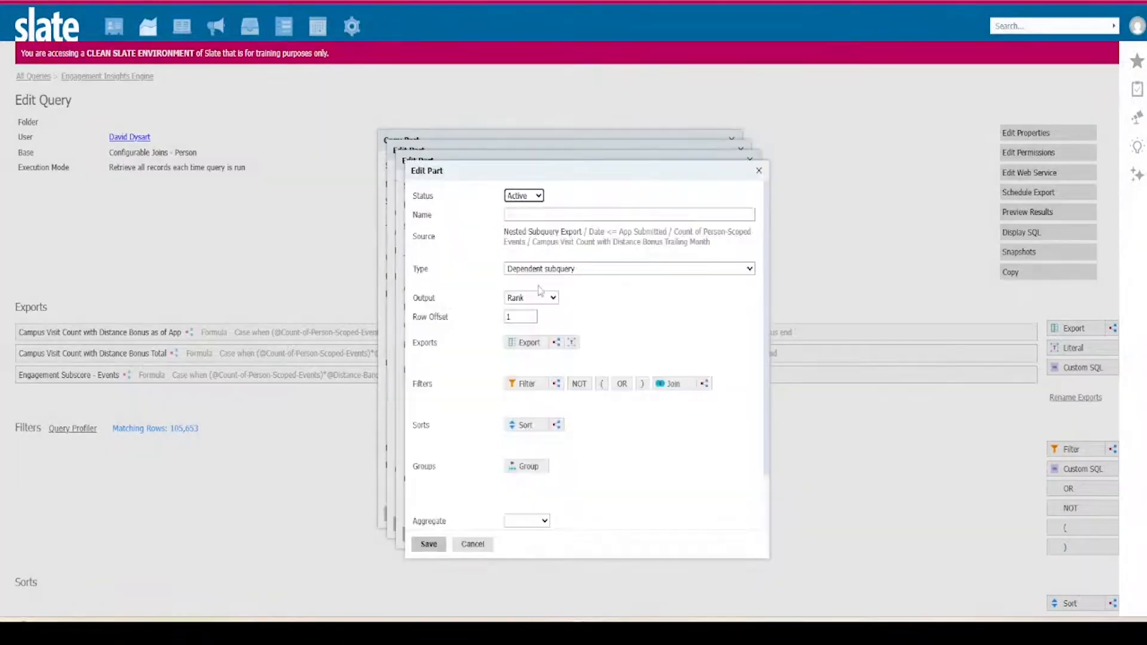
{"action": "left_click", "coordinate": [538, 215]}
{"action": "type", "text": "To"}
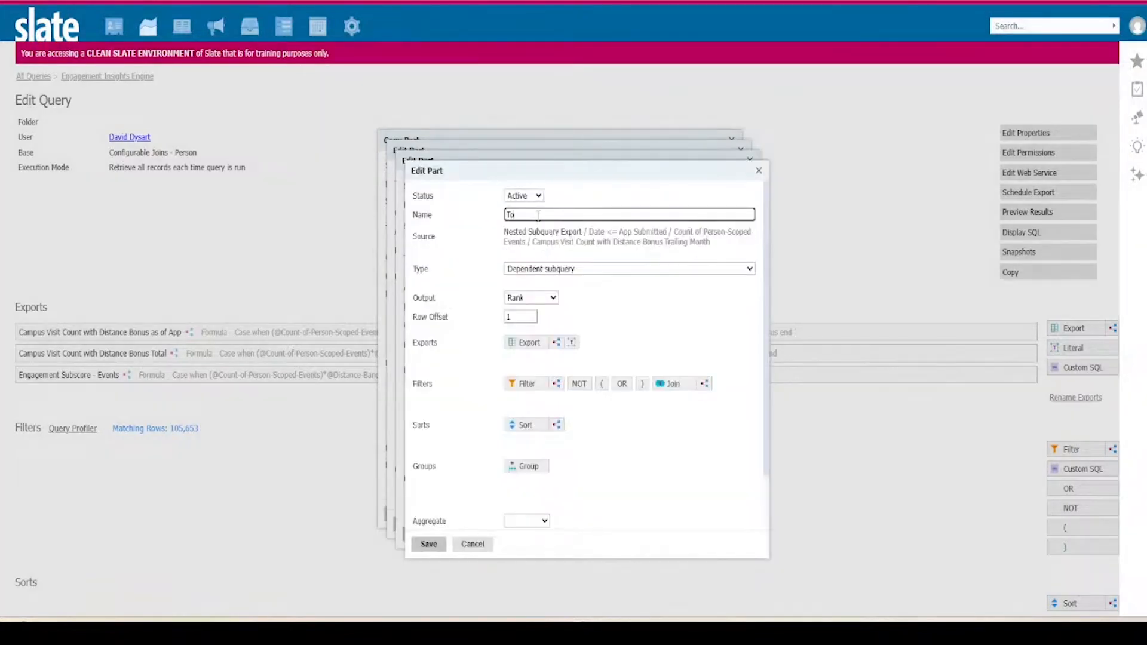
{"action": "type", "text": "day - 30 days"}
{"action": "left_click", "coordinate": [542, 297]}
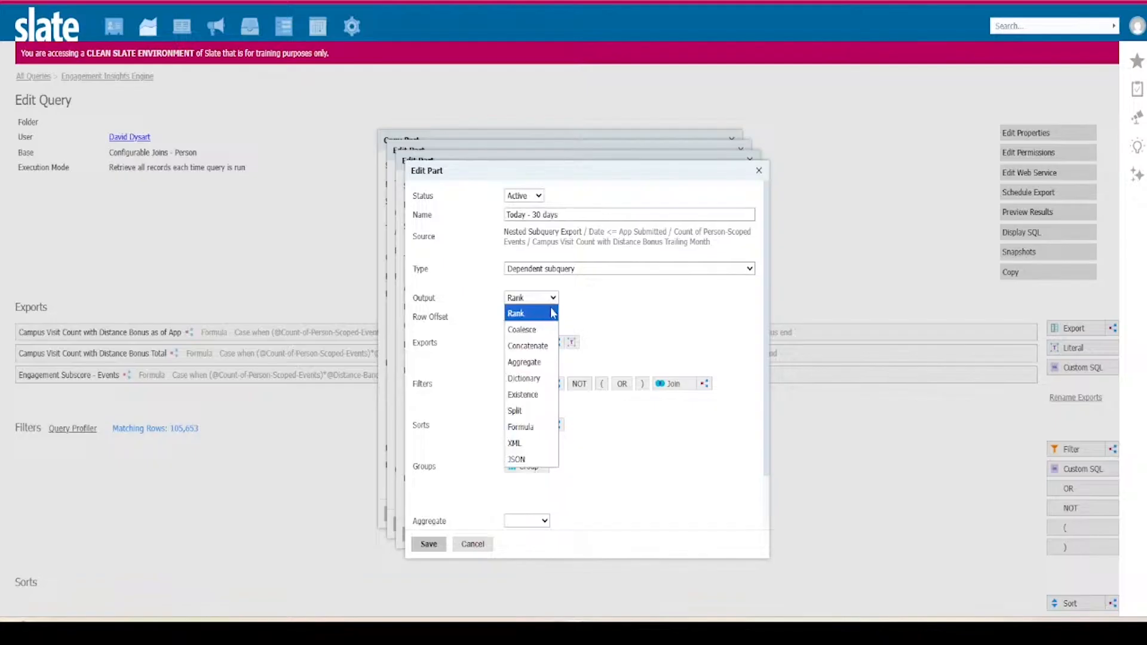
{"action": "left_click", "coordinate": [534, 427]}
{"action": "left_click", "coordinate": [553, 340]}
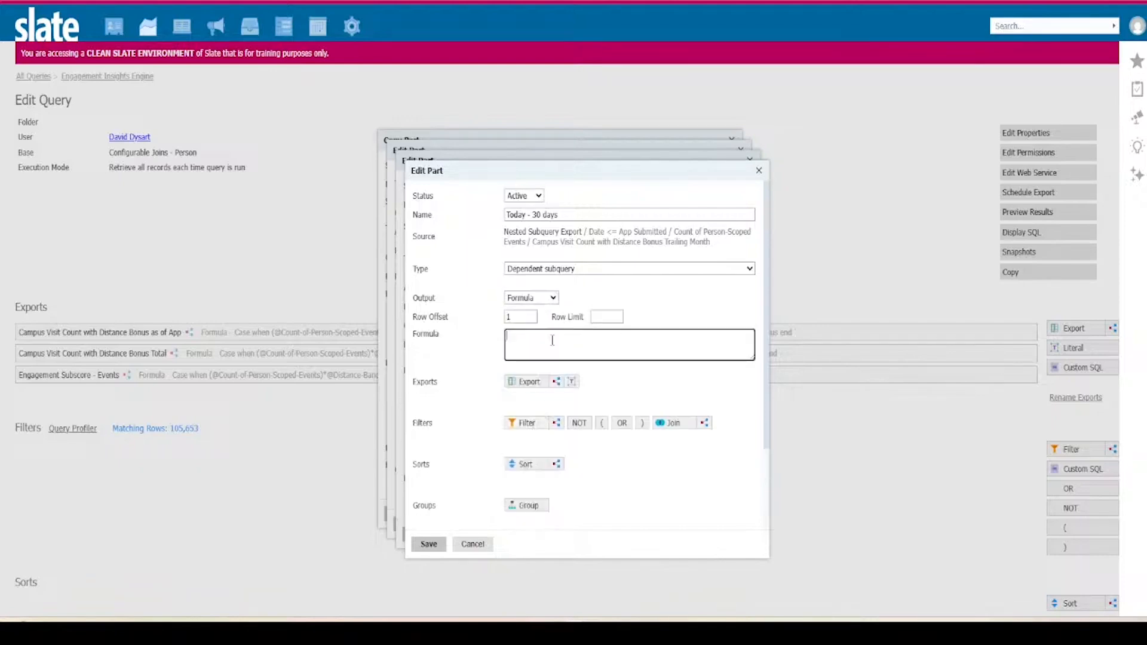
{"action": "type", "text": "Date"}
{"action": "key", "text": "BackSpace"}
{"action": "key", "text": "BackSpace"}
{"action": "key", "text": "BackSpace"}
{"action": "type", "text": "#"}
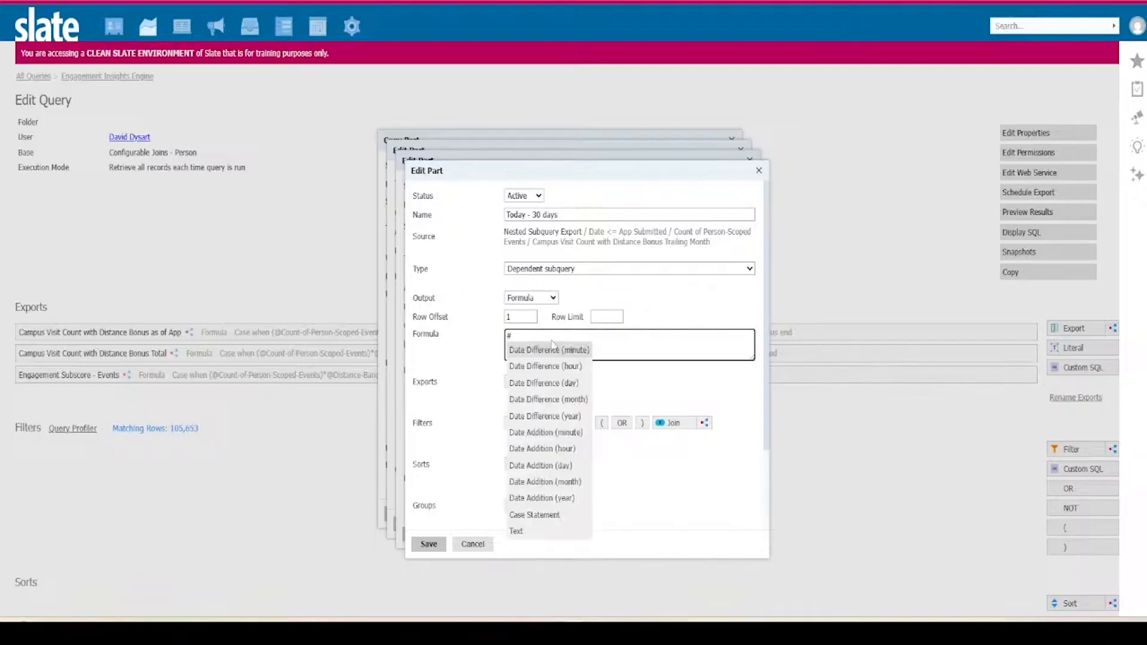
{"action": "type", "text": "date"}
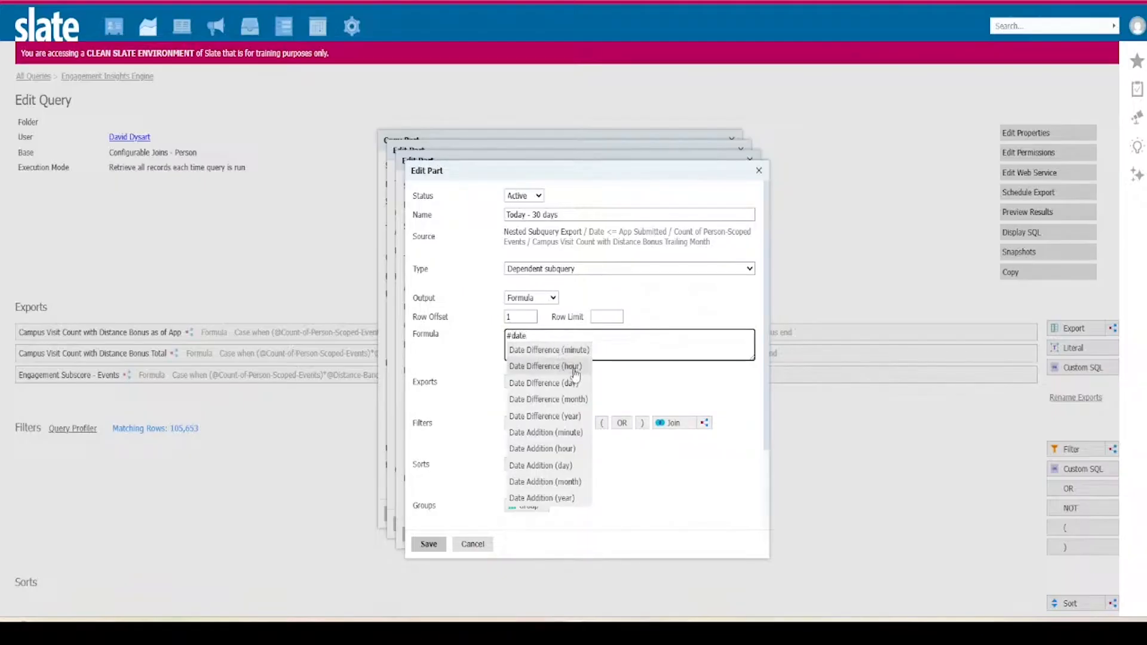
{"action": "left_click", "coordinate": [581, 384]}
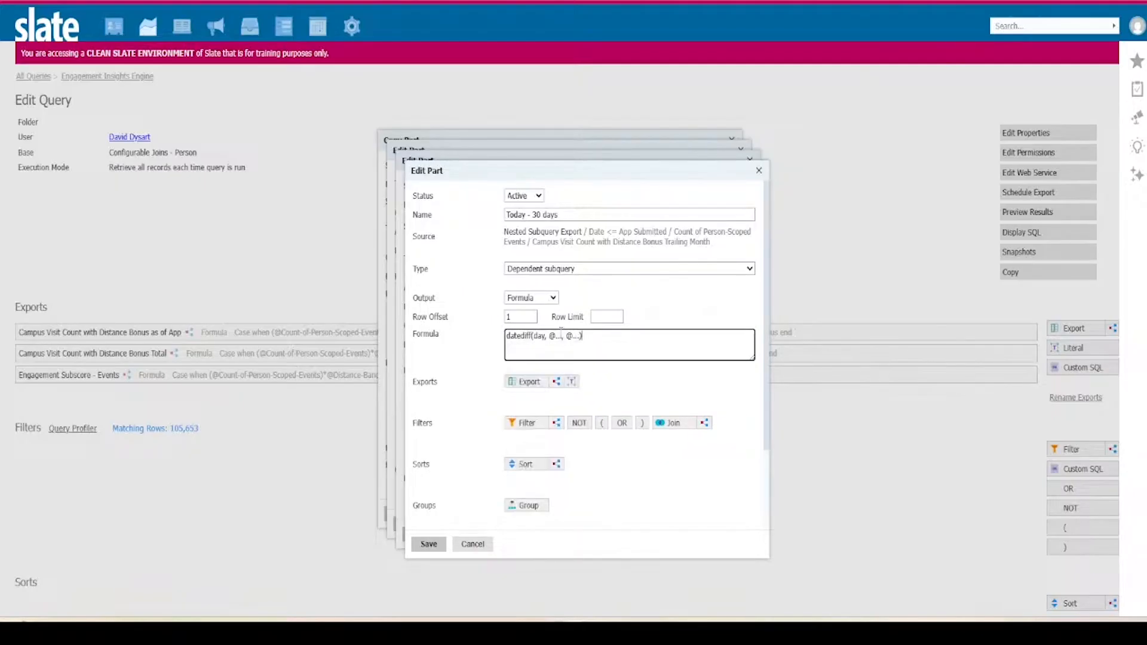
{"action": "left_click_drag", "start_coordinate": [530, 335], "coordinate": [521, 336]}
{"action": "type", "text": "add"}
- Insert the Date Addition (day) function as the formula, removing the leftover arguments, and set its offset to -30
{"action": "left_click_drag", "start_coordinate": [533, 335], "coordinate": [466, 343]}
{"action": "type", "text": "#"}
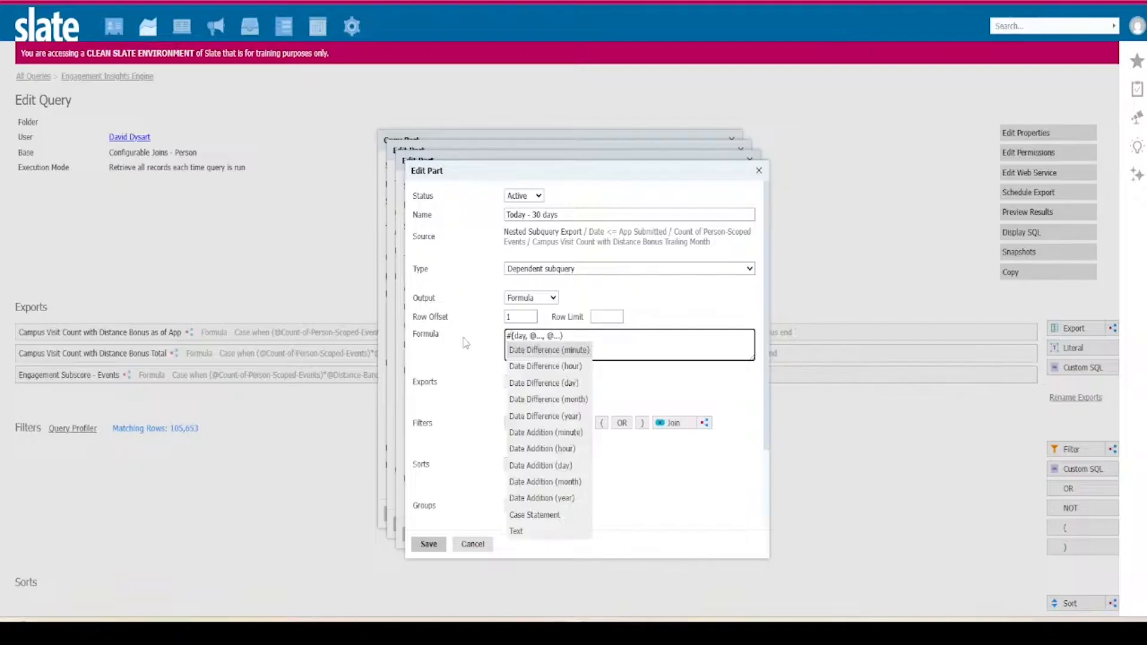
{"action": "type", "text": "date"}
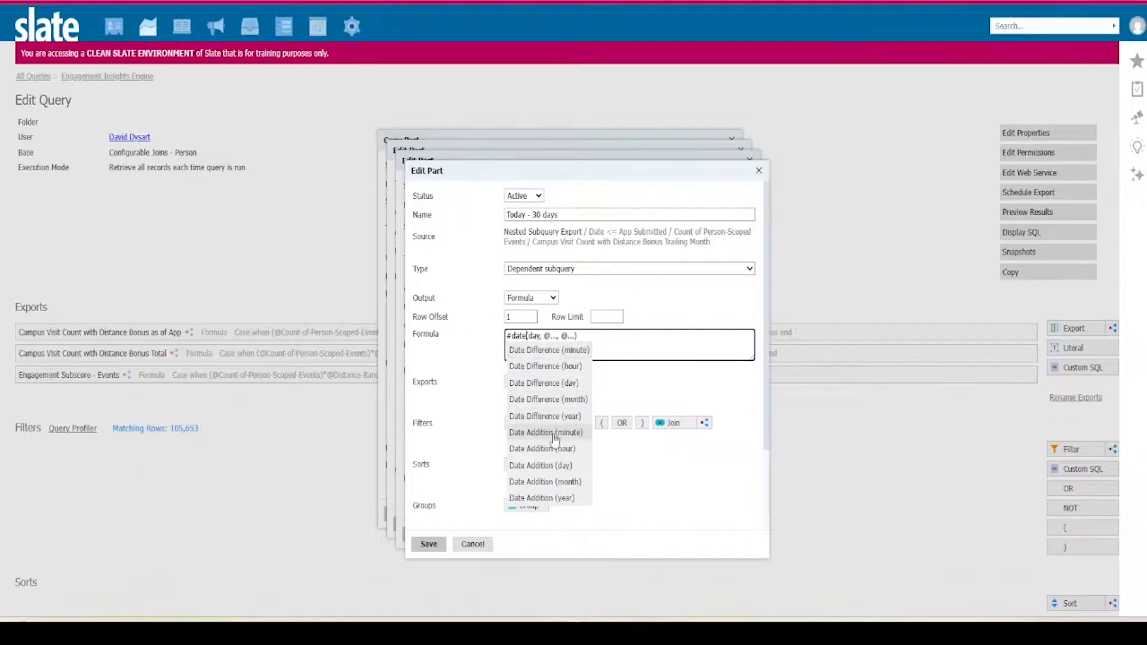
{"action": "left_click", "coordinate": [555, 470]}
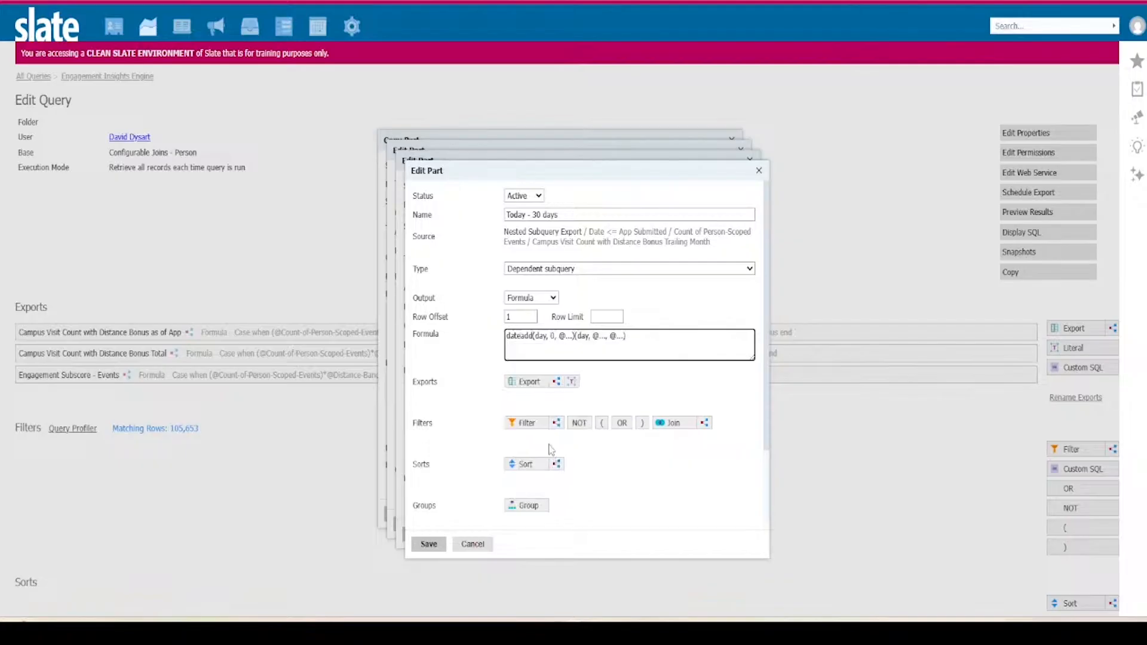
{"action": "left_click_drag", "start_coordinate": [633, 345], "coordinate": [574, 337]}
{"action": "key", "text": "BackSpace"}
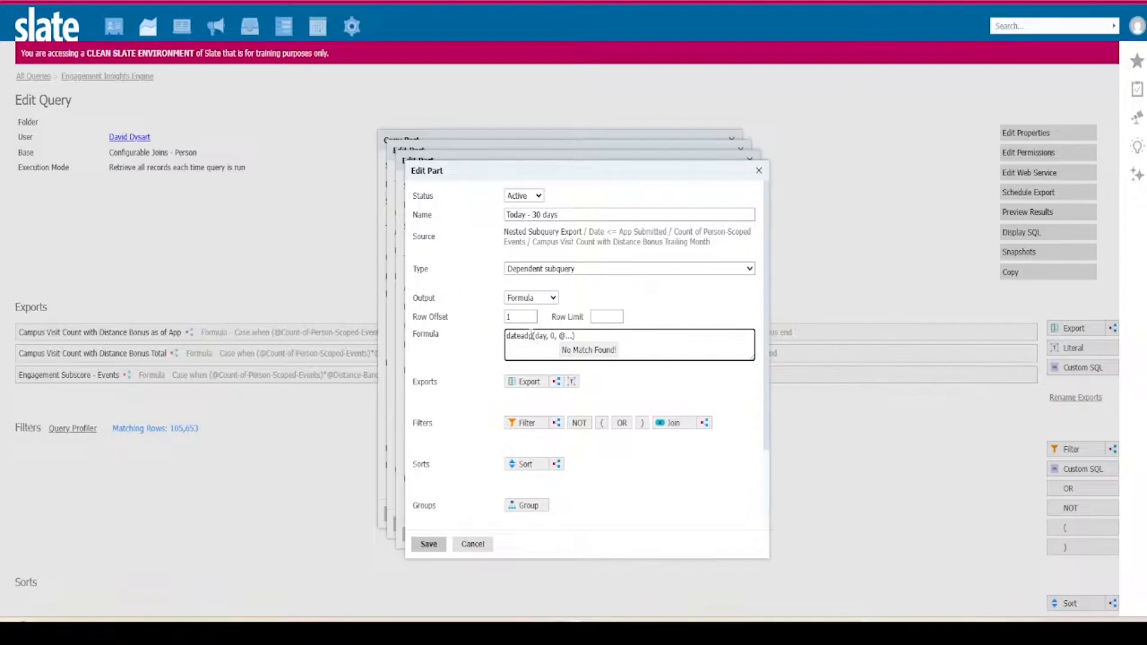
{"action": "left_click_drag", "start_coordinate": [535, 335], "coordinate": [546, 337]}
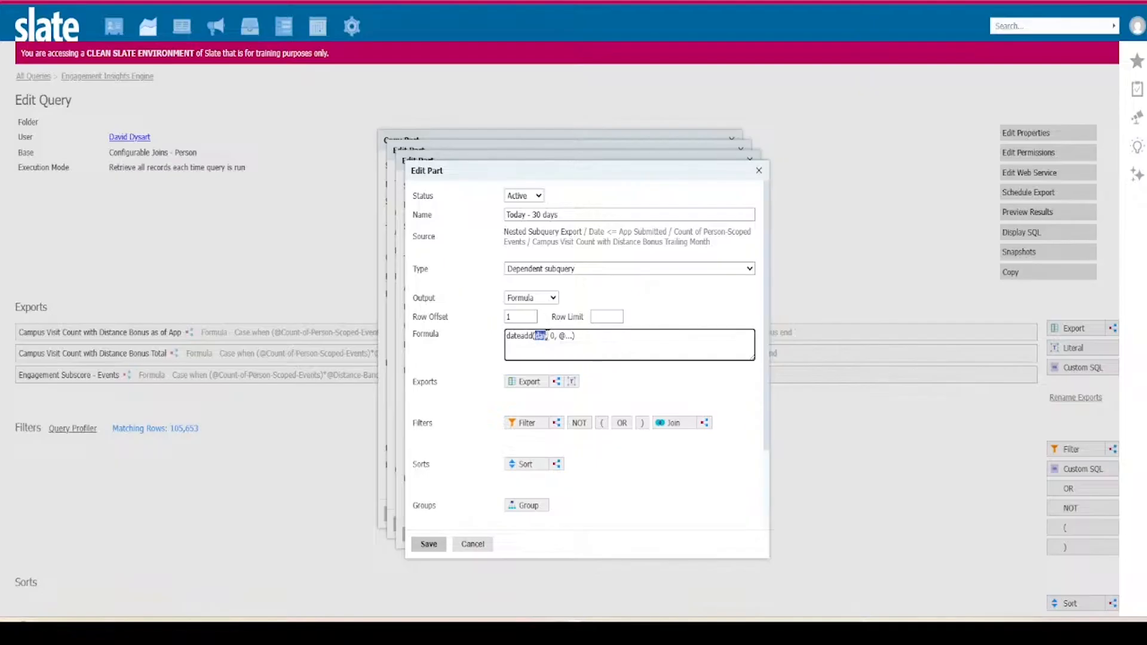
{"action": "double_click", "coordinate": [552, 336]}
{"action": "type", "text": "-30"}
- Add the System Current Date export, reference it as the dateadd formula's date argument, and save the Today - 30 days export
{"action": "left_click", "coordinate": [536, 382]}
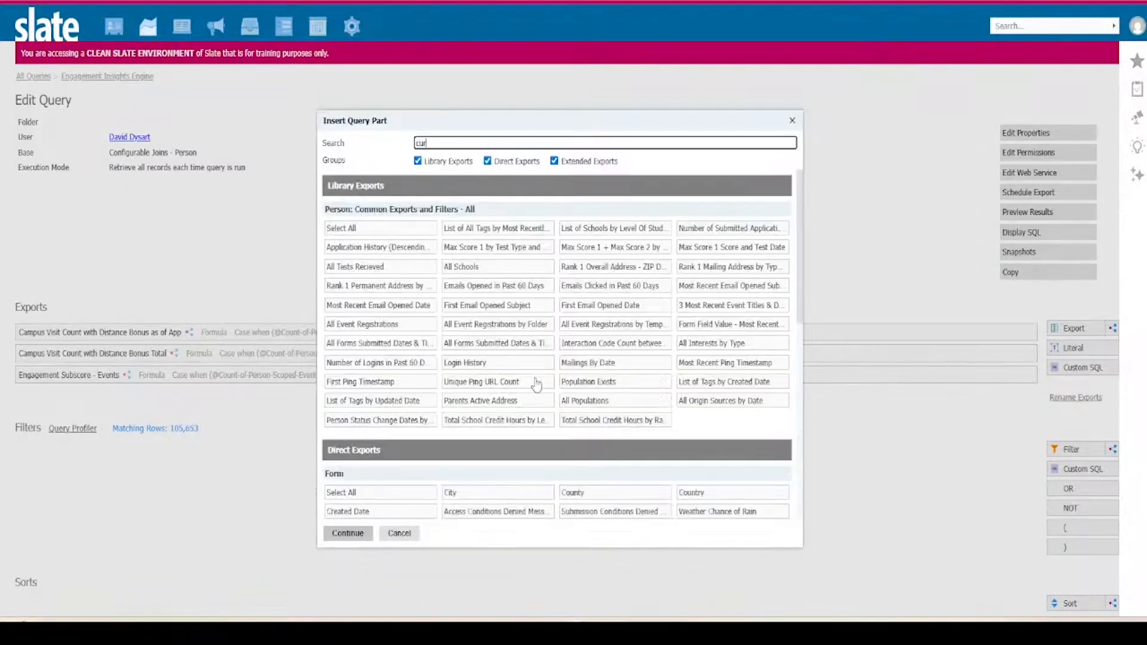
{"action": "type", "text": "current date"}
{"action": "left_click", "coordinate": [518, 229]}
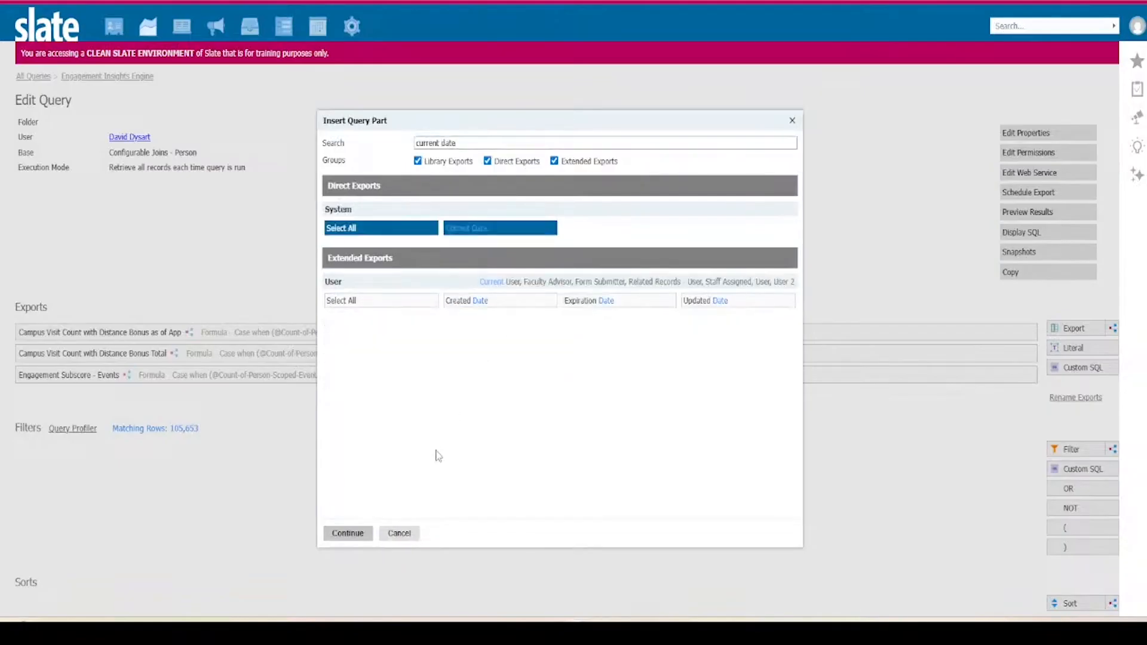
{"action": "left_click", "coordinate": [357, 533]}
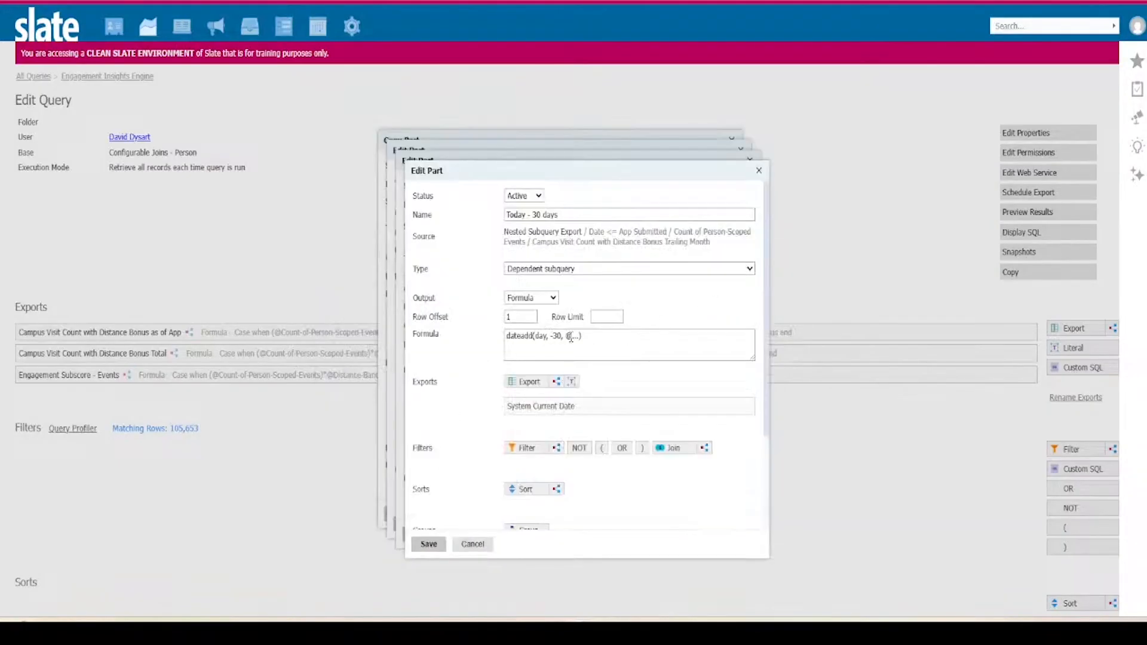
{"action": "double_click", "coordinate": [569, 335]}
{"action": "type", "text": "@"}
{"action": "left_click", "coordinate": [611, 364]}
{"action": "left_click", "coordinate": [429, 544]}
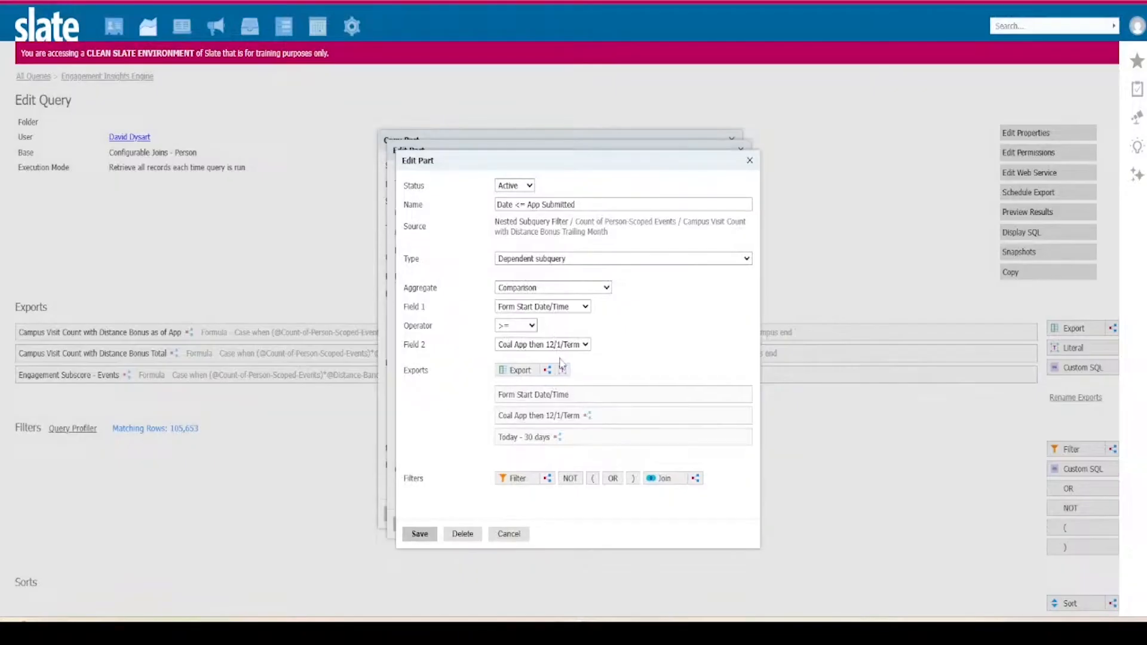
- Set Field 2 of the date comparison to Today - 30 days and save the filter
{"action": "left_click", "coordinate": [562, 346]}
{"action": "left_click", "coordinate": [538, 412]}
{"action": "left_click", "coordinate": [420, 534]}
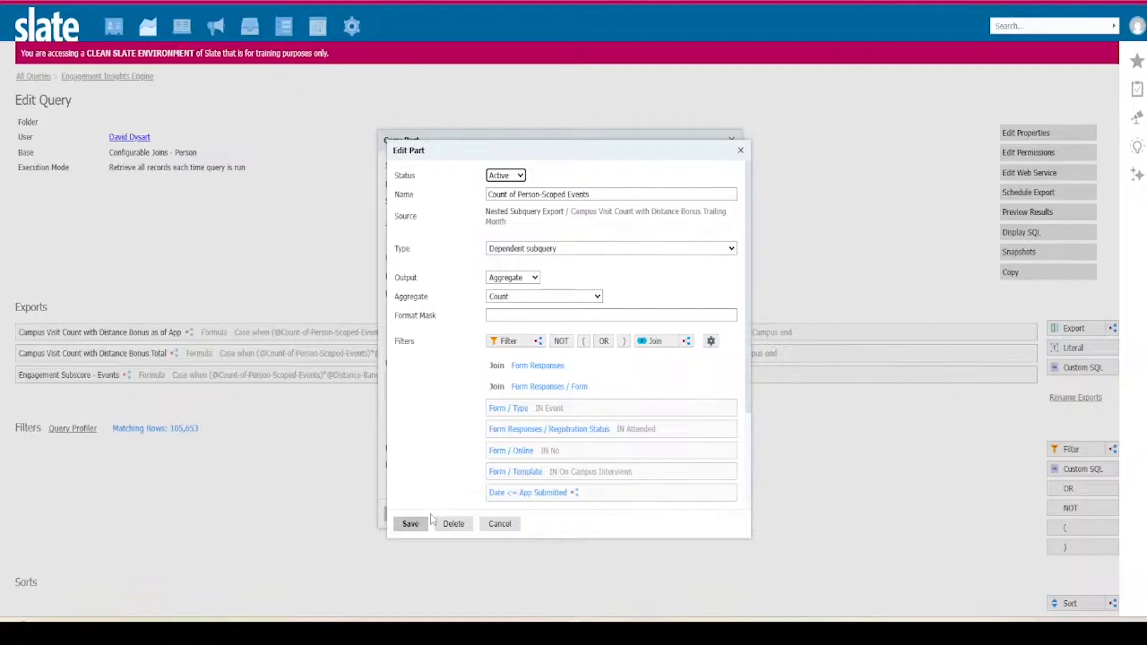
- Rename the Date <= App Submitted filter as "Date >= 30 days ago" and save it
{"action": "left_click", "coordinate": [512, 493]}
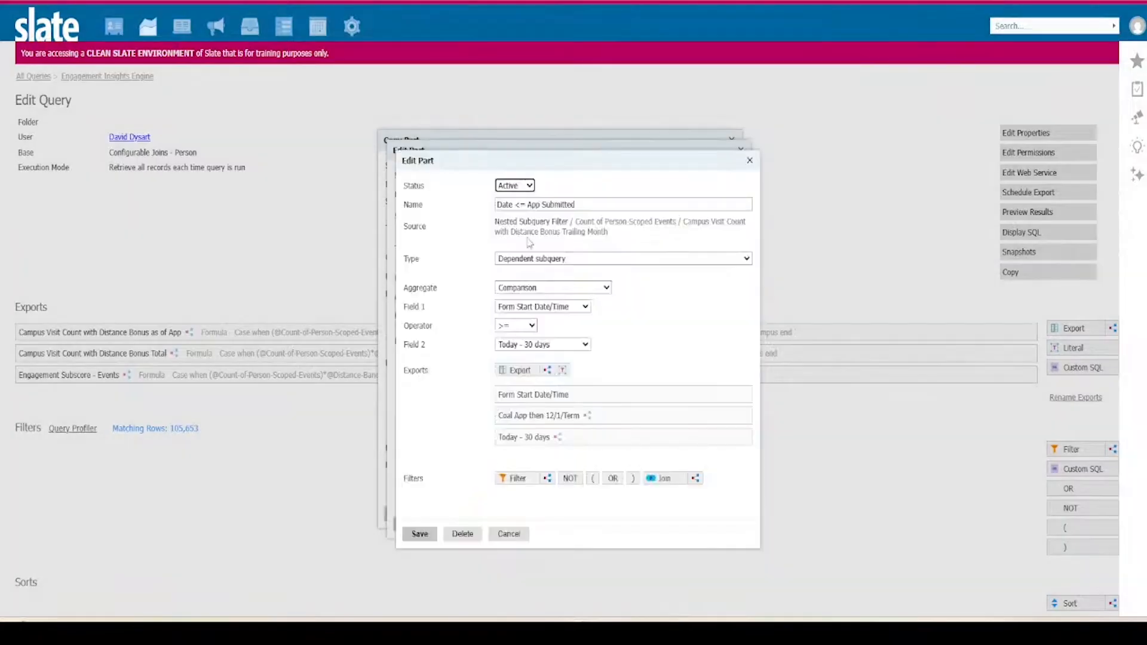
{"action": "left_click_drag", "start_coordinate": [514, 204], "coordinate": [618, 155]}
{"action": "type", "text": ">="}
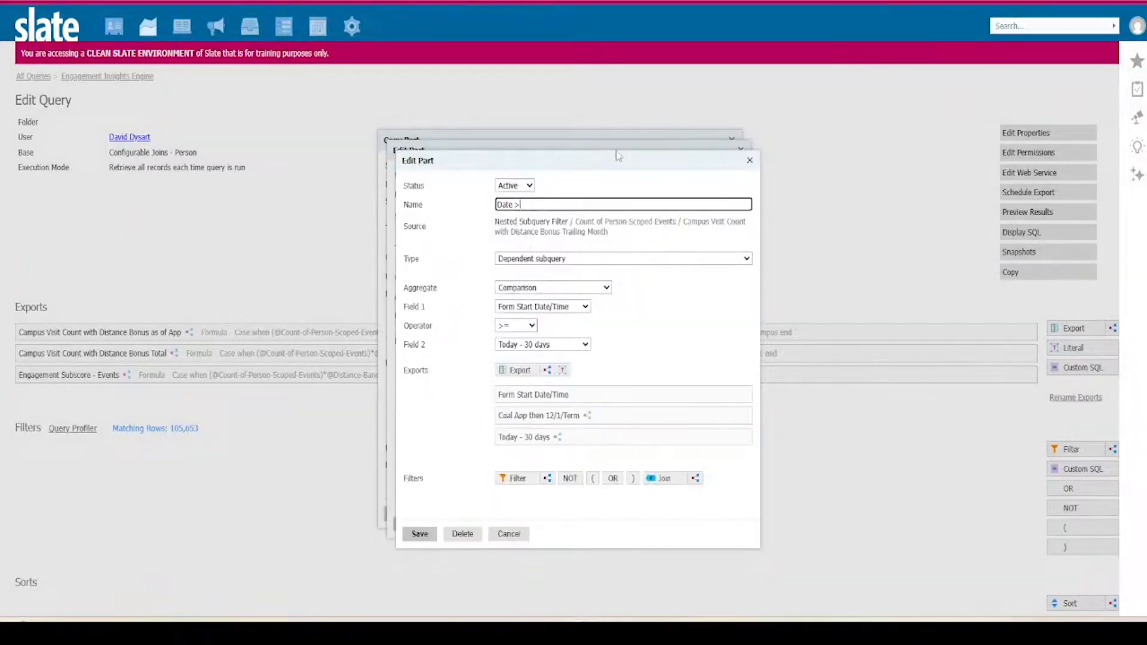
{"action": "type", "text": "ays ago"}
{"action": "left_click", "coordinate": [420, 534]}
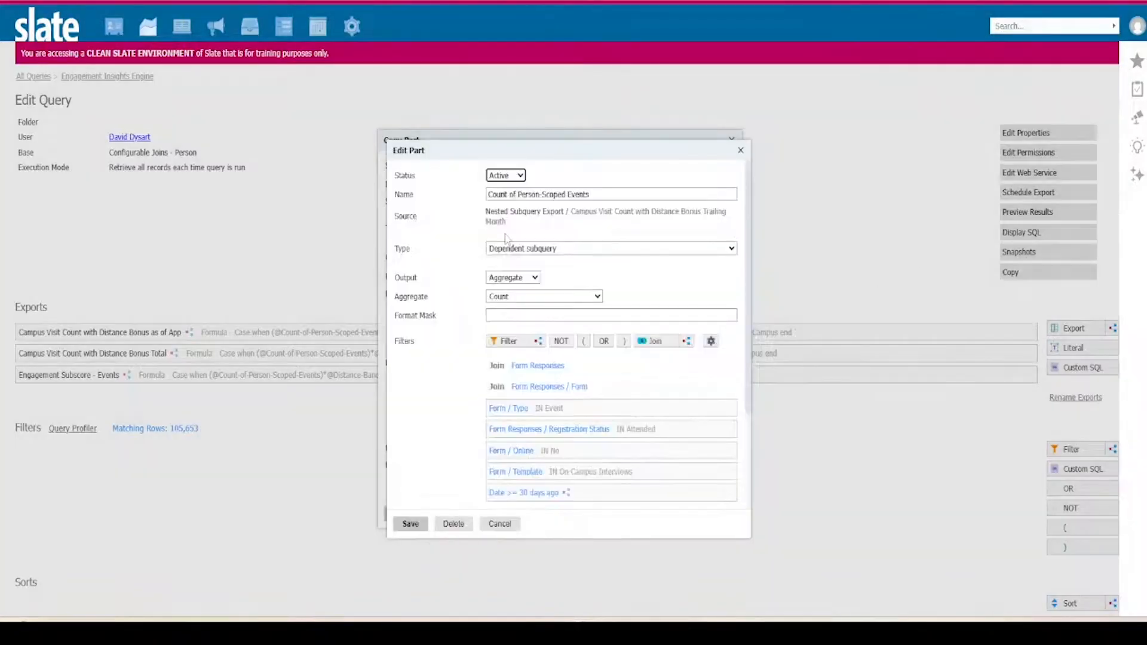
- Save the Trailing Month copy and move the Campus Visit Count with Distance Bonus Total export above the as of App export
{"action": "left_click", "coordinate": [410, 526]}
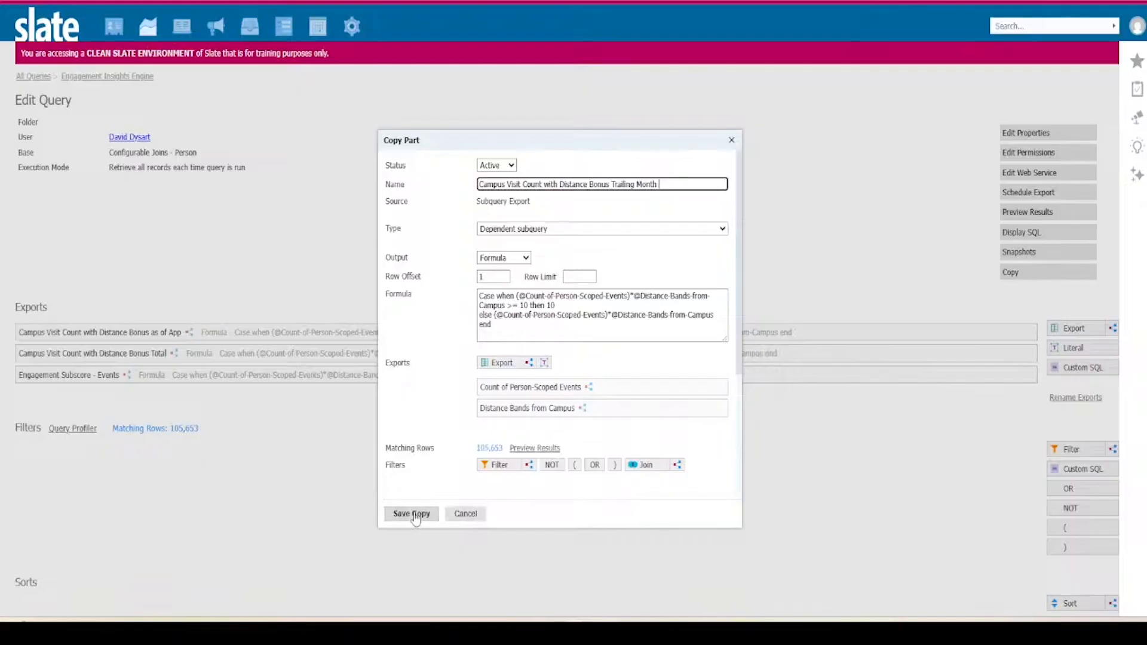
{"action": "left_click", "coordinate": [415, 515]}
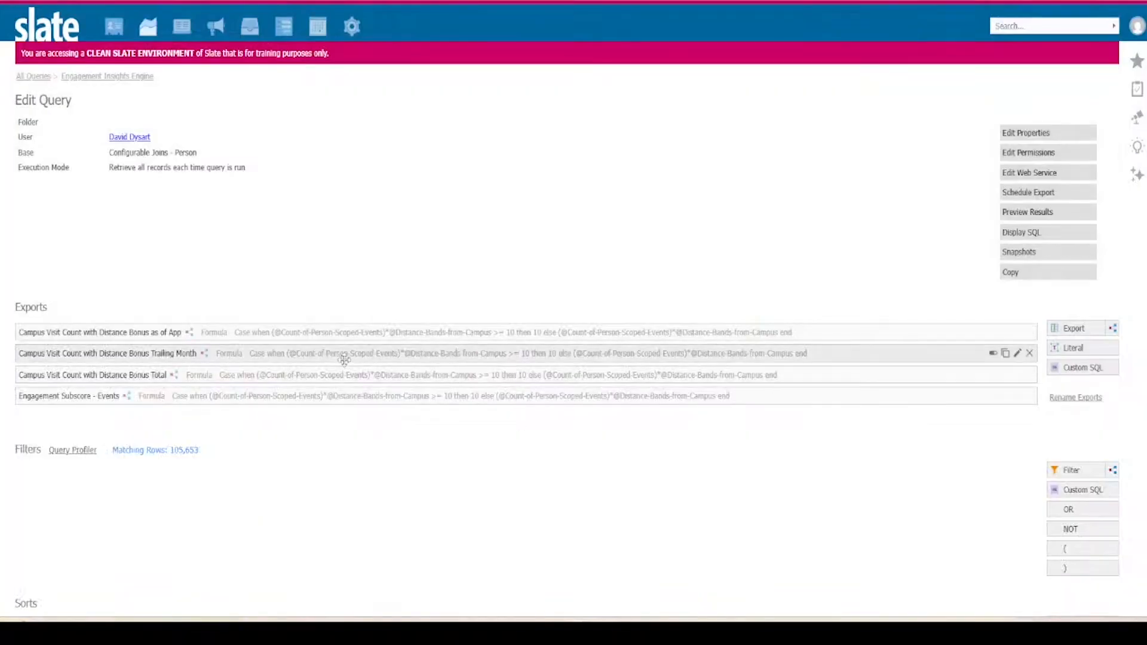
{"action": "left_click_drag", "start_coordinate": [241, 369], "coordinate": [217, 332]}
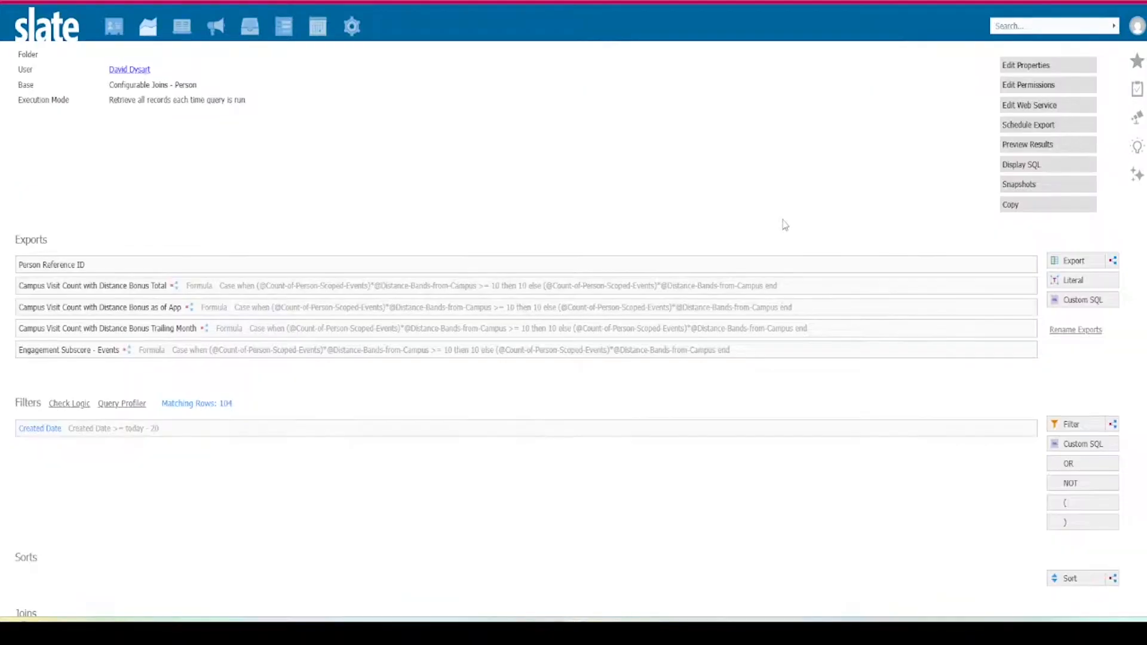
- Open the query's scheduled export settings and enter ../incoming/ as the path
{"action": "scroll", "coordinate": [783, 228], "scroll_direction": "up", "scroll_amount": 2}
{"action": "left_click", "coordinate": [1070, 193]}
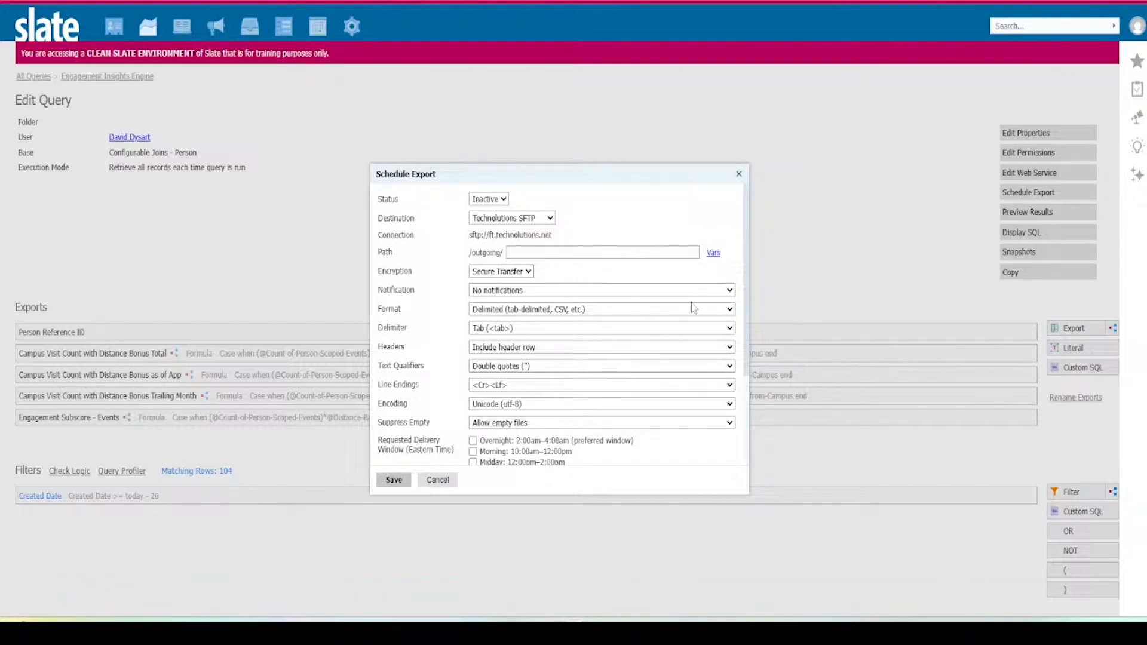
{"action": "left_click", "coordinate": [596, 256]}
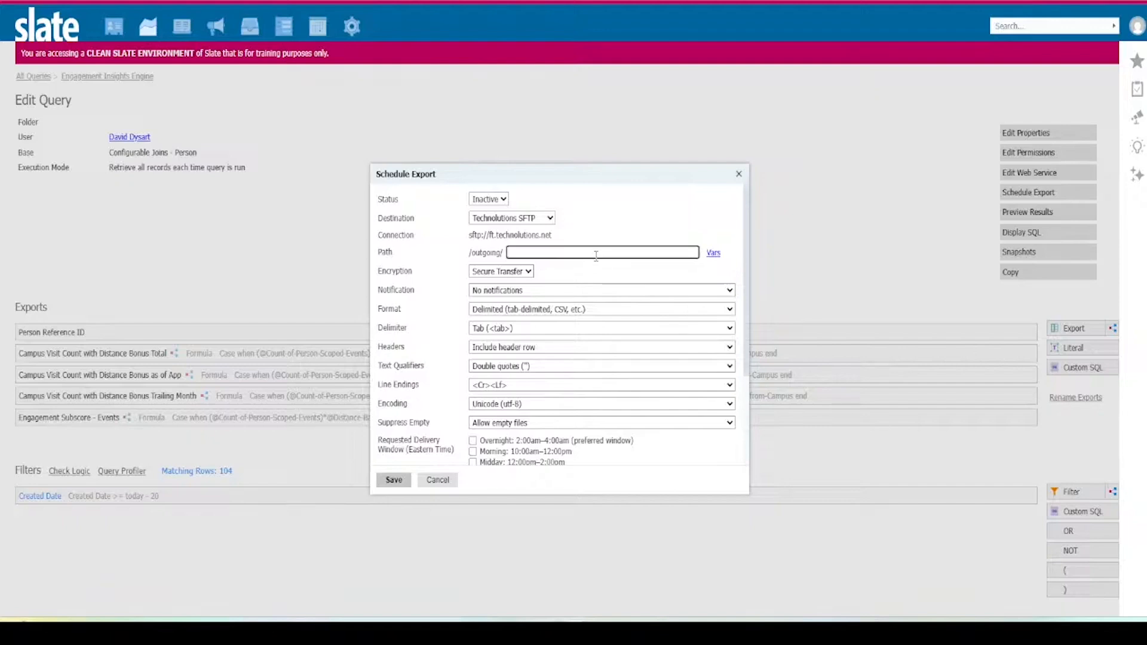
{"action": "type", "text": "../incomgin"}
{"action": "key", "text": "BackSpace"}
{"action": "type", "text": "ing"}
{"action": "type", "text": " /"}
{"action": "type", "text": "/"}
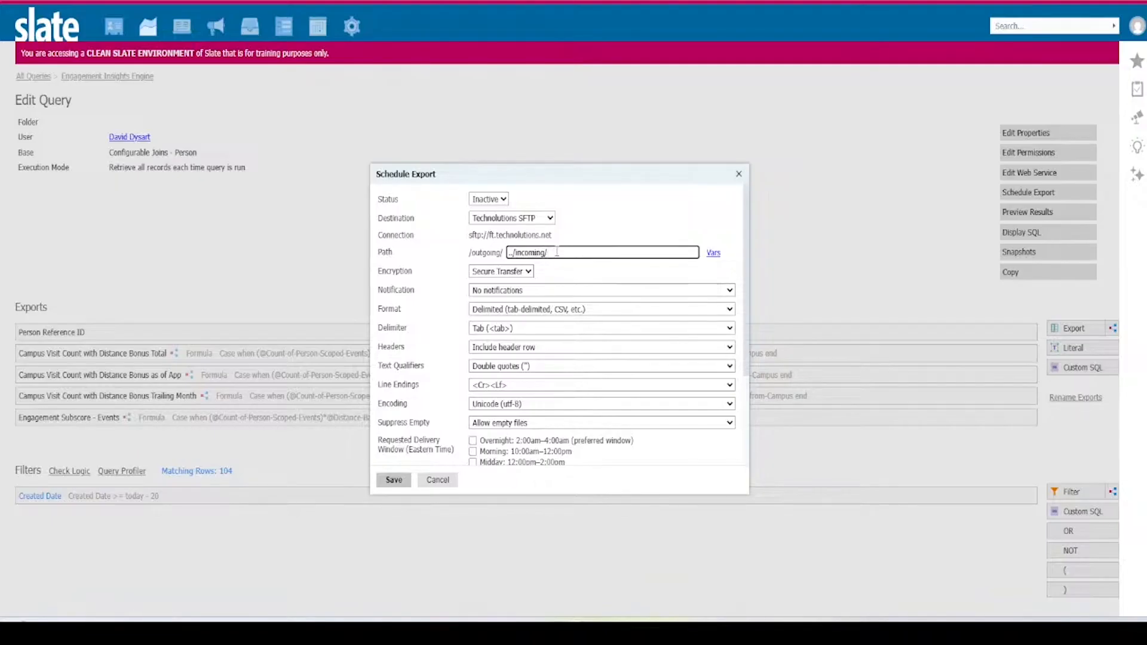
- Append eng_behavior to the ../incoming/ export path and check the supported path variables
{"action": "left_click_drag", "start_coordinate": [550, 253], "coordinate": [508, 252]}
{"action": "left_click", "coordinate": [510, 252]}
{"action": "left_click_drag", "start_coordinate": [469, 253], "coordinate": [505, 257]}
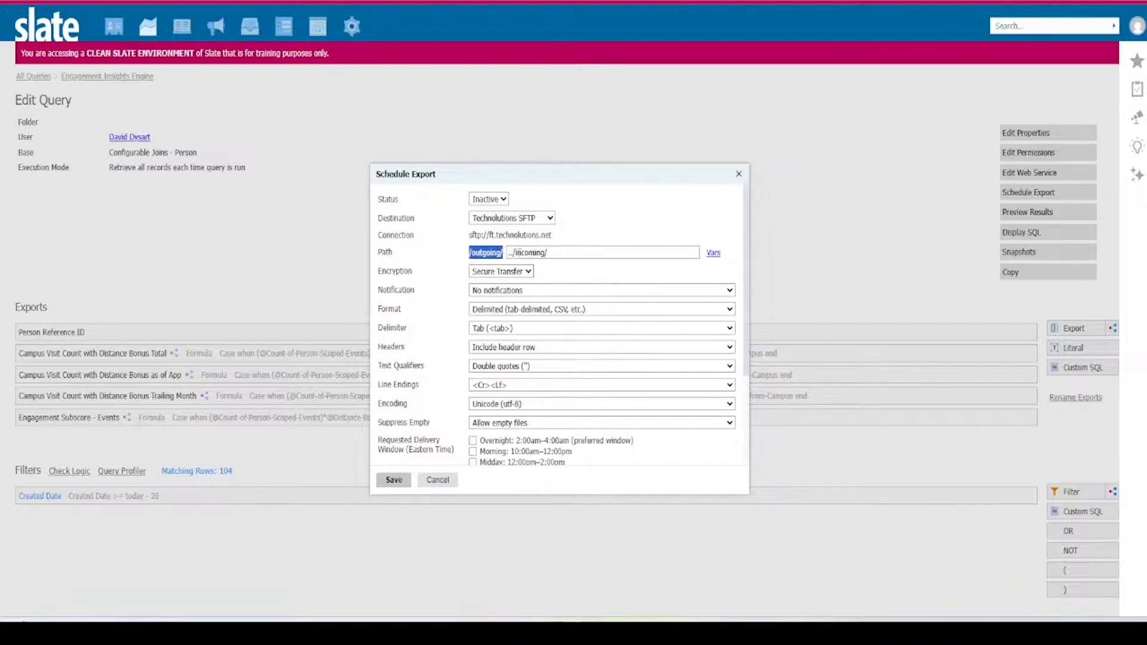
{"action": "left_click", "coordinate": [563, 252]}
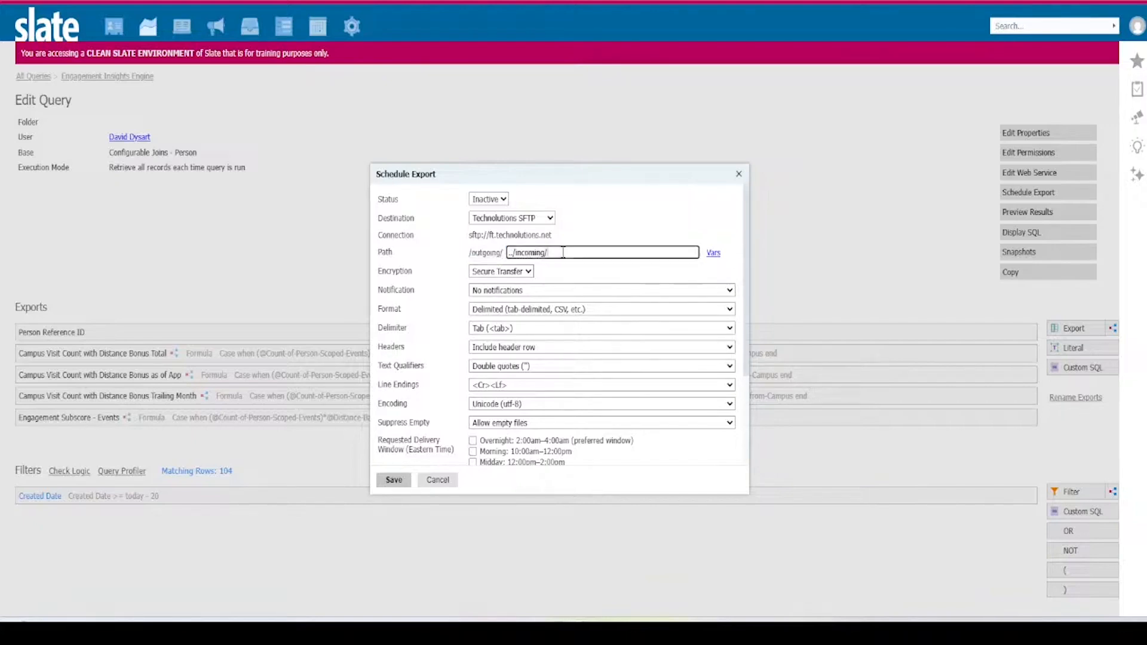
{"action": "type", "text": "eng_behavior"}
{"action": "left_click", "coordinate": [713, 253]}
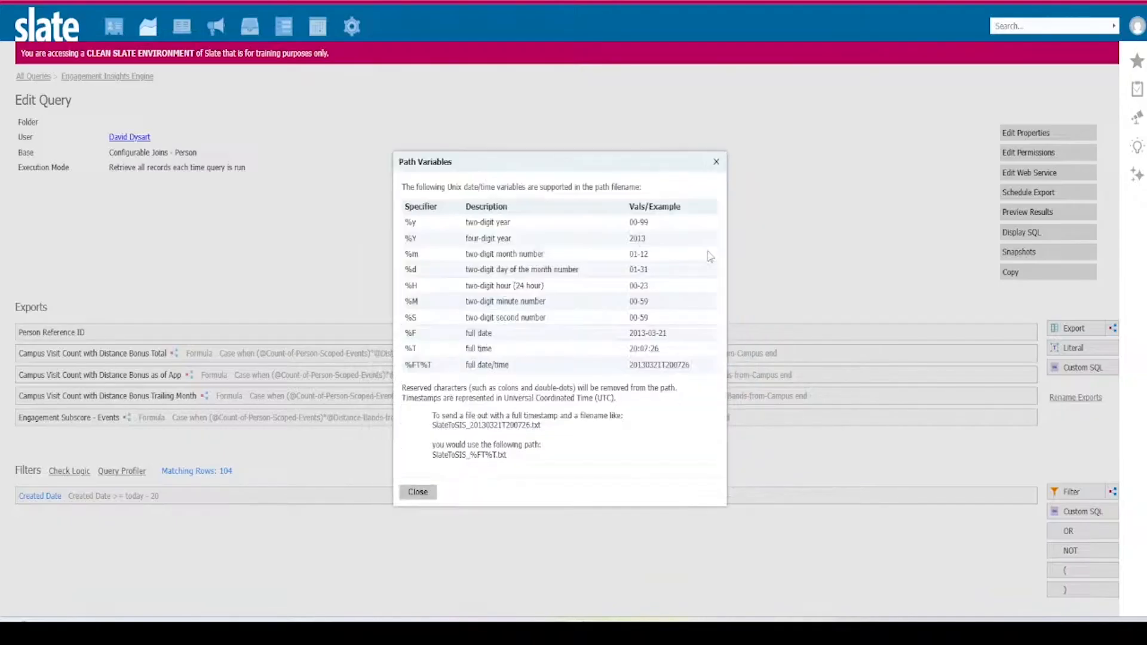
{"action": "left_click", "coordinate": [425, 494]}
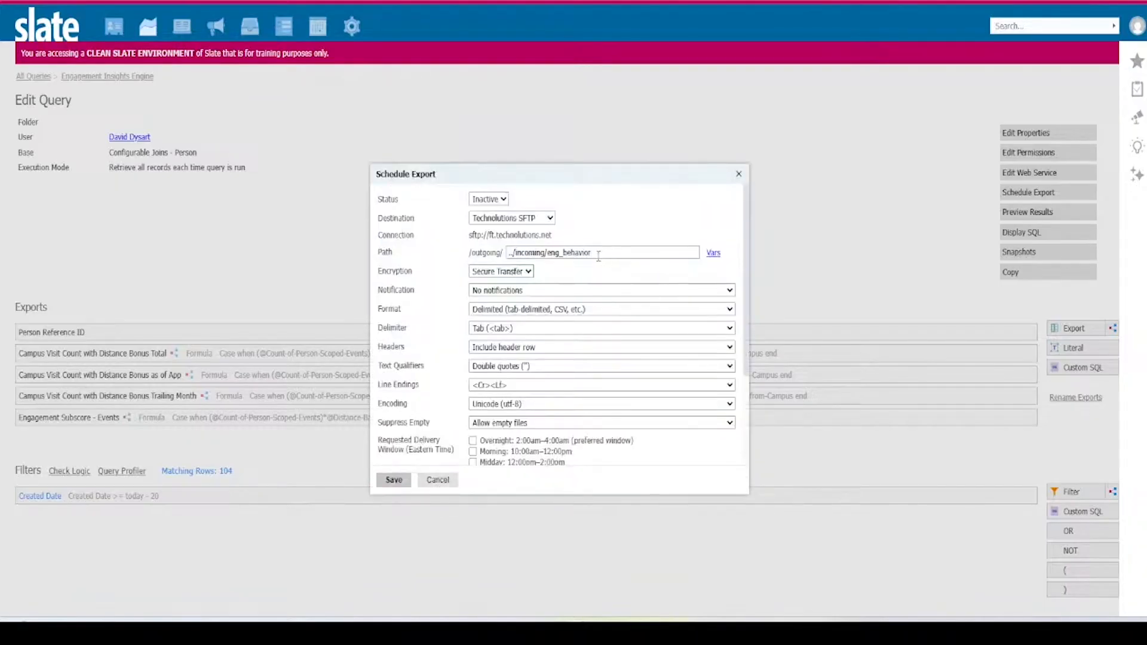
{"action": "left_click", "coordinate": [645, 250]}
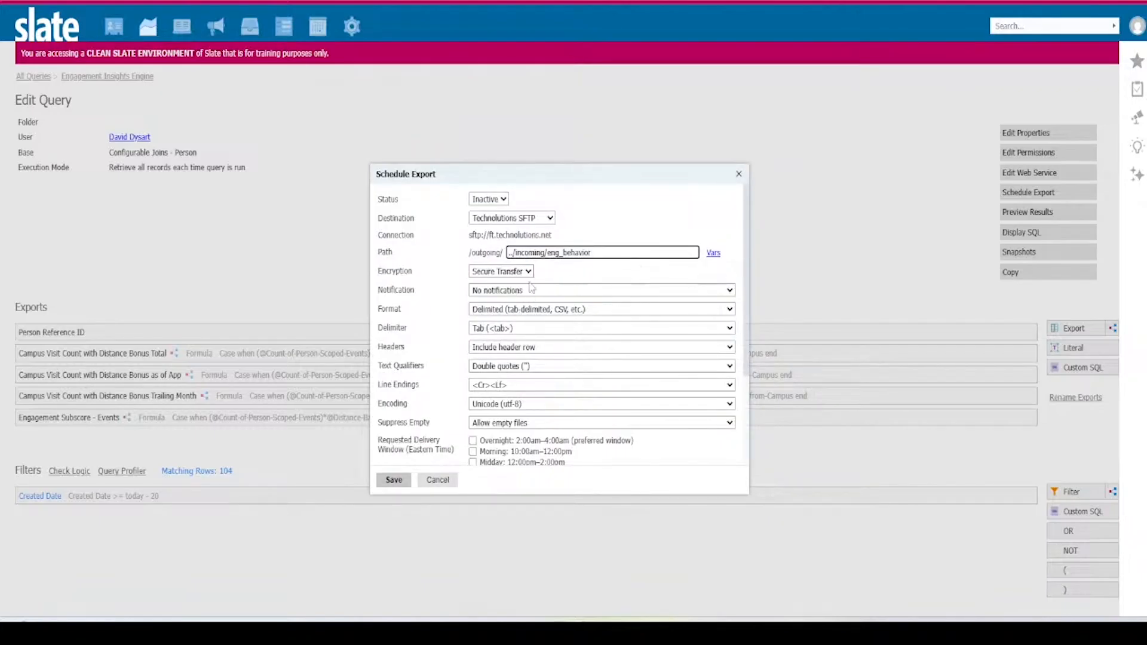
- Keep the scheduled export at No notifications and set its format to Excel Spreadsheet
{"action": "left_click", "coordinate": [548, 294]}
{"action": "left_click", "coordinate": [548, 302]}
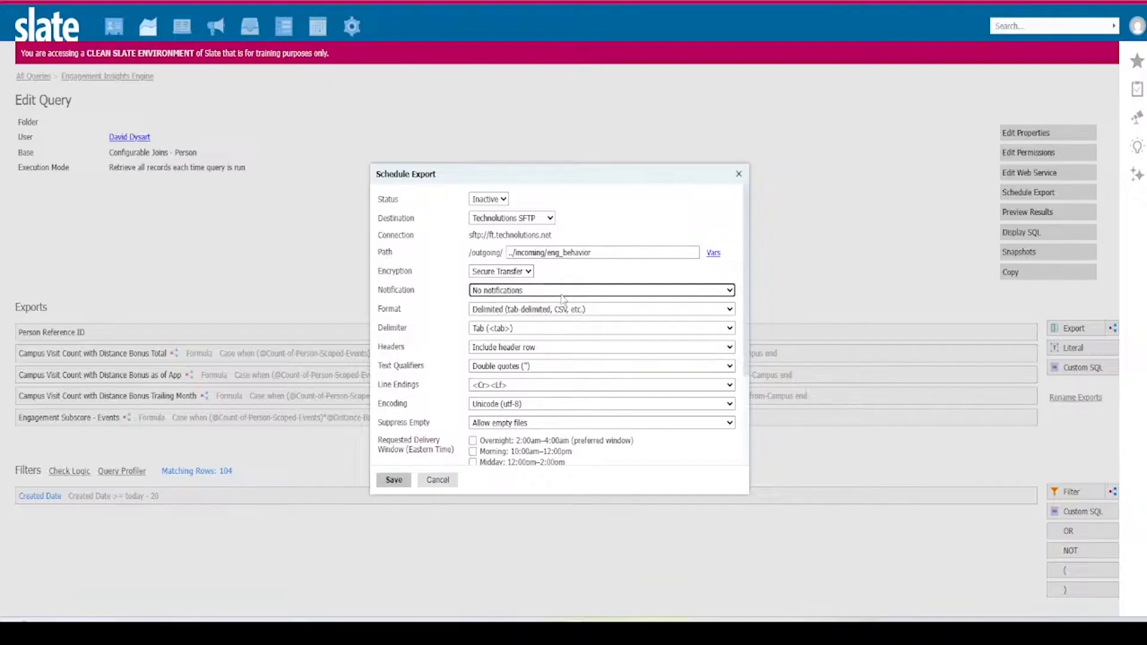
{"action": "left_click", "coordinate": [547, 311]}
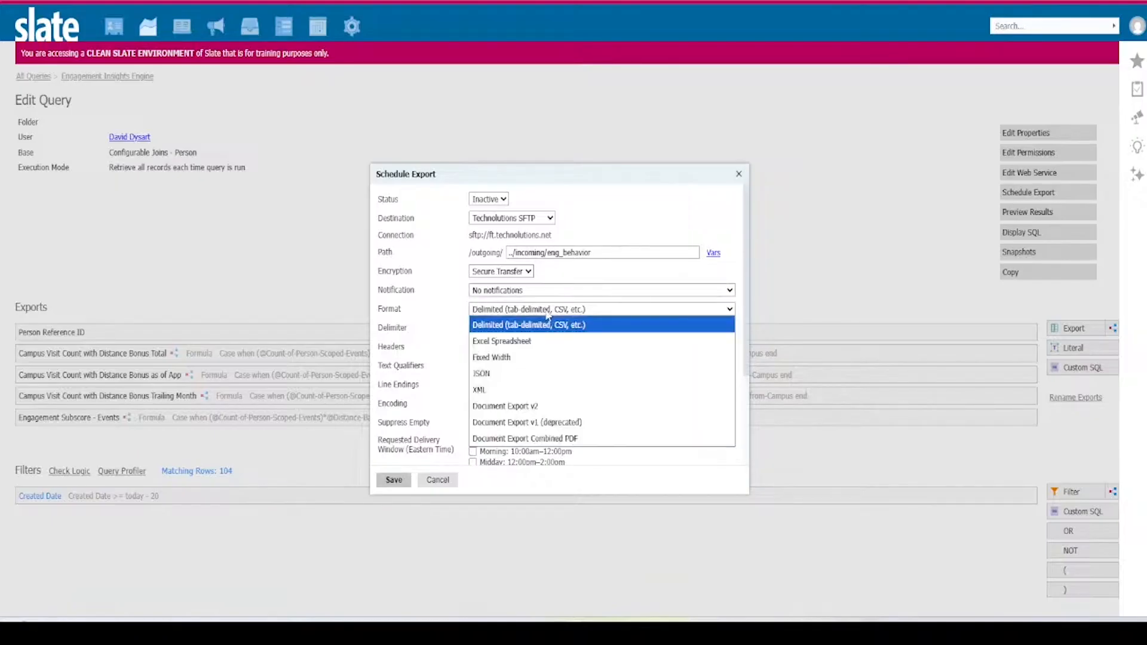
{"action": "left_click", "coordinate": [545, 343]}
- Set the scheduled export's format to Excel Spreadsheet and keep empty files allowed
{"action": "left_click", "coordinate": [520, 347]}
{"action": "left_click", "coordinate": [501, 407]}
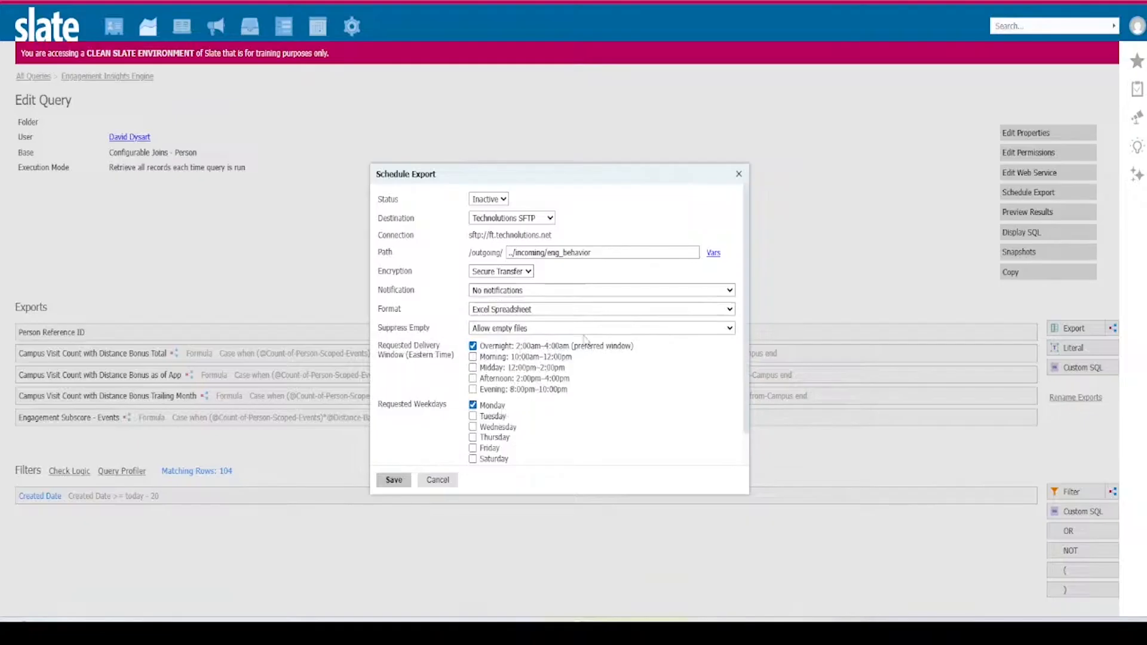
{"action": "left_click", "coordinate": [583, 332]}
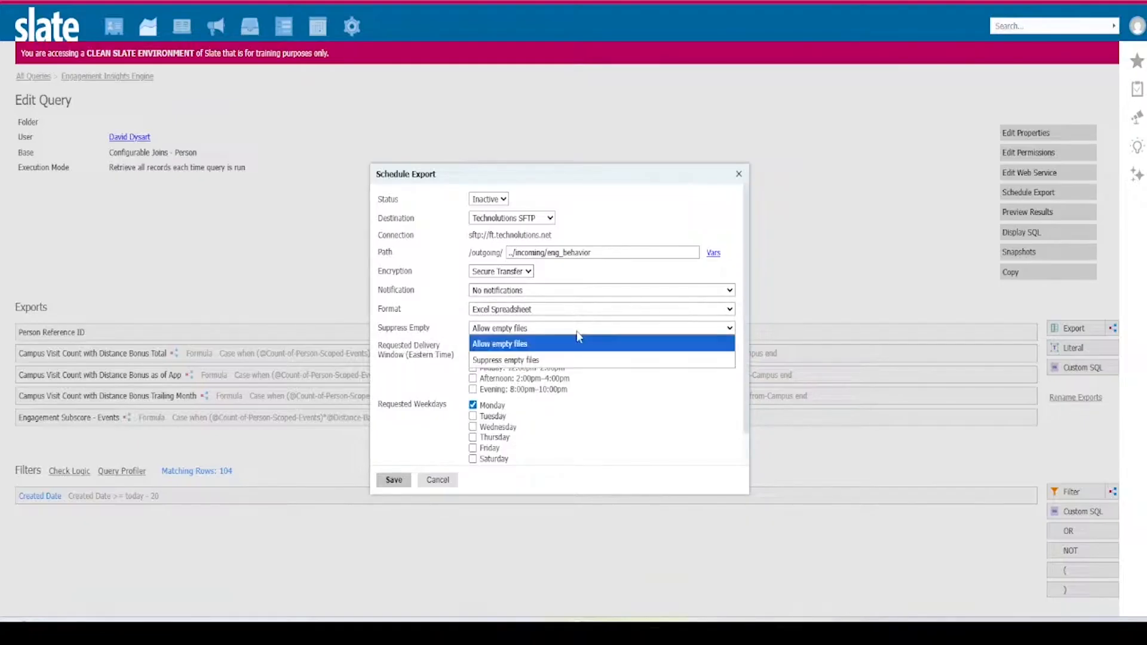
{"action": "left_click", "coordinate": [582, 332]}
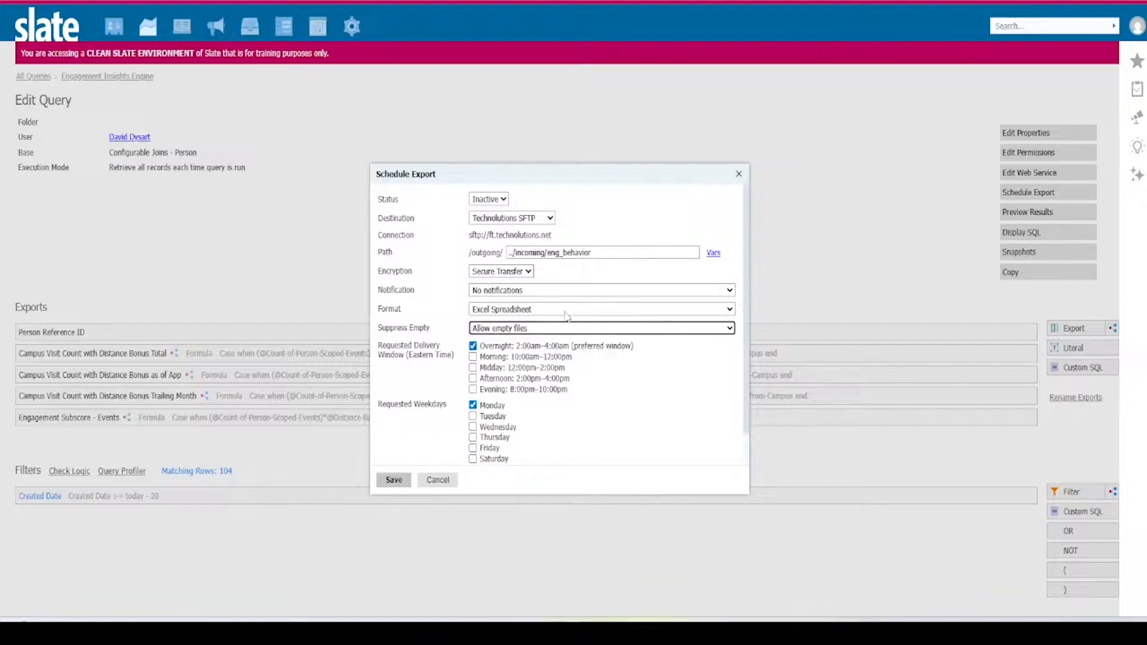
- Schedule delivery for Saturday only in the Morning 10:00am–12:00pm window, keep Normal Priority, and save the export schedule
{"action": "scroll", "coordinate": [567, 317], "scroll_direction": "down", "scroll_amount": 1}
{"action": "left_click", "coordinate": [540, 452]}
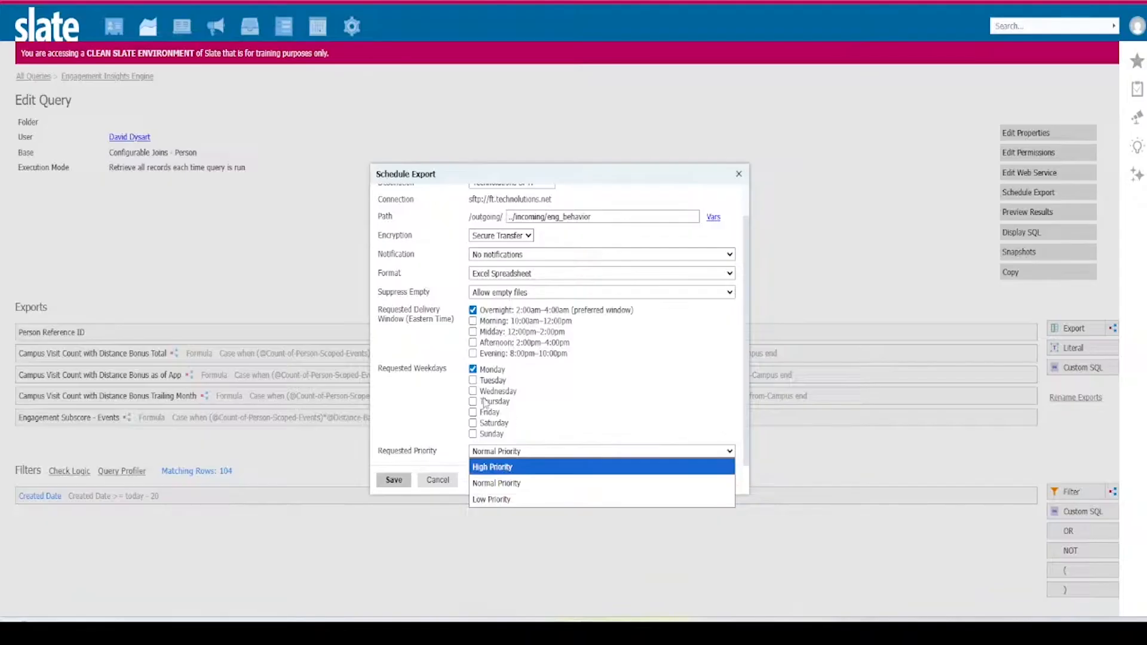
{"action": "left_click", "coordinate": [474, 381]}
{"action": "left_click", "coordinate": [474, 412]}
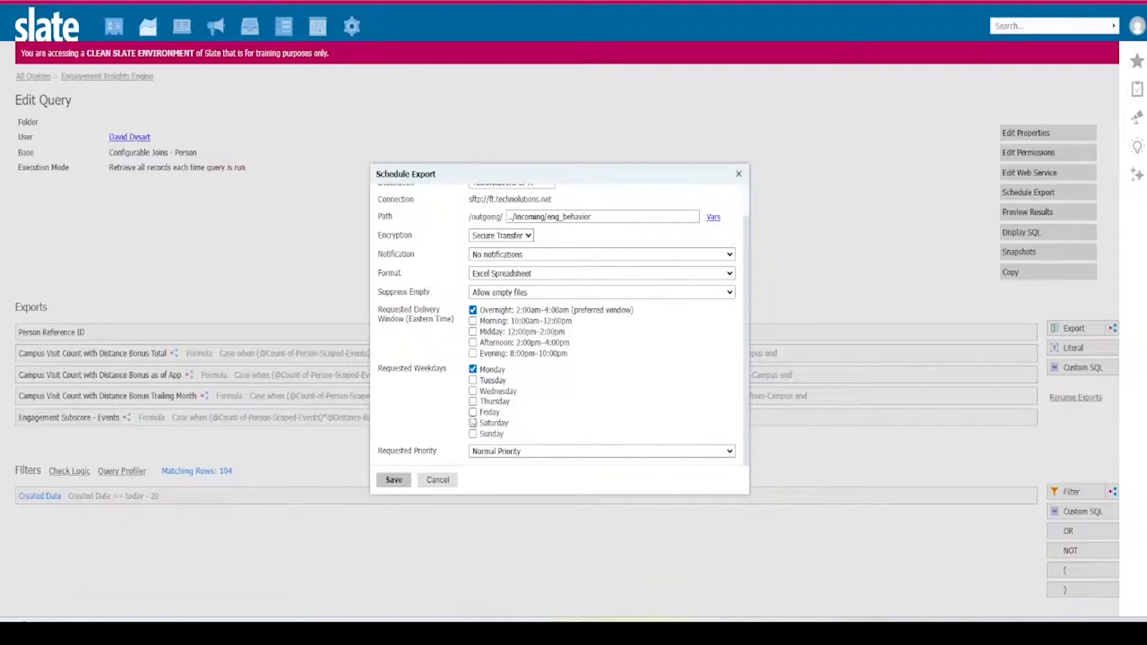
{"action": "left_click", "coordinate": [472, 370]}
{"action": "left_click", "coordinate": [520, 310]}
{"action": "left_click", "coordinate": [490, 413]}
{"action": "left_click", "coordinate": [492, 425]}
{"action": "left_click", "coordinate": [509, 311]}
{"action": "left_click", "coordinate": [510, 312]}
{"action": "left_click", "coordinate": [472, 321]}
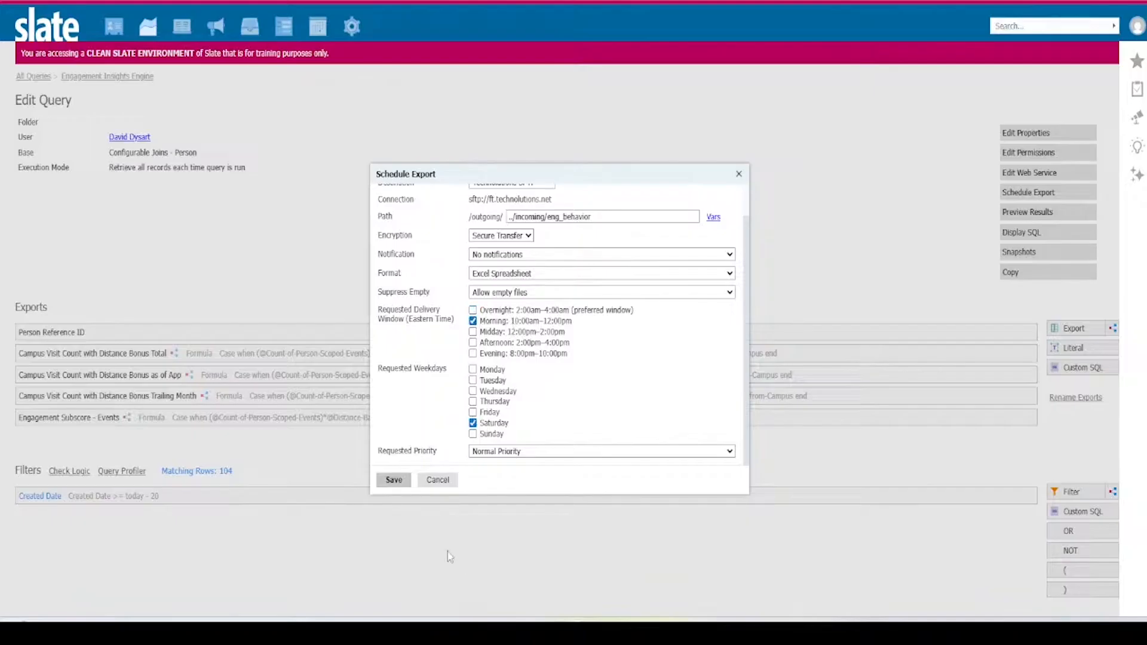
{"action": "left_click", "coordinate": [394, 481]}
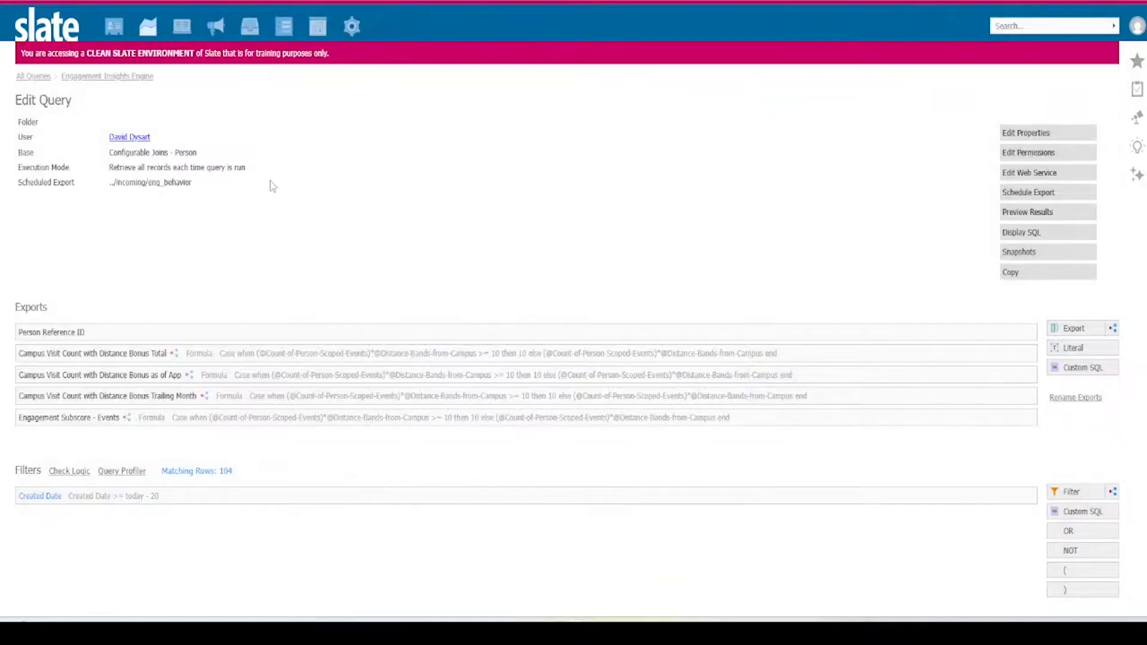
- Run the Engagement Insights Engine query and export its results as an Excel Spreadsheet
{"action": "left_click", "coordinate": [109, 76]}
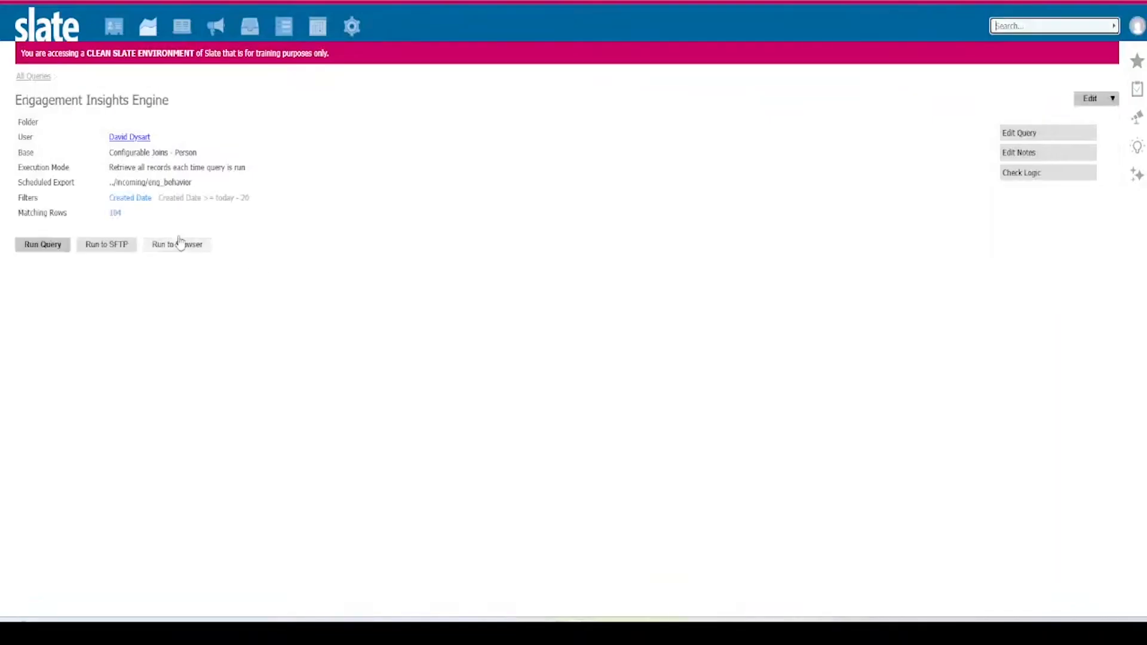
{"action": "left_click", "coordinate": [59, 250]}
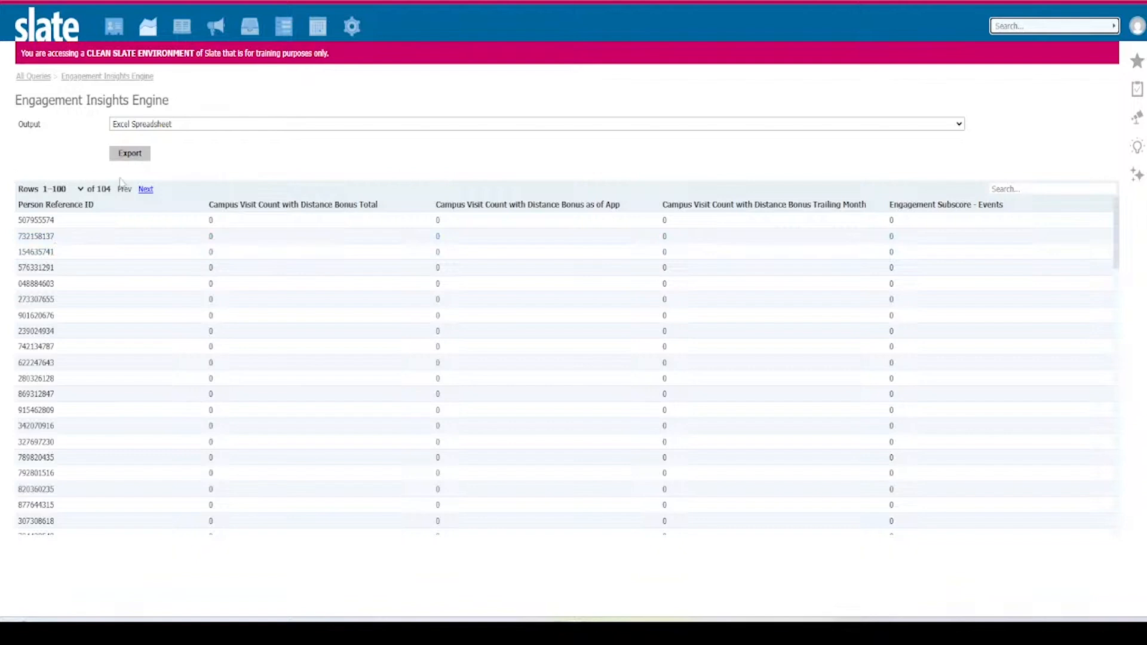
{"action": "left_click", "coordinate": [129, 153]}
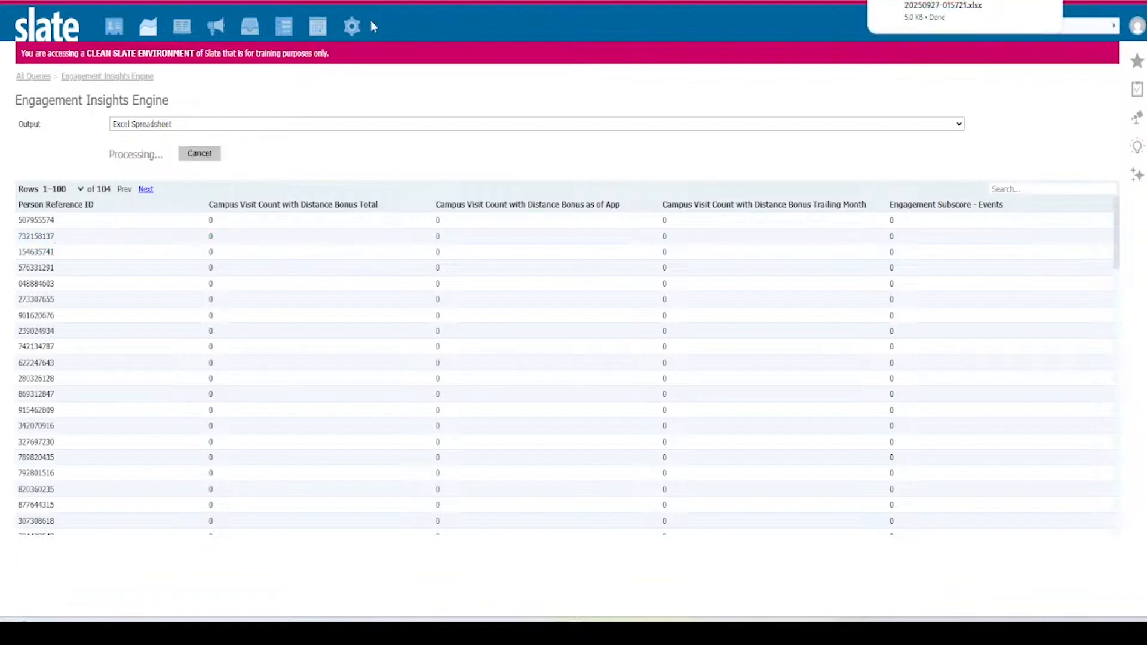
- Find Sources / Upload Dataset in the Database tools and start a new dataset upload
{"action": "mouse_move", "coordinate": [354, 29]}
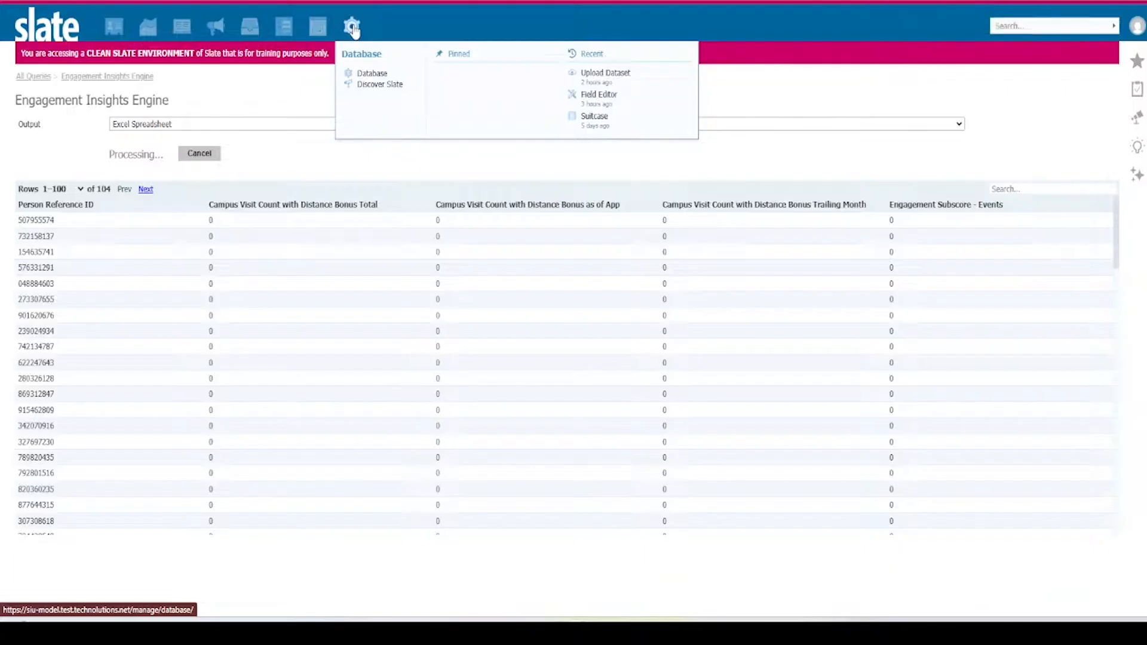
{"action": "left_click", "coordinate": [354, 28]}
{"action": "type", "text": "source"}
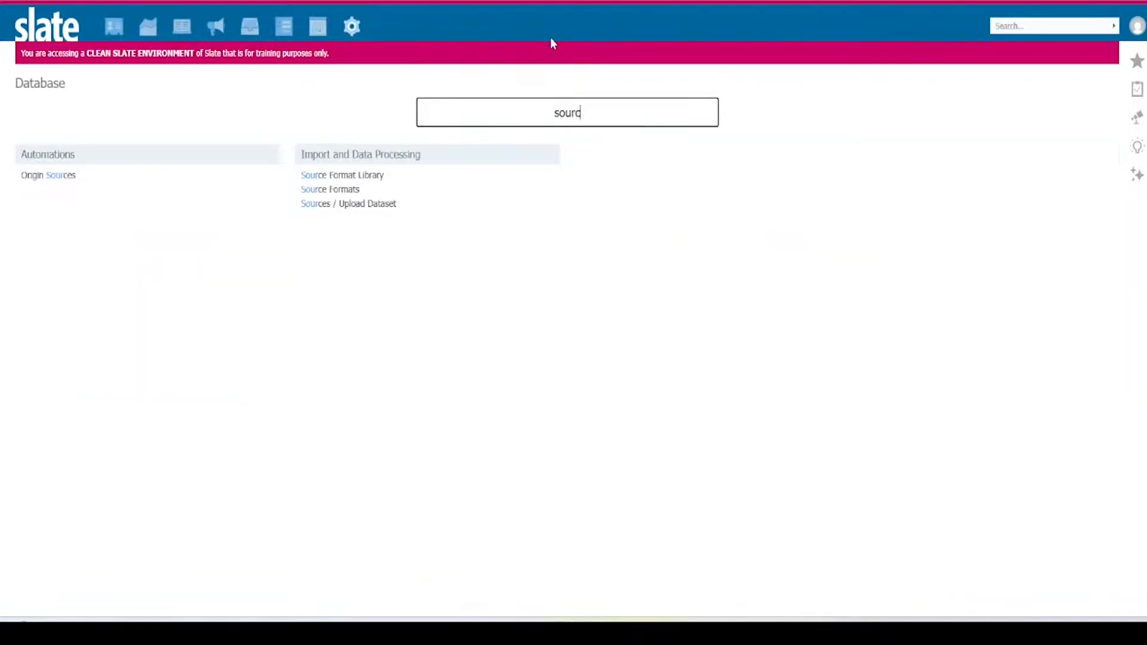
{"action": "left_click", "coordinate": [364, 203]}
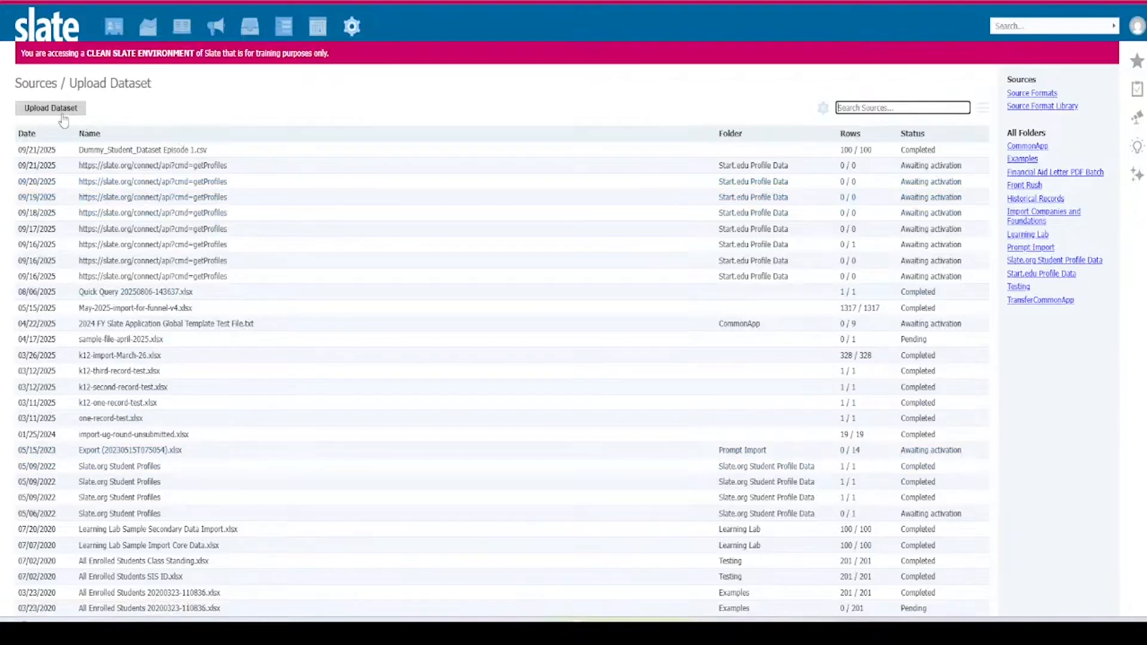
{"action": "left_click", "coordinate": [42, 109]}
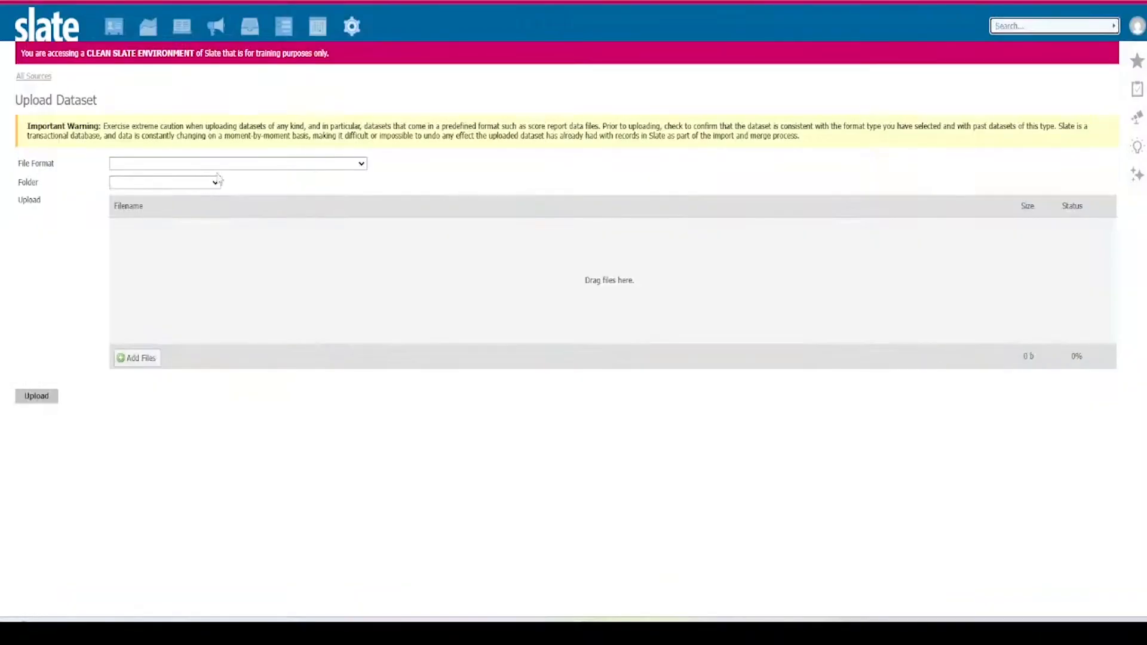
- Set the upload's file format to New Spreadsheet/Data File and leave its folder blank
{"action": "left_click", "coordinate": [218, 167]}
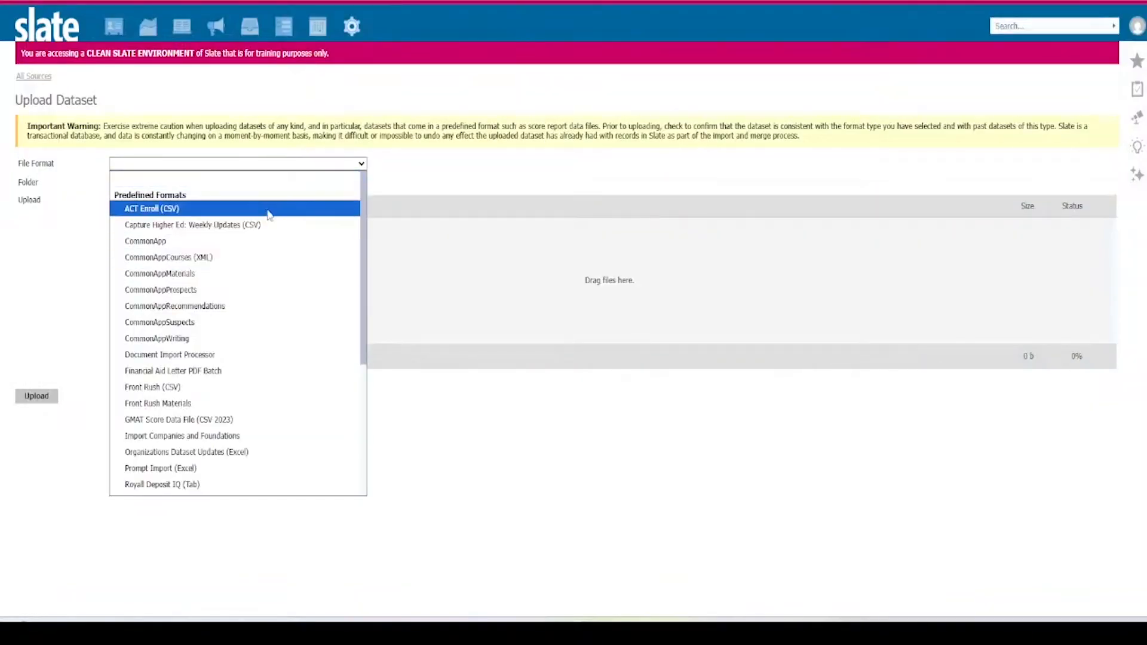
{"action": "scroll", "coordinate": [267, 220], "scroll_direction": "down", "scroll_amount": 5}
{"action": "left_click", "coordinate": [227, 423]}
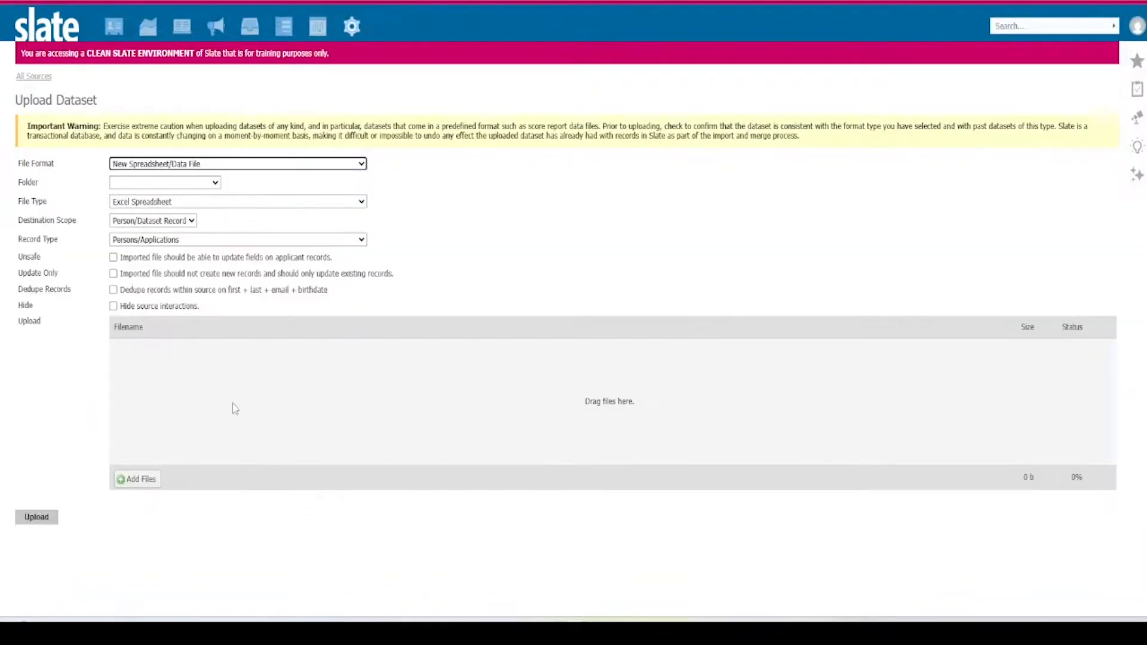
{"action": "left_click", "coordinate": [190, 185]}
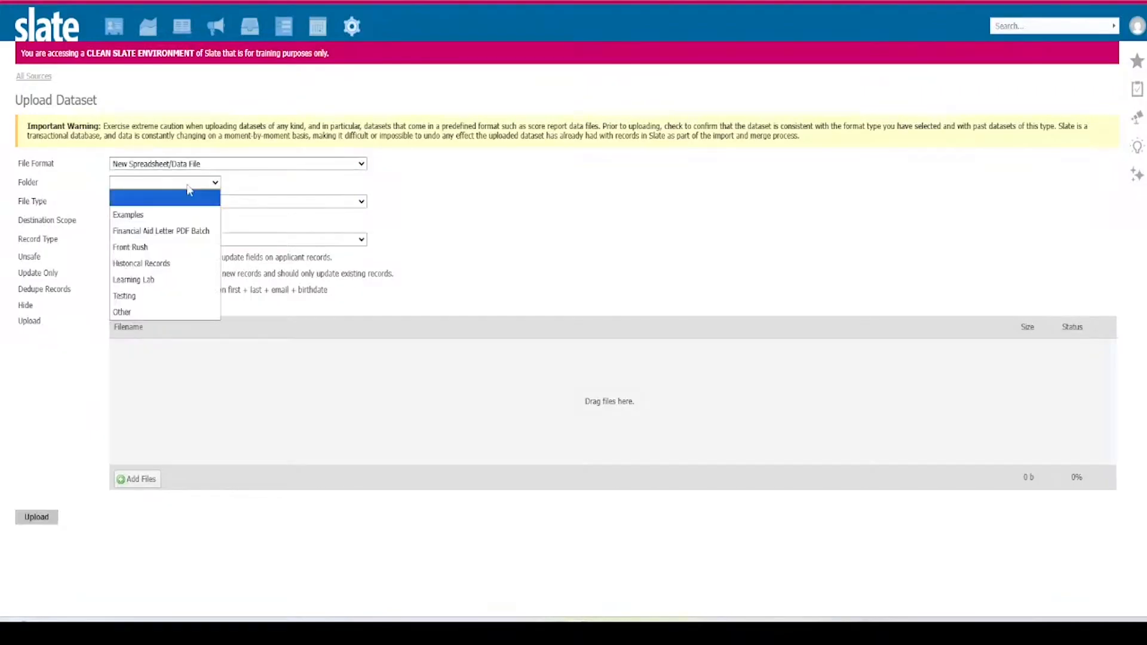
{"action": "left_click", "coordinate": [190, 191]}
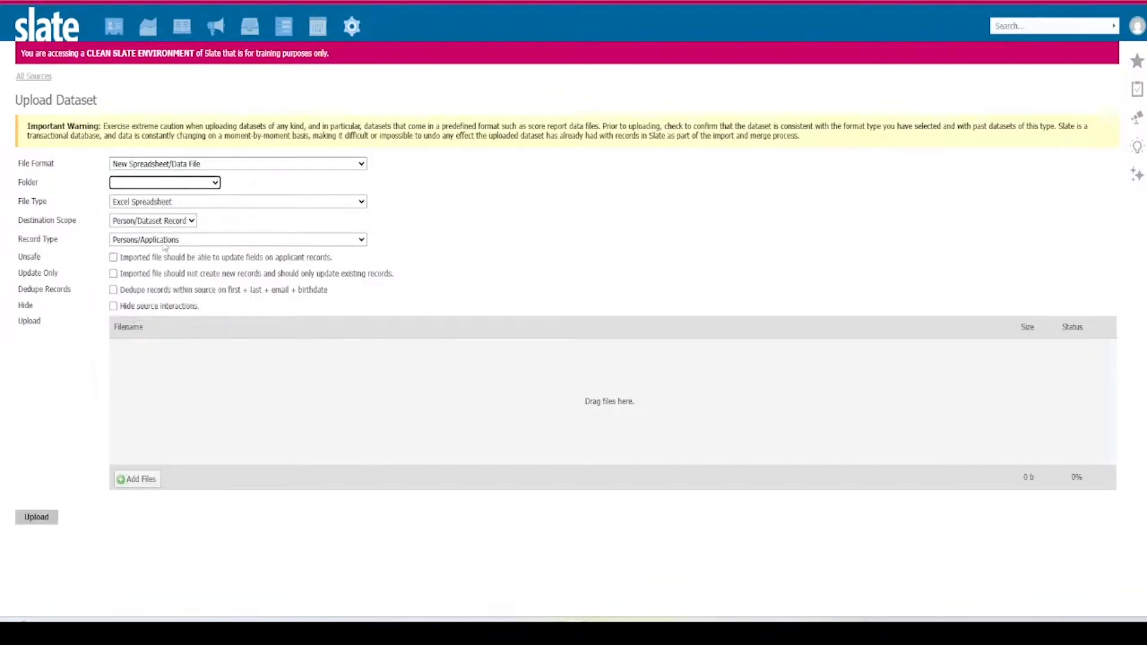
- Enable Unsafe and Update Only for the import, add the exported Engagement Insights Engine spreadsheet, and upload it
{"action": "left_click", "coordinate": [182, 258]}
{"action": "left_click", "coordinate": [226, 275]}
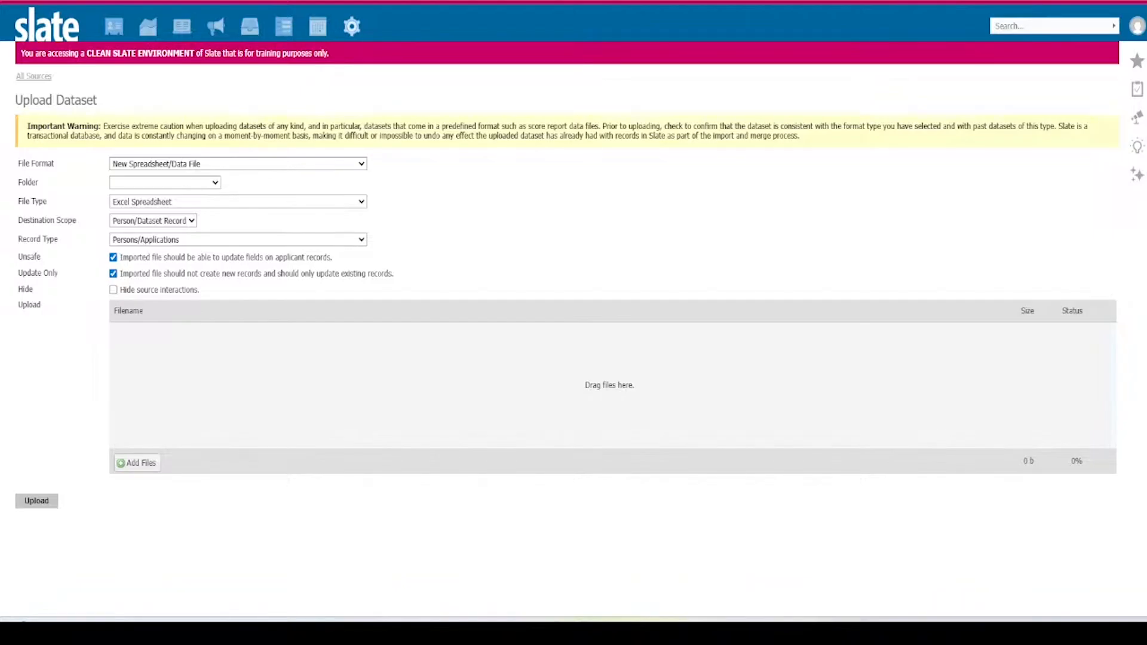
{"action": "left_click_drag", "start_coordinate": [0, 388], "coordinate": [298, 396]}
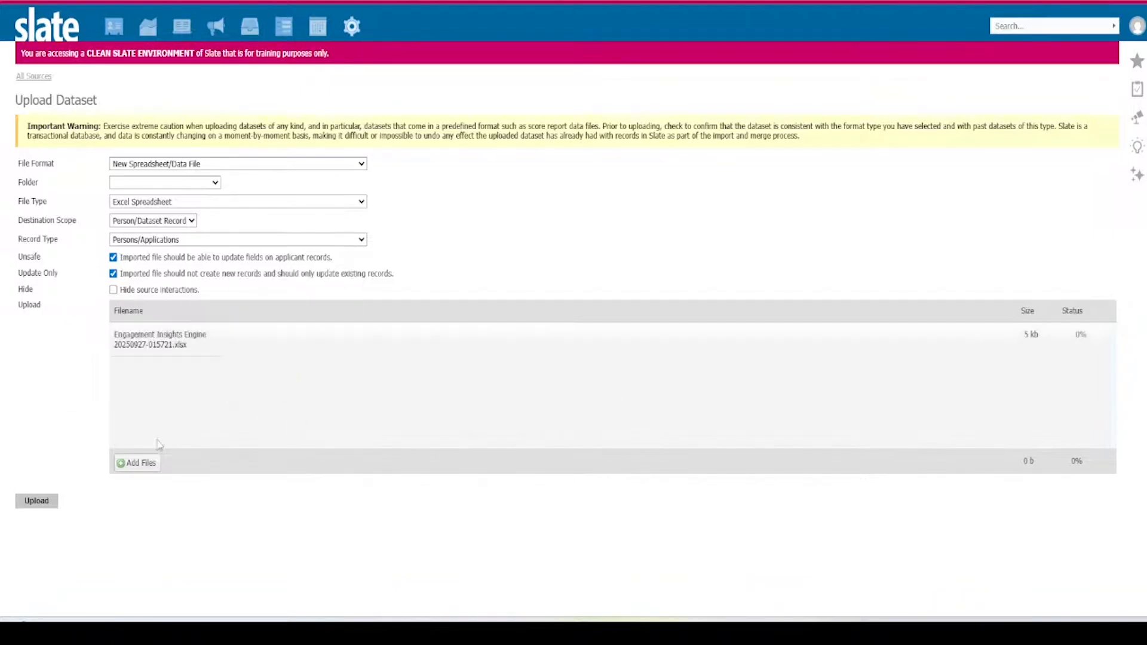
{"action": "left_click", "coordinate": [36, 500]}
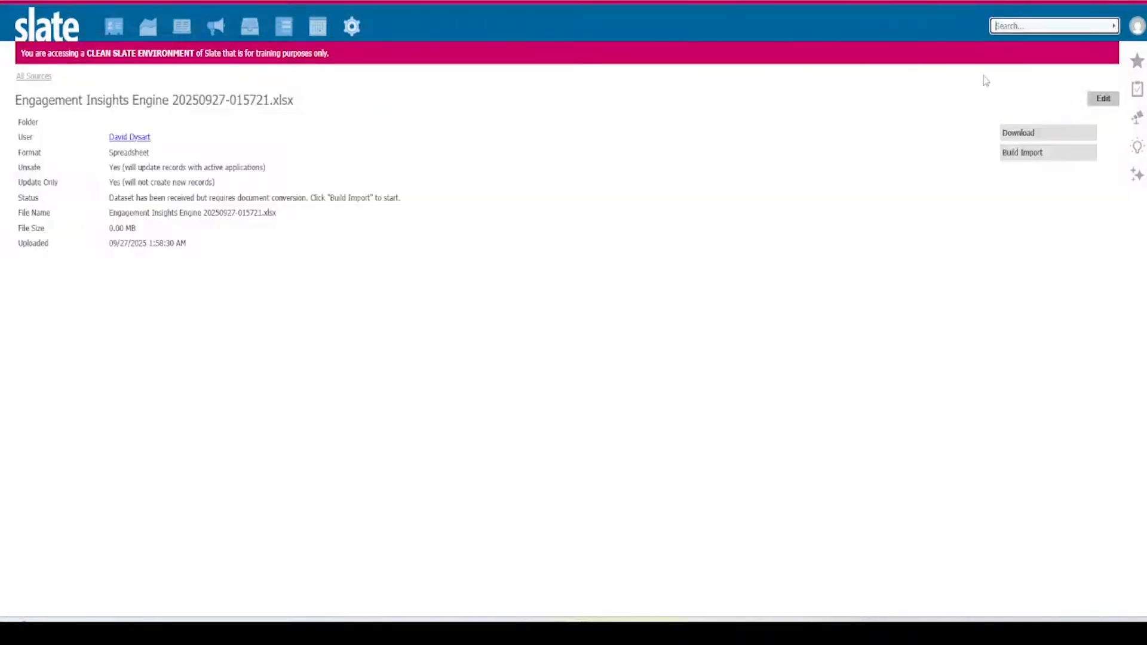
- Build the import and map Campus Visit Count with Distance Bonus Total to the Other - Beh Event Campus Adj Score field
{"action": "left_click", "coordinate": [1045, 153]}
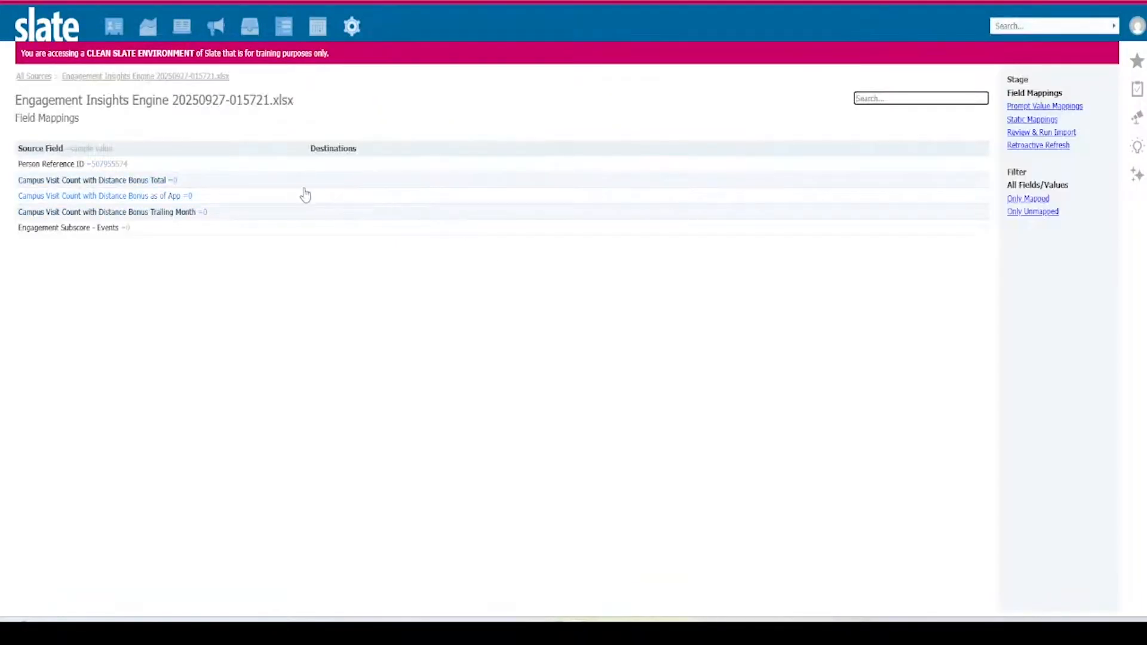
{"action": "left_click", "coordinate": [292, 179]}
{"action": "left_click", "coordinate": [496, 264]}
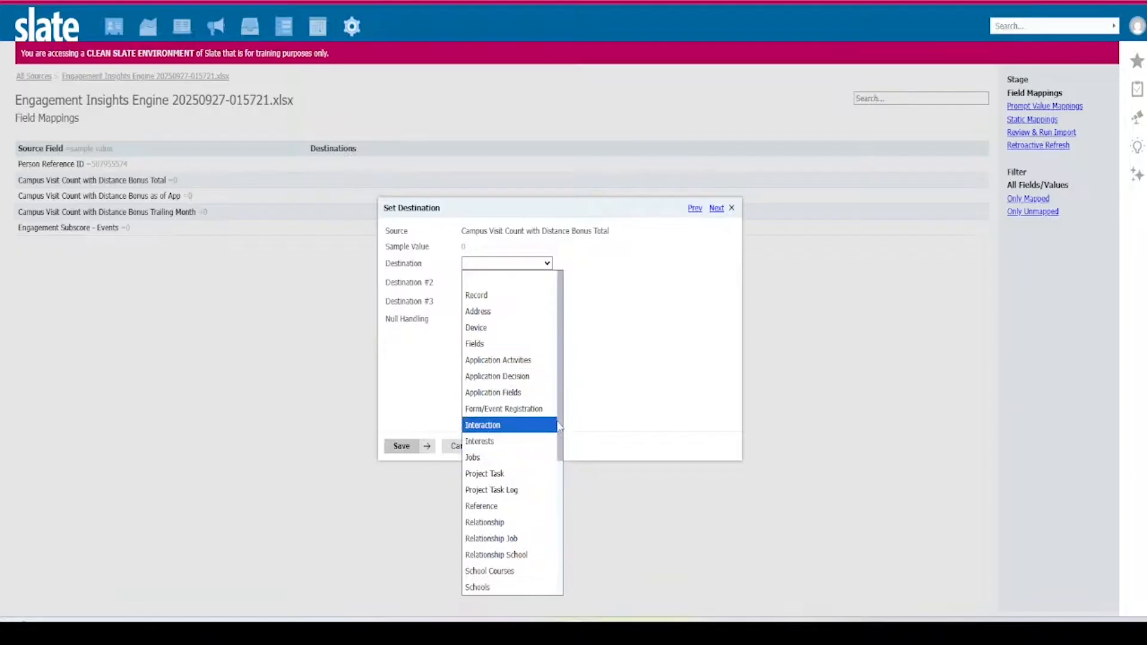
{"action": "left_click", "coordinate": [531, 344]}
{"action": "left_click", "coordinate": [580, 264]}
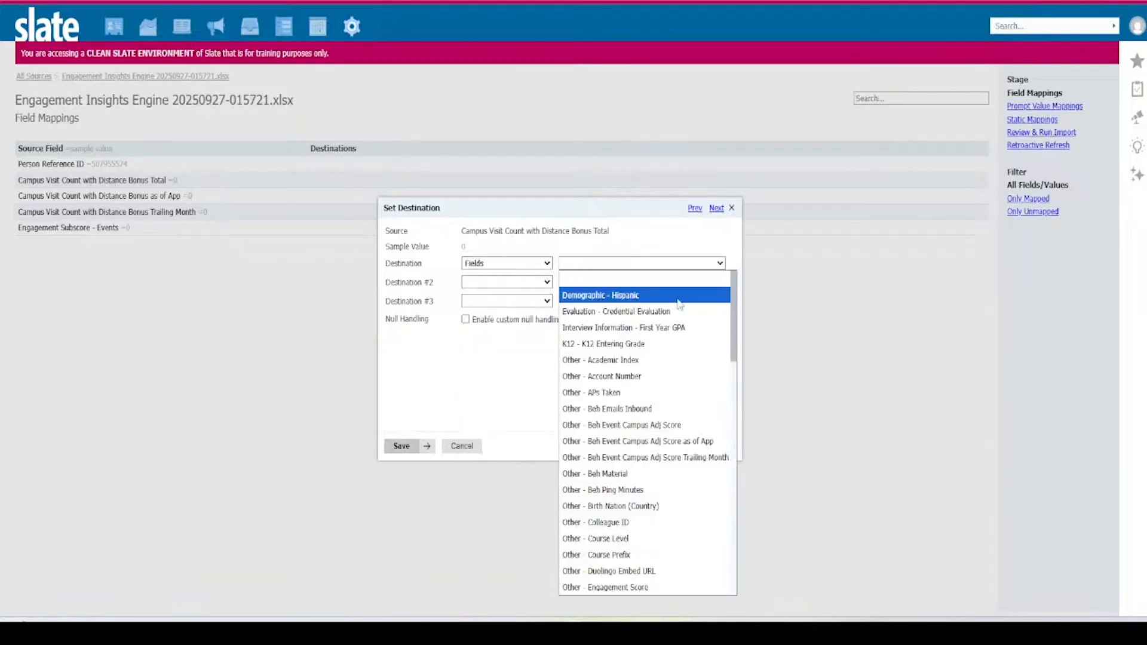
{"action": "scroll", "coordinate": [736, 332], "scroll_direction": "down", "scroll_amount": 2}
{"action": "scroll", "coordinate": [736, 333], "scroll_direction": "down", "scroll_amount": 2}
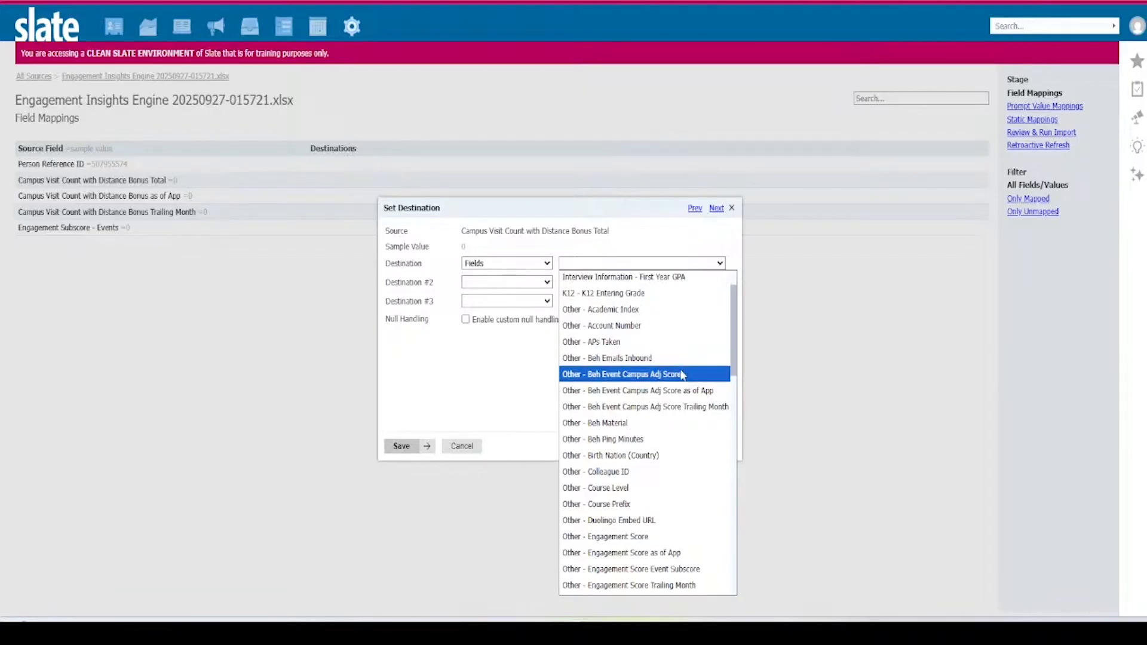
{"action": "left_click", "coordinate": [682, 374]}
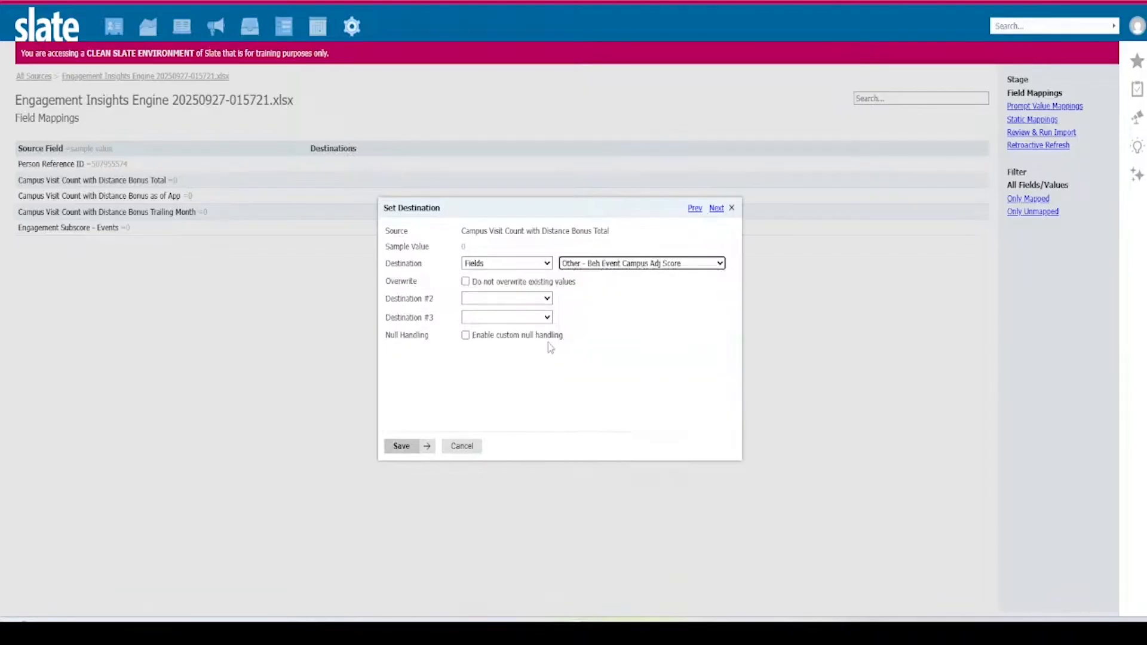
{"action": "left_click", "coordinate": [427, 445]}
- Map Campus Visit Count with Distance Bonus as of App to the Other - Beh Event Campus Adj Score as of App field
{"action": "left_click", "coordinate": [504, 265]}
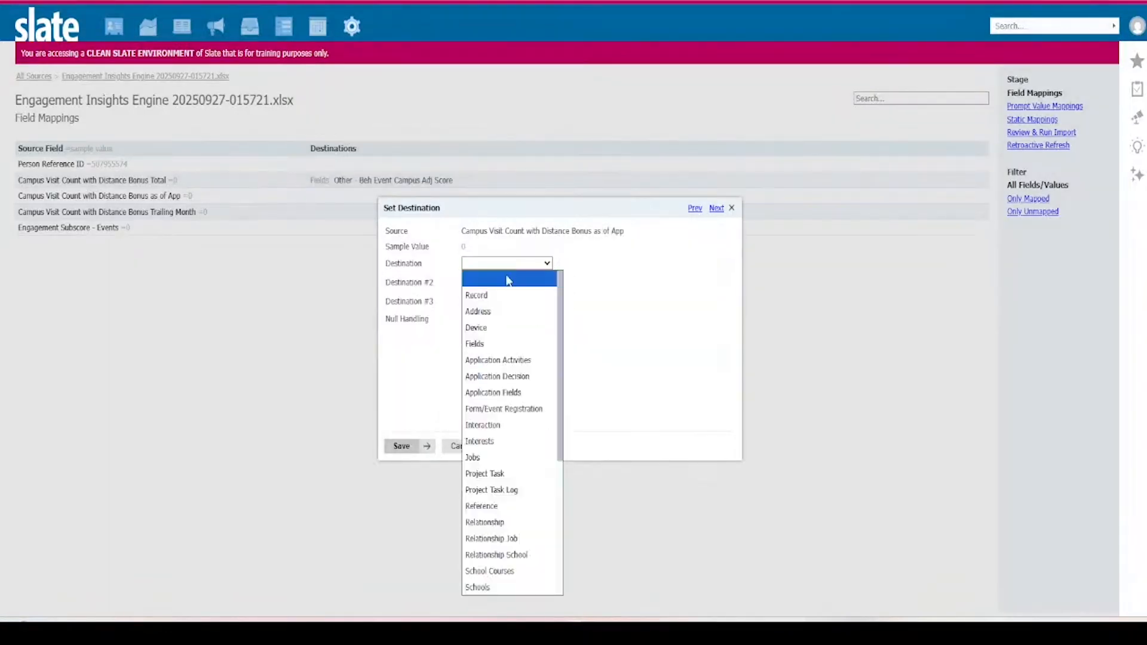
{"action": "left_click", "coordinate": [516, 344]}
{"action": "left_click", "coordinate": [686, 265]}
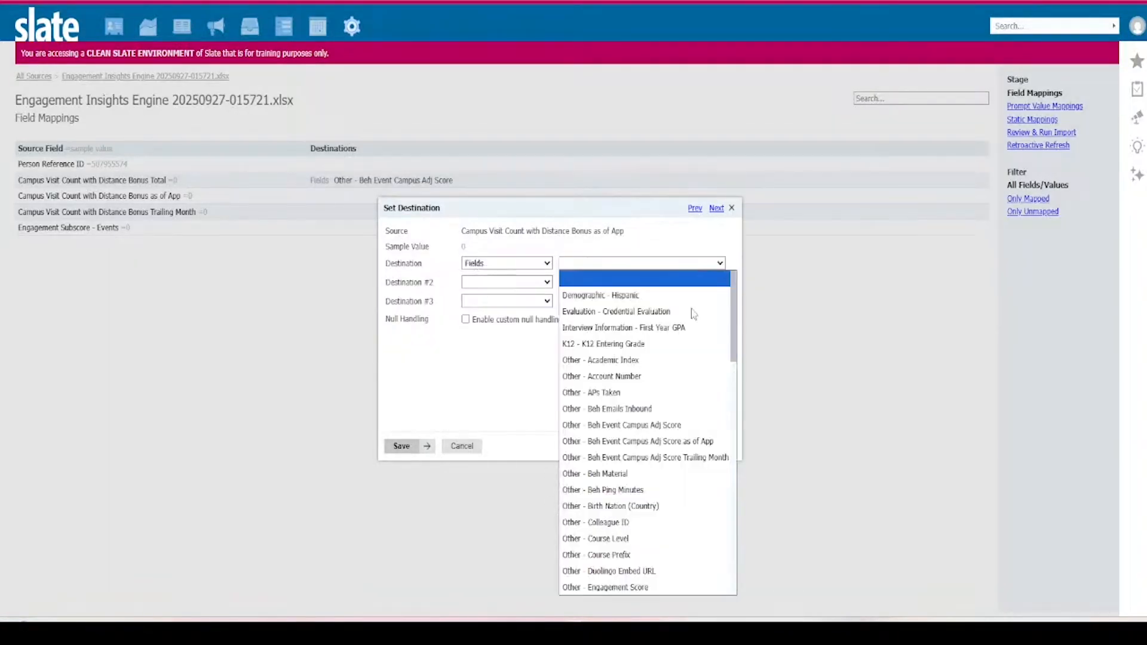
{"action": "left_click", "coordinate": [704, 443]}
{"action": "left_click", "coordinate": [427, 446]}
- Map Campus Visit Count with Distance Bonus Trailing Month to the Other - Beh Event Campus Adj Score Trailing Month field
{"action": "left_click", "coordinate": [542, 266]}
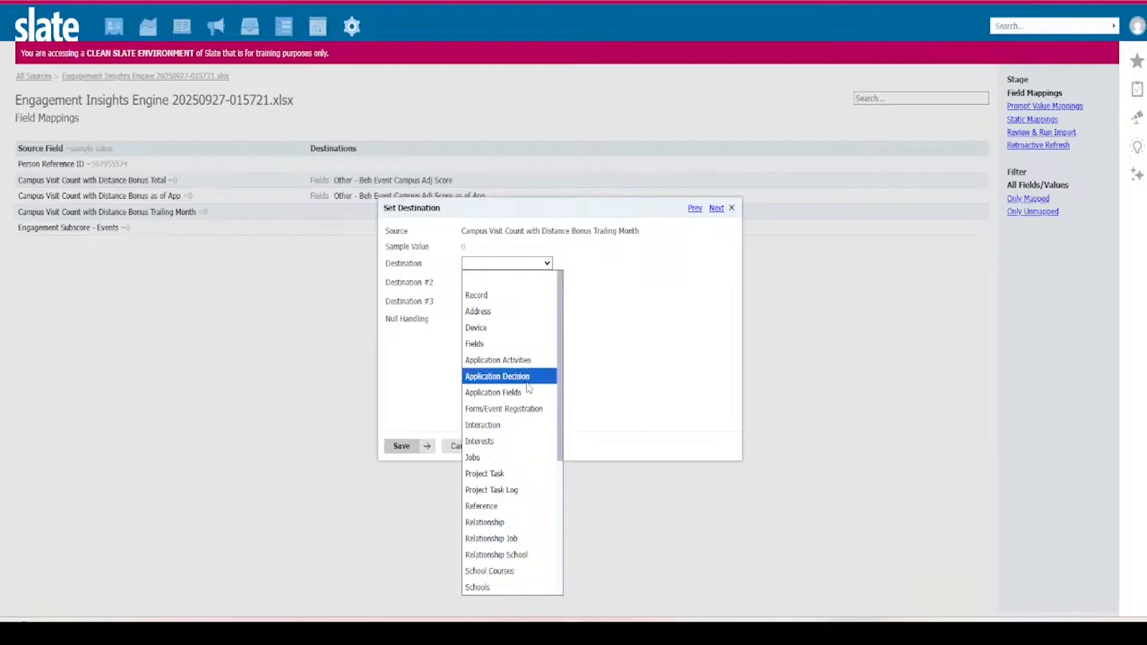
{"action": "left_click", "coordinate": [533, 346]}
{"action": "left_click", "coordinate": [605, 263]}
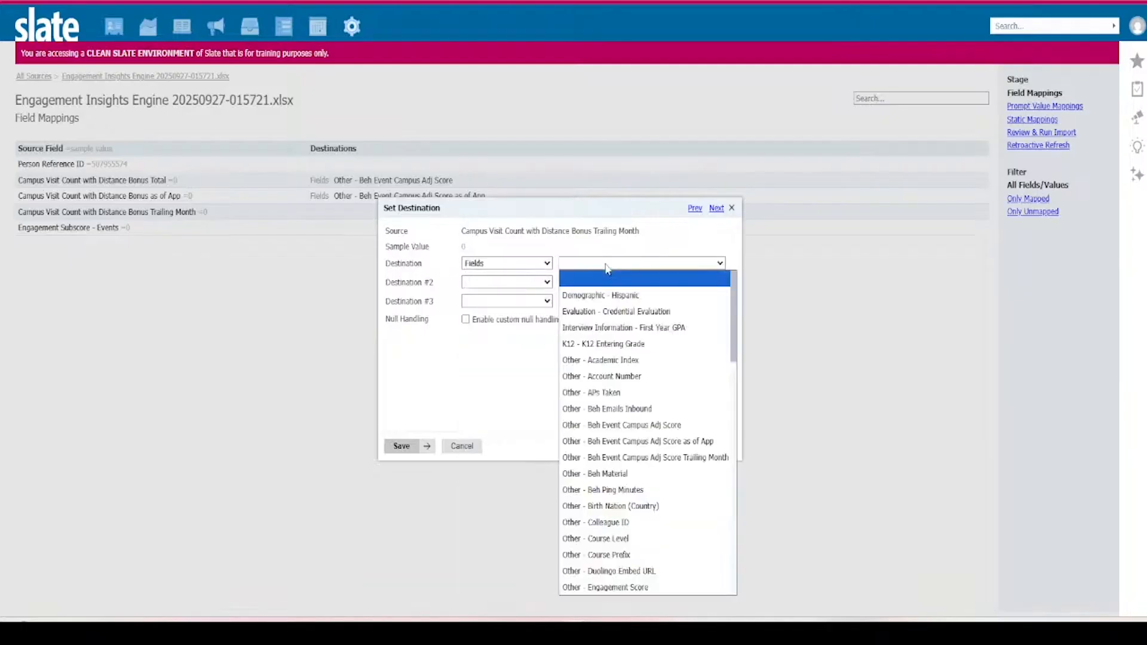
{"action": "left_click", "coordinate": [697, 459]}
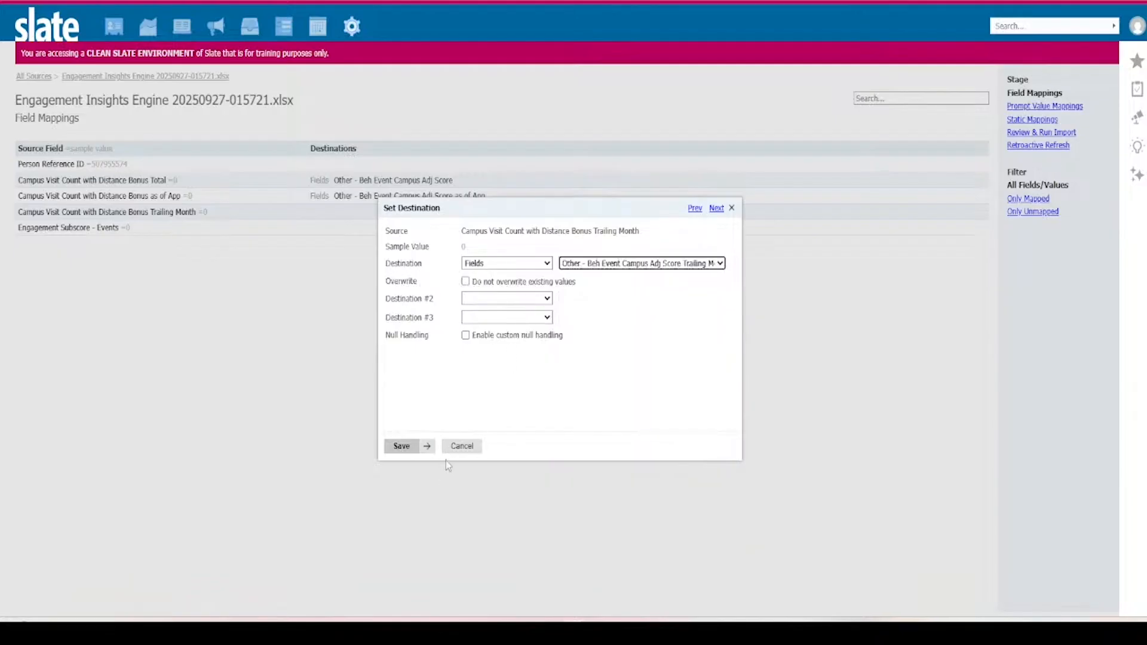
{"action": "left_click", "coordinate": [427, 446]}
- Map Engagement Subscore - Events to the Other - Engagement Score Event Subscore field
{"action": "left_click", "coordinate": [507, 263]}
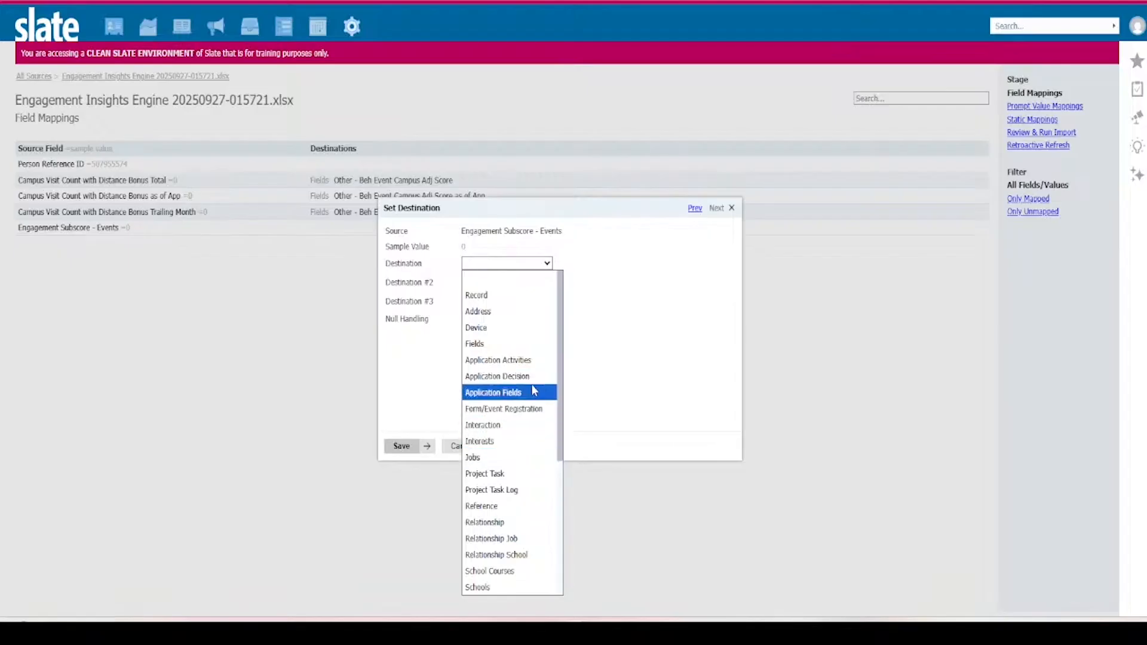
{"action": "left_click", "coordinate": [508, 343]}
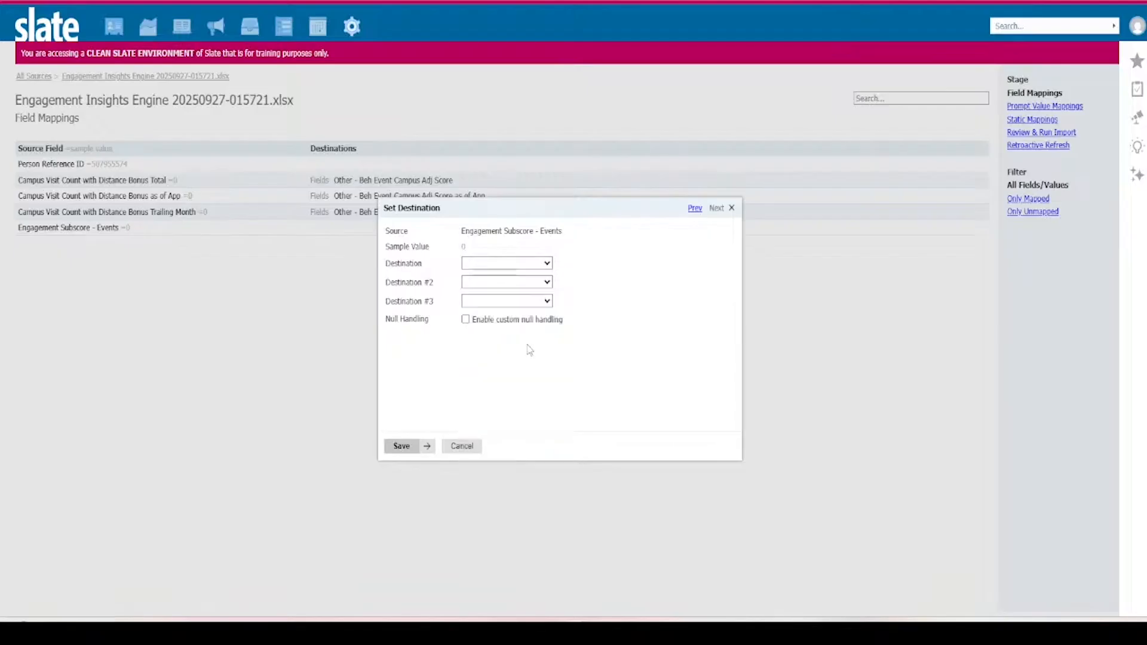
{"action": "left_click", "coordinate": [610, 267]}
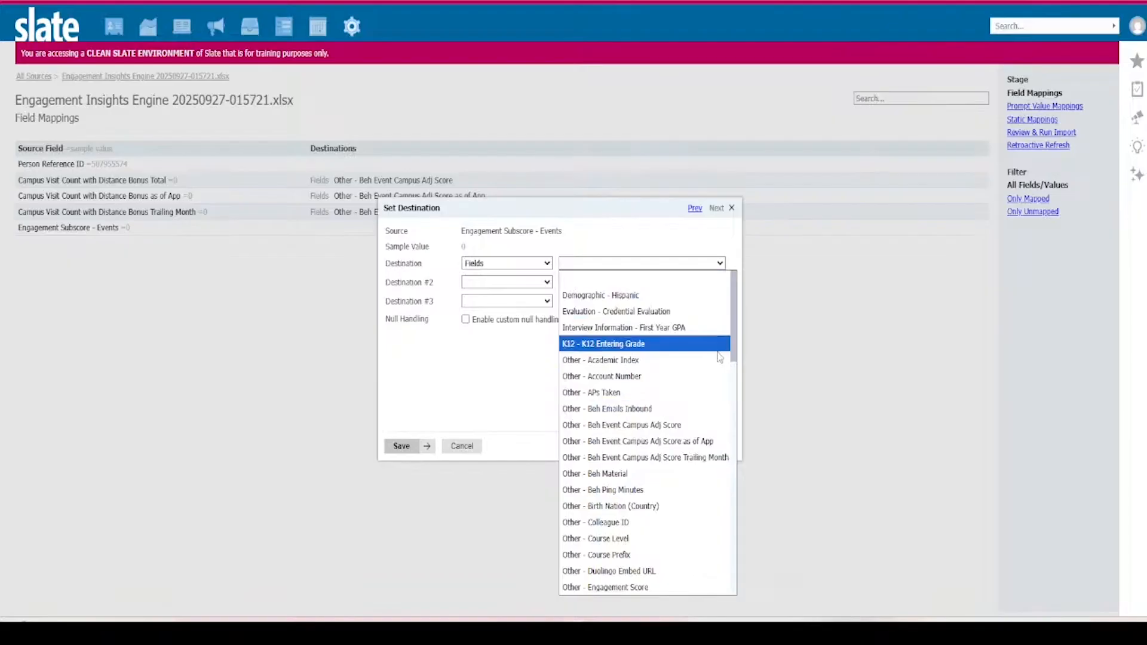
{"action": "left_click_drag", "start_coordinate": [734, 354], "coordinate": [736, 431]}
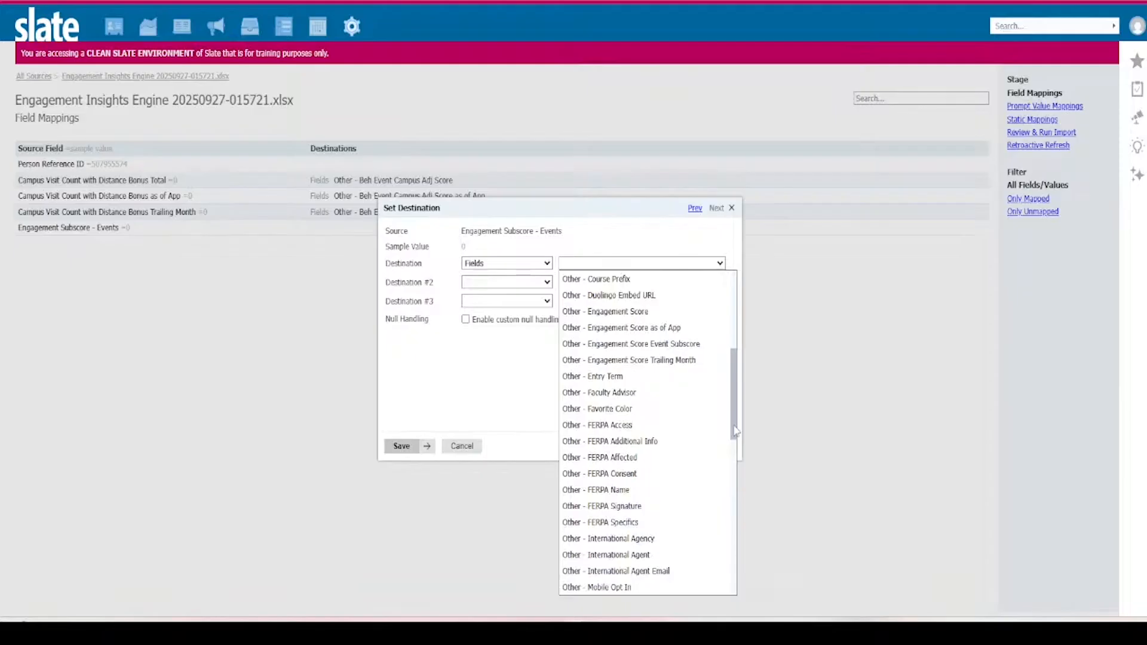
{"action": "left_click_drag", "start_coordinate": [736, 431], "coordinate": [735, 410]}
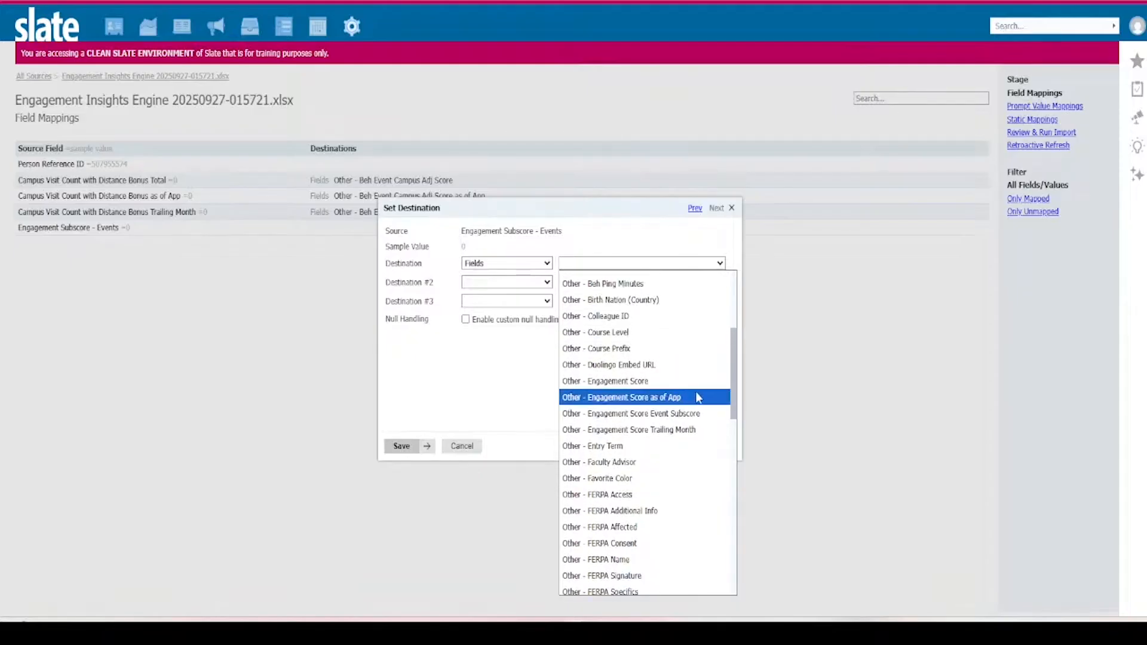
{"action": "scroll", "coordinate": [634, 388], "scroll_direction": "up", "scroll_amount": 1}
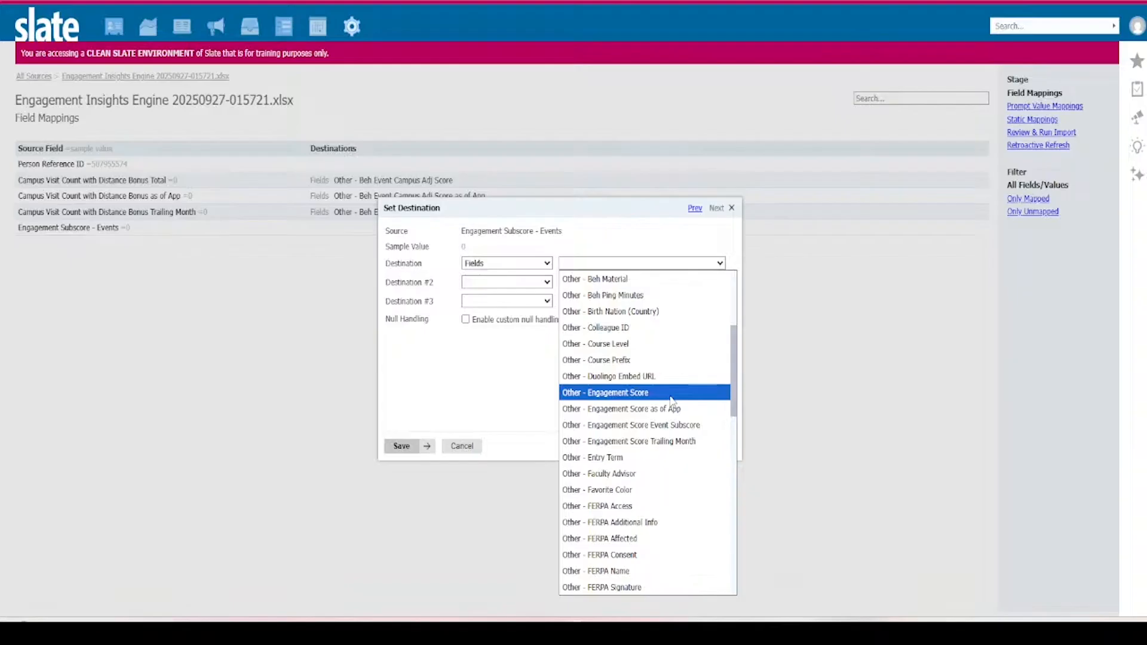
{"action": "left_click", "coordinate": [675, 425]}
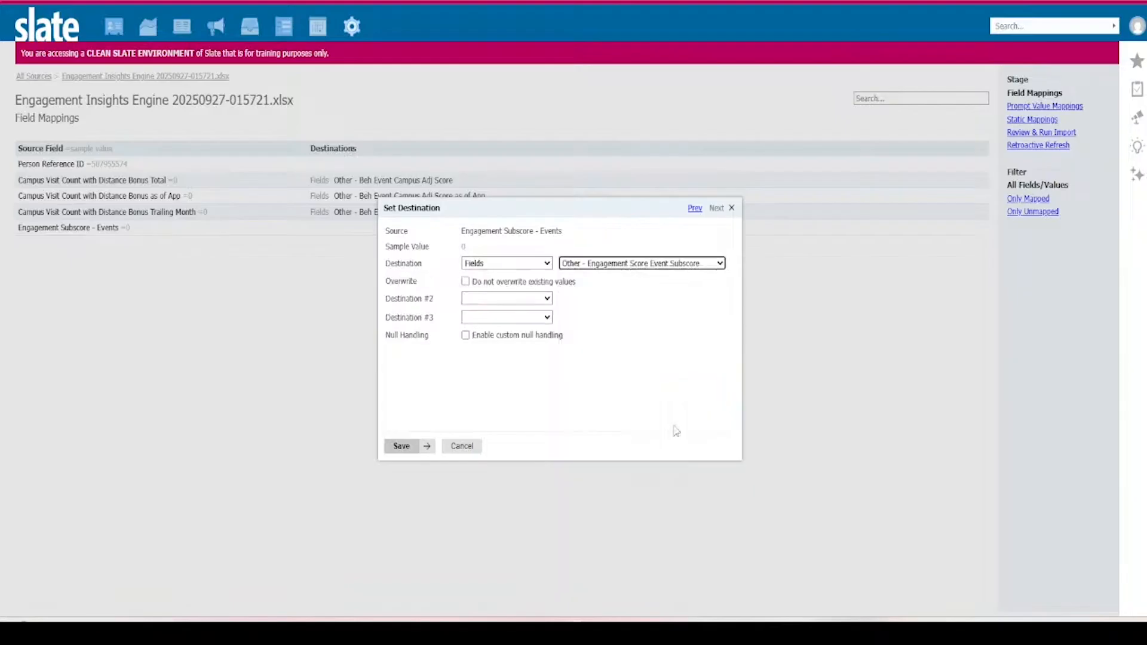
- Add Other - Engagement Score as a second field destination for Engagement Subscore - Events and save the mapping
{"action": "left_click", "coordinate": [536, 299]}
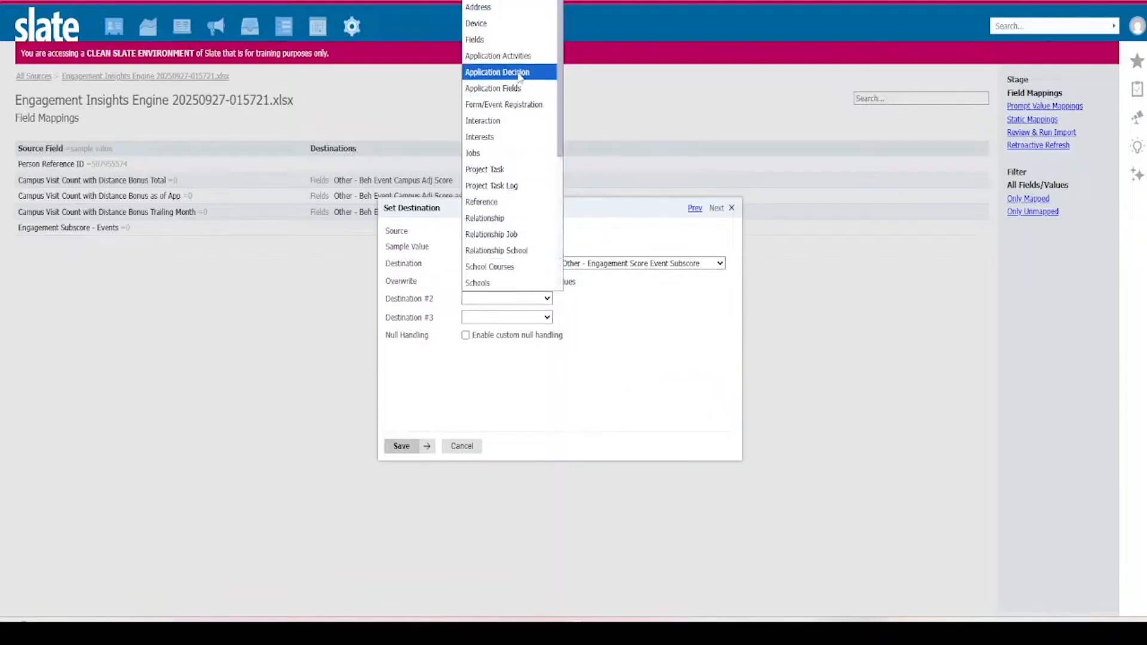
{"action": "left_click", "coordinate": [531, 39]}
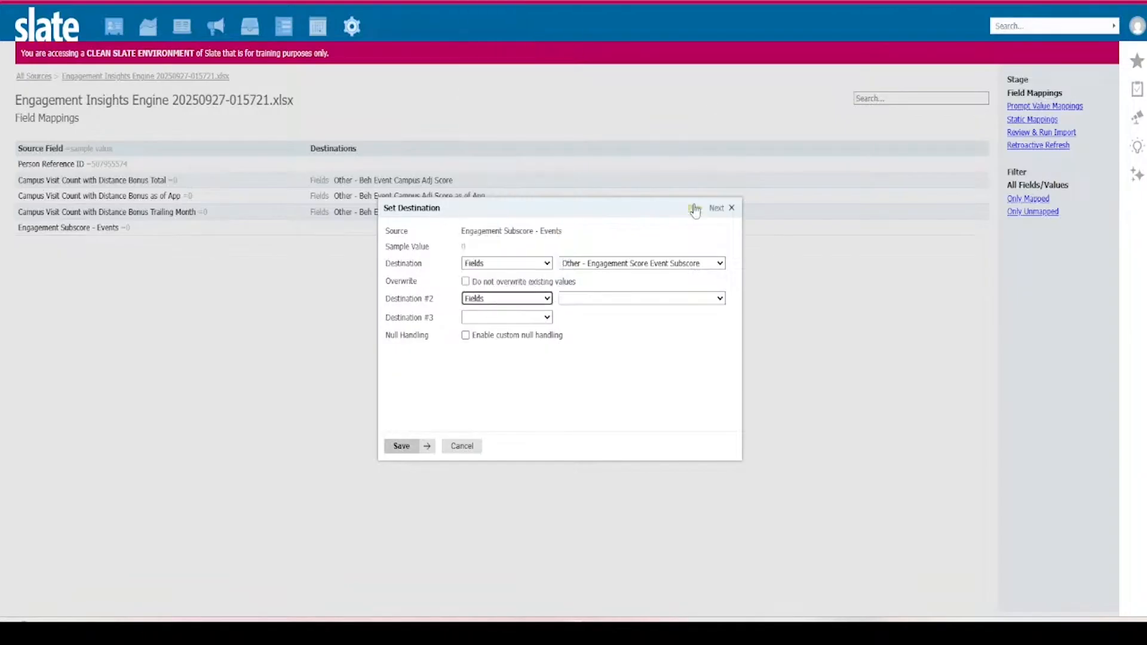
{"action": "left_click", "coordinate": [713, 299]}
{"action": "mouse_move", "coordinate": [734, 37]}
{"action": "left_mouse_down"}
{"action": "mouse_move", "coordinate": [725, 190]}
{"action": "mouse_move", "coordinate": [725, 42]}
{"action": "left_mouse_up"}
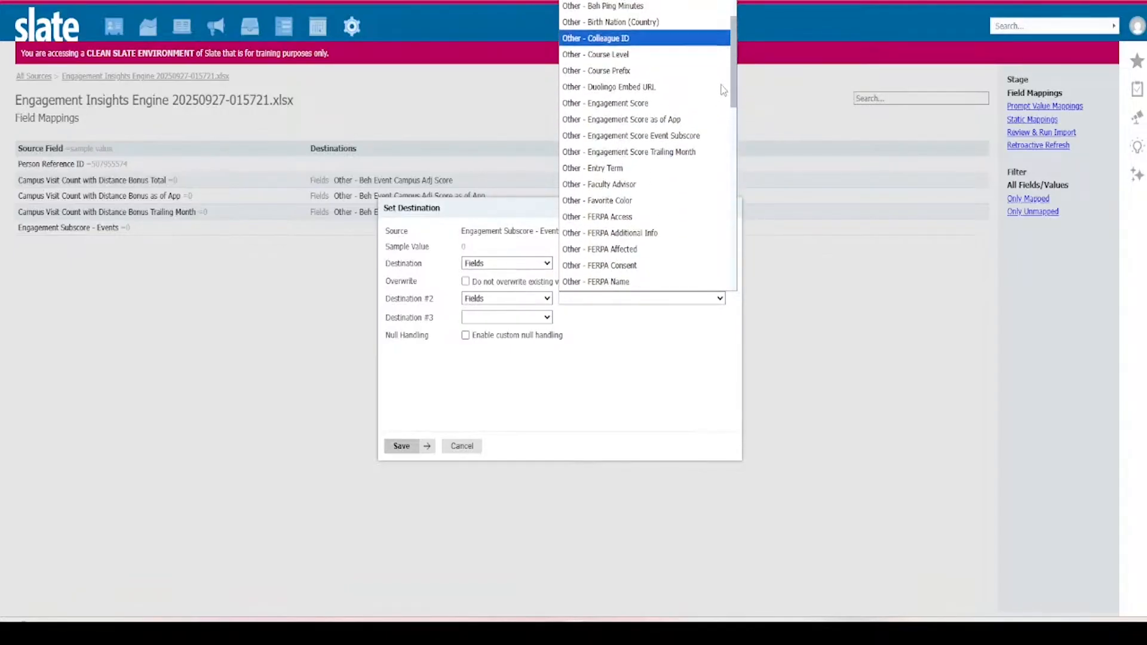
{"action": "left_click", "coordinate": [689, 112]}
{"action": "left_click", "coordinate": [402, 447]}
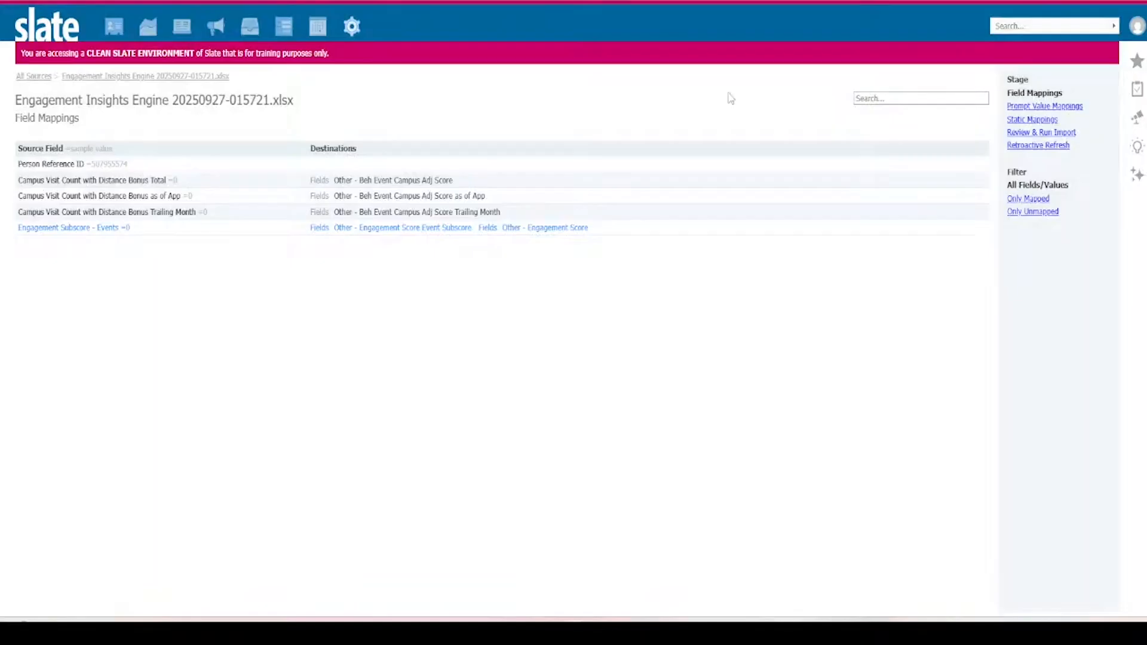
- Generate a source format from the uploaded Engagement Insights Engine spreadsheet and set its notification to Failures only
{"action": "left_click", "coordinate": [197, 77]}
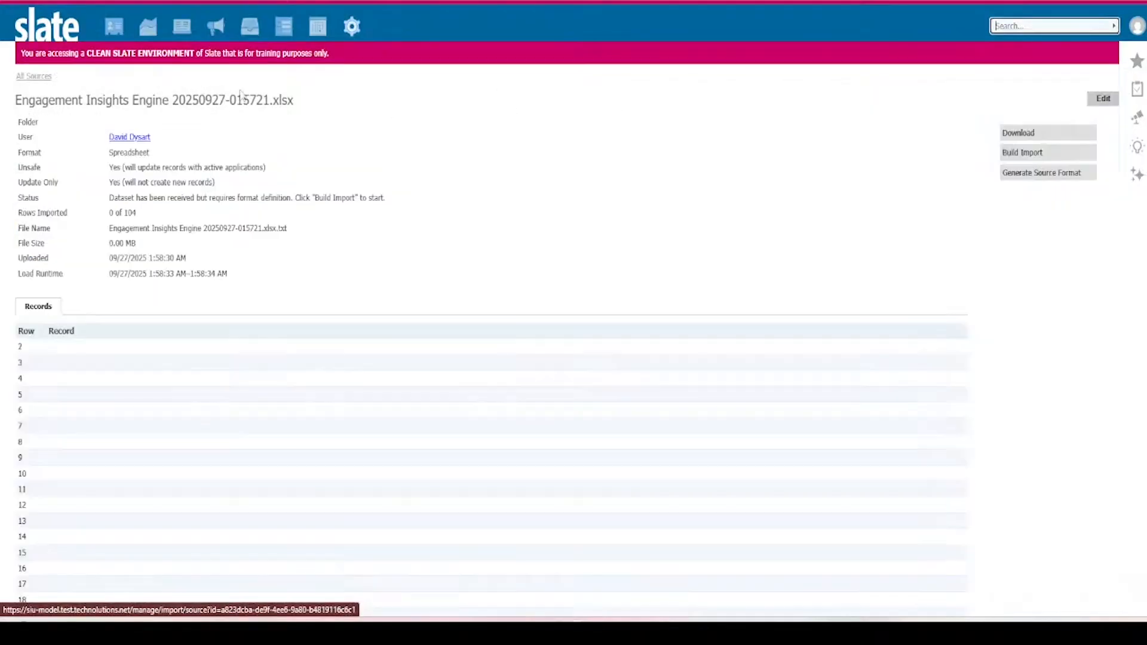
{"action": "left_click", "coordinate": [1044, 172]}
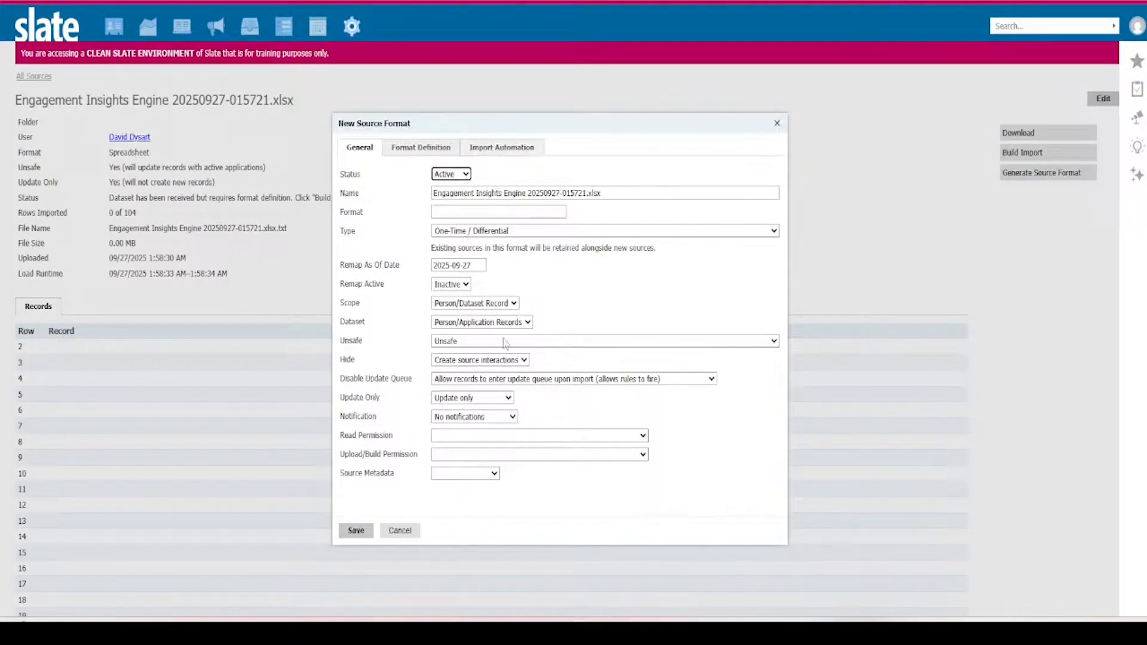
{"action": "left_click", "coordinate": [499, 417]}
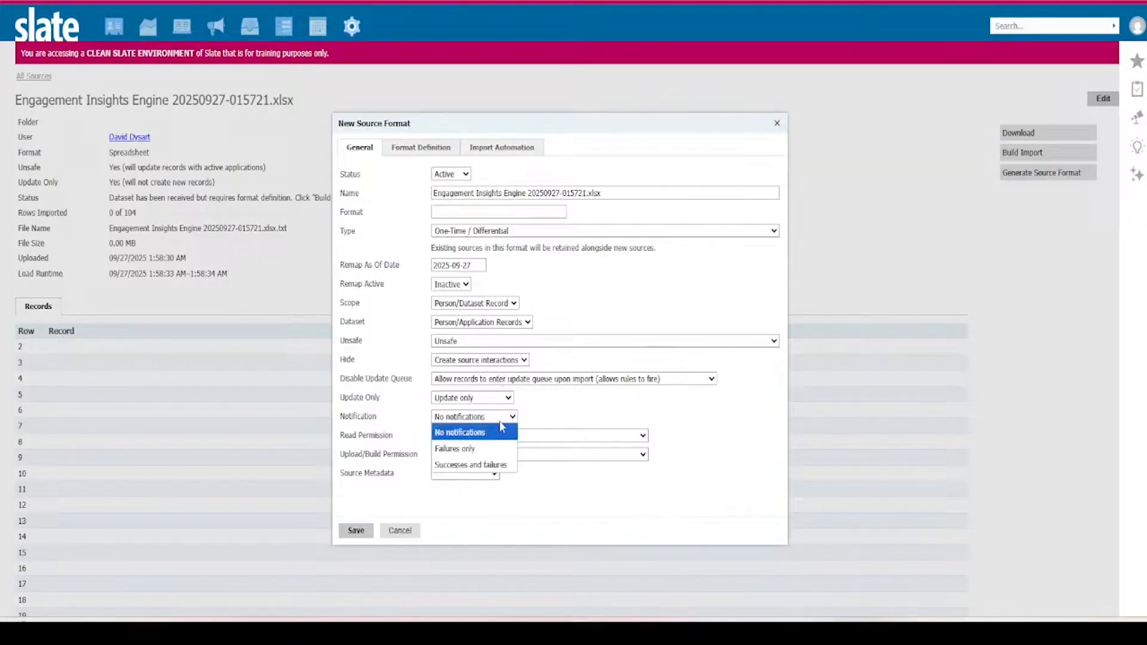
{"action": "left_click", "coordinate": [481, 455]}
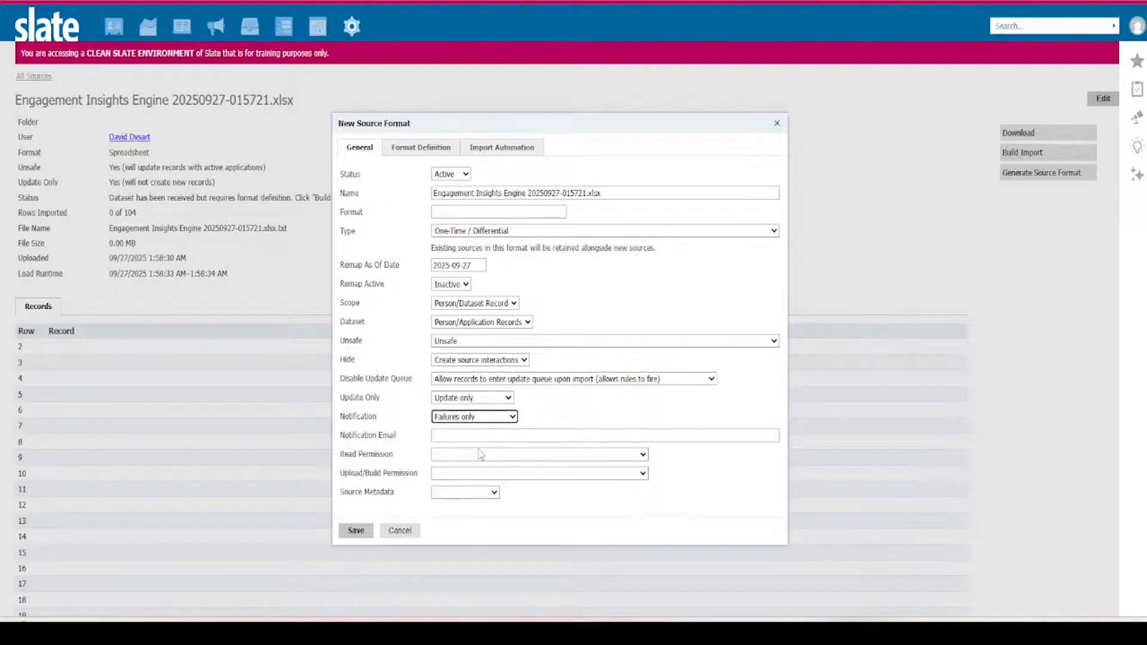
{"action": "left_click", "coordinate": [508, 417]}
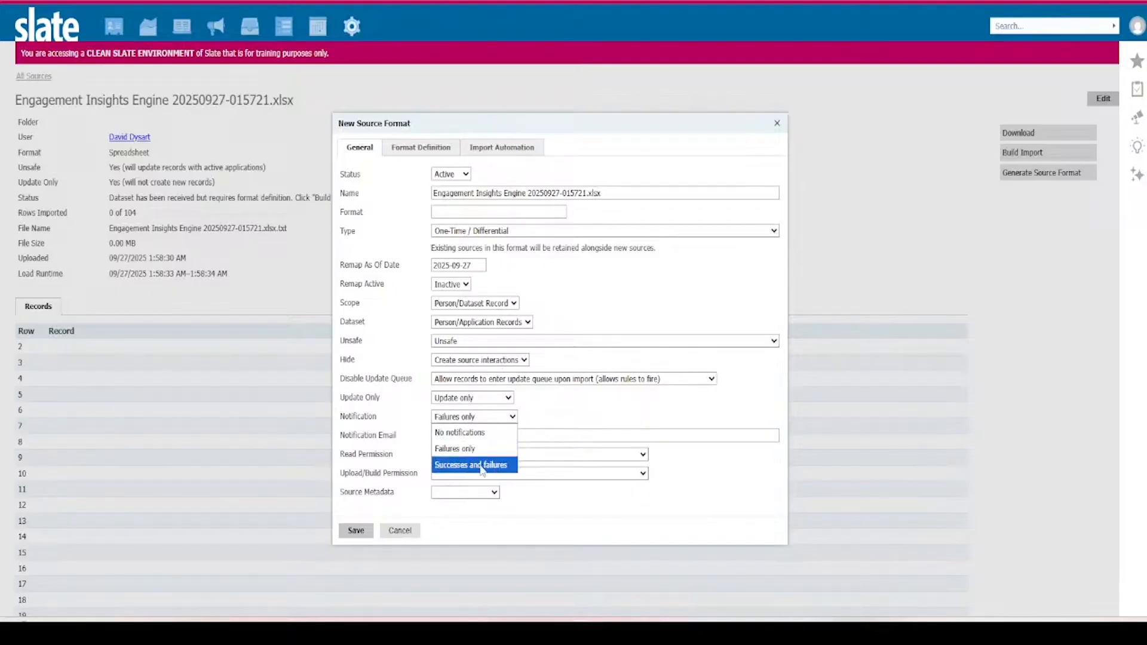
{"action": "left_click", "coordinate": [574, 410]}
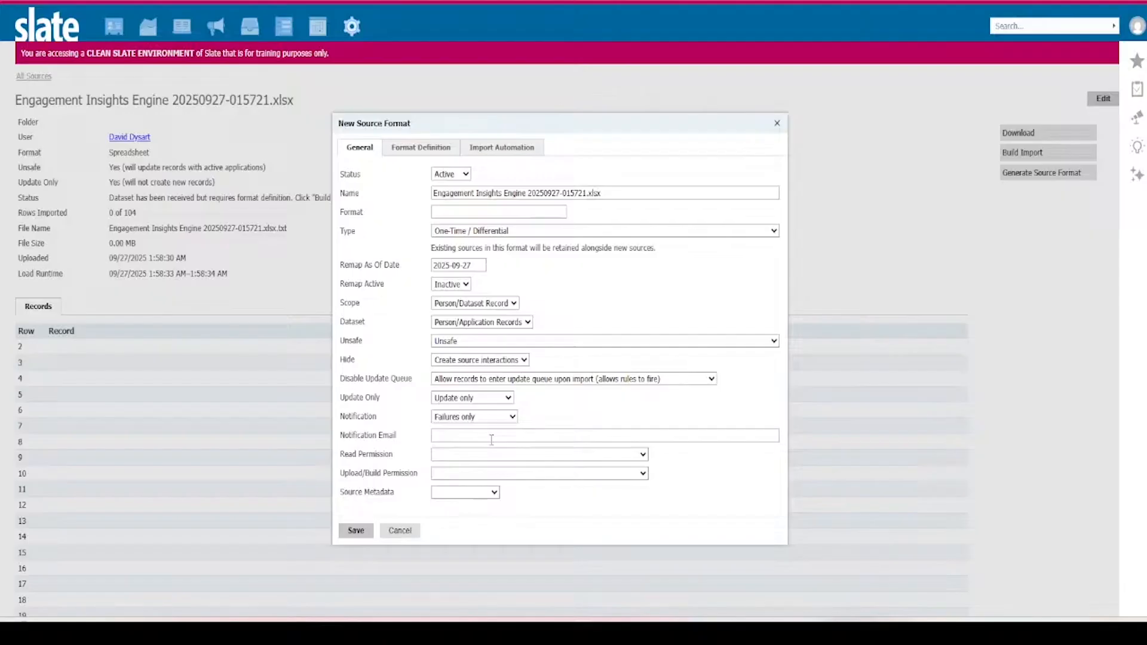
- Set the new source format to hide source interactions, keeping it Unsafe
{"action": "left_click", "coordinate": [496, 474]}
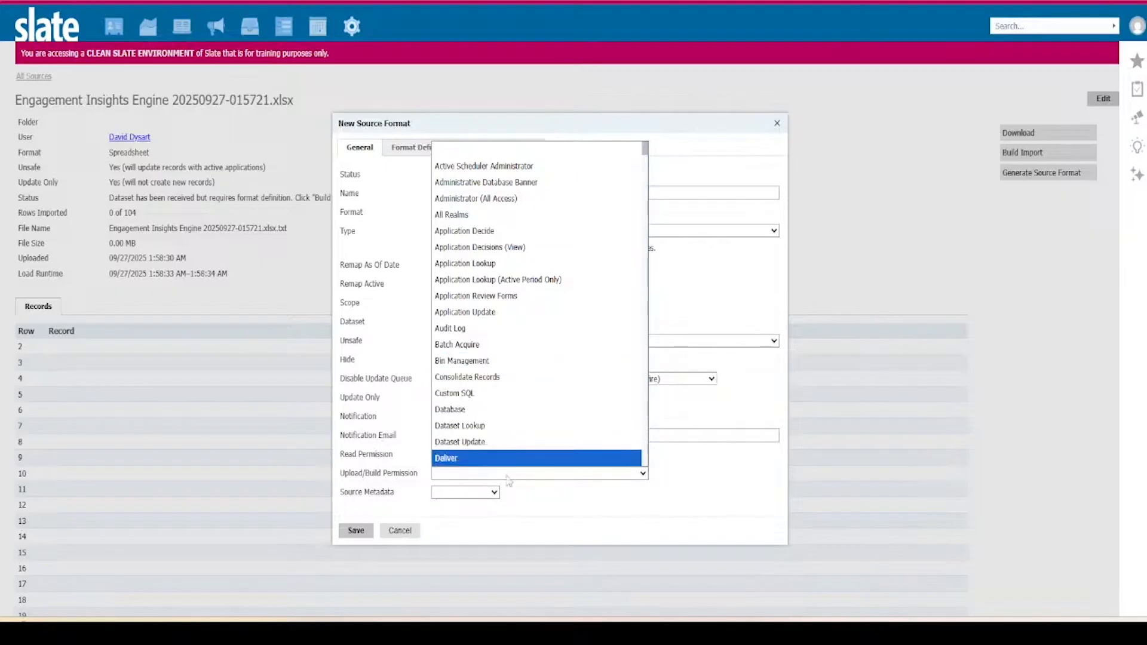
{"action": "left_click", "coordinate": [518, 490]}
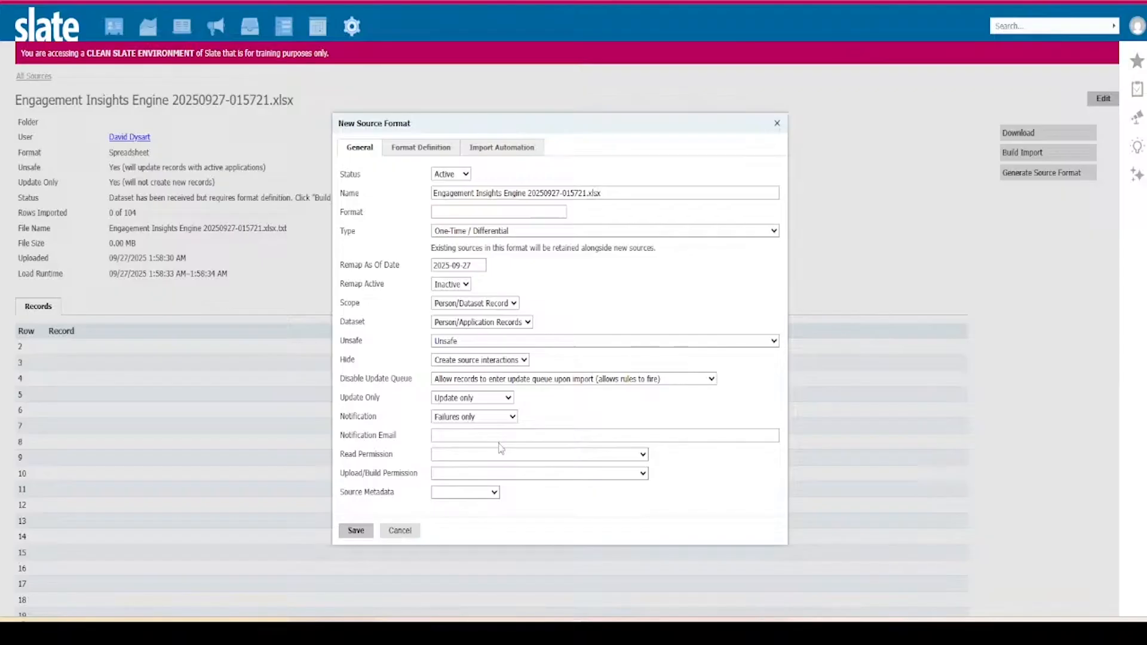
{"action": "left_click", "coordinate": [488, 345]}
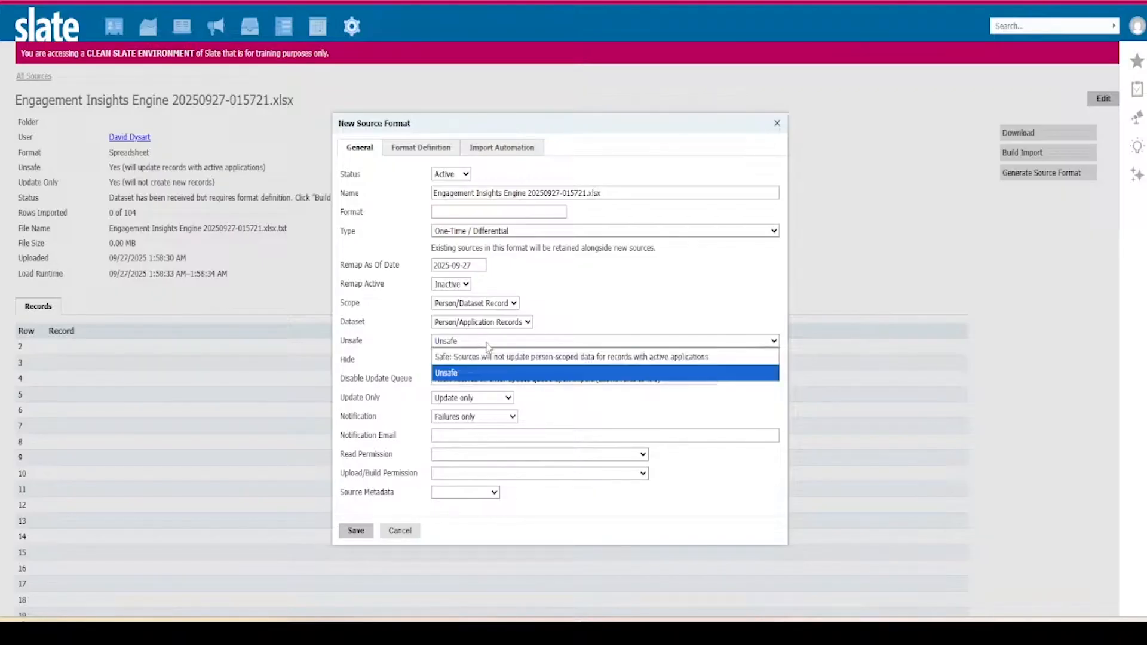
{"action": "left_click", "coordinate": [481, 344]}
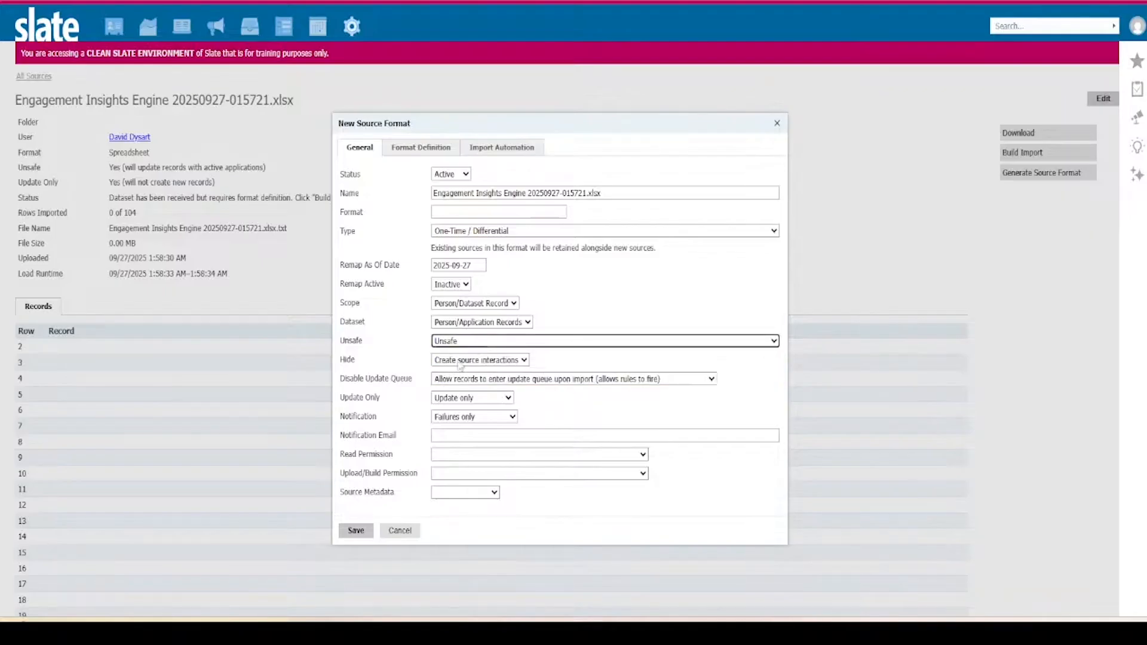
{"action": "left_click", "coordinate": [499, 362]}
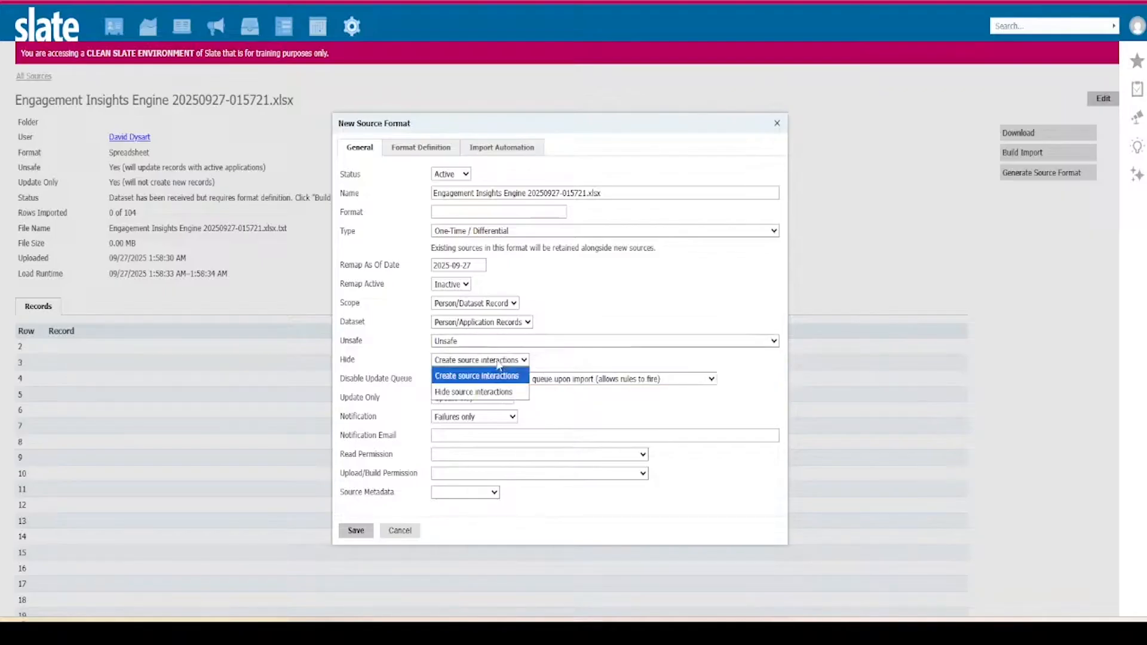
{"action": "left_click", "coordinate": [497, 393]}
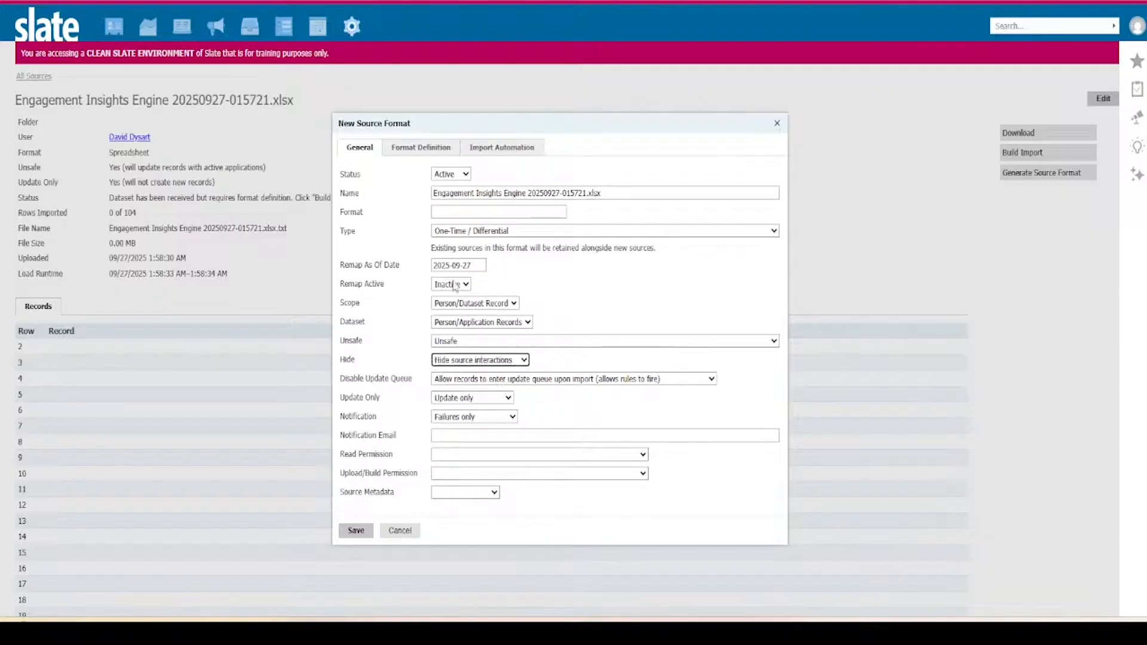
- Set the source format's automated import path/mask to eng_behaviors*
{"action": "left_click", "coordinate": [494, 149]}
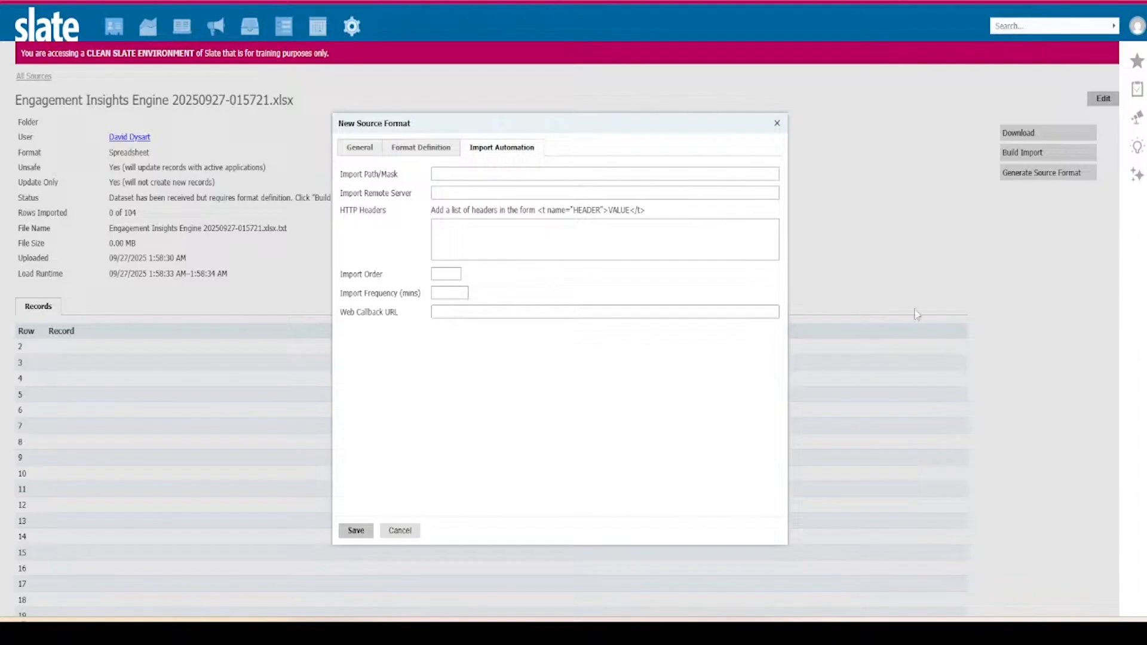
{"action": "left_click", "coordinate": [481, 174]}
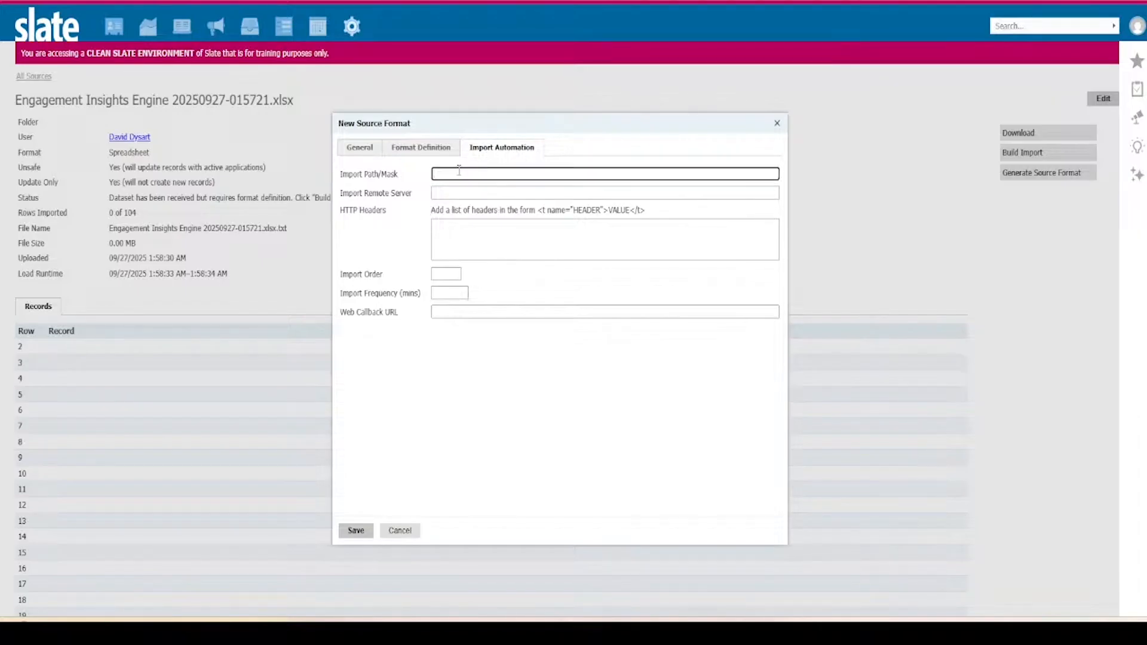
{"action": "type", "text": "eng_behaviors"}
{"action": "type", "text": "*"}
{"action": "key", "text": "shift+Left"}
{"action": "left_click", "coordinate": [485, 174]}
{"action": "double_click", "coordinate": [483, 174]}
{"action": "key", "text": "Left"}
{"action": "type", "text": "_total"}
{"action": "left_click_drag", "start_coordinate": [501, 174], "coordinate": [481, 174]}
{"action": "key", "text": "BackSpace"}
- Save the new source format with its import automation settings
{"action": "left_click_drag", "start_coordinate": [481, 174], "coordinate": [426, 175]}
{"action": "left_click", "coordinate": [358, 531]}
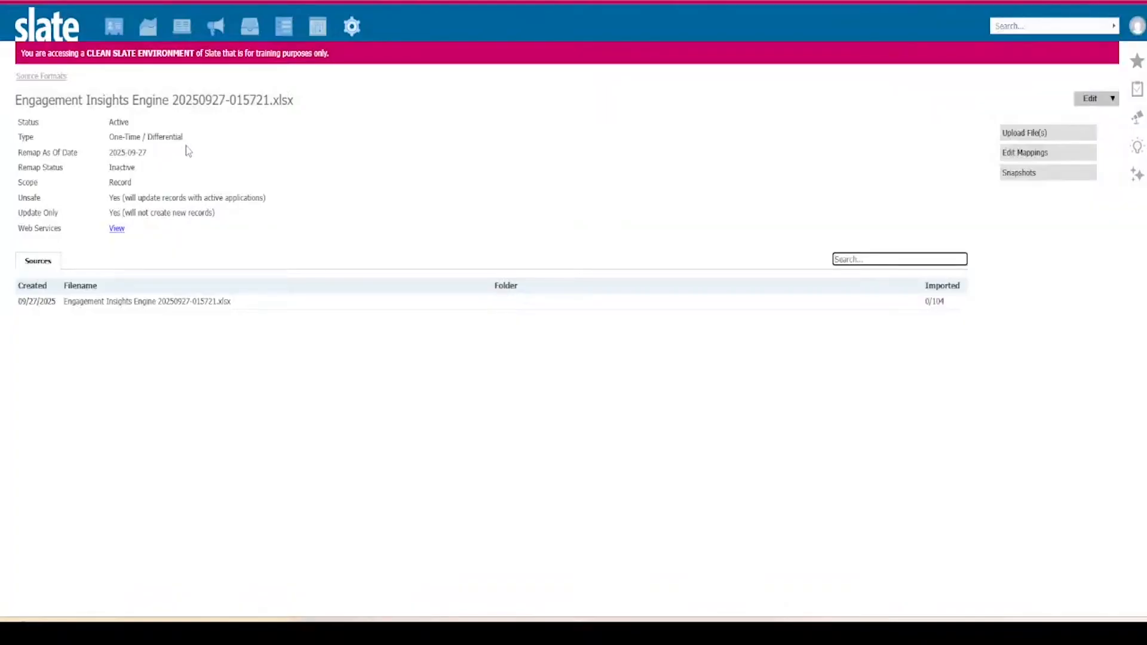
- Open the Engagement Insights Engine query for editing
{"action": "mouse_move", "coordinate": [136, 36]}
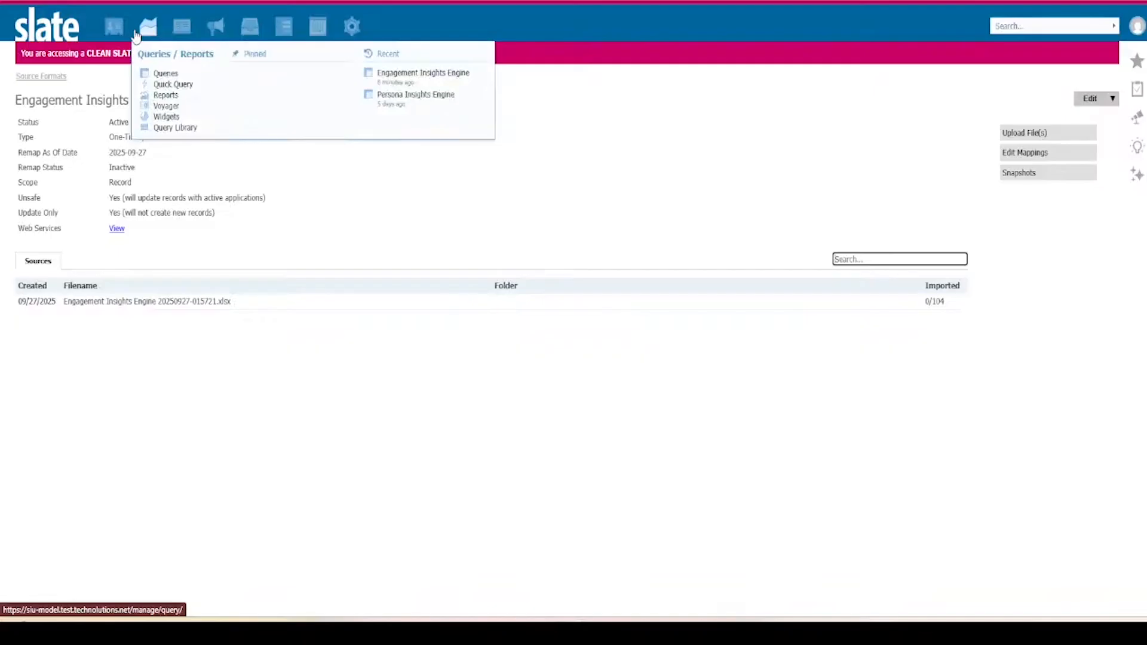
{"action": "left_click", "coordinate": [427, 79]}
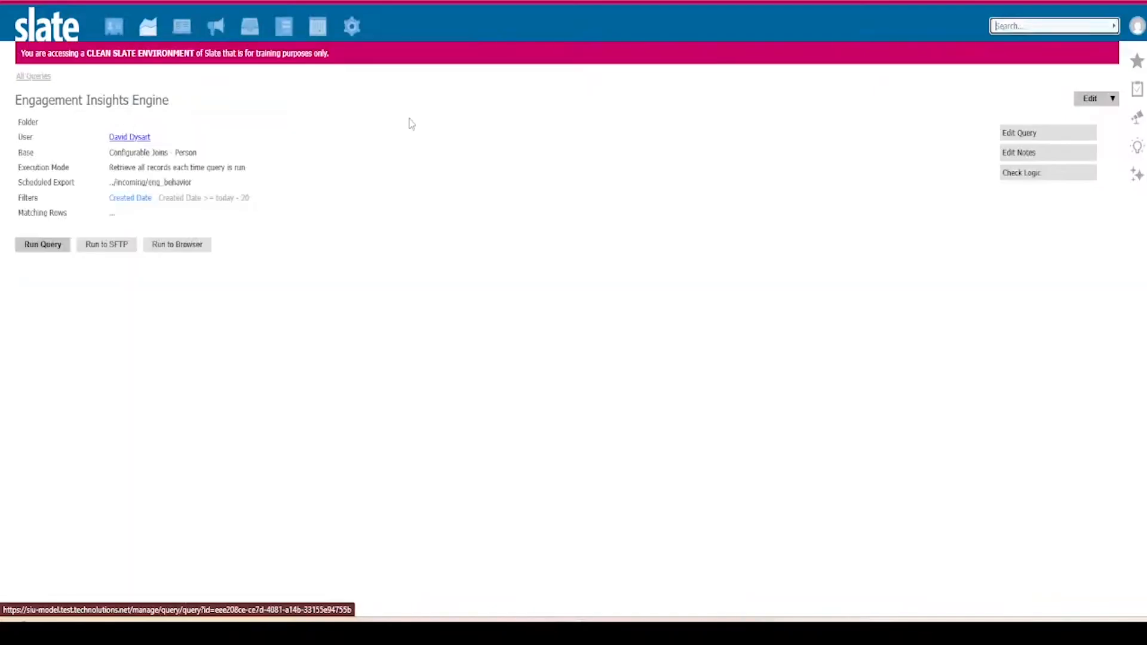
{"action": "left_click", "coordinate": [1010, 133]}
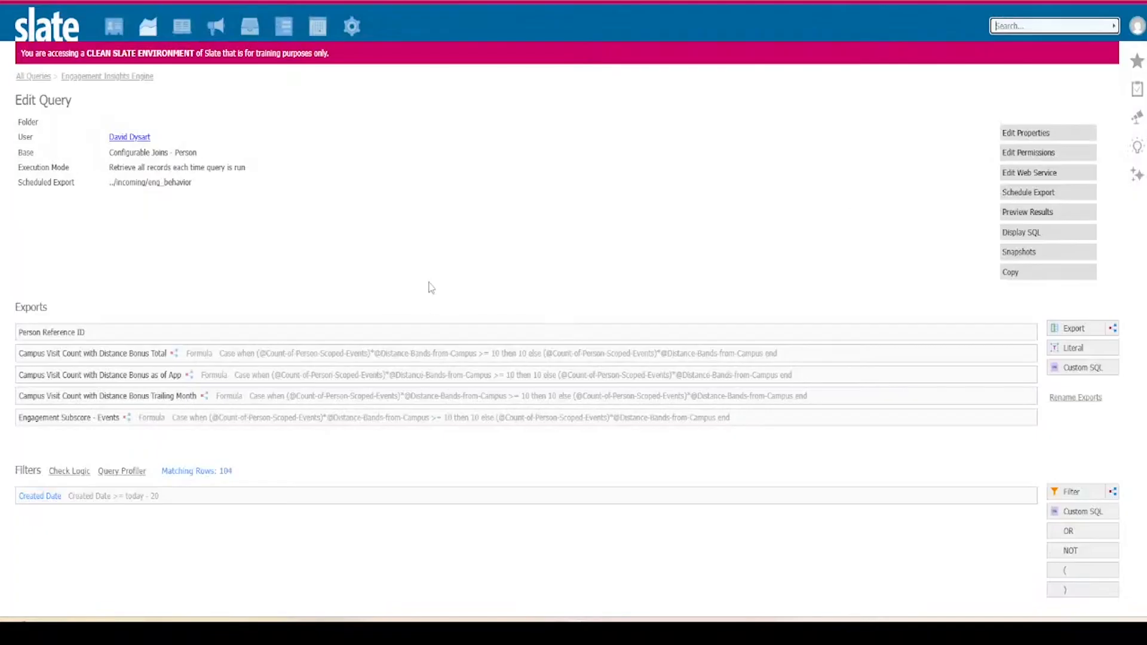